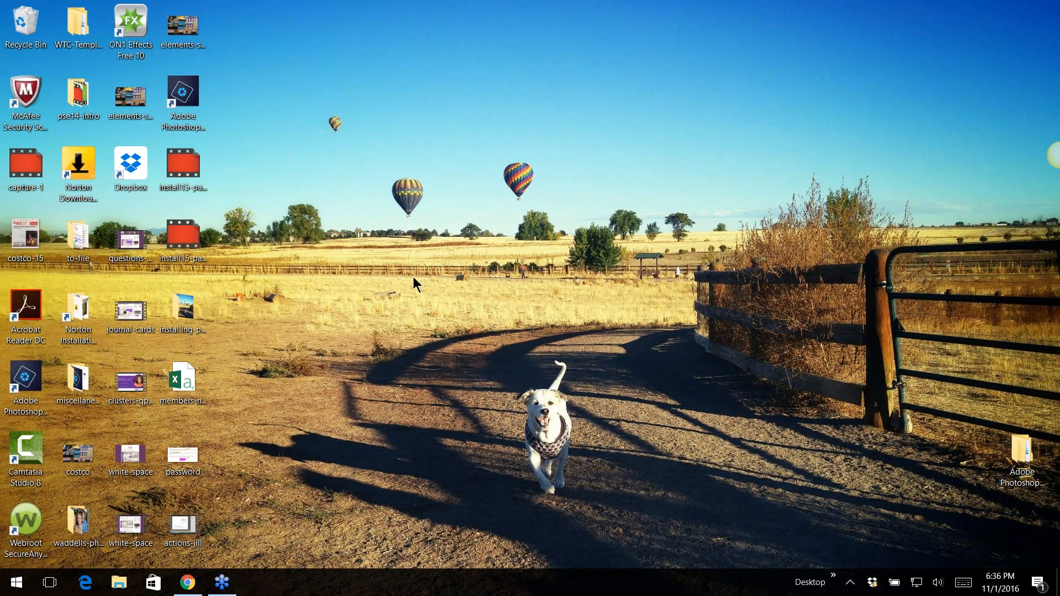
# Launch Adobe Photoshop Elements 15 from the desktop and open the Photo Editor
pyautogui.click(187, 91)
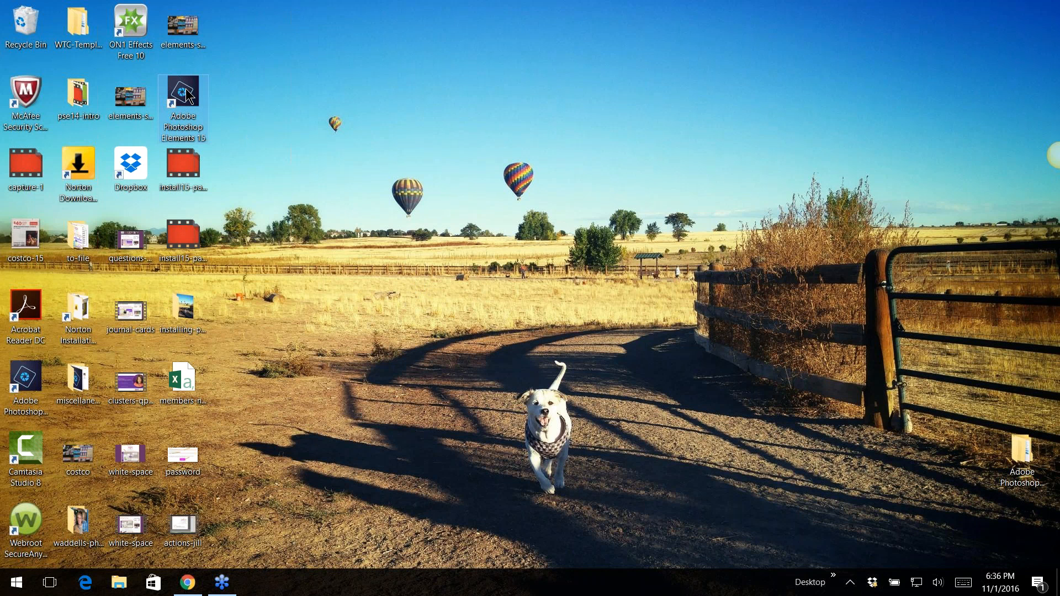
pyautogui.doubleClick(187, 94)
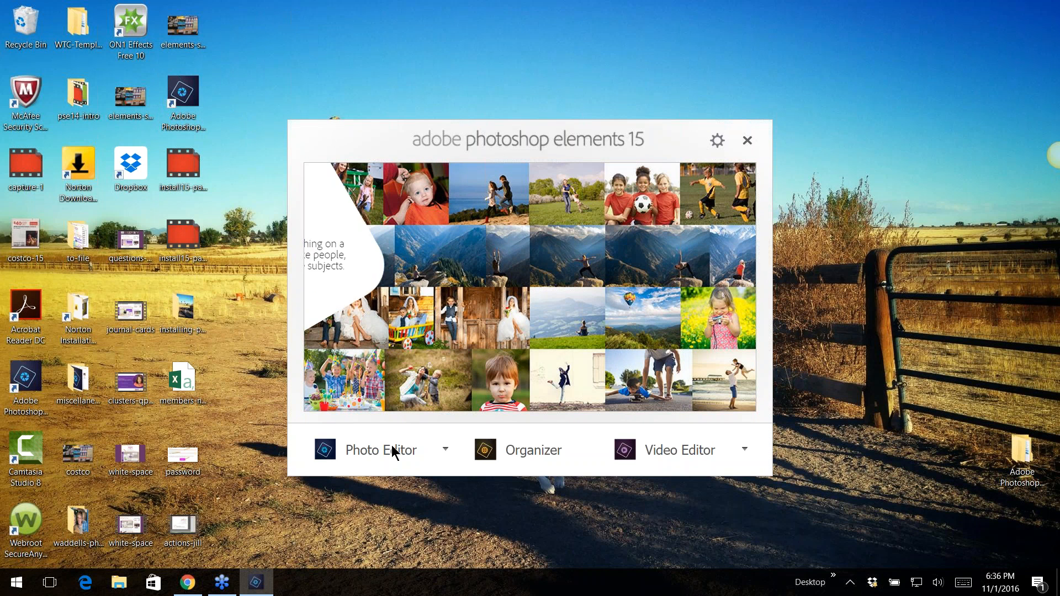
pyautogui.click(364, 453)
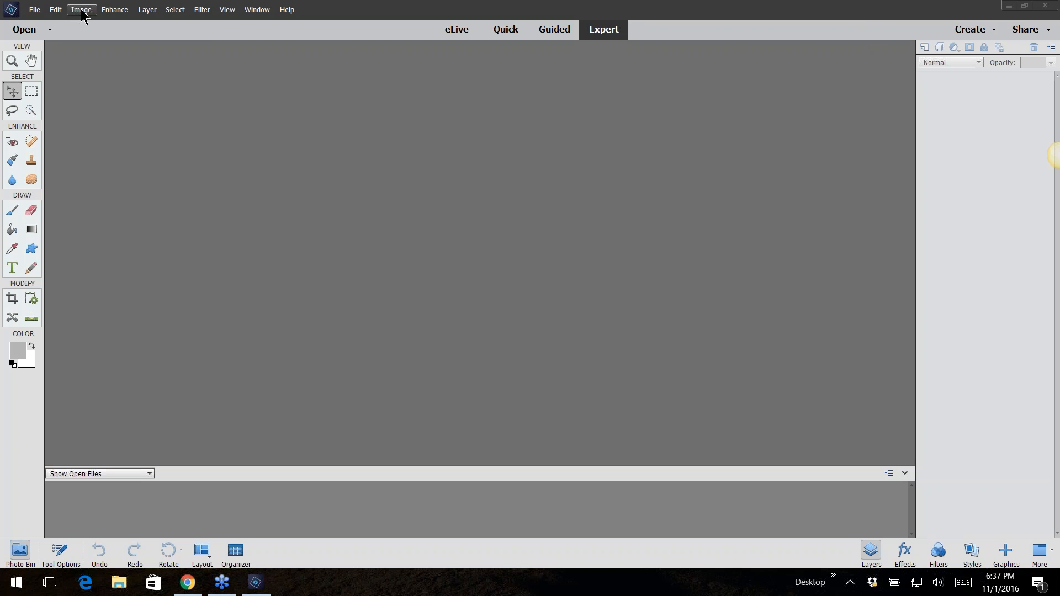
# Open the General preferences to review the Smart Objects option, then close them without changes
pyautogui.click(57, 10)
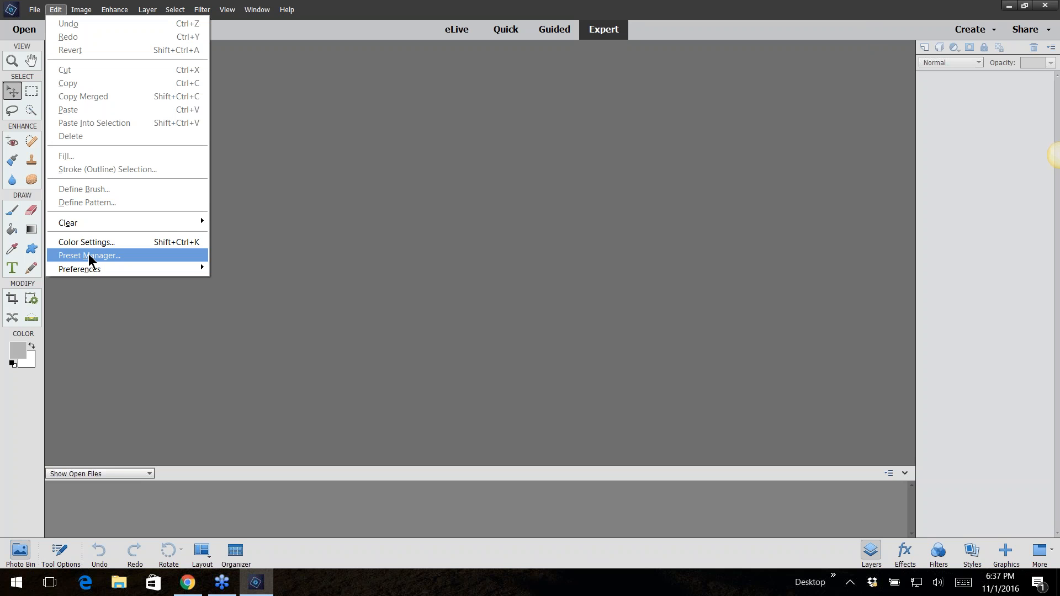
pyautogui.moveTo(84, 269)
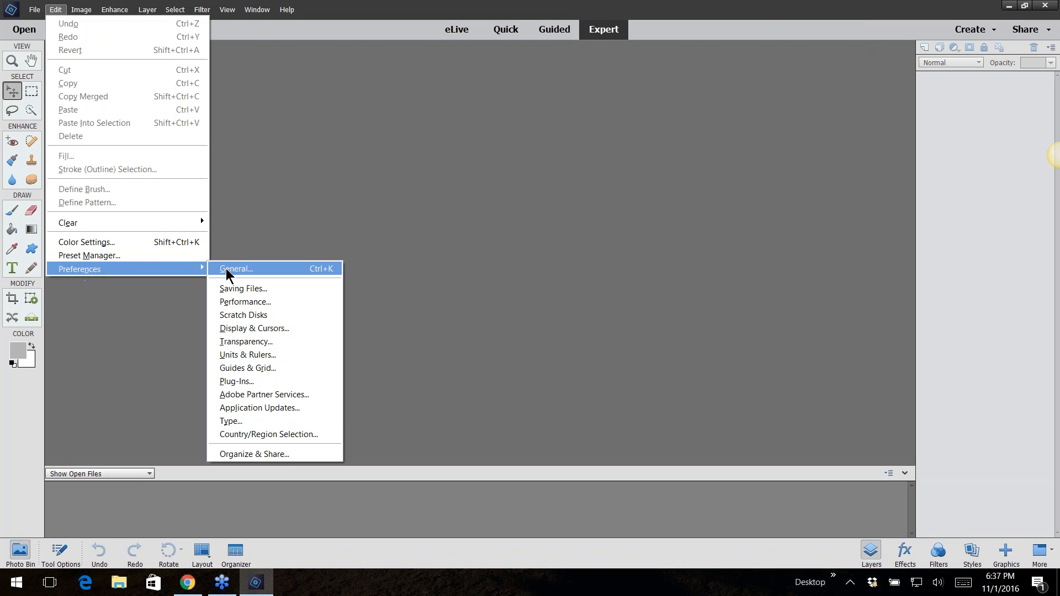
pyautogui.click(227, 268)
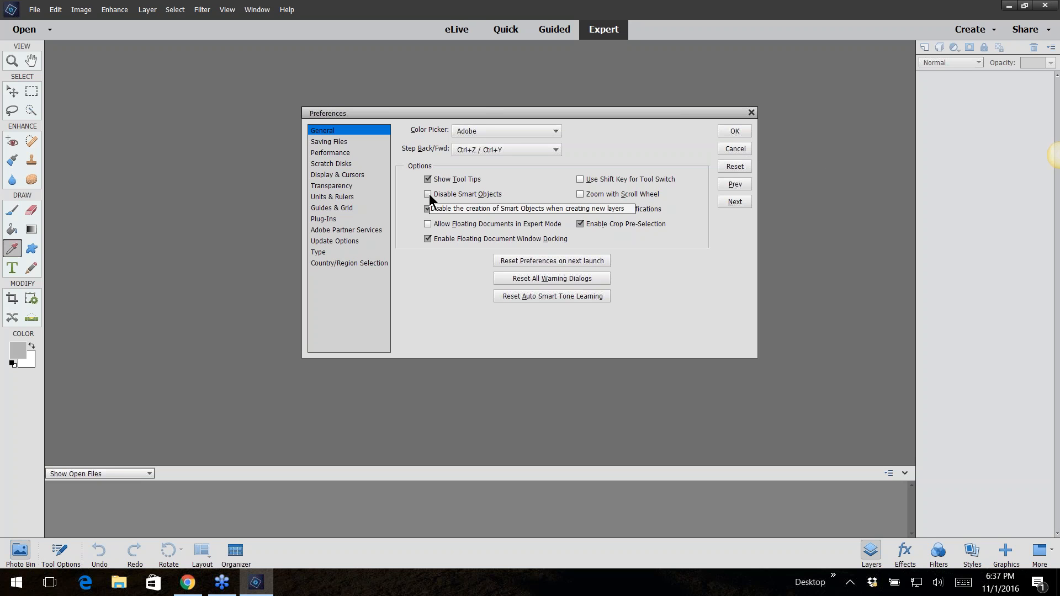
pyautogui.click(735, 148)
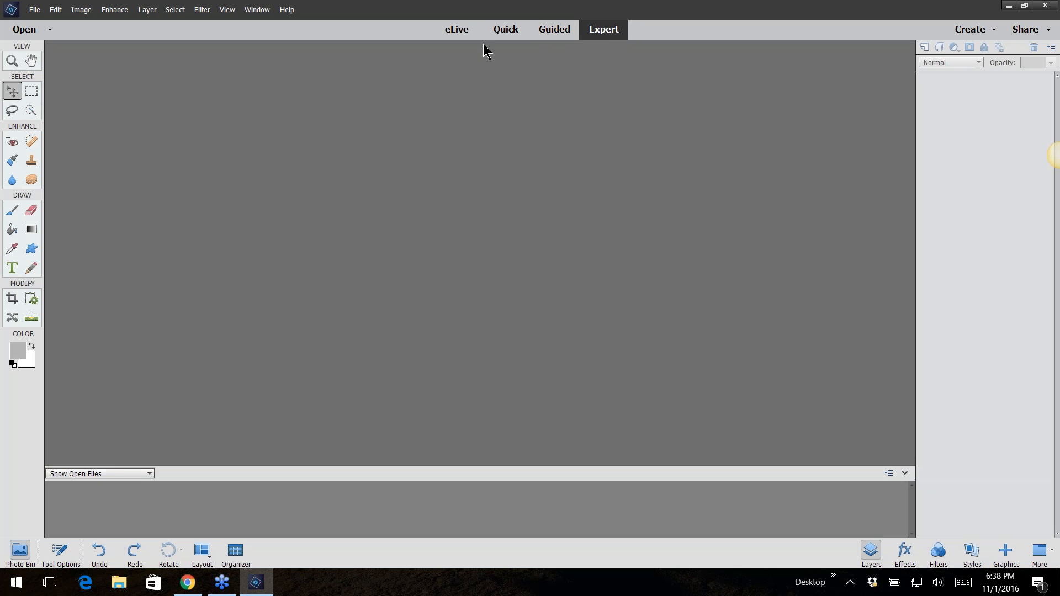
# Browse Quick mode and the Guided edit categories Basics, Color, Black & White, Fun Edits, Special Edits and Photomerge
pyautogui.click(500, 32)
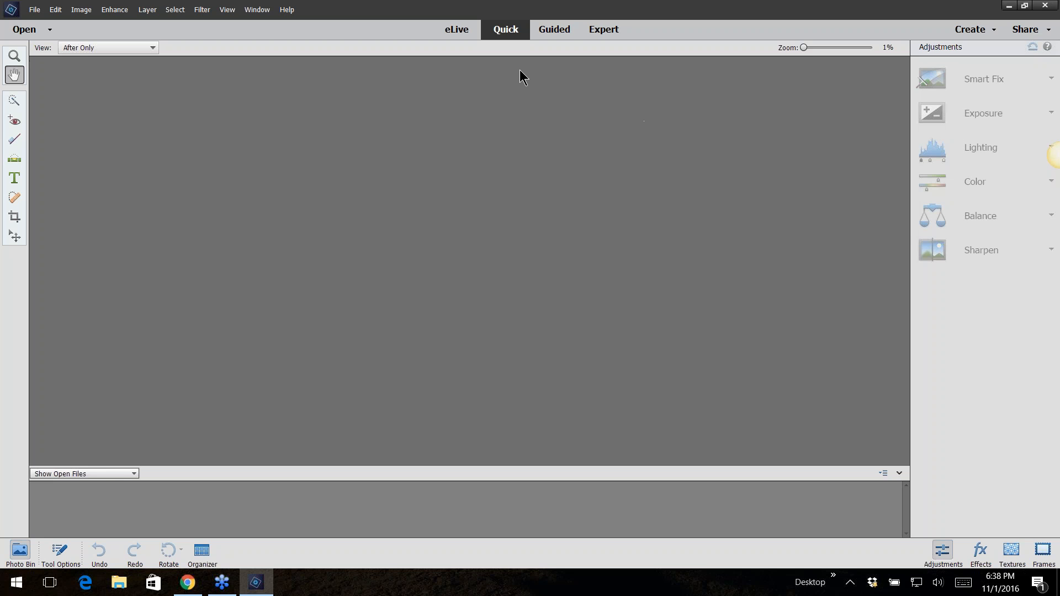
pyautogui.click(553, 31)
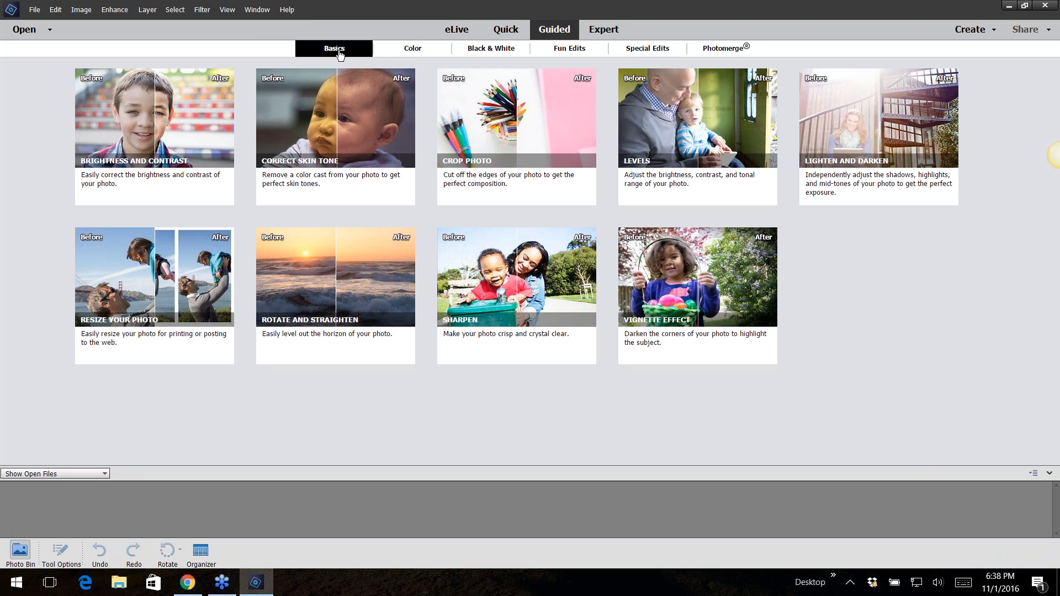
pyautogui.click(409, 53)
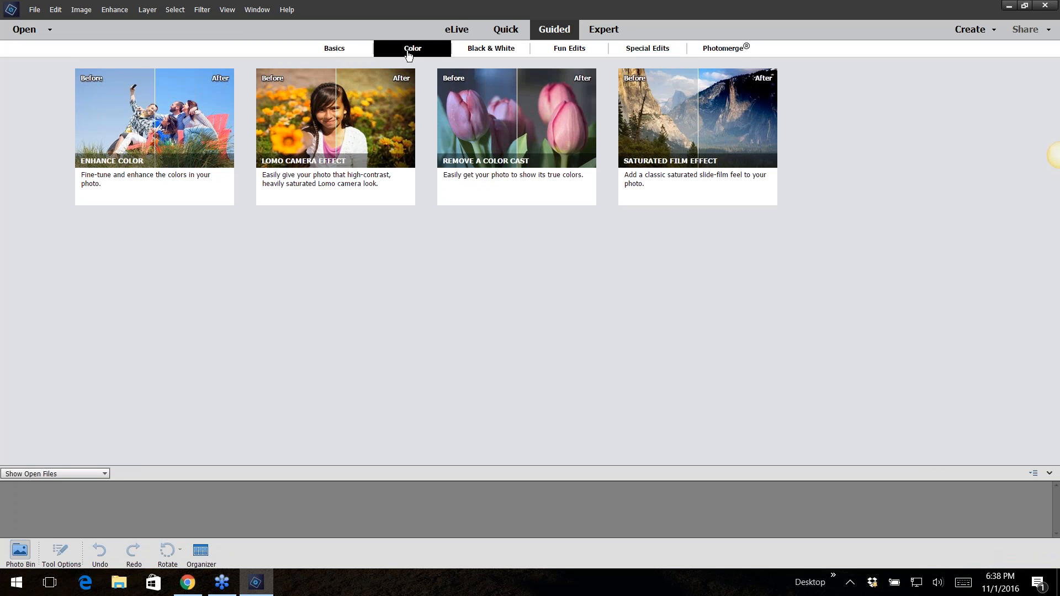
pyautogui.click(484, 52)
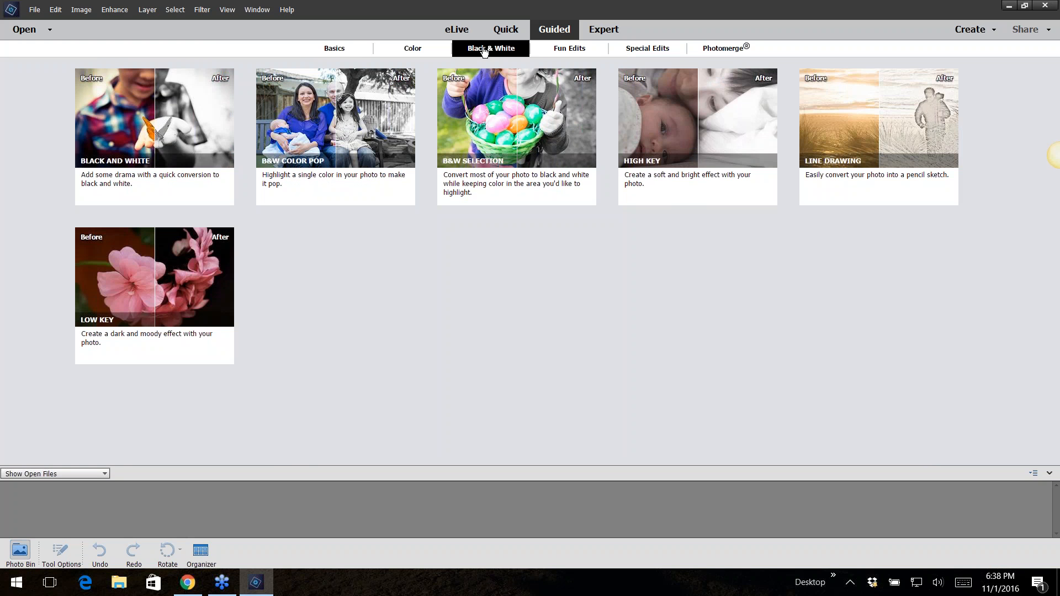
pyautogui.click(557, 54)
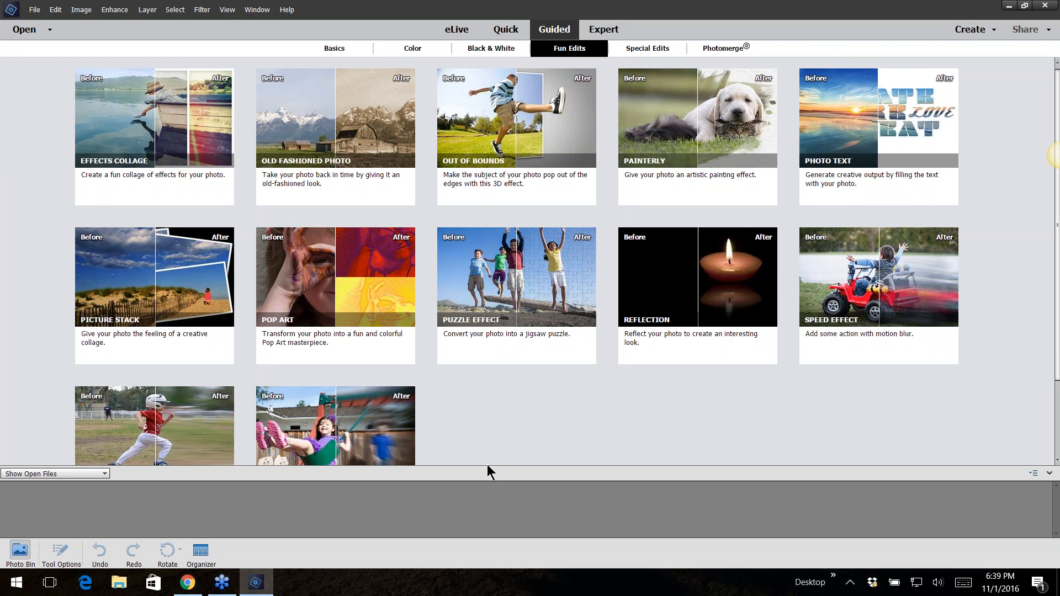
pyautogui.scroll(-1, 487, 463)
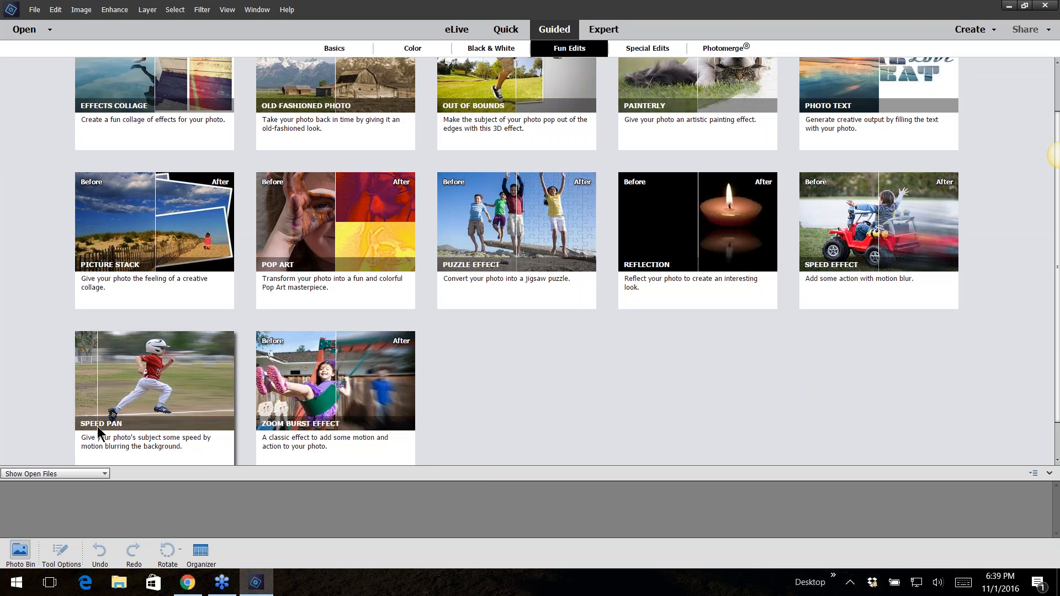
pyautogui.scroll(1, 585, 391)
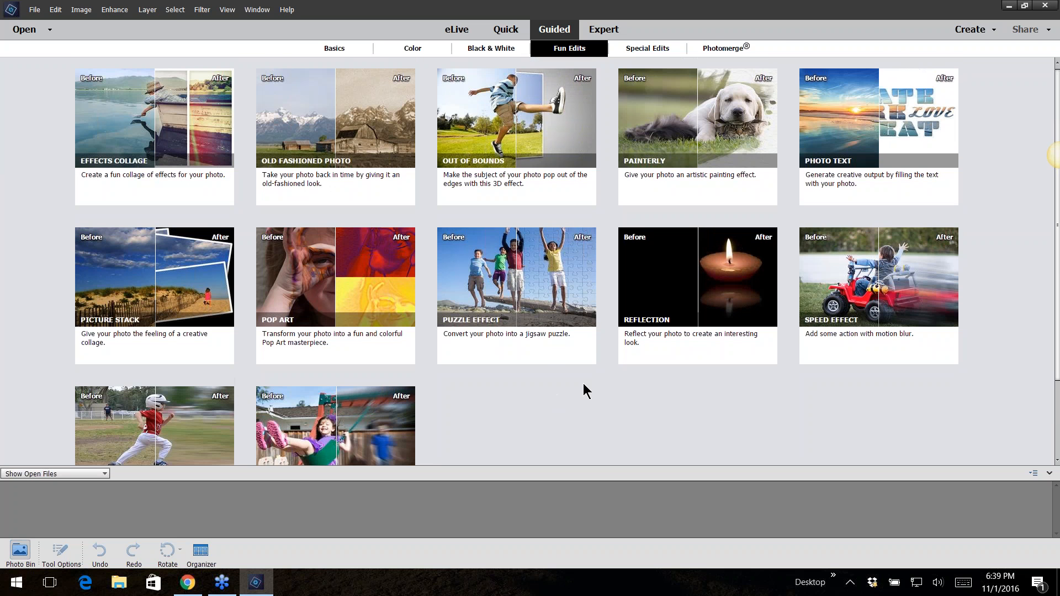
pyautogui.click(638, 54)
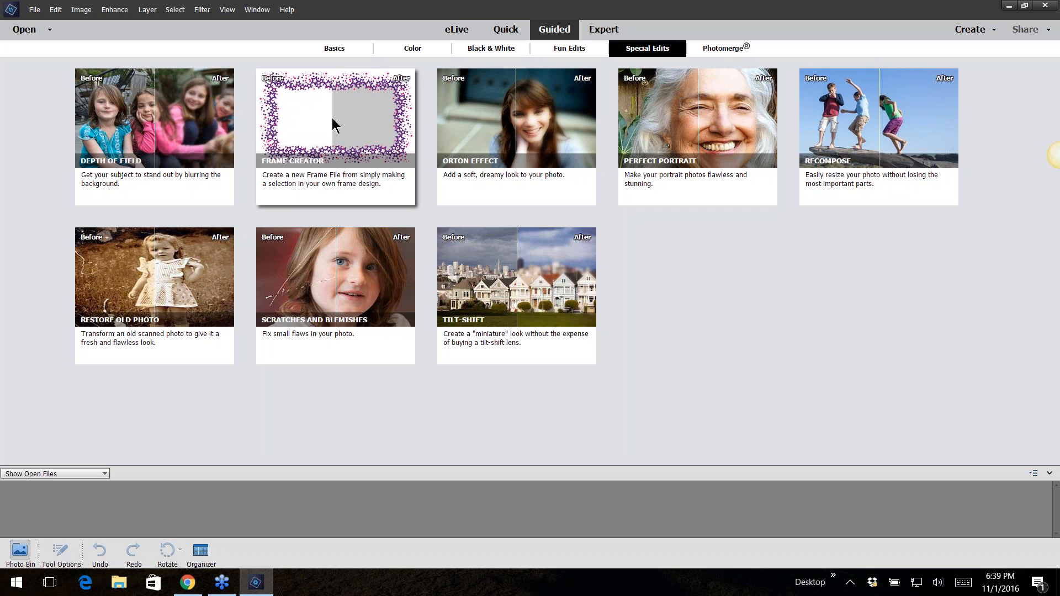
pyautogui.click(721, 52)
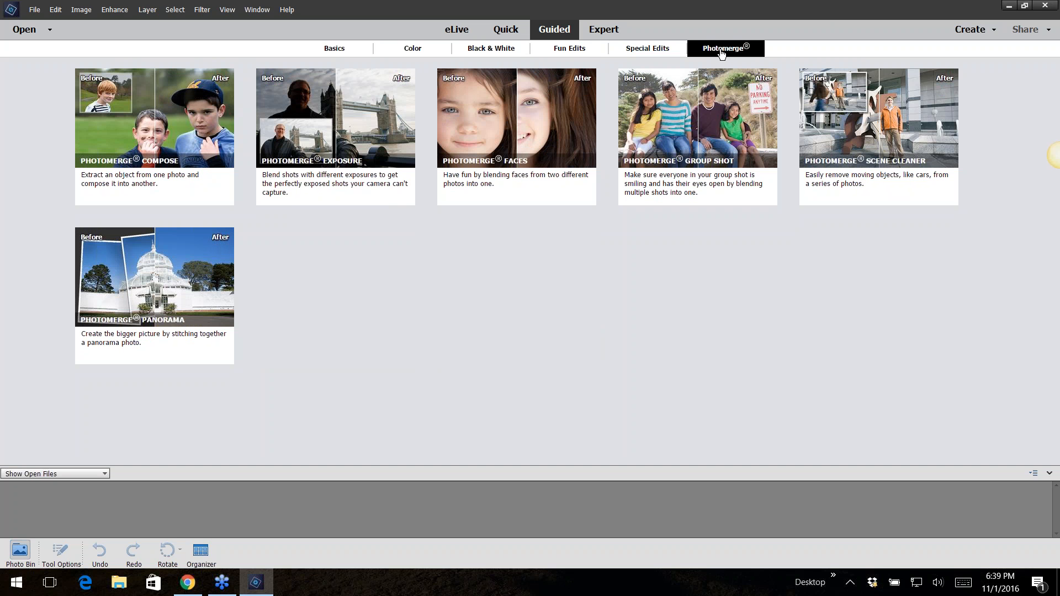
# Look through the Enhance menu in Expert mode, select the Crop tool and return to Guided mode
pyautogui.click(603, 31)
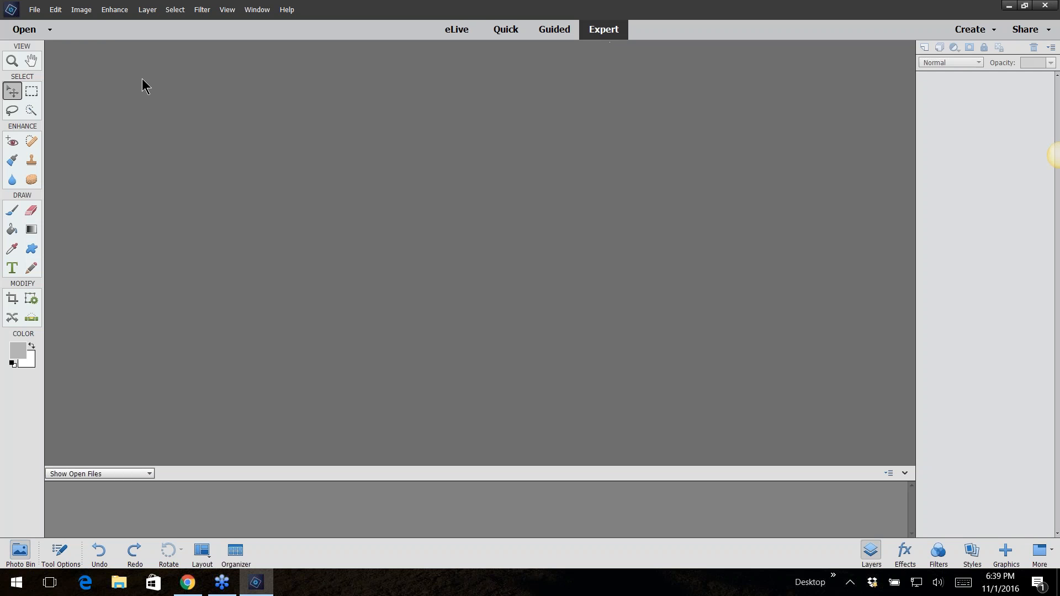
pyautogui.click(115, 11)
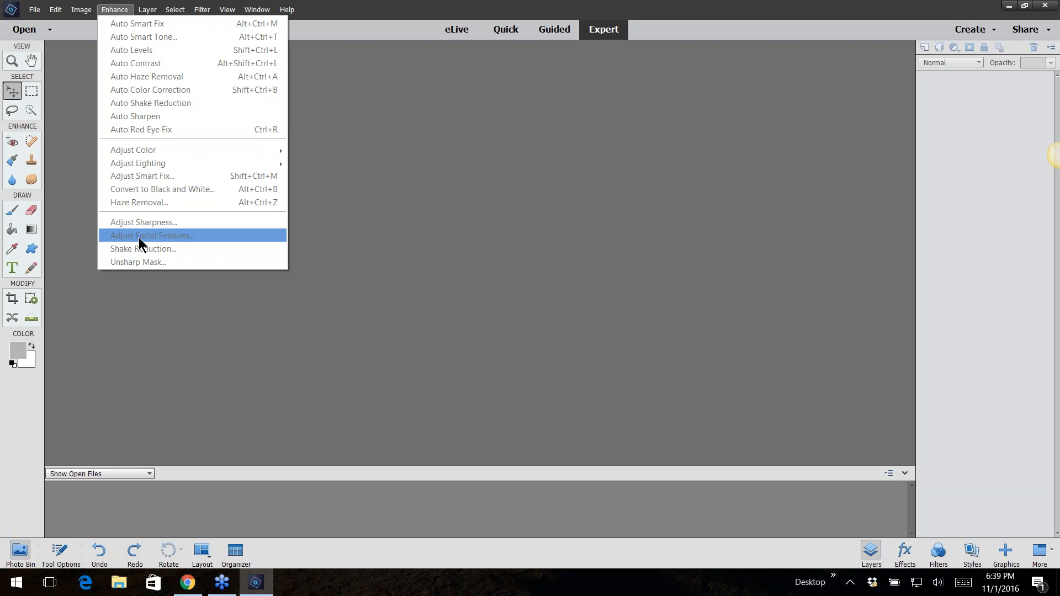
pyautogui.click(13, 300)
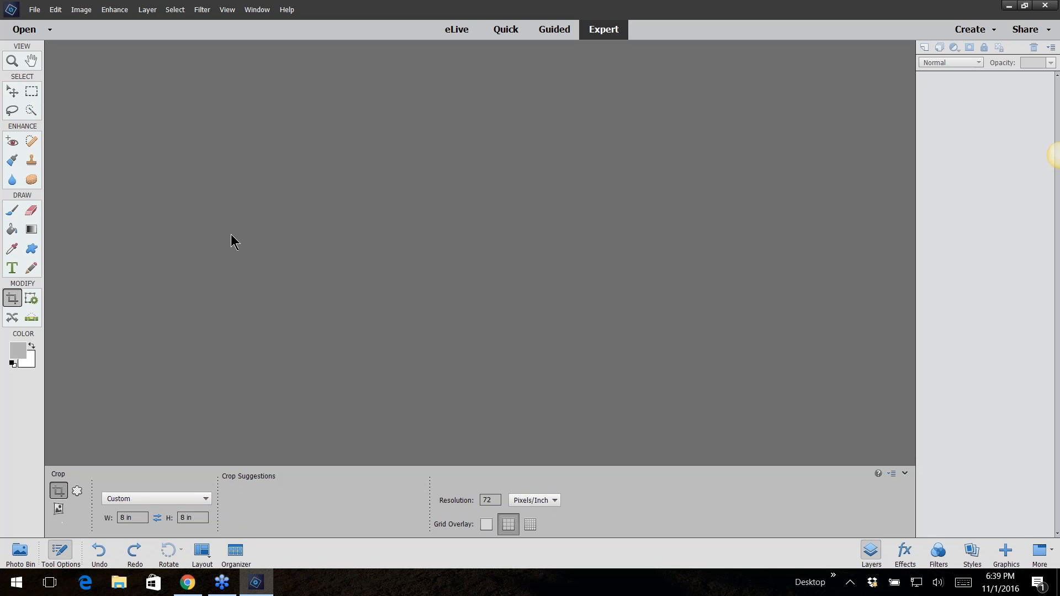
pyautogui.click(555, 30)
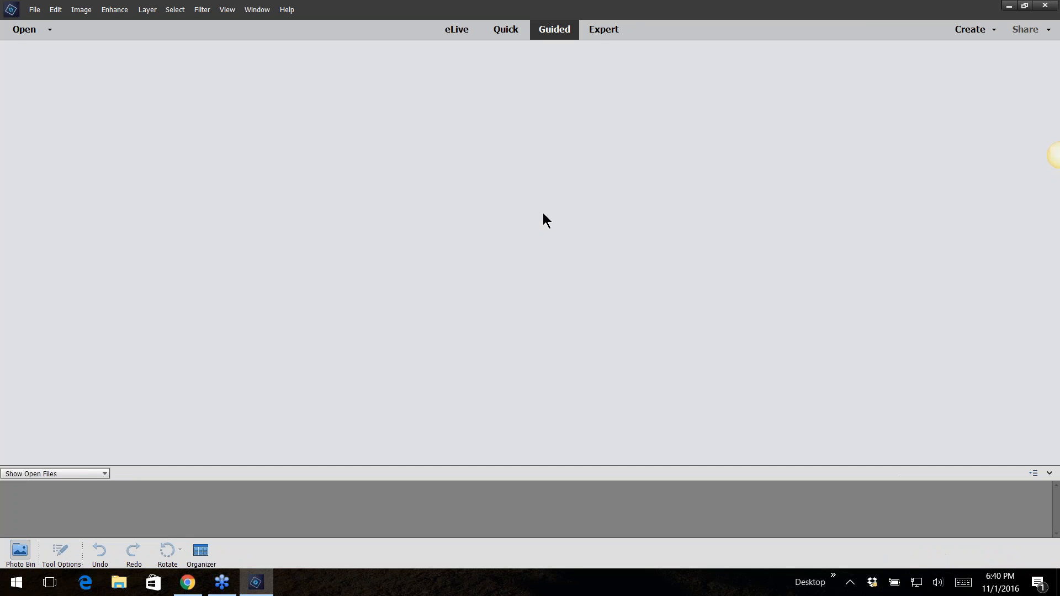
pyautogui.click(50, 29)
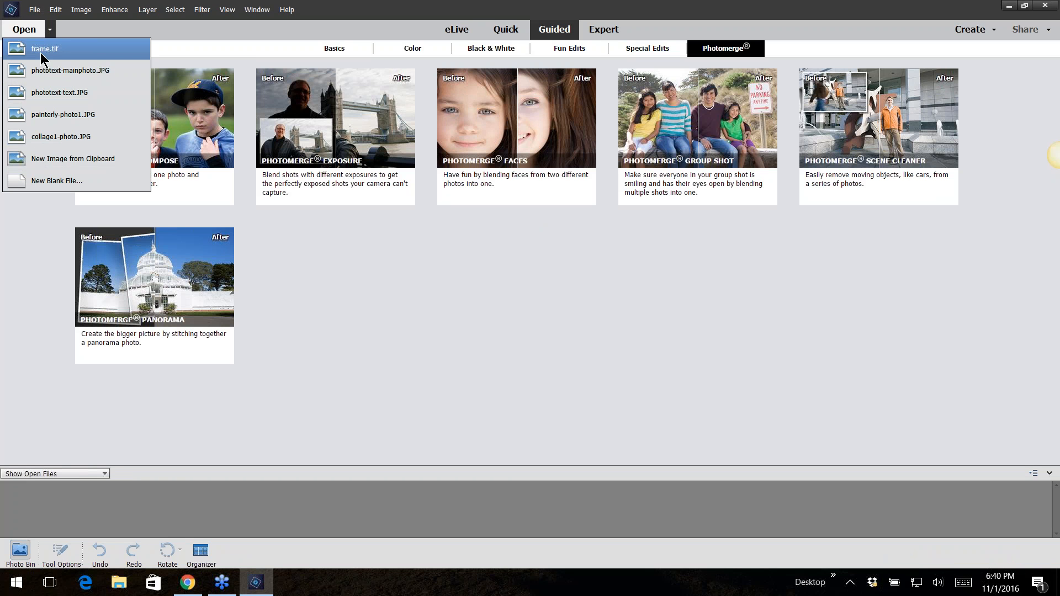
pyautogui.click(28, 29)
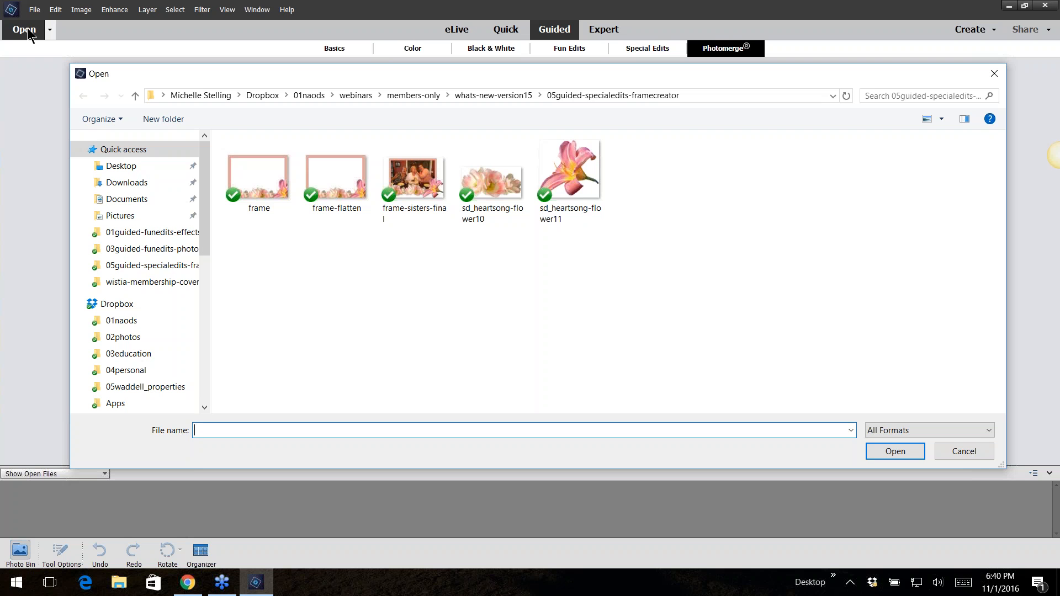
pyautogui.click(960, 452)
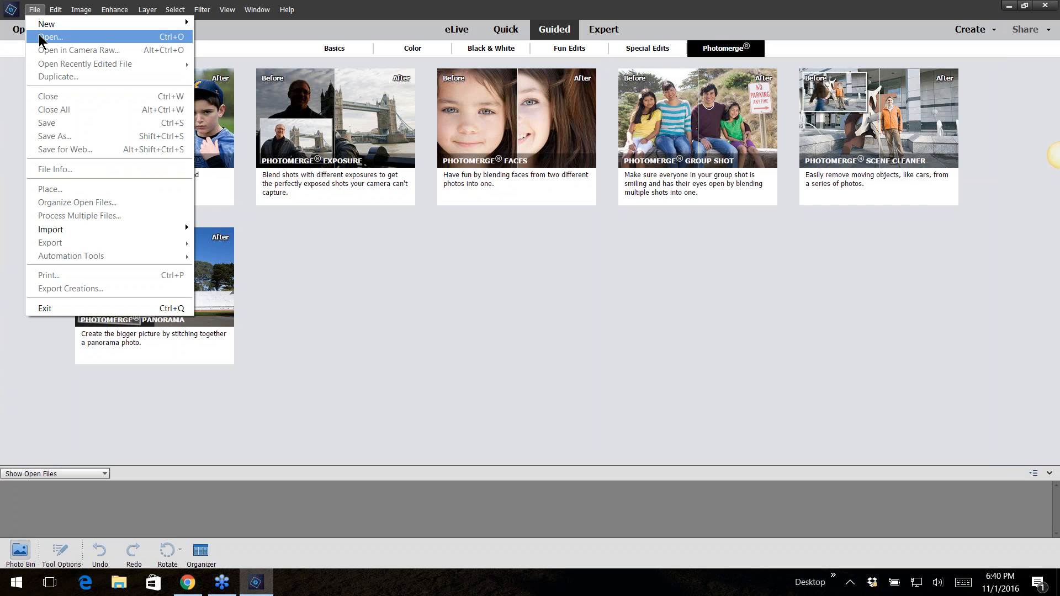
# Open collage1-photo from the whats-new-version15 > 01guided-funedits-effectscollage folder
pyautogui.click(45, 37)
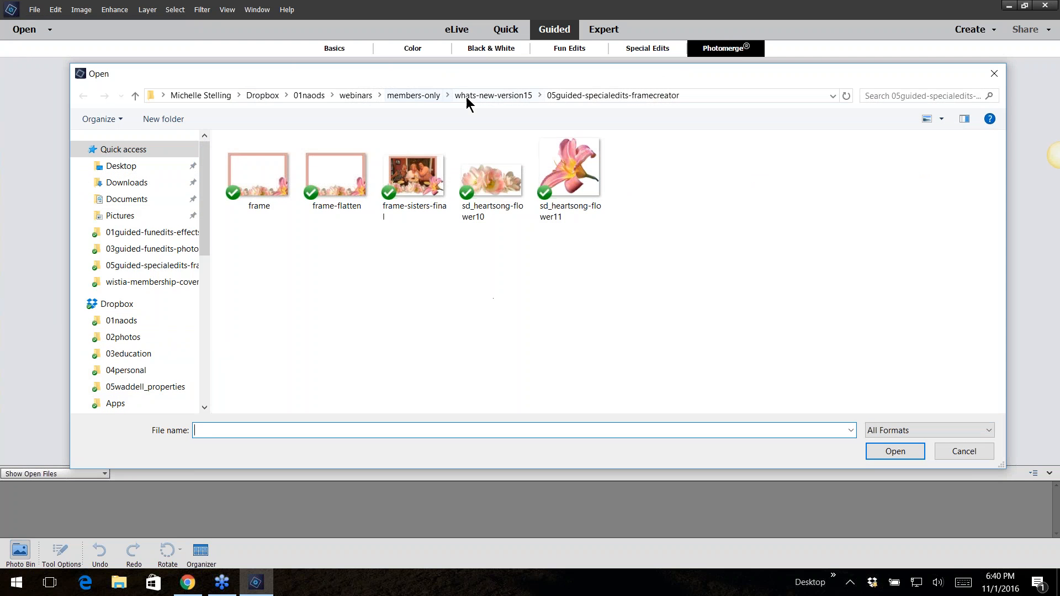
pyautogui.click(434, 96)
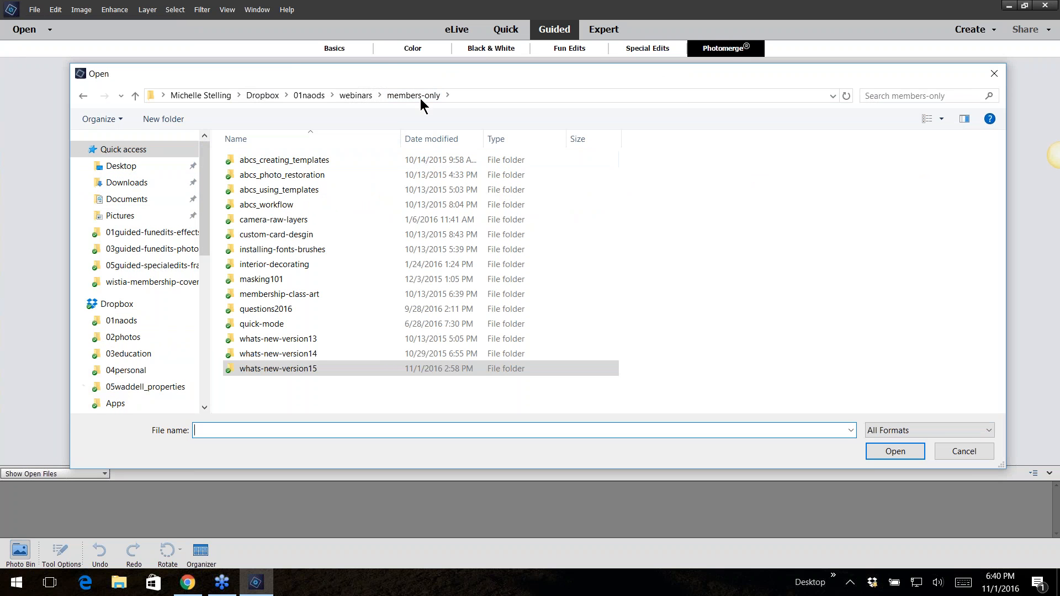
pyautogui.doubleClick(267, 368)
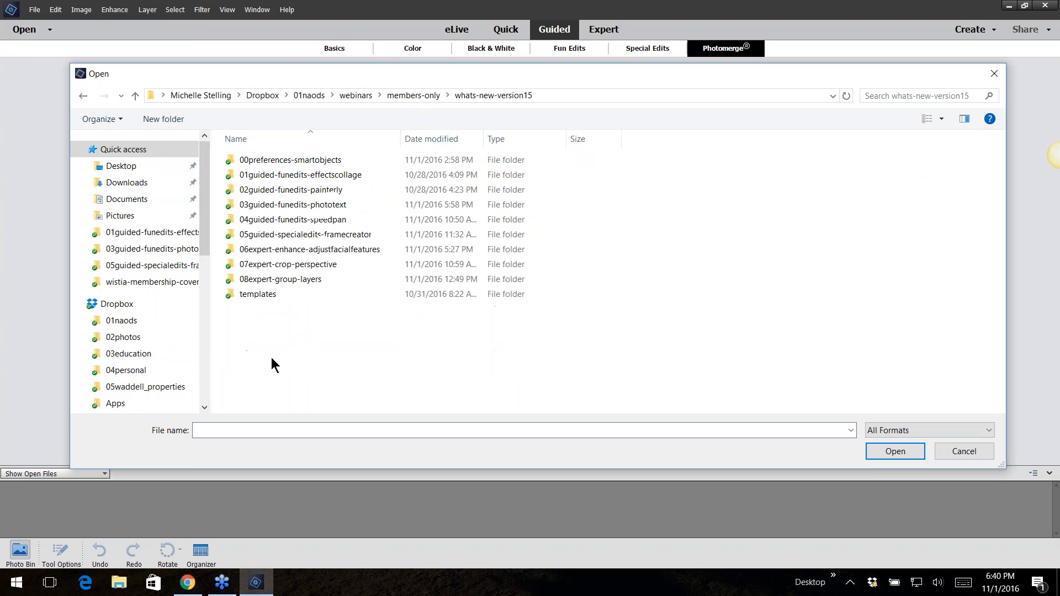
pyautogui.doubleClick(277, 175)
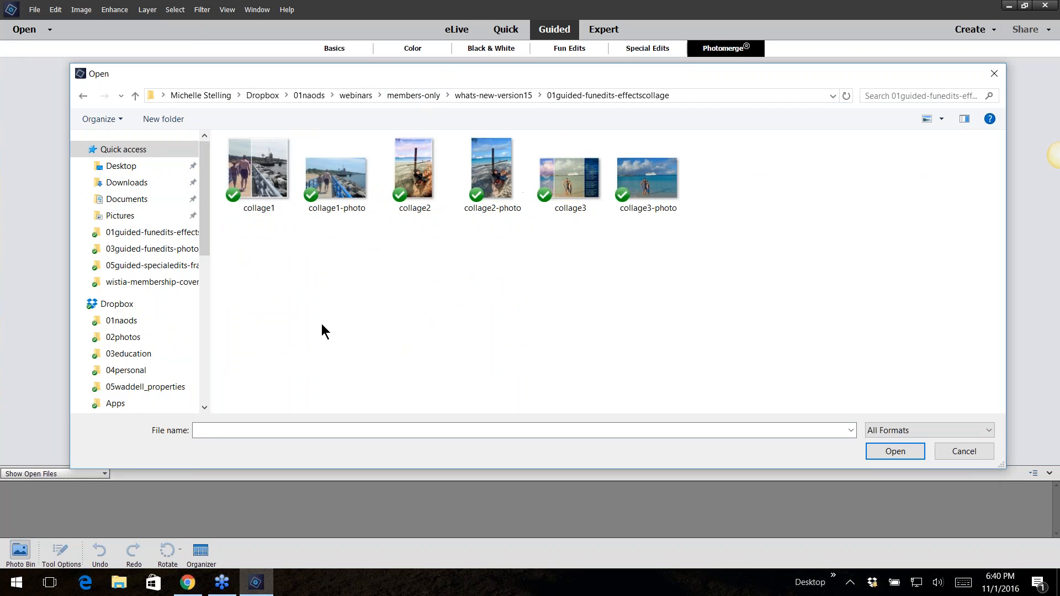
pyautogui.click(353, 193)
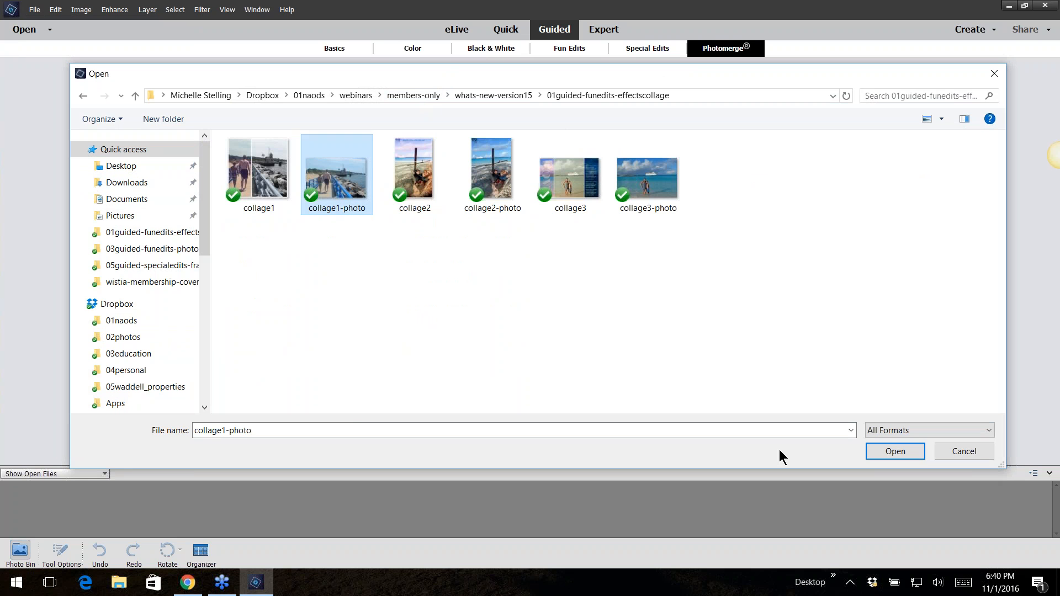
pyautogui.click(912, 451)
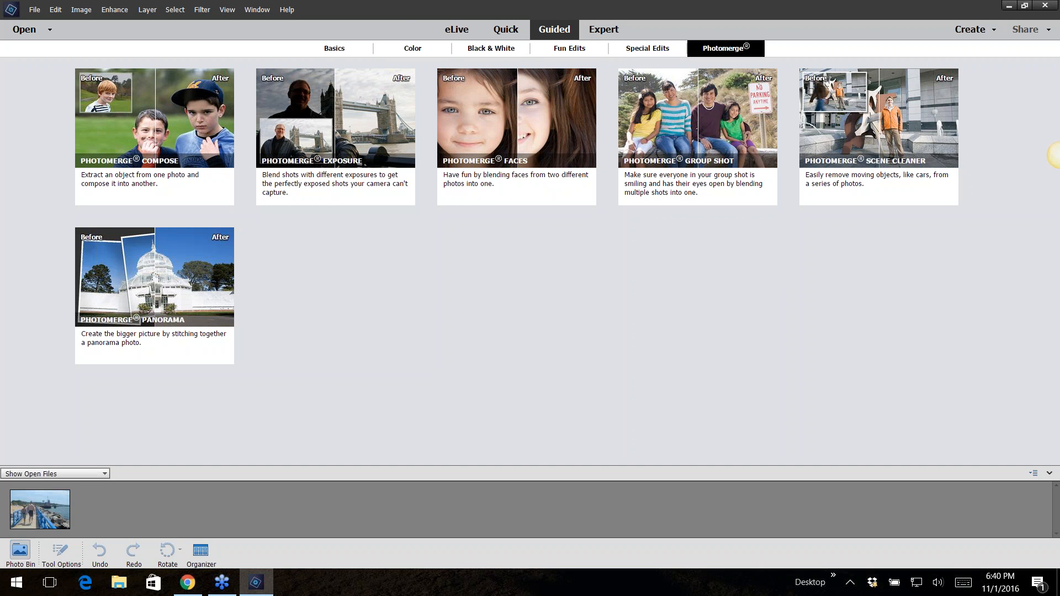
# Start the Effects Collage guided edit from Fun Edits and choose a 2 Sections horizontal layout
pyautogui.click(562, 51)
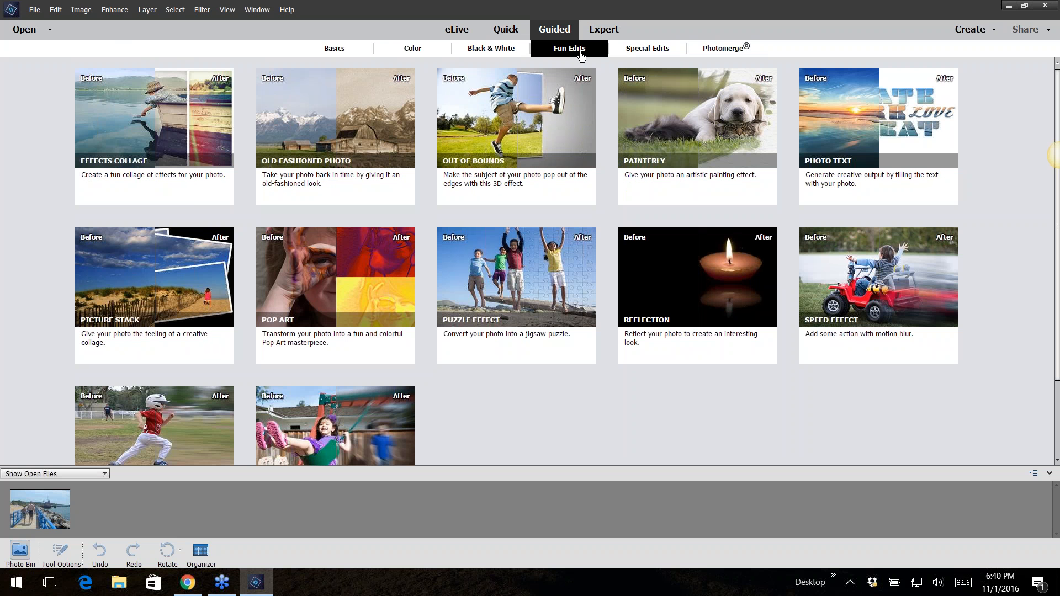
pyautogui.click(140, 136)
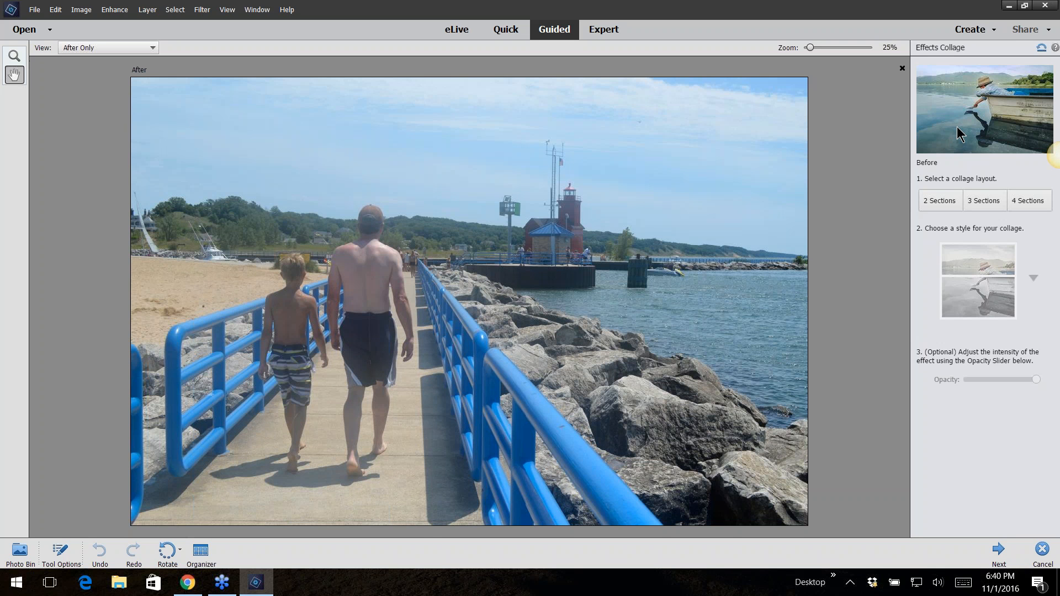
pyautogui.moveTo(947, 145)
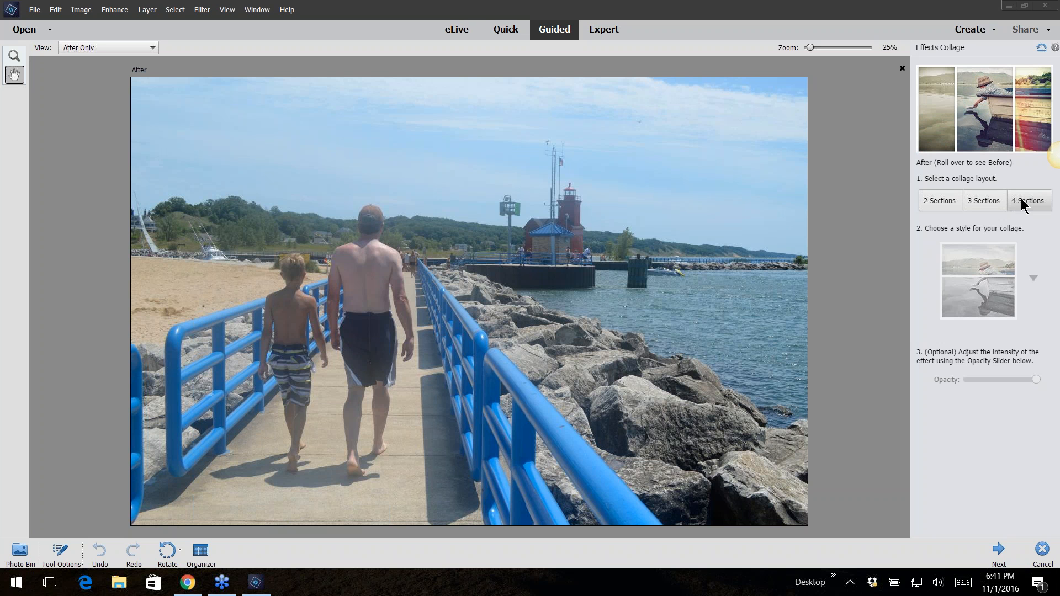
pyautogui.click(947, 201)
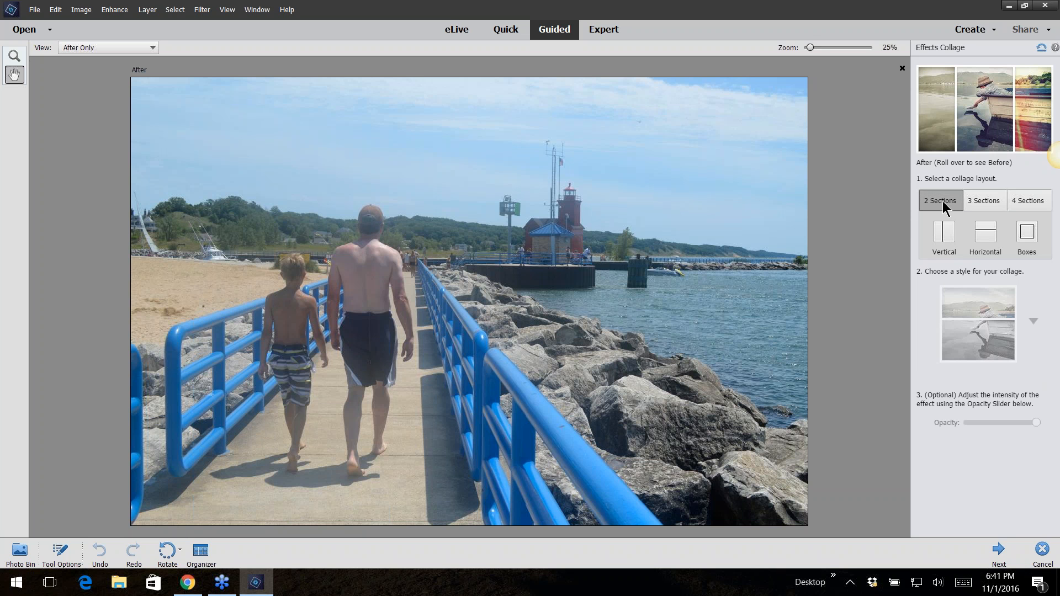
pyautogui.click(941, 233)
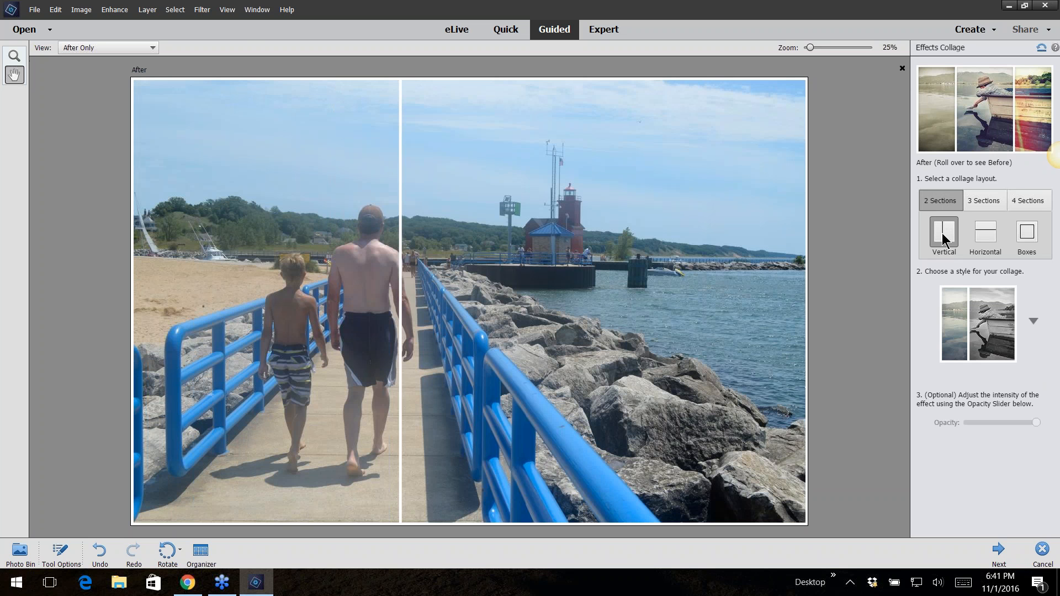
pyautogui.click(983, 240)
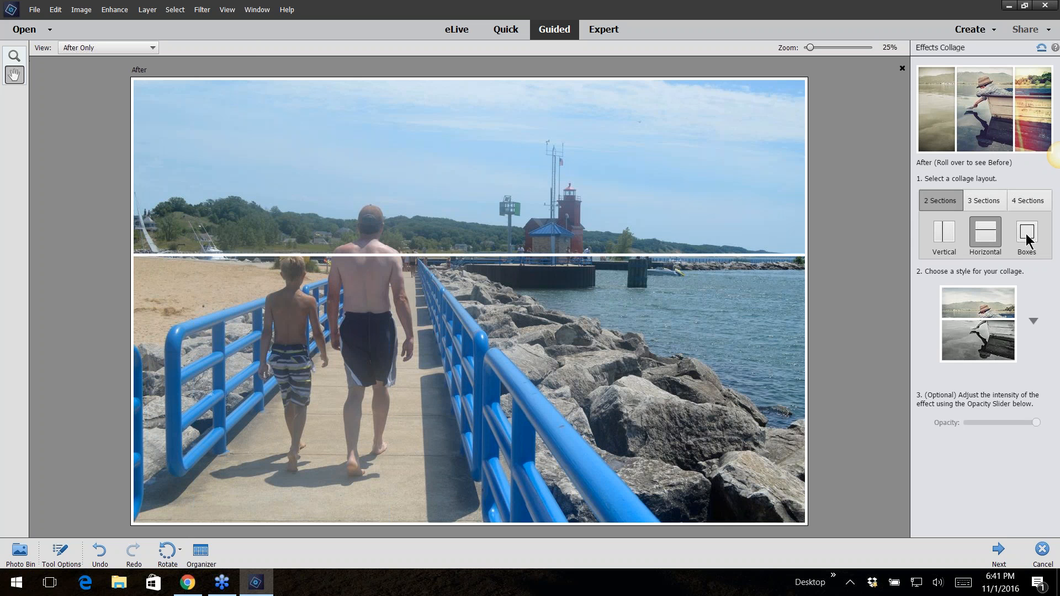
# Try the Boxes, Horizontal and 4 Sections layouts, settling on a 2 Sections vertical layout
pyautogui.click(1026, 236)
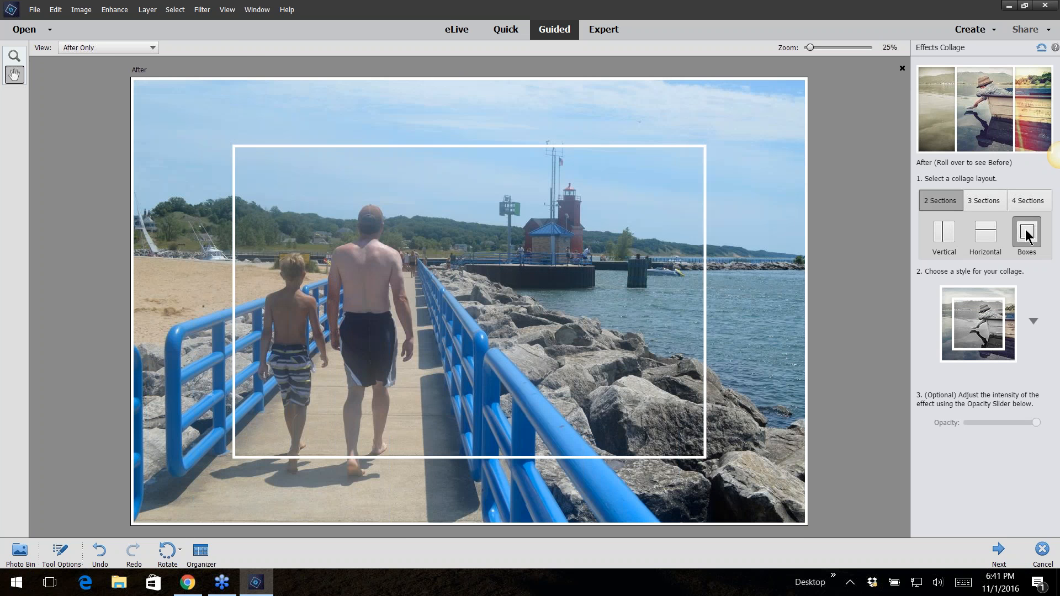
pyautogui.click(985, 237)
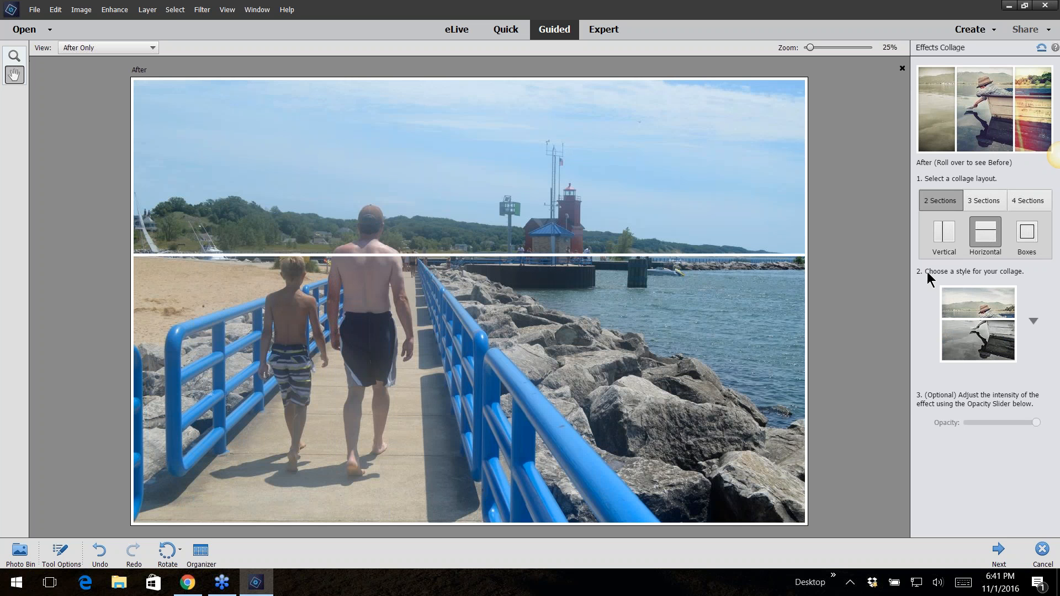
pyautogui.click(978, 207)
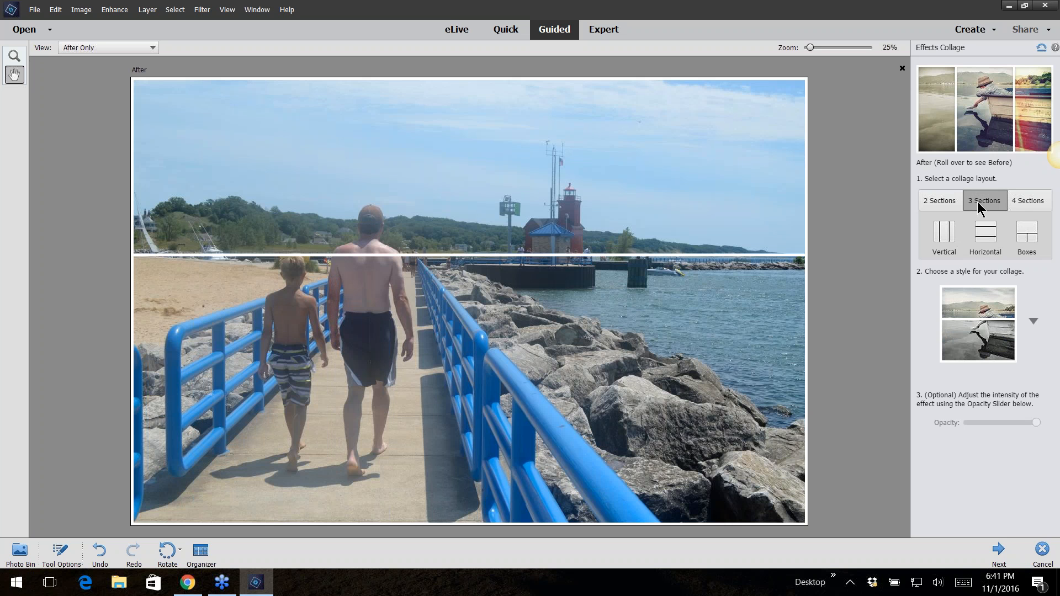
pyautogui.click(942, 234)
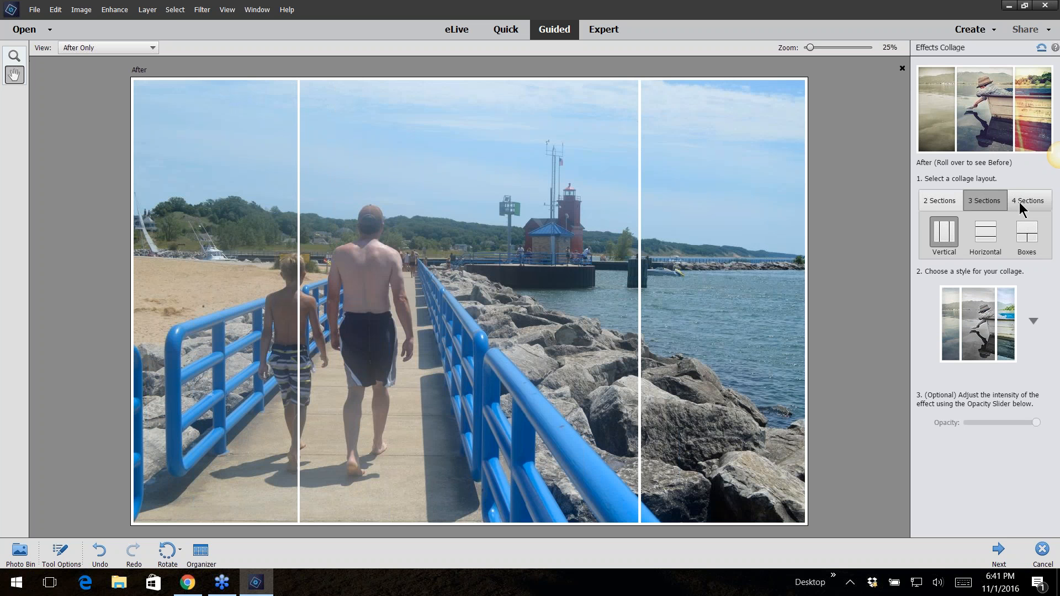
pyautogui.click(1019, 205)
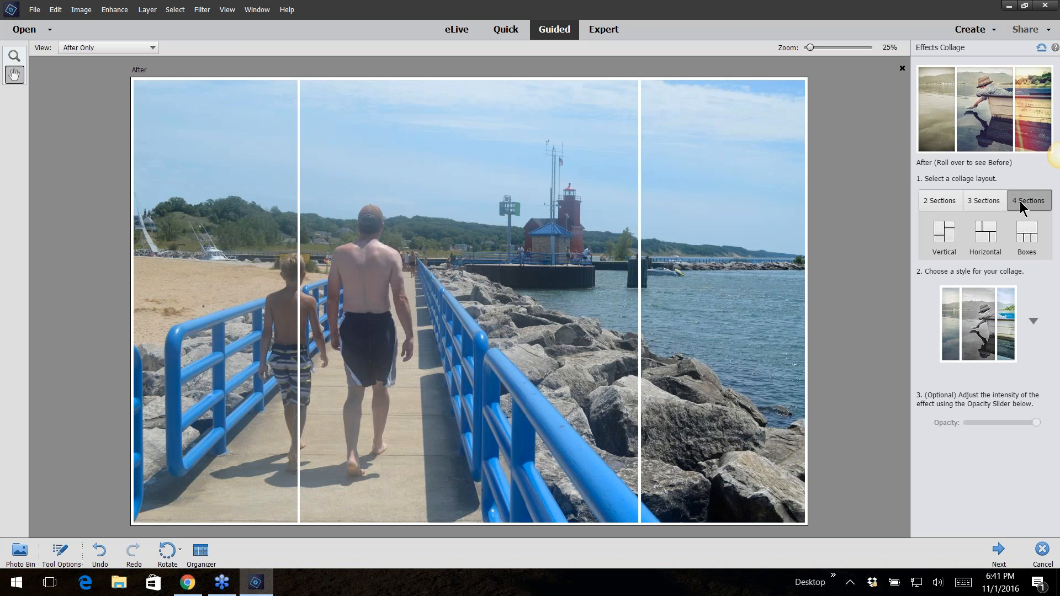
pyautogui.click(1028, 231)
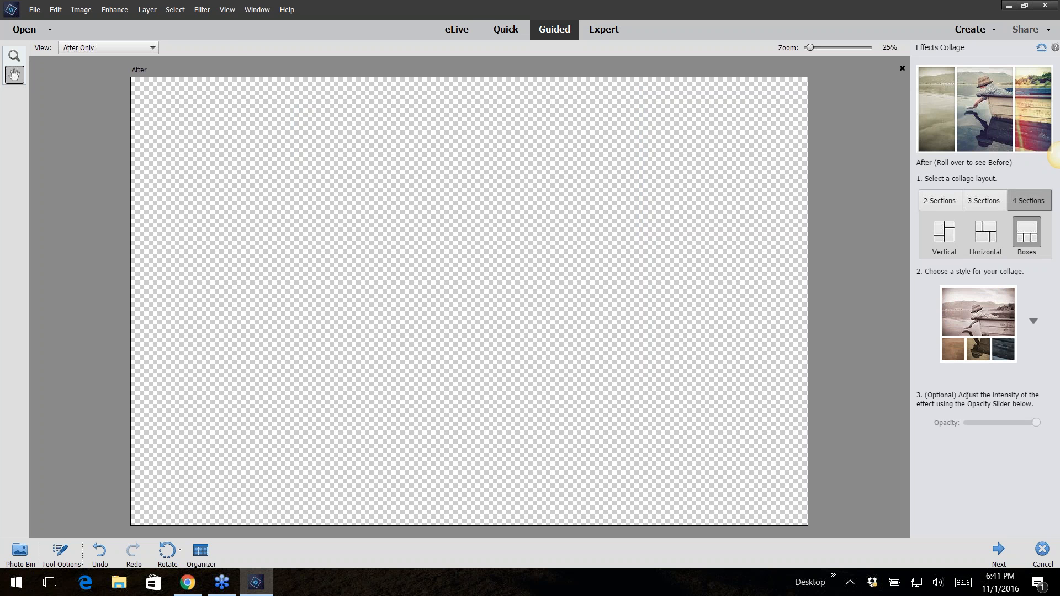
pyautogui.click(950, 202)
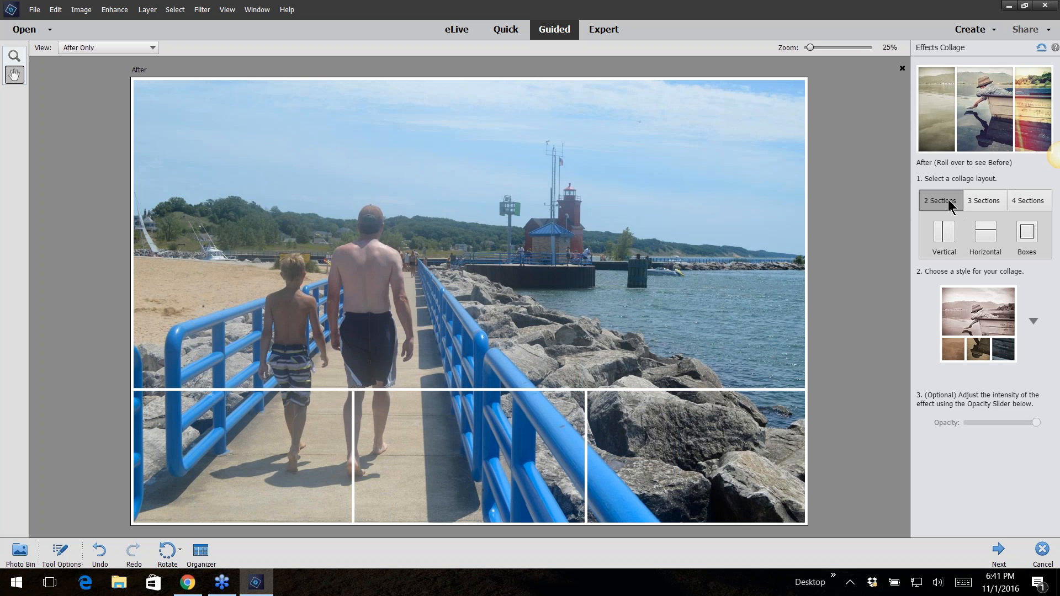
pyautogui.click(944, 231)
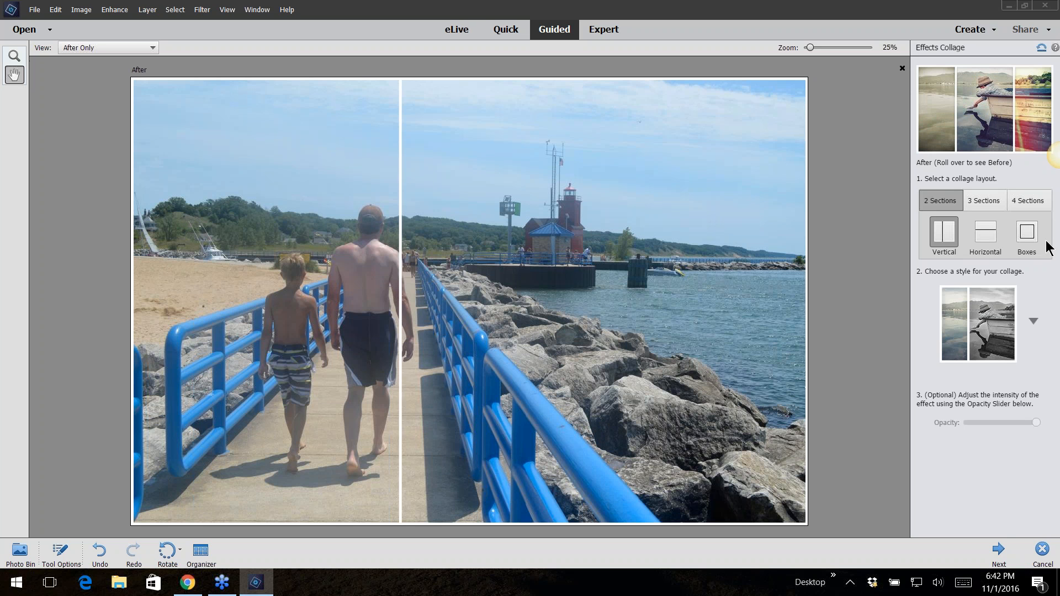
# Open the collage style list and try several styles, ending with the last style in the list
pyautogui.click(1032, 321)
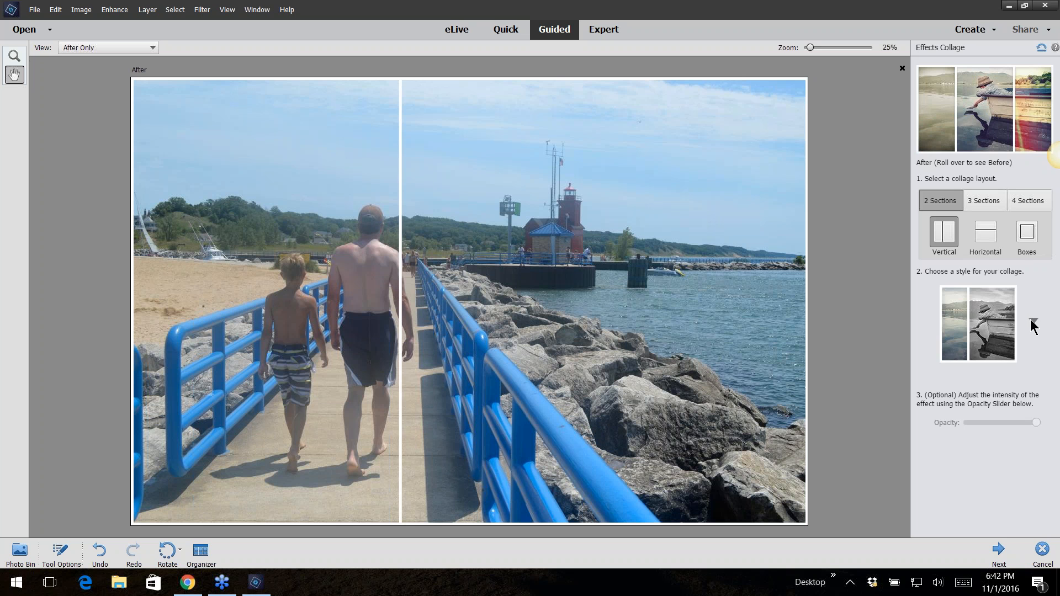
pyautogui.click(993, 142)
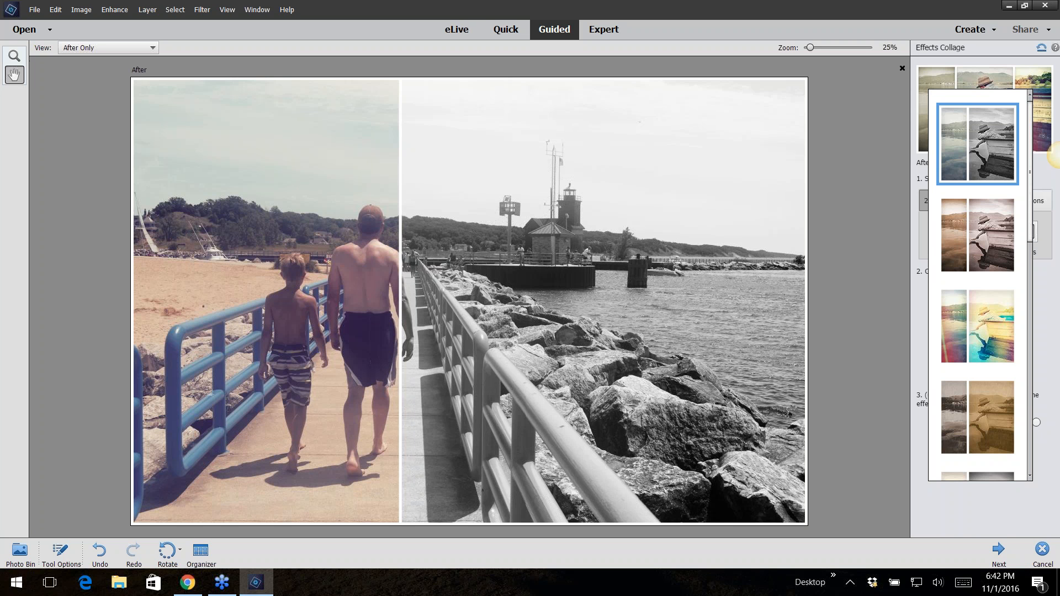
pyautogui.click(1000, 337)
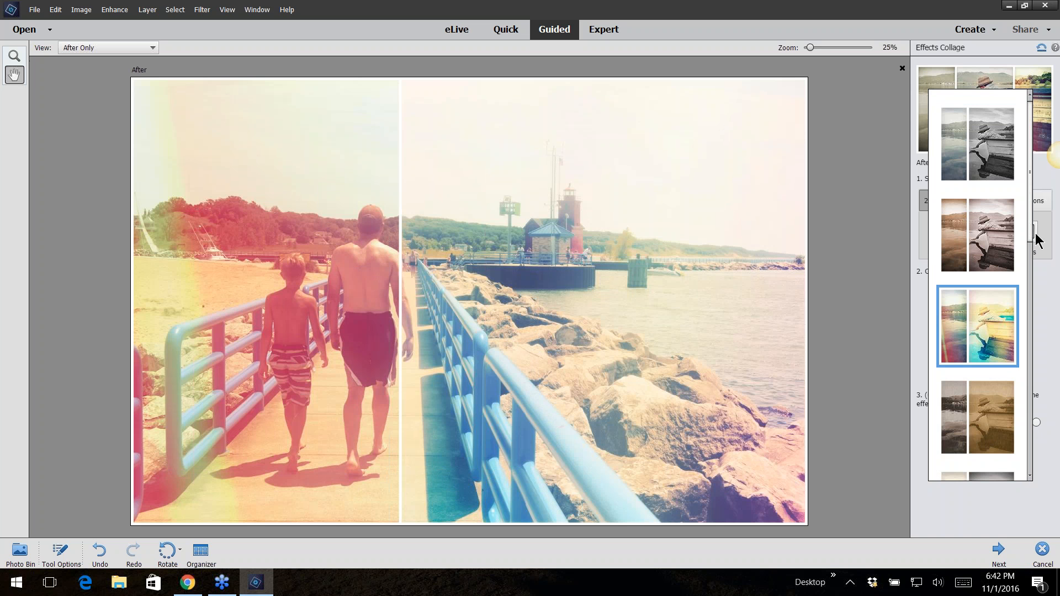
pyautogui.moveTo(1030, 235); pyautogui.dragTo(1032, 480)
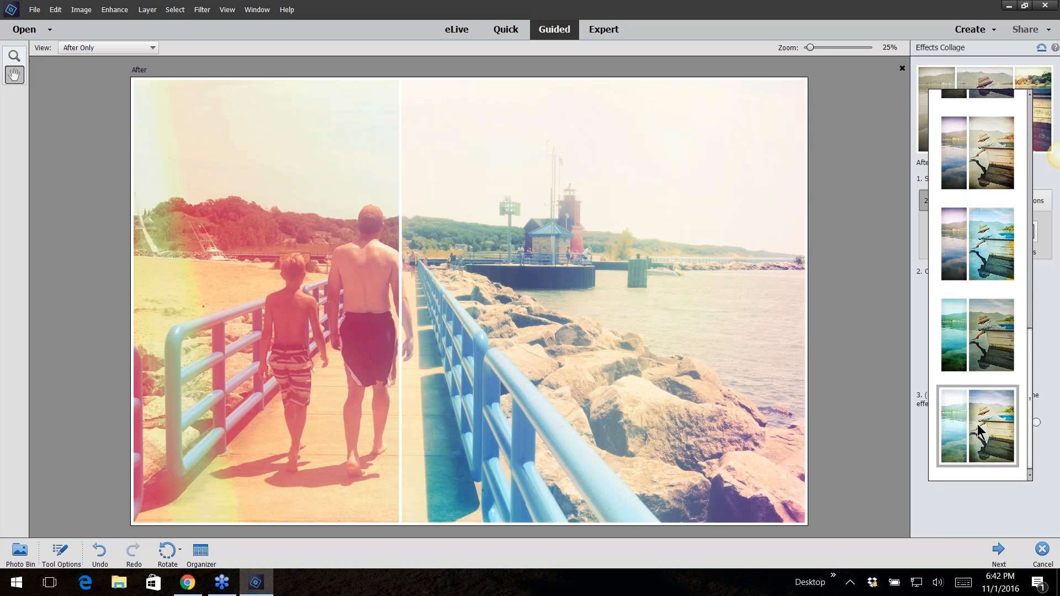
pyautogui.click(966, 418)
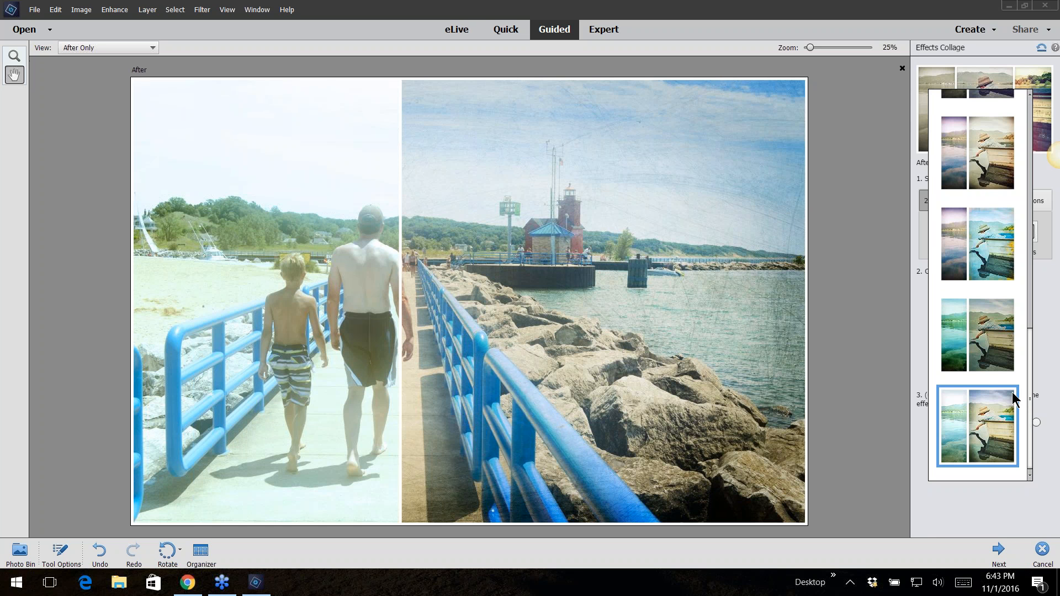
# Reset the image, cancel the Effects Collage edit and close collage1-photo in Expert mode
pyautogui.click(1040, 49)
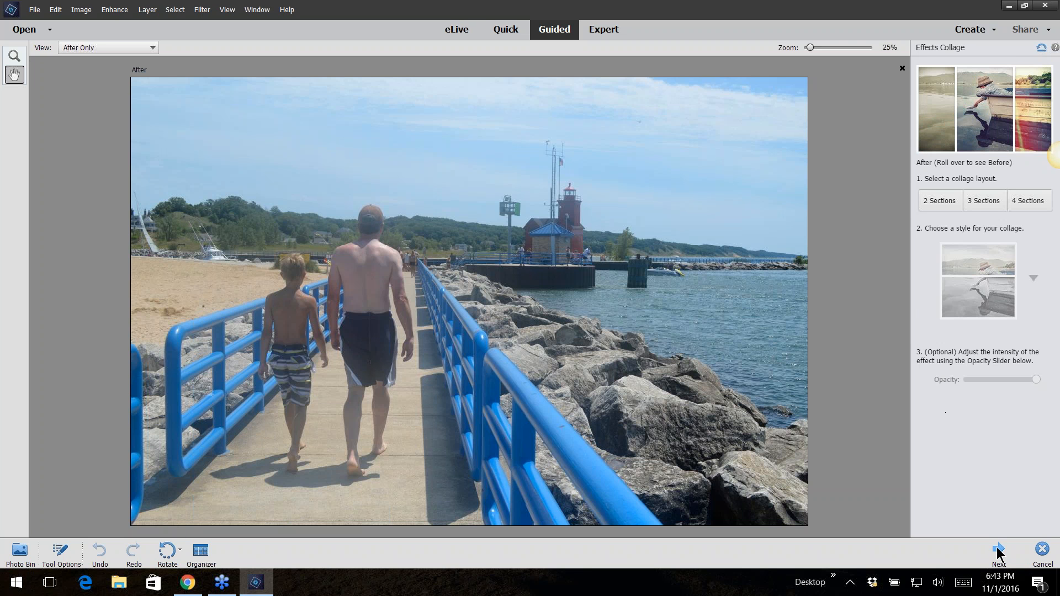
pyautogui.click(1043, 551)
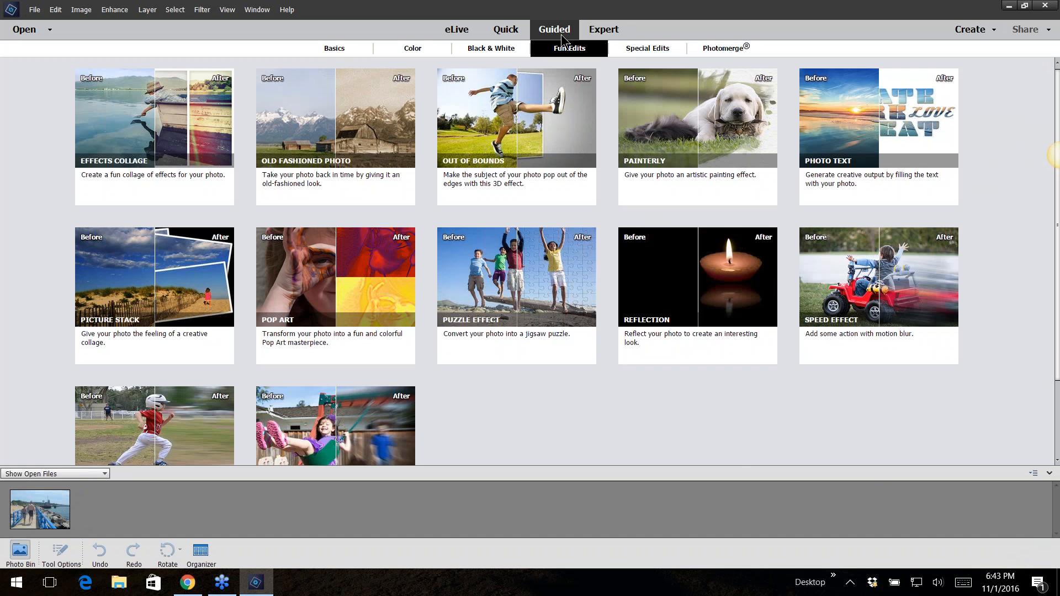
pyautogui.click(607, 31)
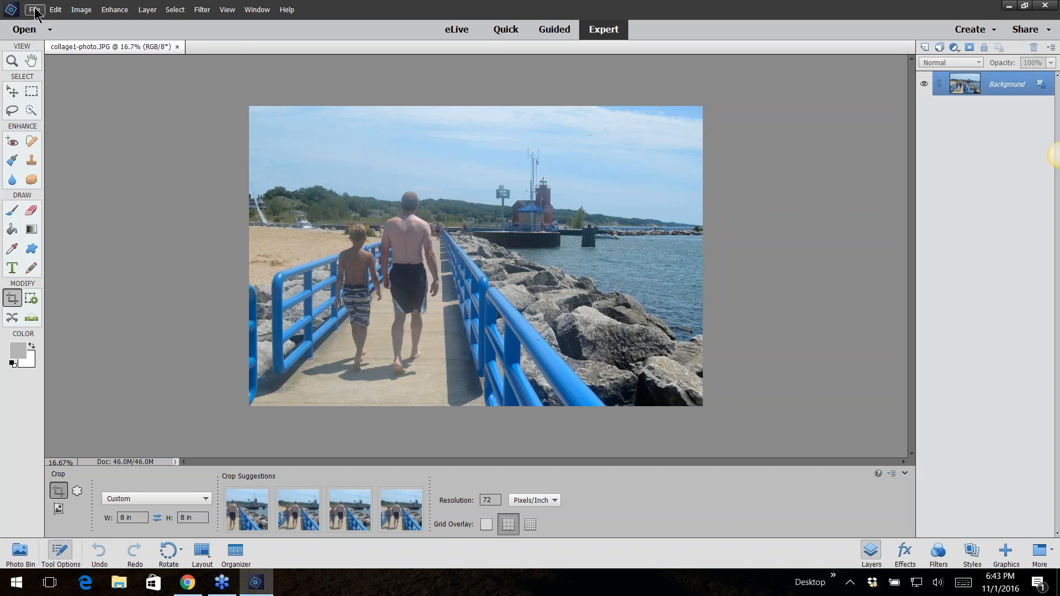
pyautogui.click(177, 47)
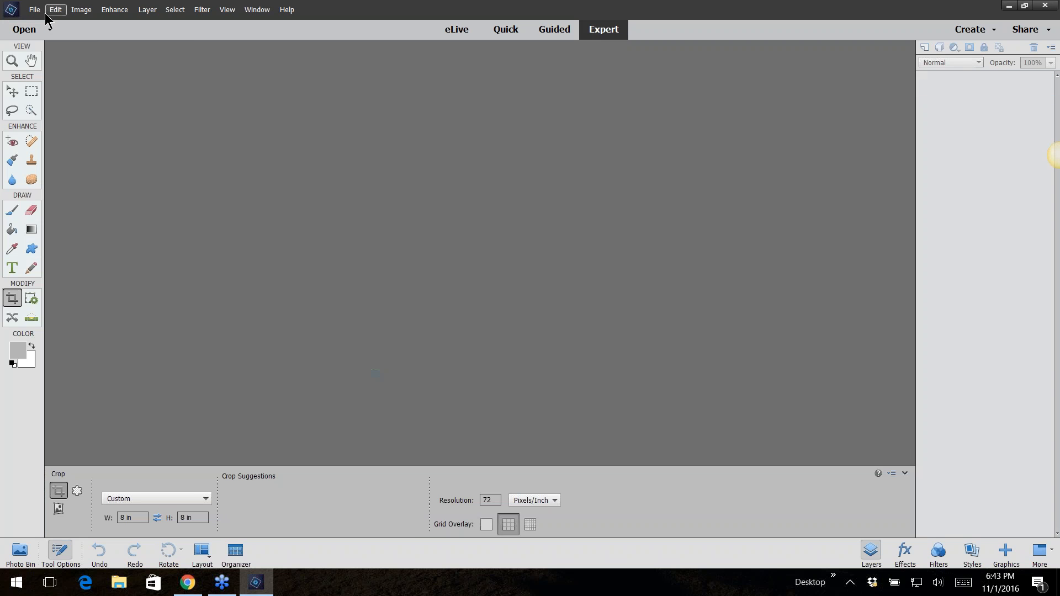
# Open collage3-photo from the same 01guided-funedits-effectscollage folder
pyautogui.click(35, 10)
pyautogui.click(42, 38)
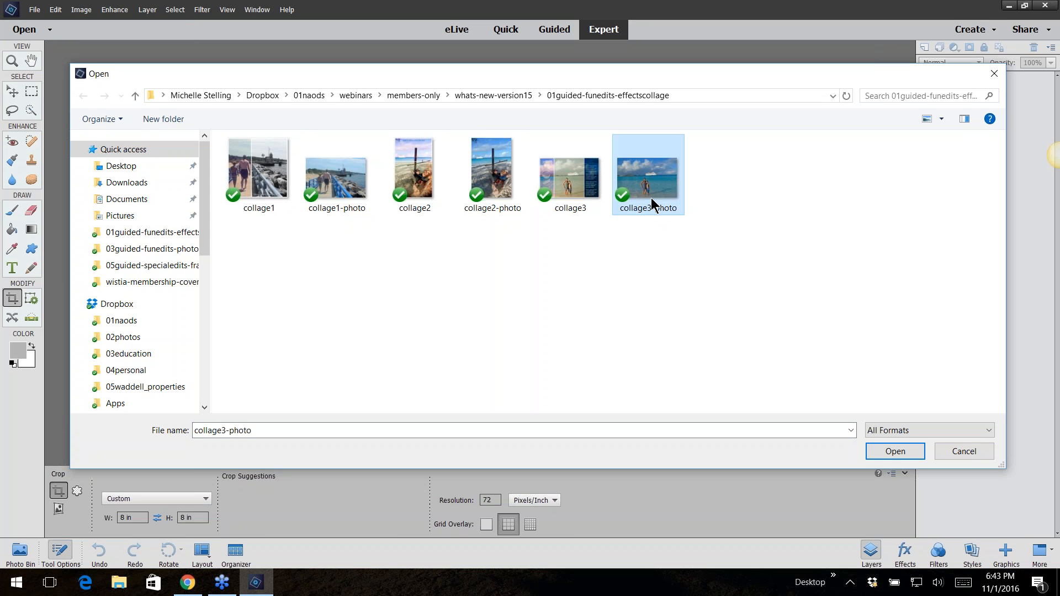
pyautogui.click(890, 453)
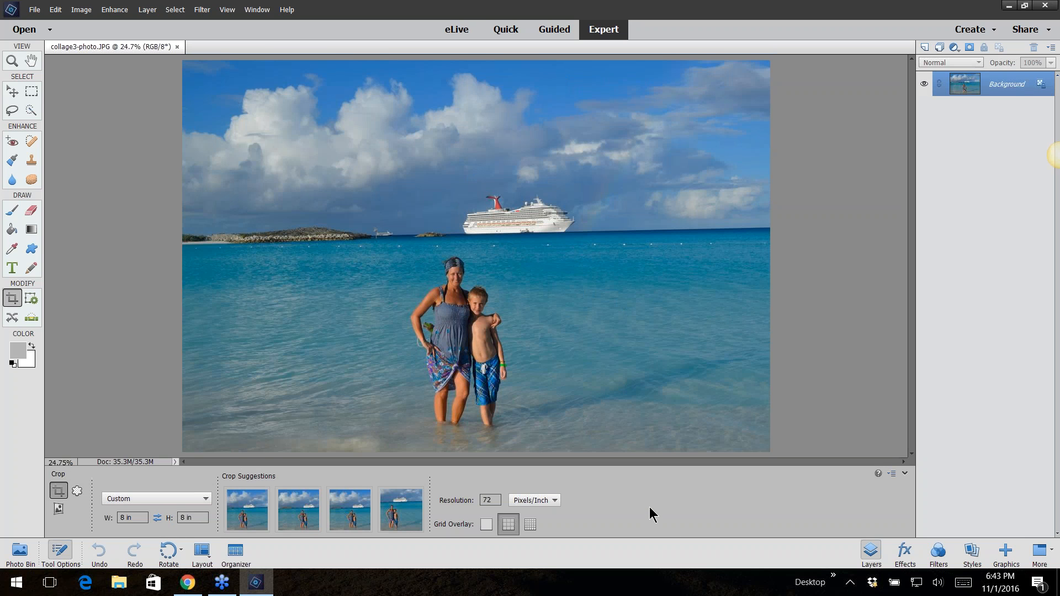
# Set the crop resolution to 300 Pixels/Inch and crop the photo to an 8 × 8 in square around the mother and son
pyautogui.doubleClick(489, 500)
pyautogui.write('300')
pyautogui.moveTo(276, 74); pyautogui.dragTo(662, 453)
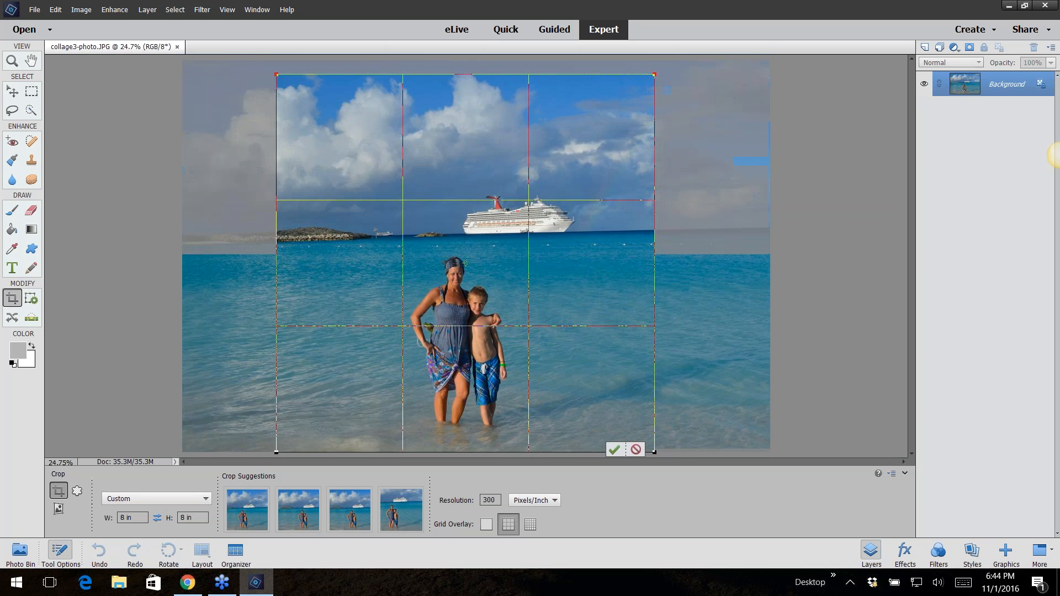
pyautogui.moveTo(586, 302); pyautogui.dragTo(599, 296)
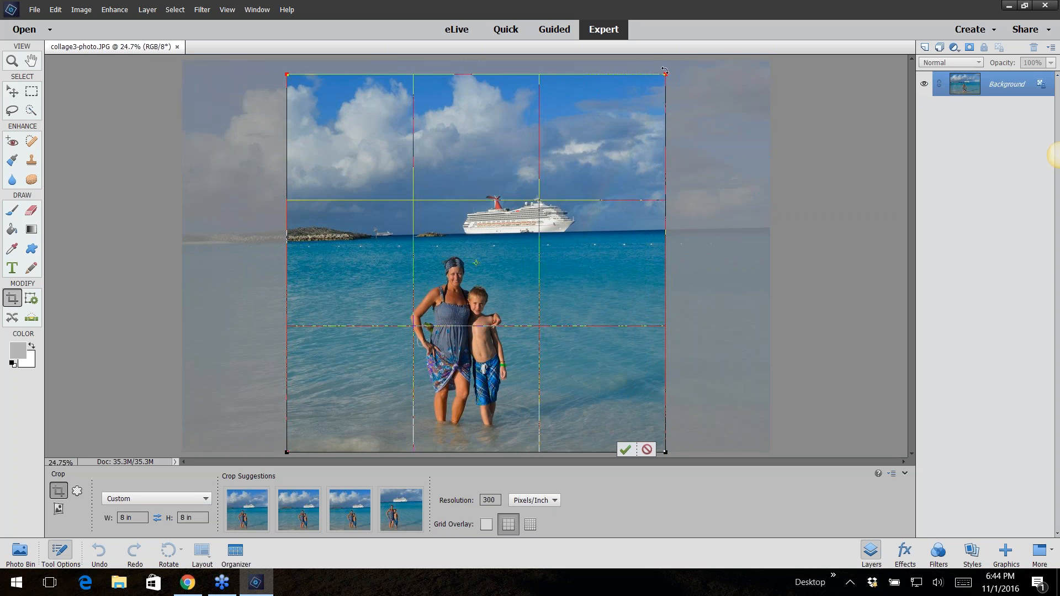
pyautogui.moveTo(665, 76); pyautogui.dragTo(673, 66)
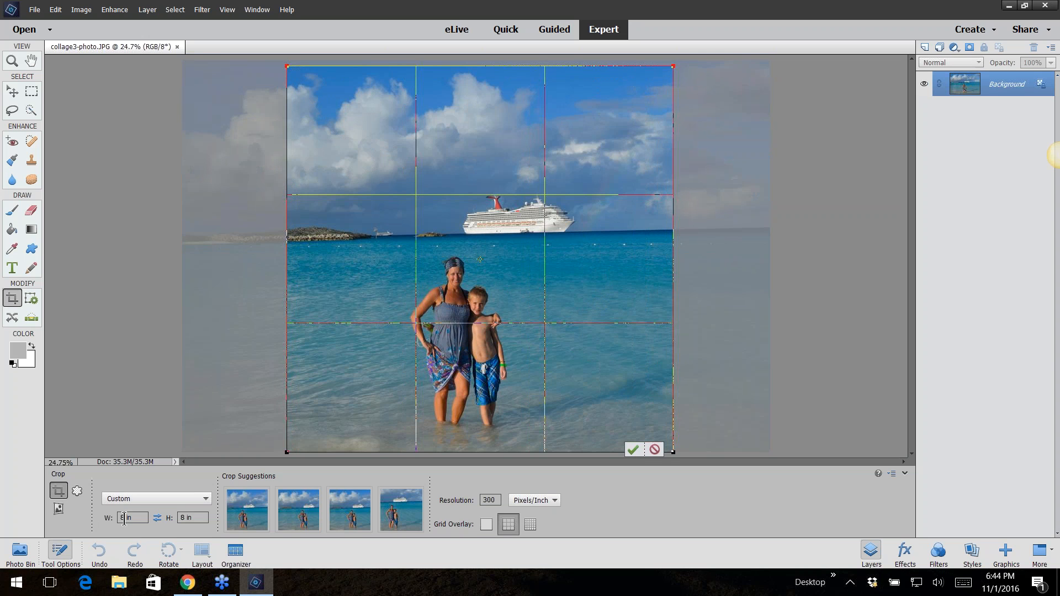
pyautogui.moveTo(590, 306); pyautogui.dragTo(572, 304)
pyautogui.click(627, 448)
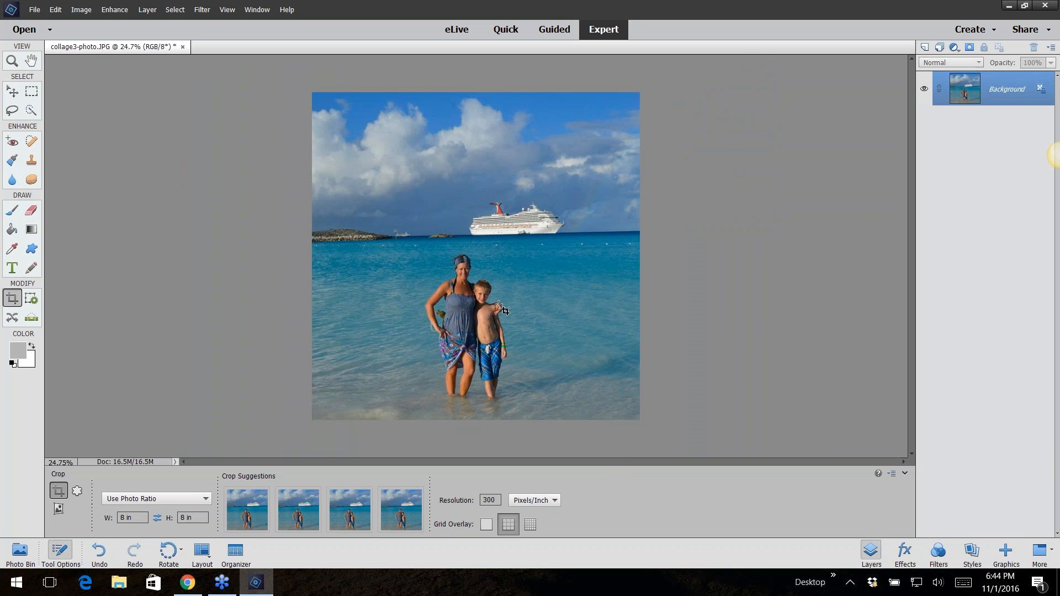
# Start the Effects Collage guided edit and, after trying other layouts, choose a 3 Sections vertical layout
pyautogui.click(550, 35)
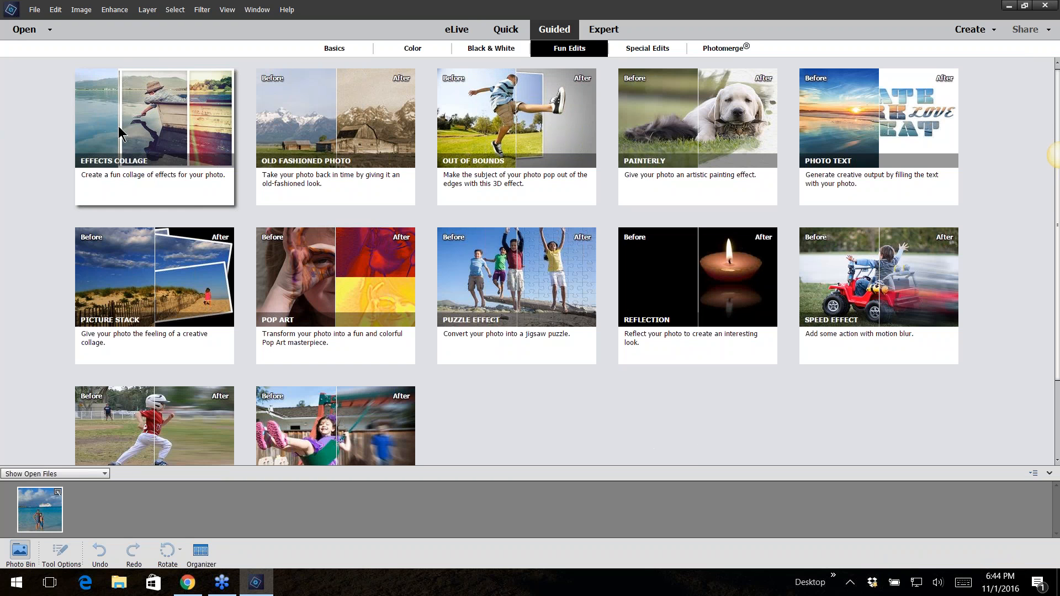
pyautogui.click(138, 118)
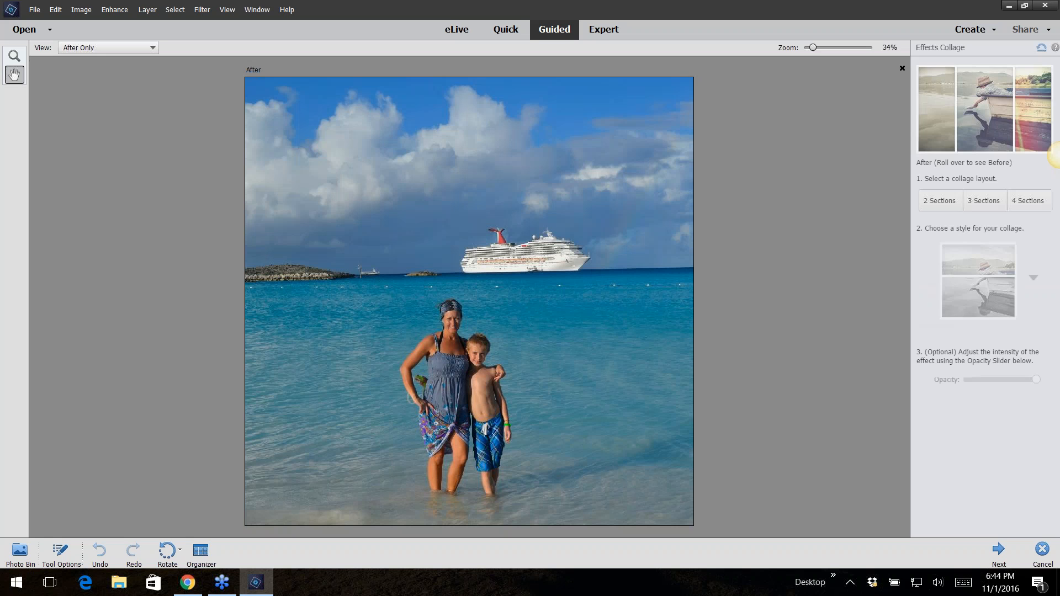
pyautogui.click(974, 202)
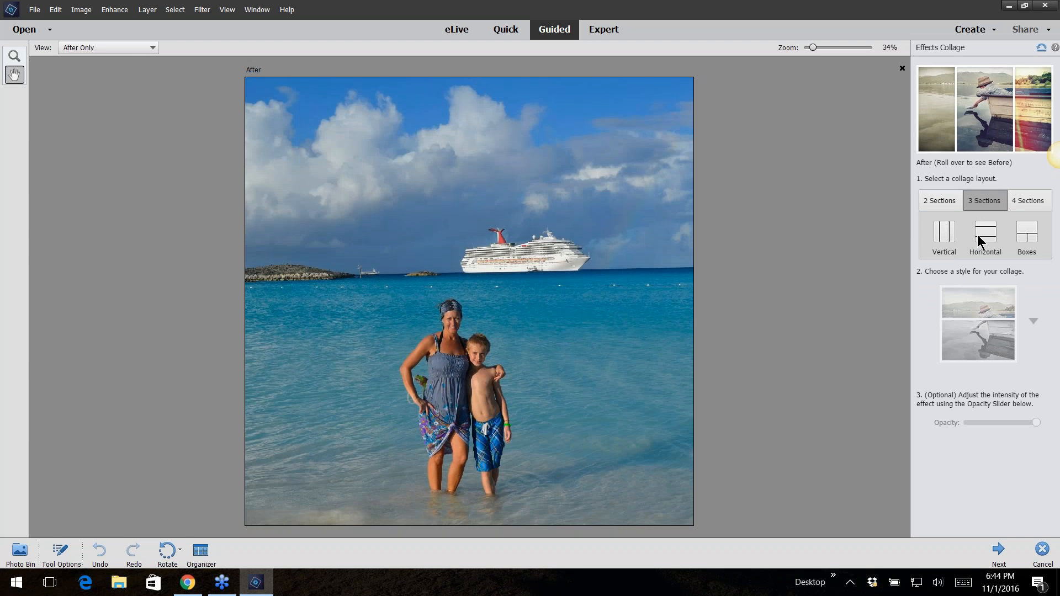
pyautogui.click(980, 238)
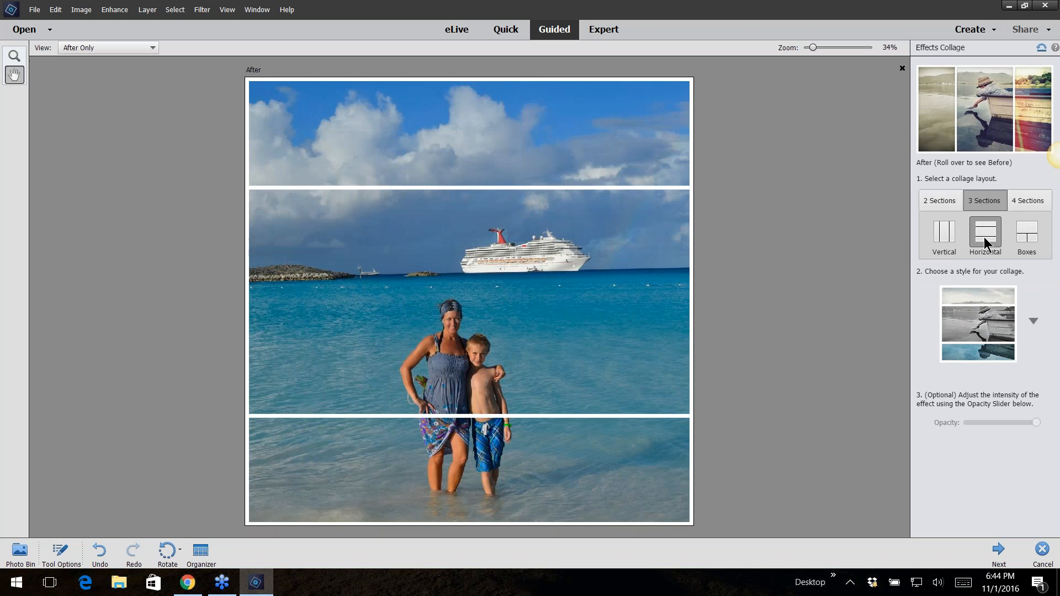
pyautogui.click(1024, 236)
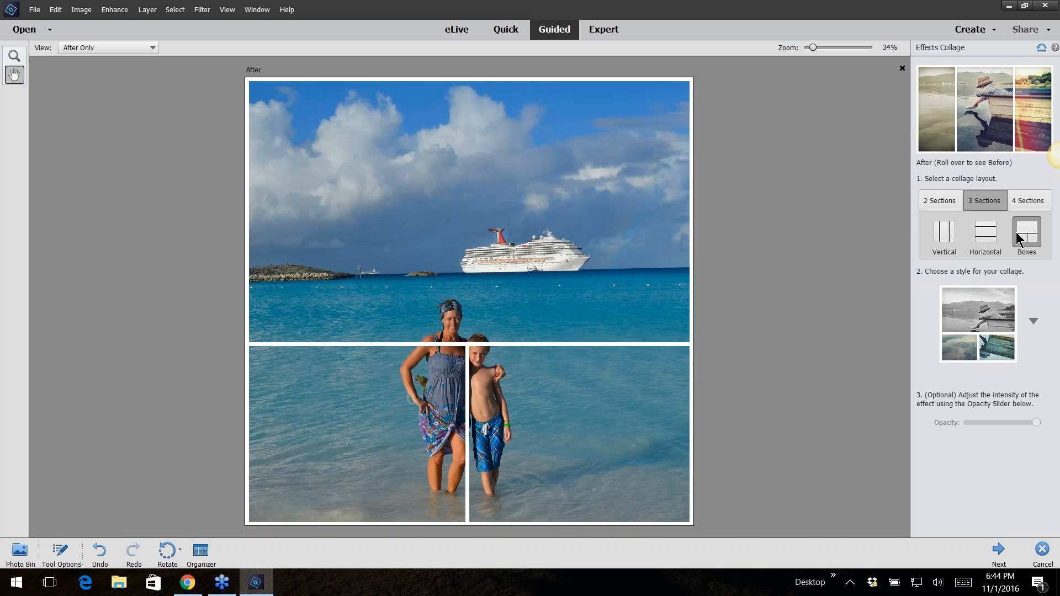
pyautogui.click(946, 237)
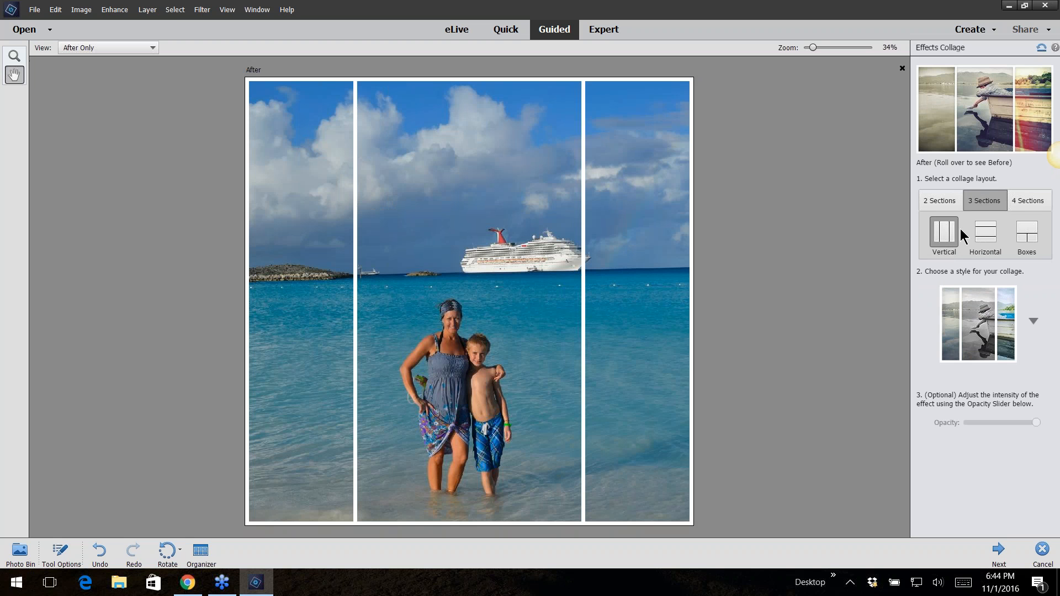
pyautogui.click(1016, 206)
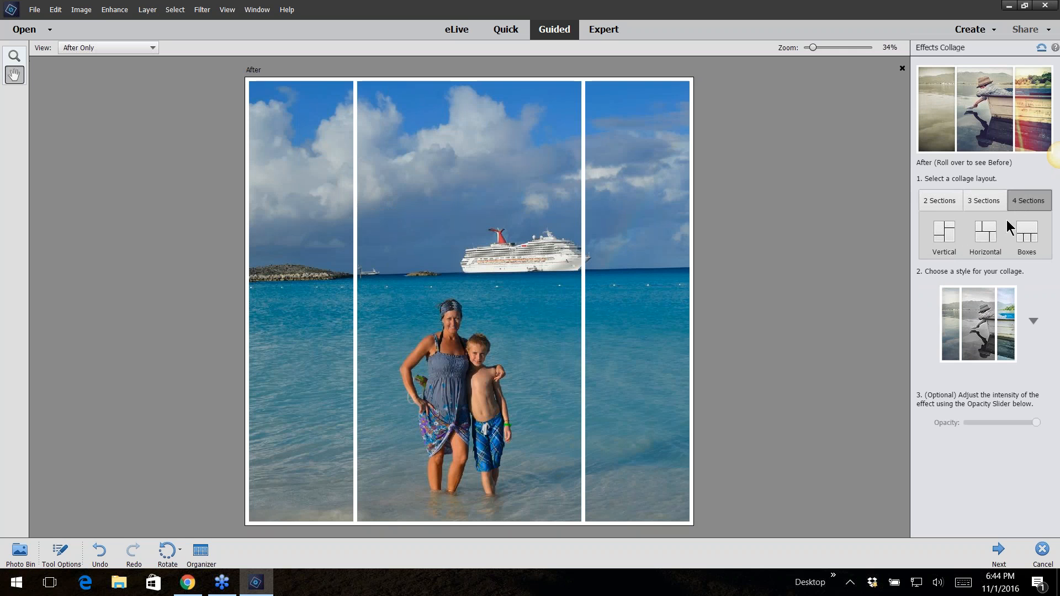
pyautogui.click(987, 234)
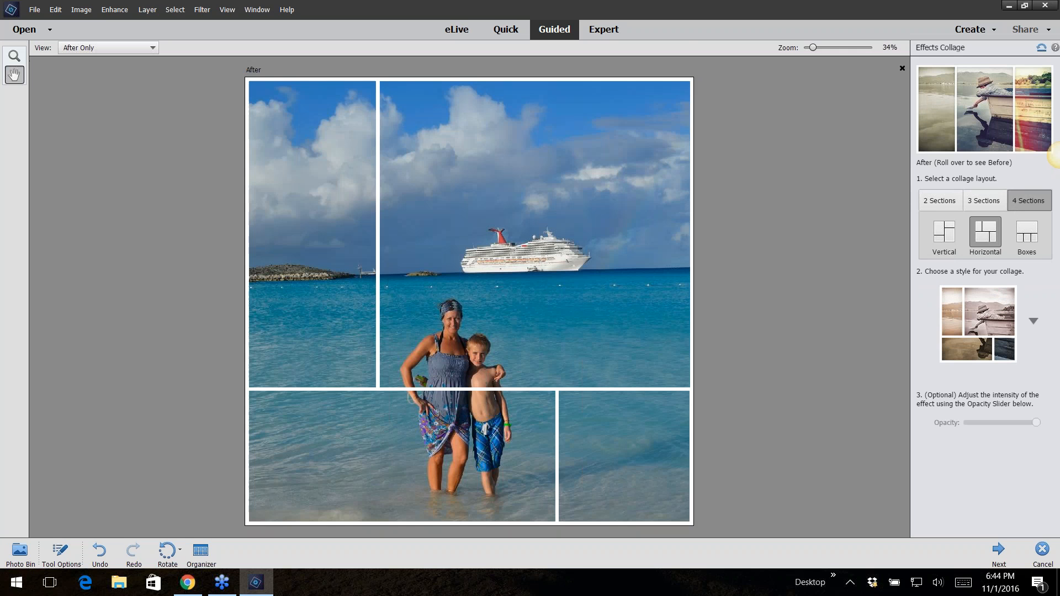
pyautogui.click(992, 201)
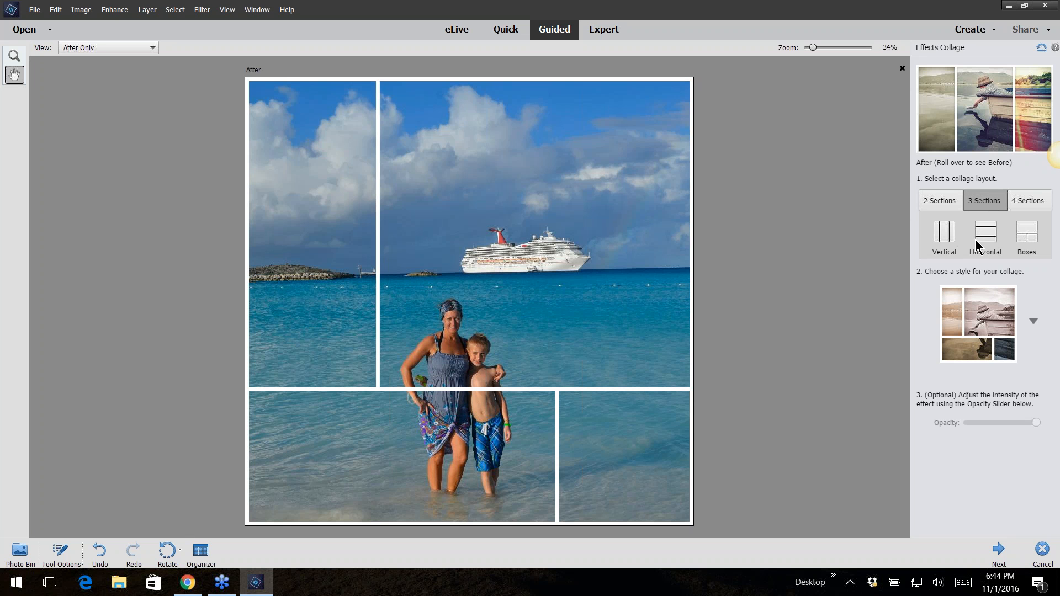
pyautogui.click(947, 238)
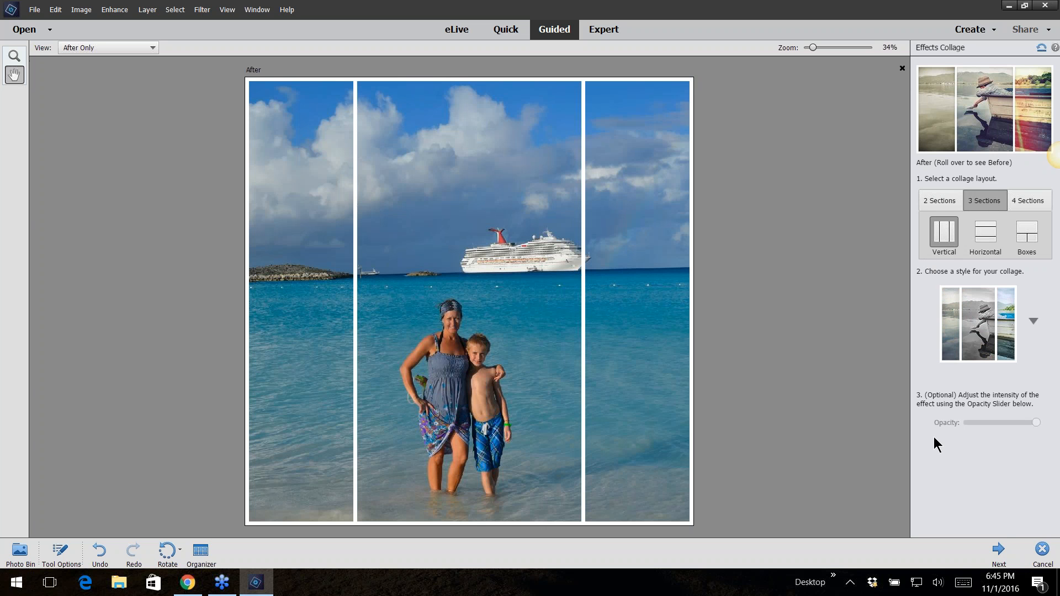
# Apply the first collage style with the black-and-white centre section and keep the effect opacity at full strength
pyautogui.click(1032, 322)
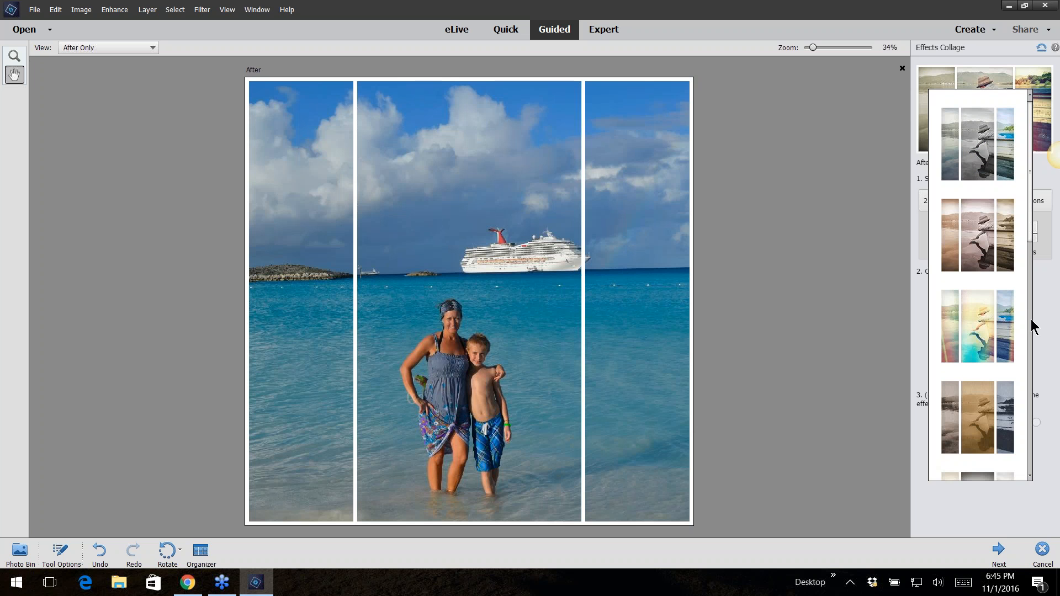
pyautogui.click(989, 163)
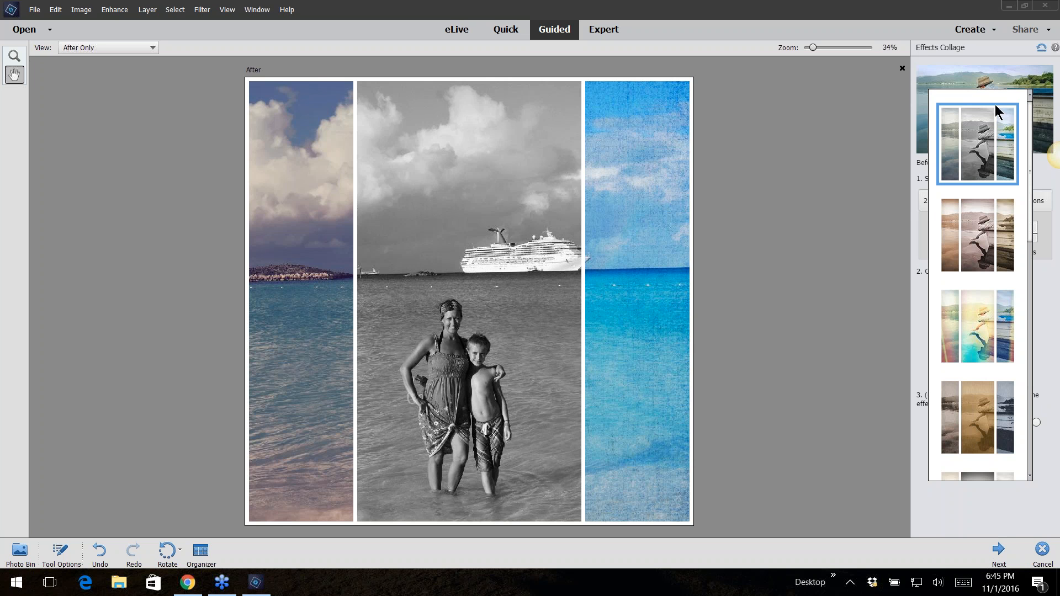
pyautogui.click(1039, 337)
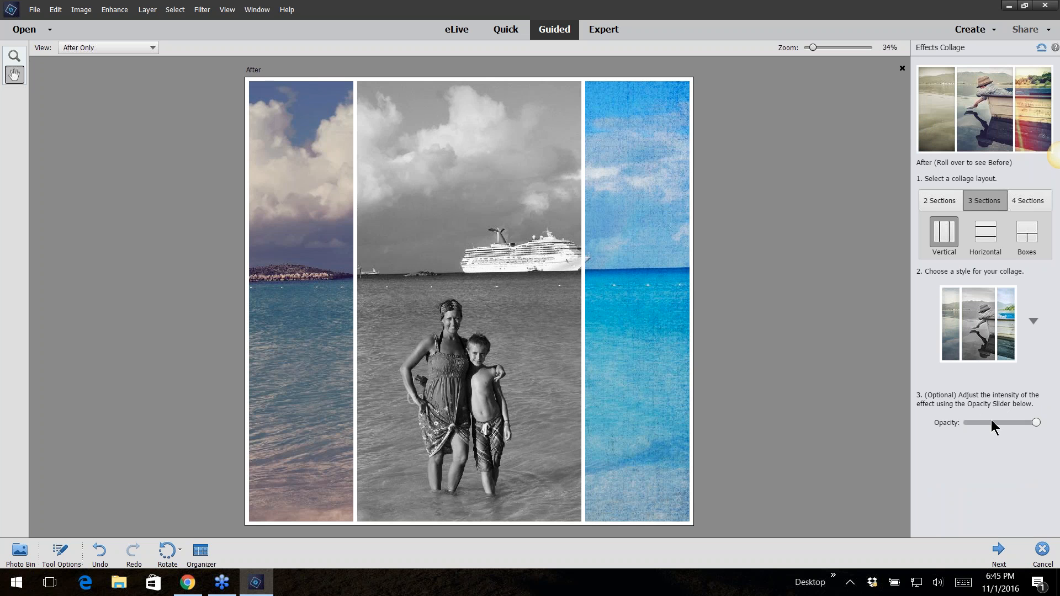
pyautogui.click(1004, 422)
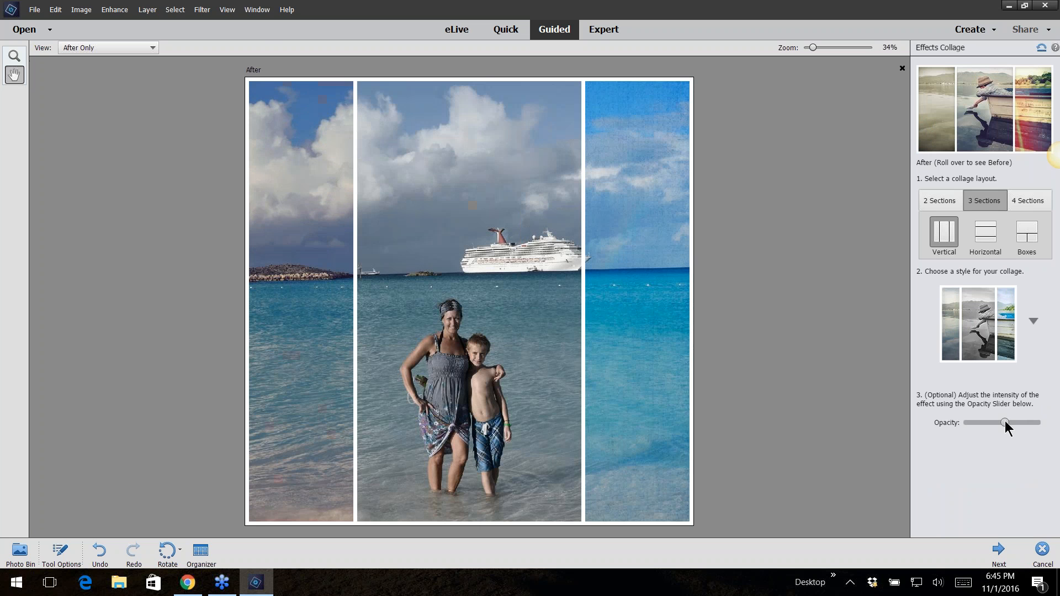
pyautogui.moveTo(1005, 422); pyautogui.dragTo(1052, 430)
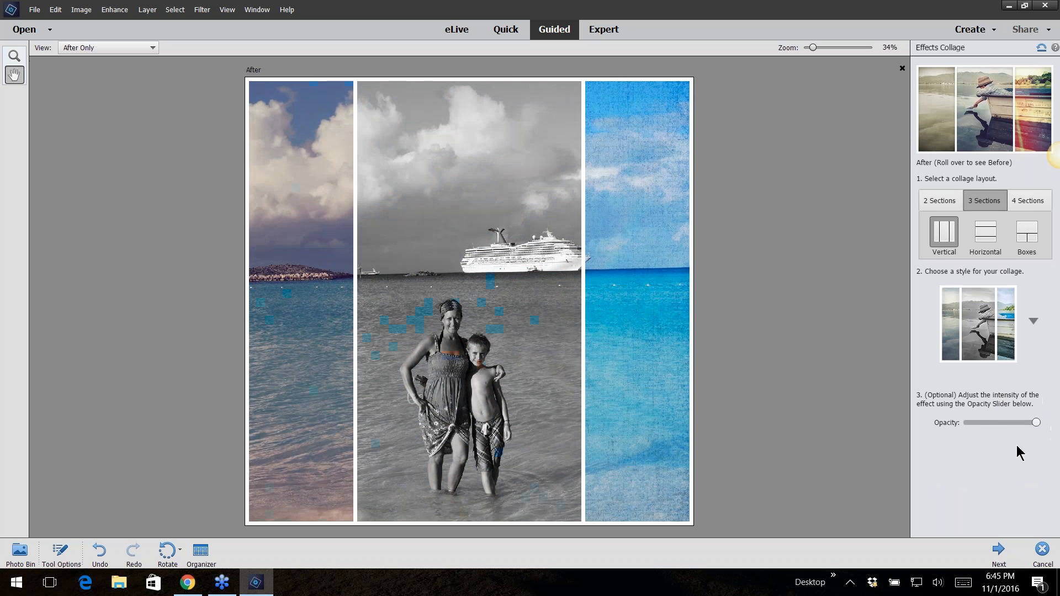
# Continue to the finish panel and save the collage as a layered TIFF named collage3-photo with default TIFF options
pyautogui.click(999, 550)
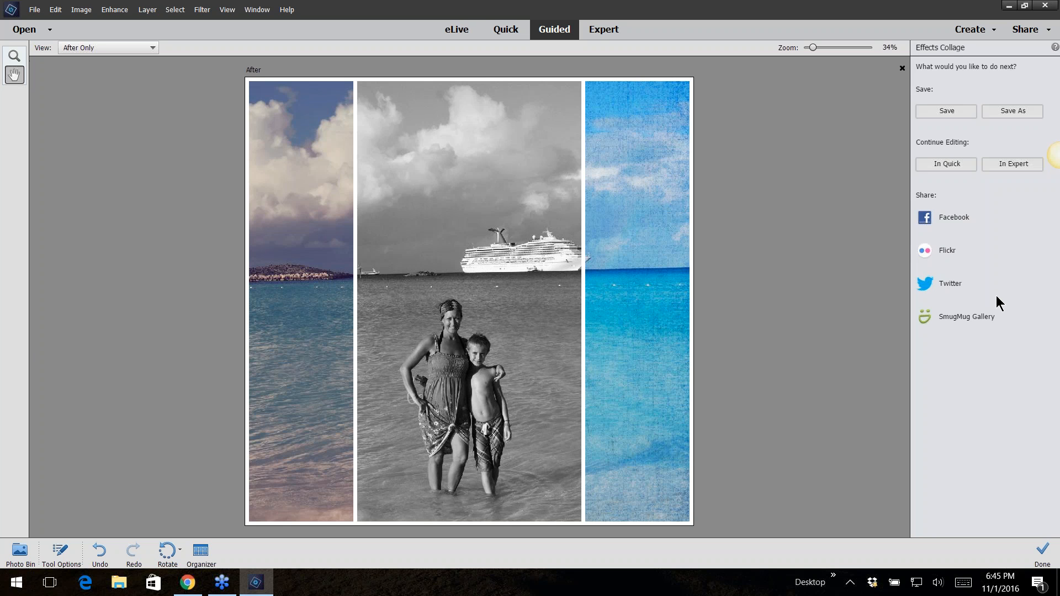
pyautogui.click(999, 110)
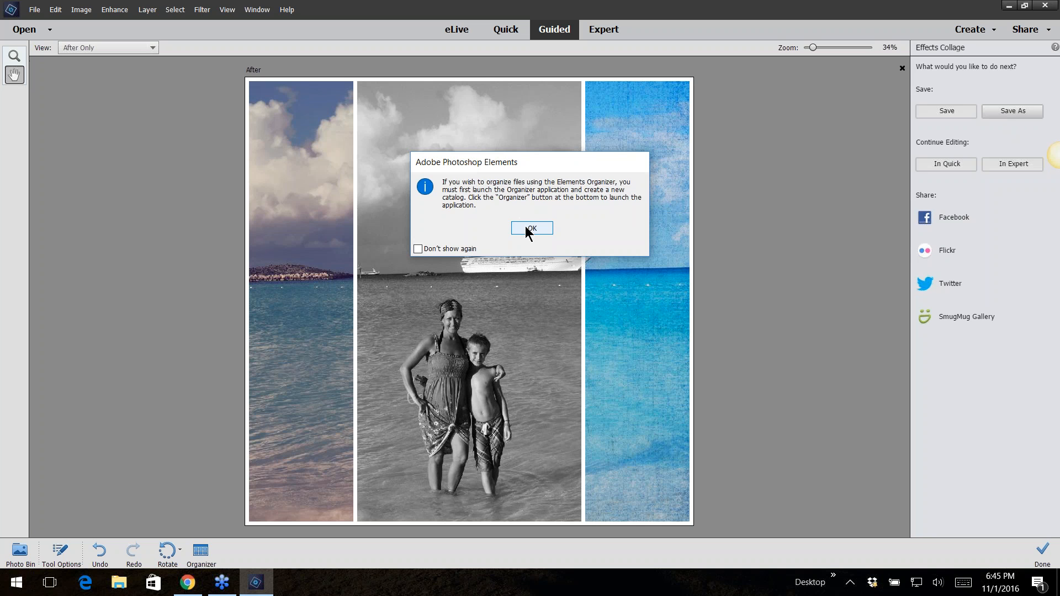
pyautogui.click(418, 249)
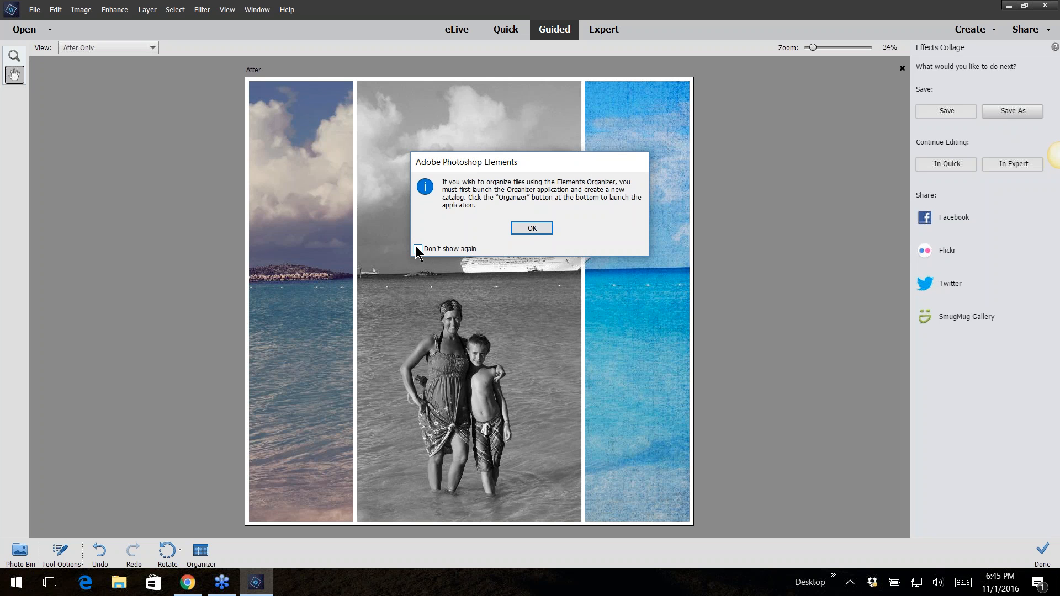
pyautogui.click(531, 228)
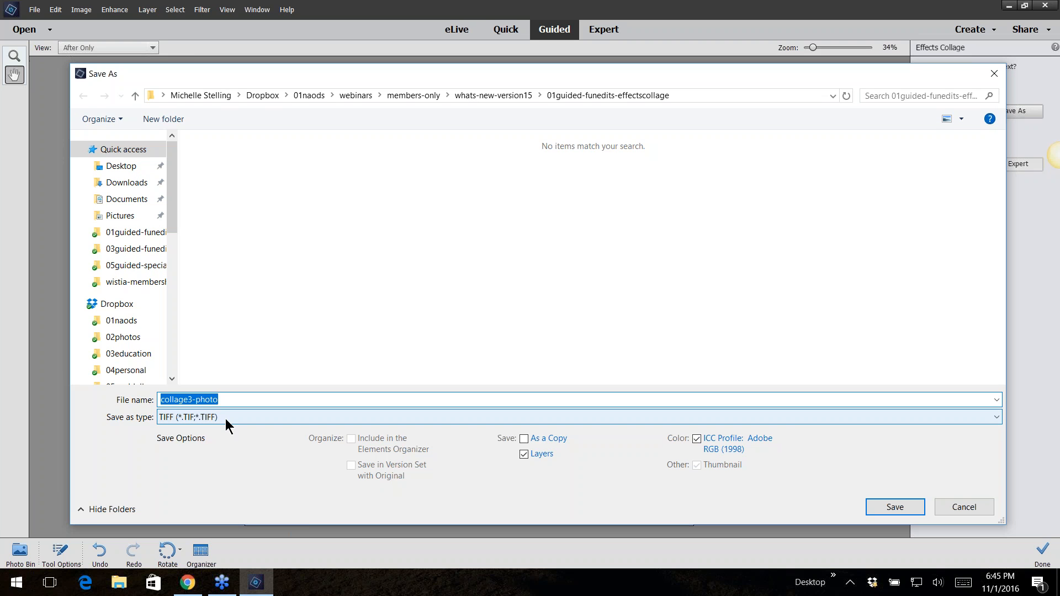
pyautogui.click(891, 505)
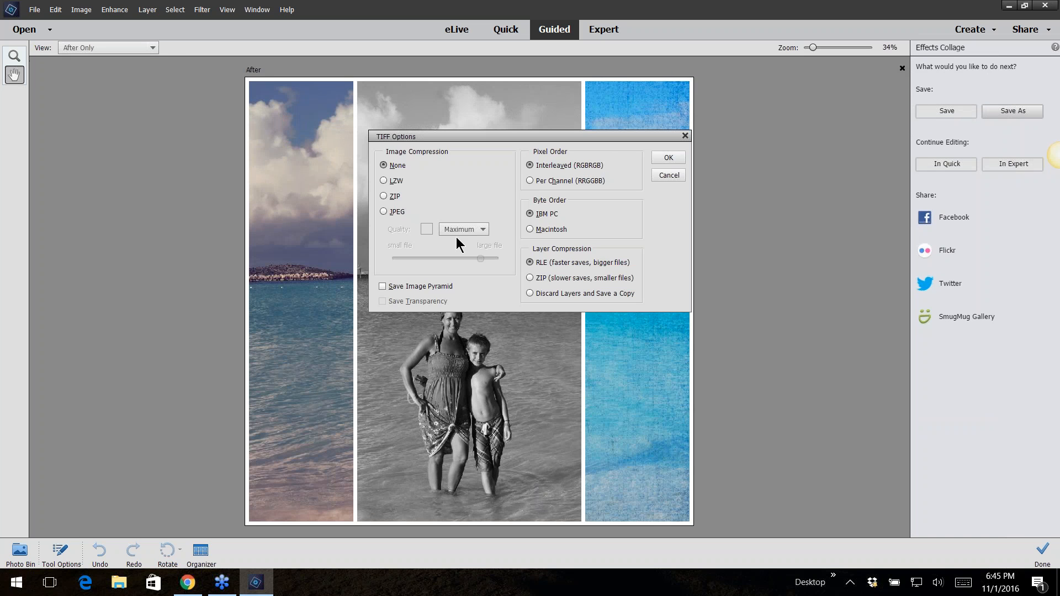
pyautogui.click(667, 157)
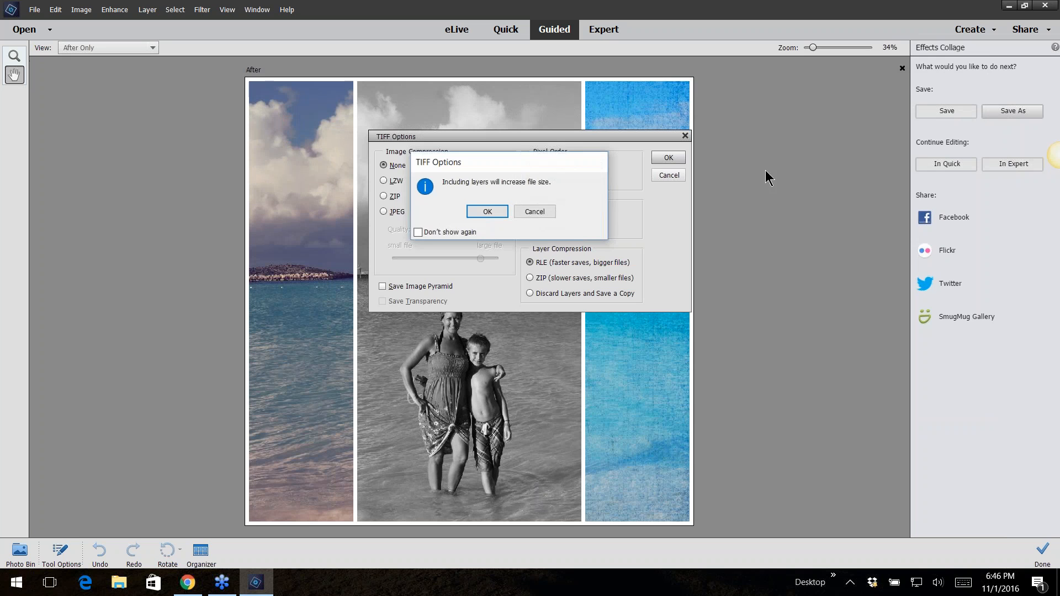
pyautogui.click(488, 212)
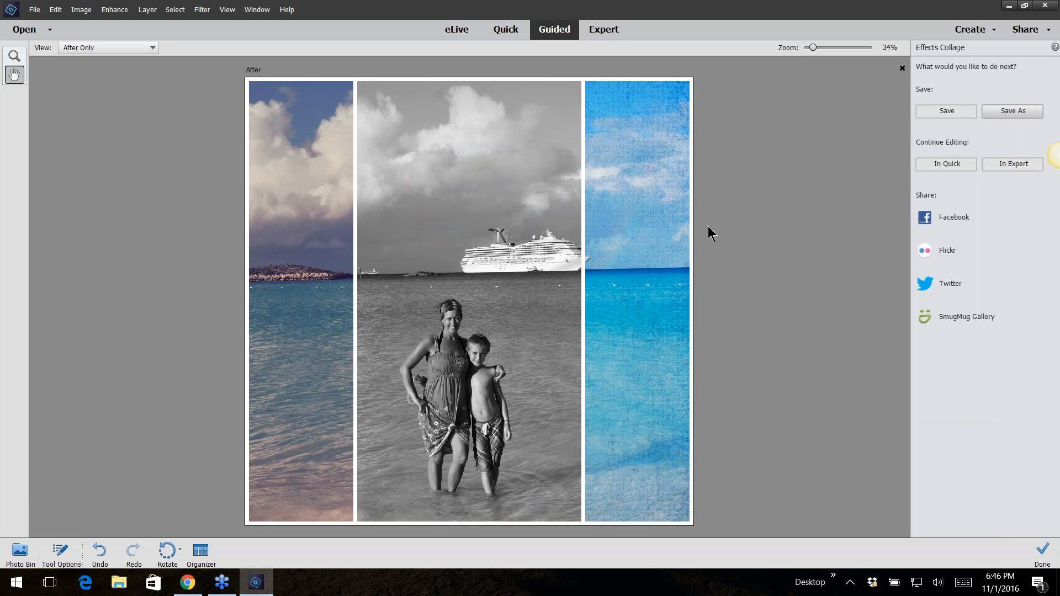
# Switch to Expert mode and expand Group 1 in the Layers panel to examine the collage layers
pyautogui.click(606, 32)
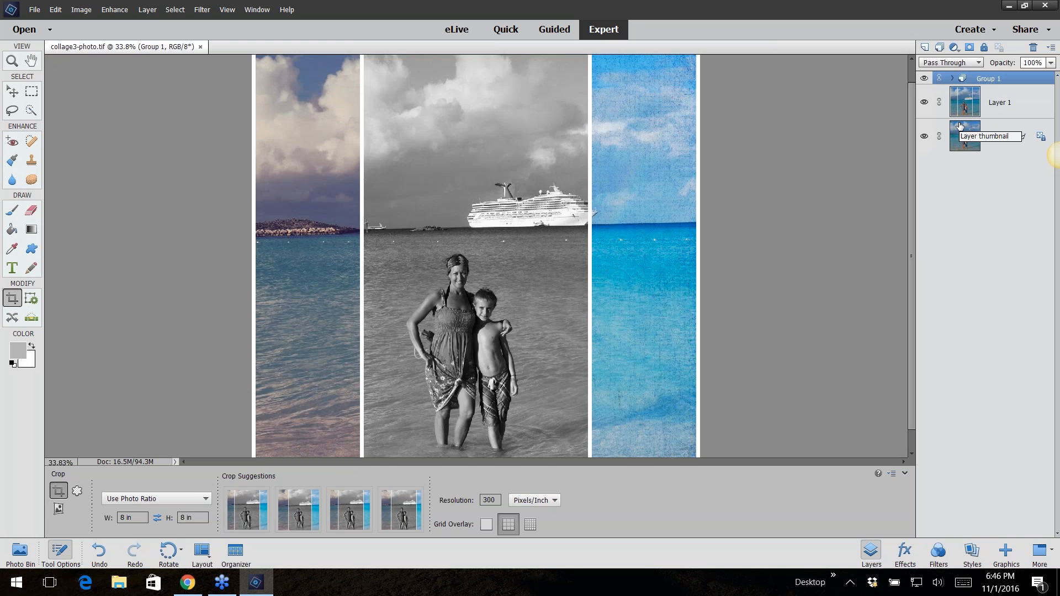
pyautogui.click(952, 80)
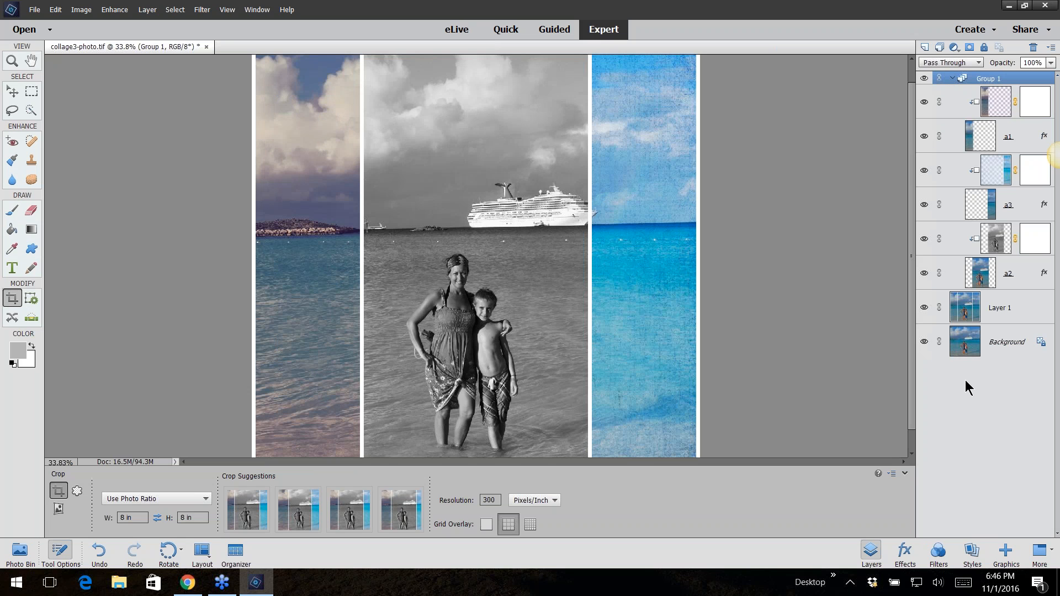
pyautogui.click(952, 81)
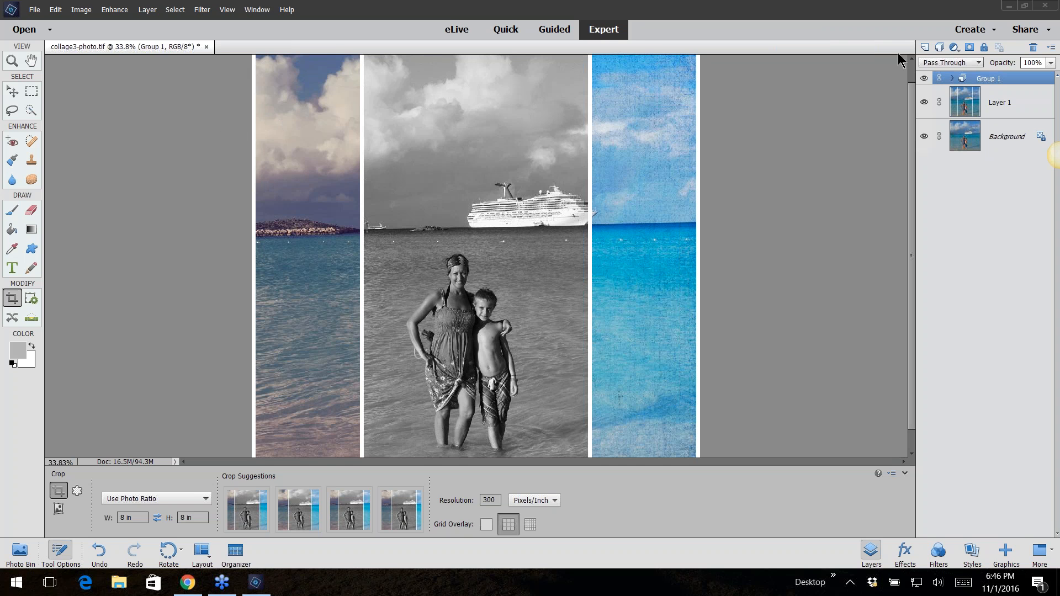
pyautogui.click(951, 78)
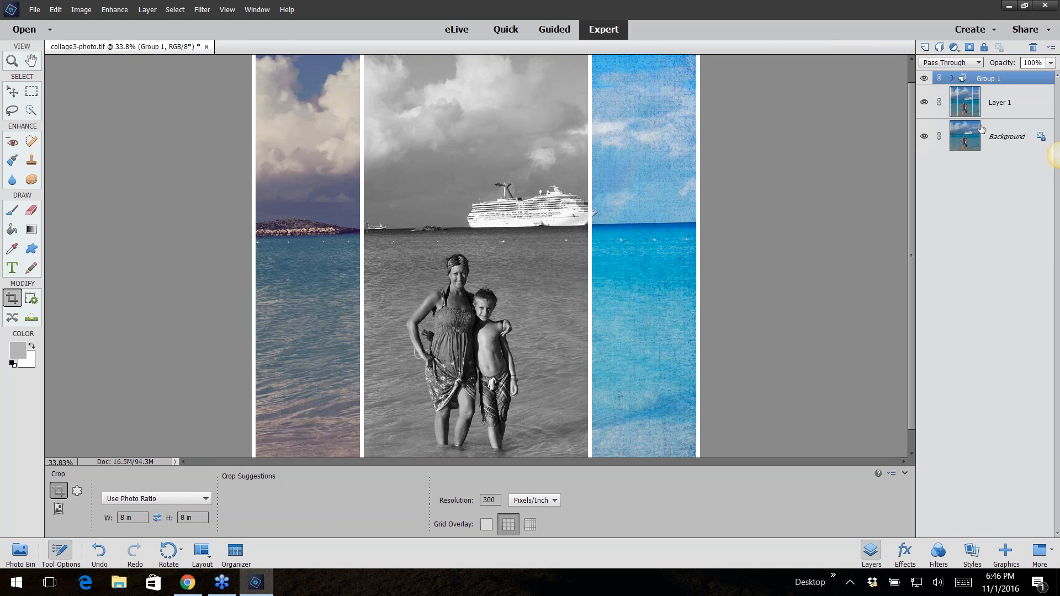
pyautogui.click(951, 78)
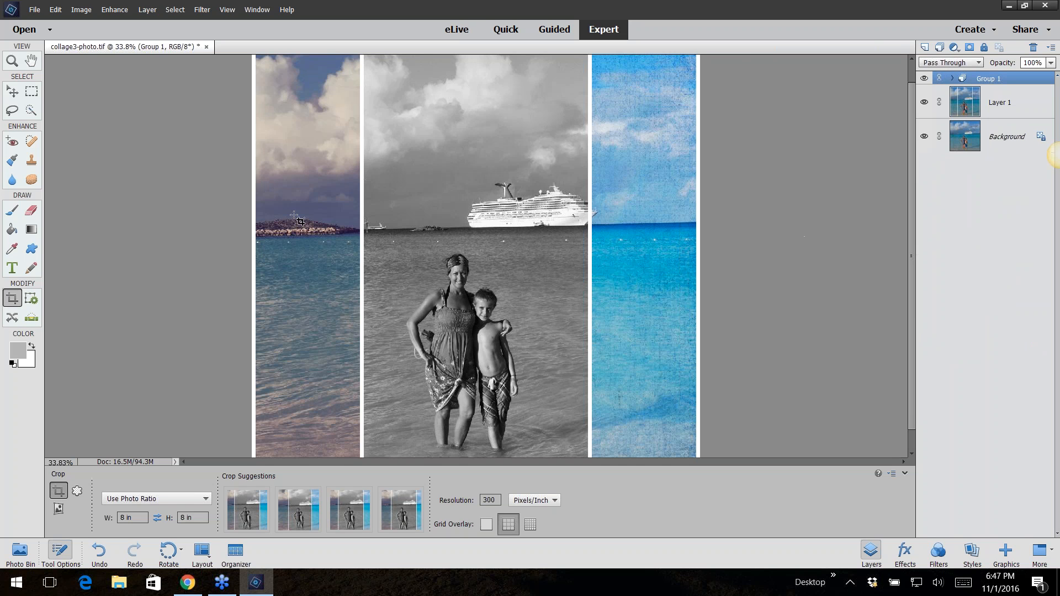
# Close collage3-photo without saving and open painterly-photo1 from the 02guided-funedits-painterly folder
pyautogui.click(206, 47)
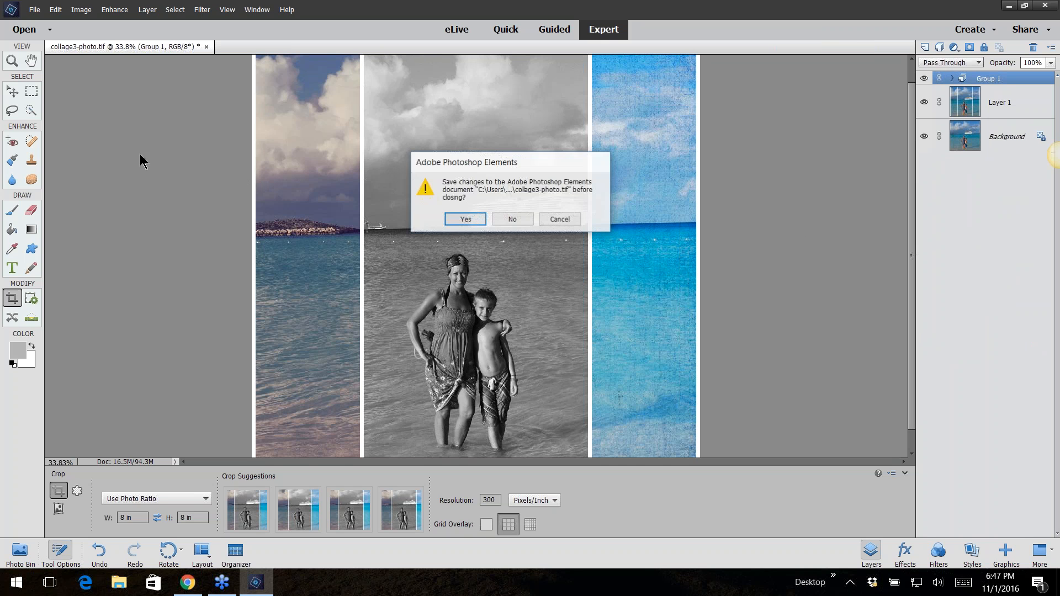
pyautogui.click(525, 223)
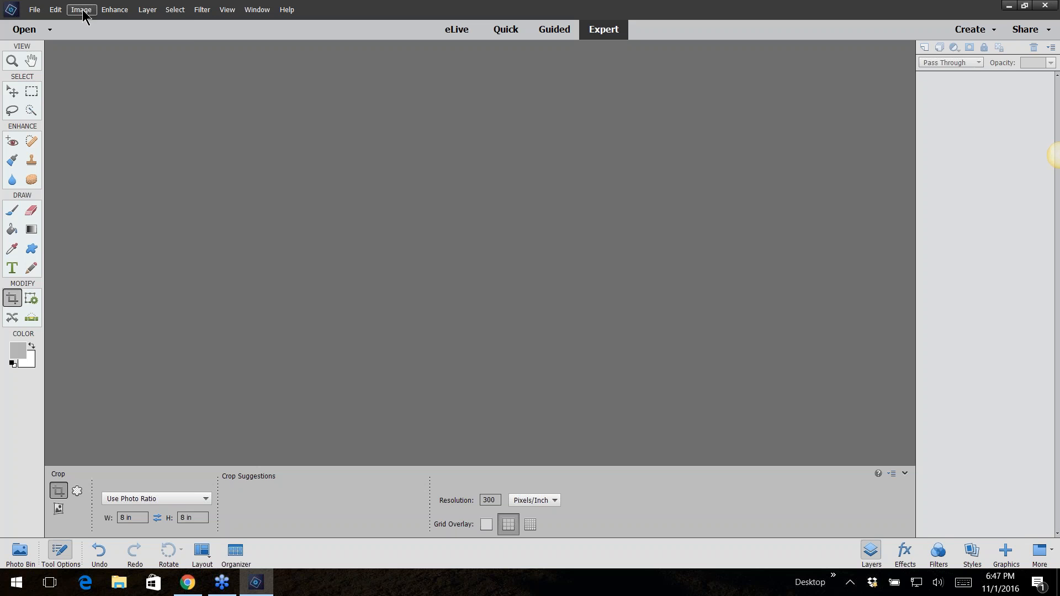
pyautogui.click(34, 9)
pyautogui.click(42, 34)
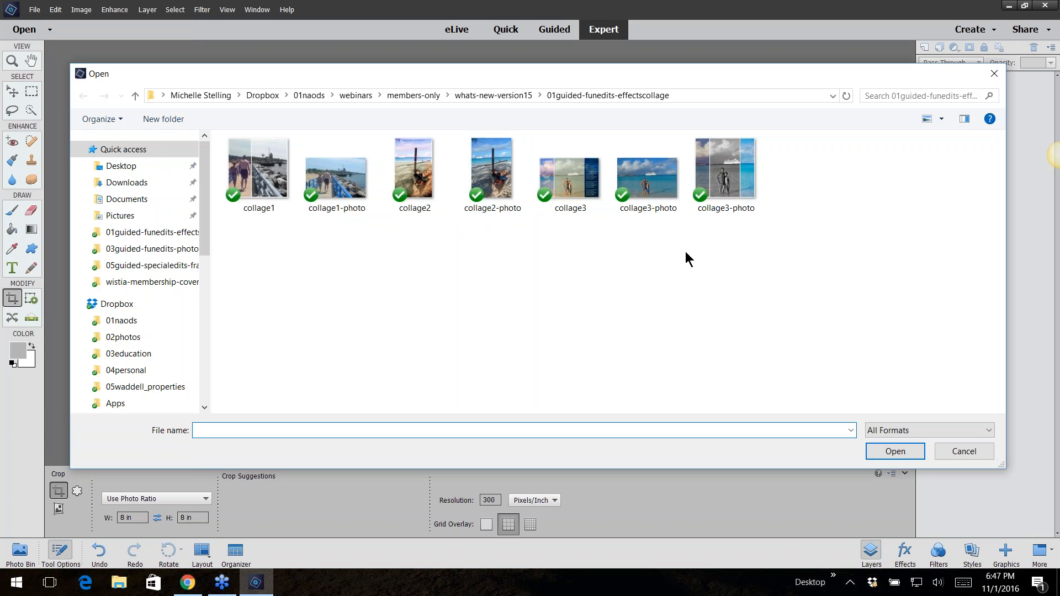
pyautogui.click(493, 94)
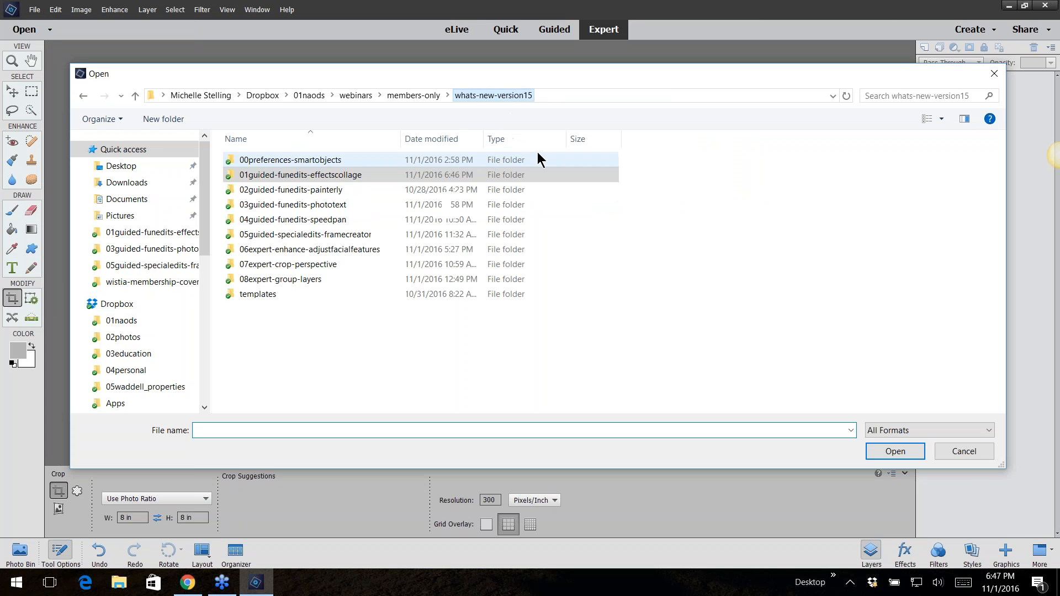
pyautogui.doubleClick(319, 191)
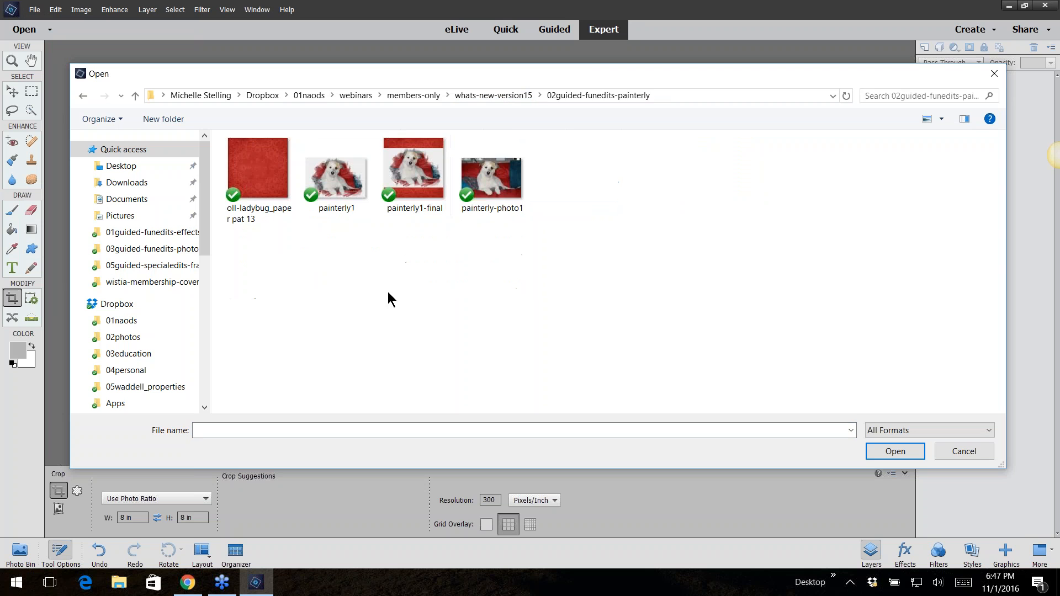
pyautogui.click(485, 194)
pyautogui.click(905, 451)
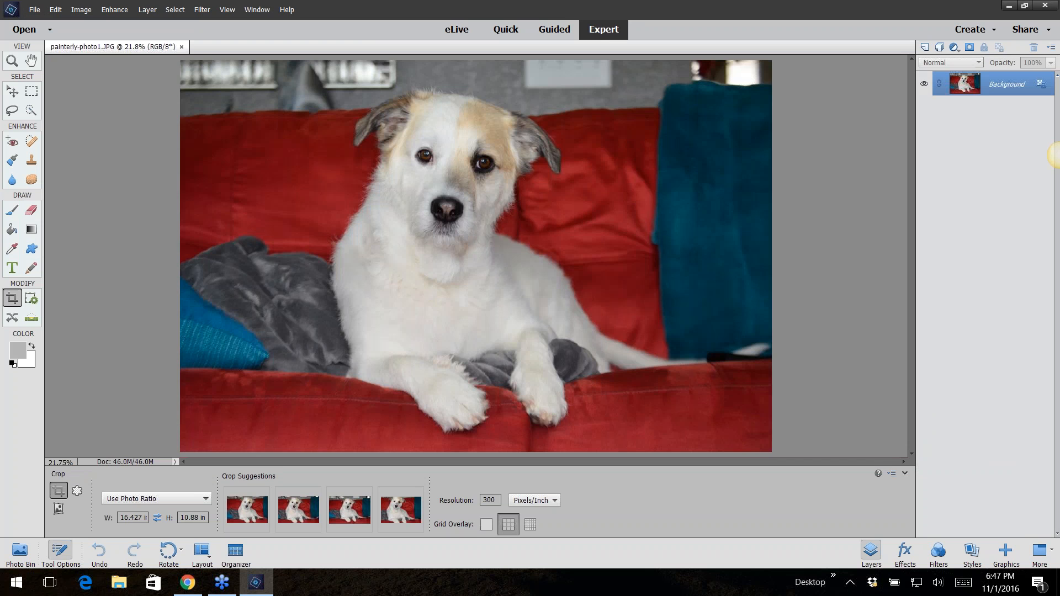
# Start the Painterly guided edit and paint Bold Strokes over the dog to reveal it
pyautogui.click(550, 28)
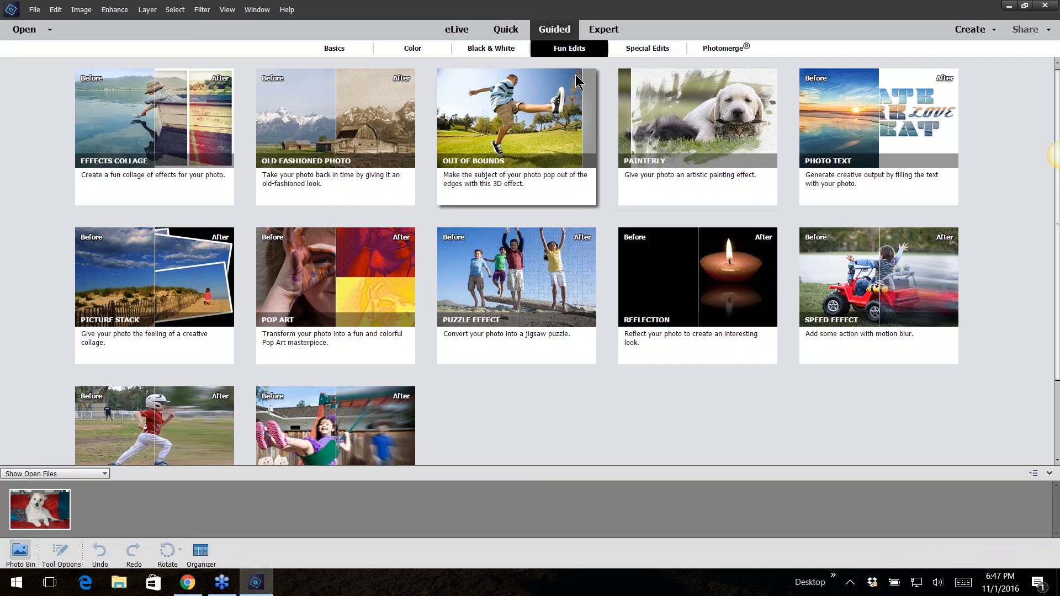
pyautogui.click(686, 126)
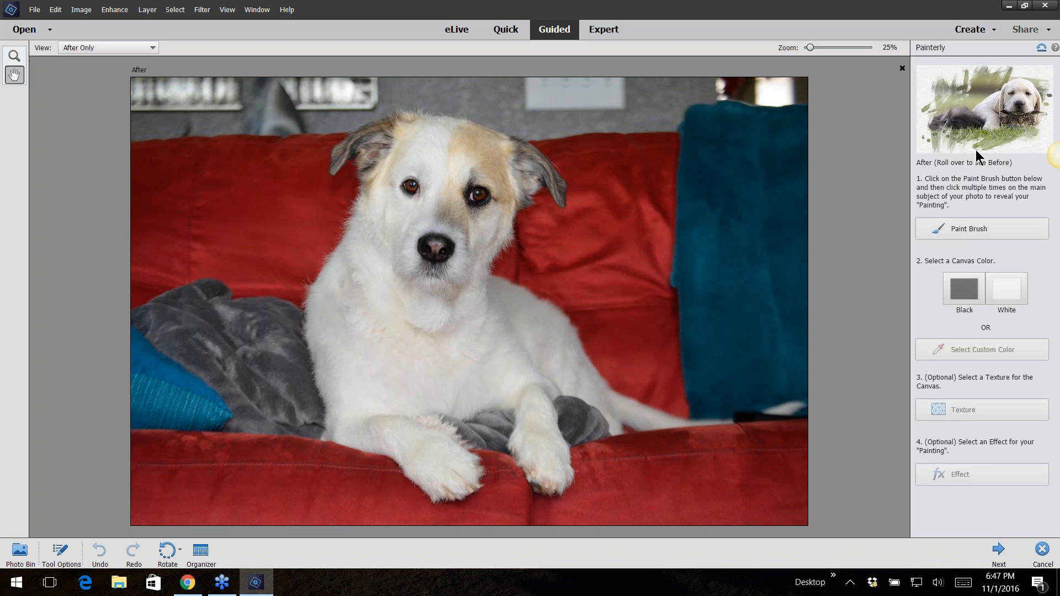
pyautogui.click(962, 229)
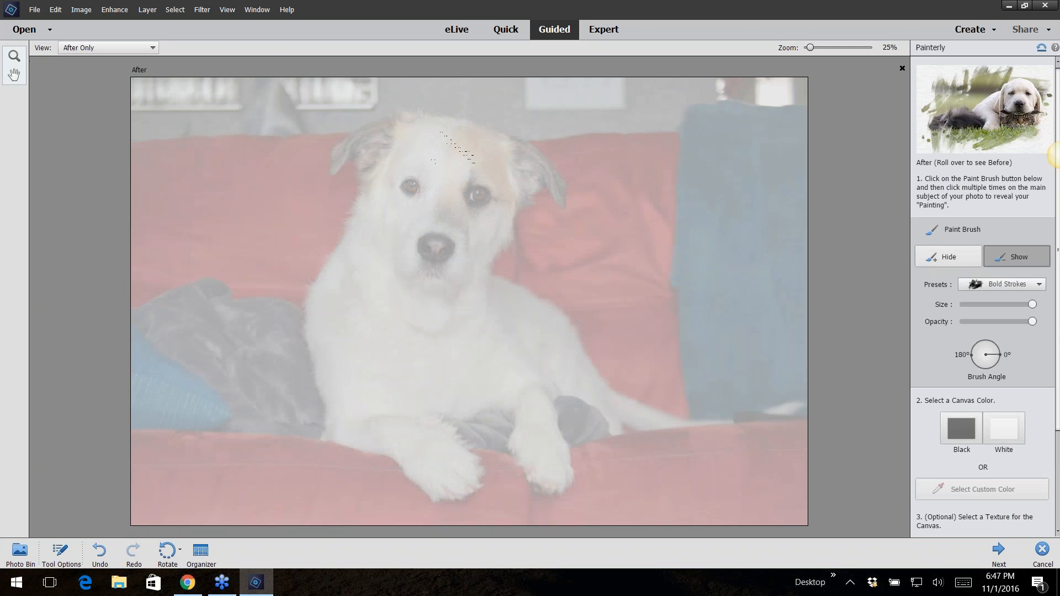
pyautogui.moveTo(450, 152); pyautogui.dragTo(436, 279)
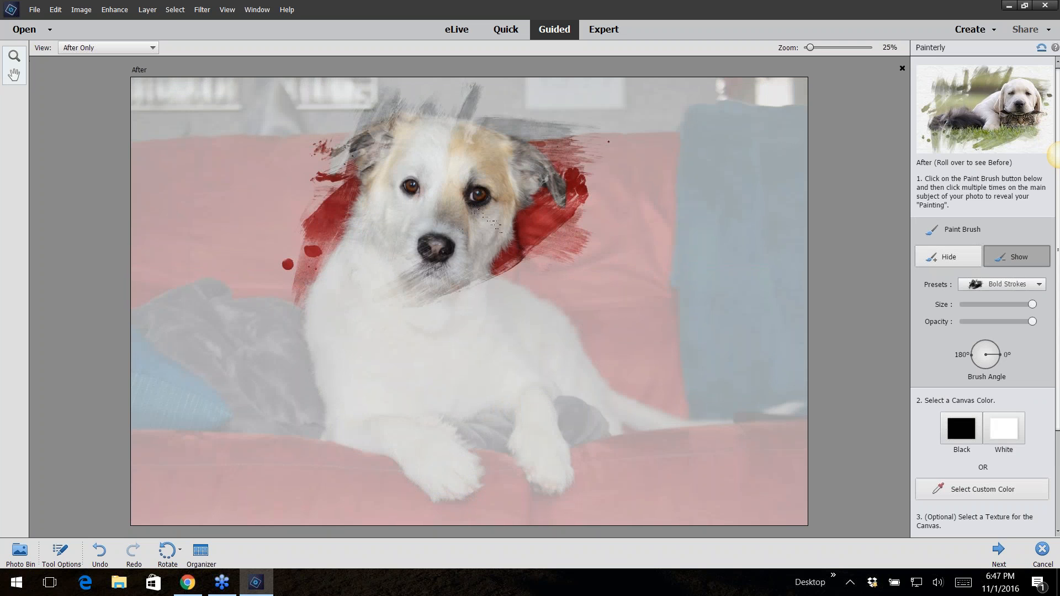
pyautogui.click(480, 258)
pyautogui.click(551, 375)
pyautogui.click(420, 367)
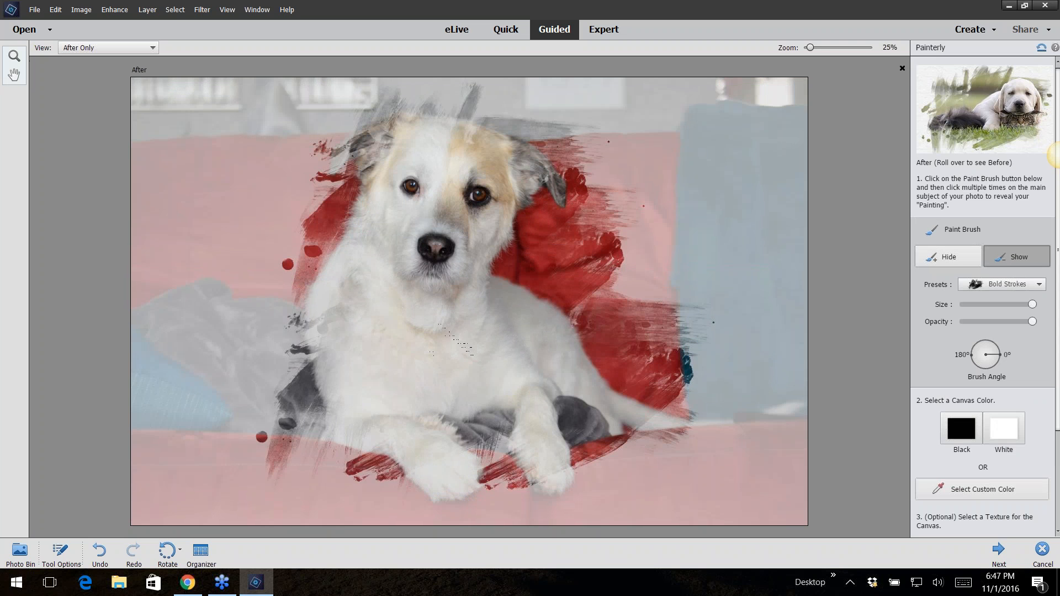
pyautogui.click(420, 284)
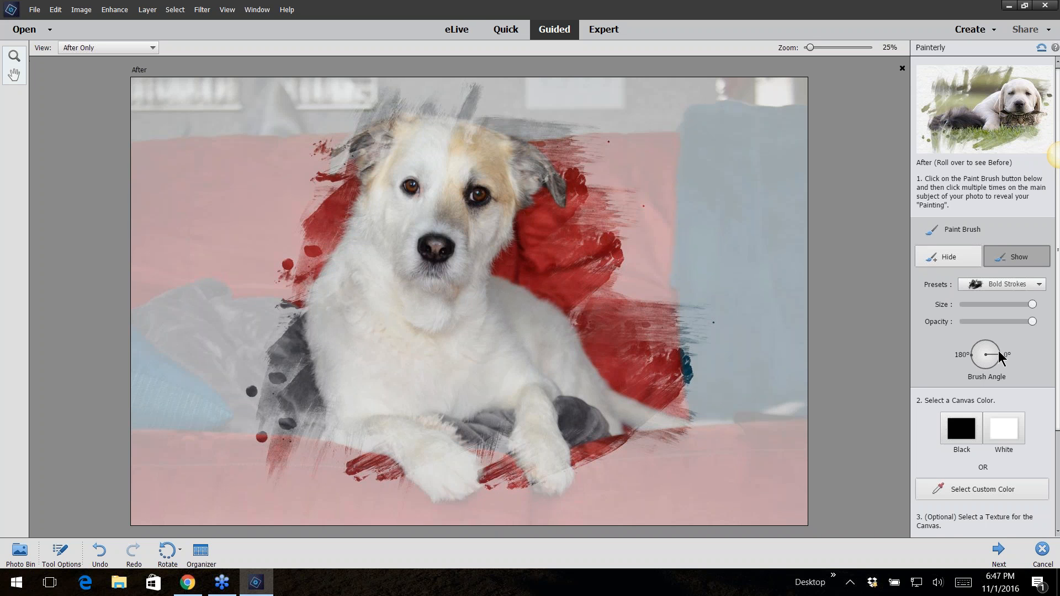
# Rotate the brush angle and add more painted strokes around the dog's sides and back
pyautogui.moveTo(1000, 356)
pyautogui.mouseDown()
pyautogui.moveTo(969, 351)
pyautogui.moveTo(978, 347)
pyautogui.mouseUp()
pyautogui.click(589, 249)
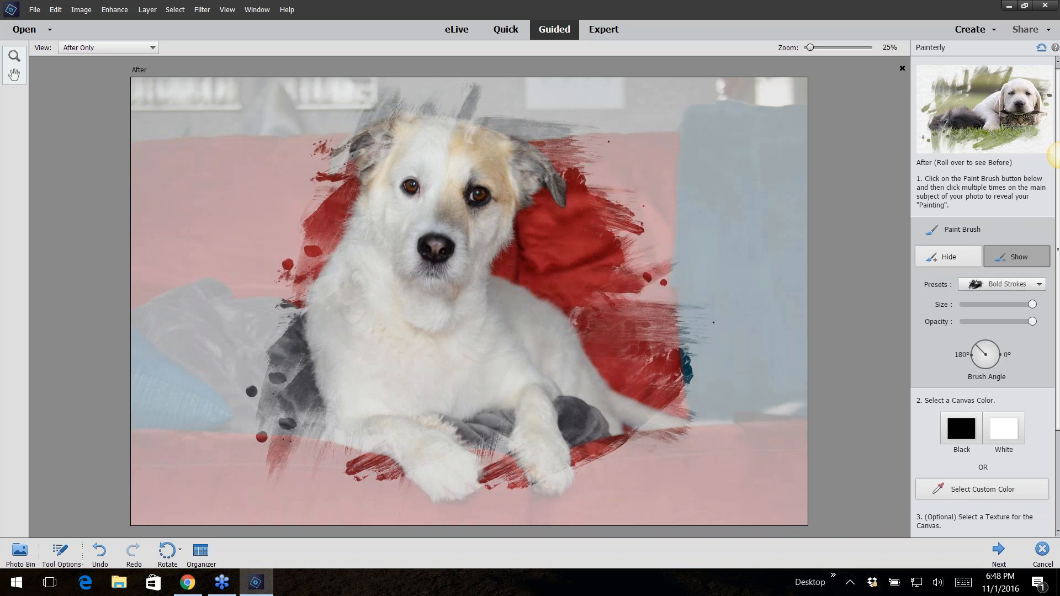
pyautogui.click(314, 185)
pyautogui.click(295, 279)
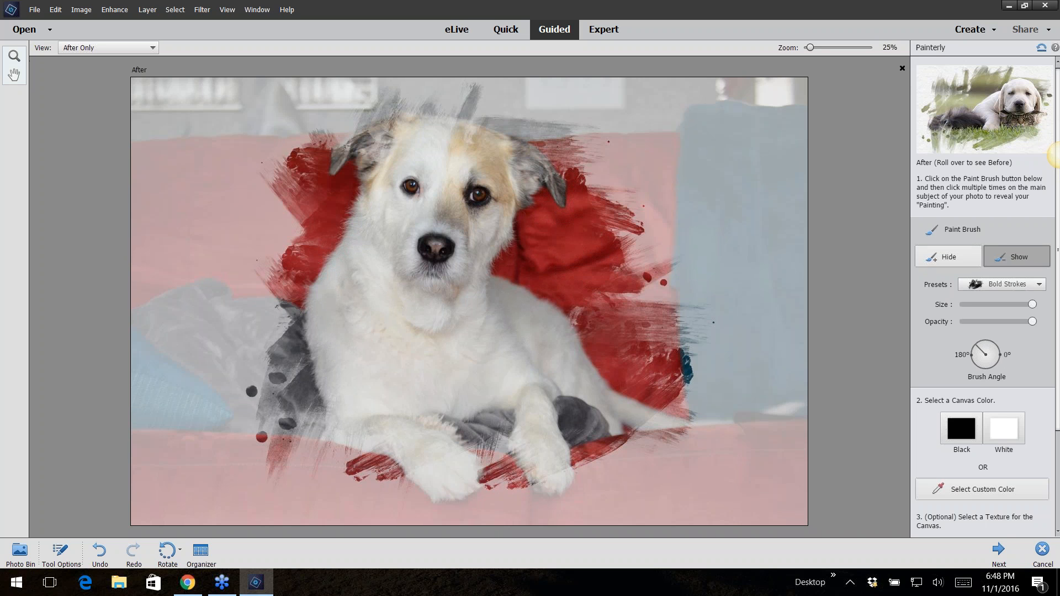
pyautogui.moveTo(981, 352); pyautogui.dragTo(977, 379)
pyautogui.click(287, 302)
pyautogui.click(551, 139)
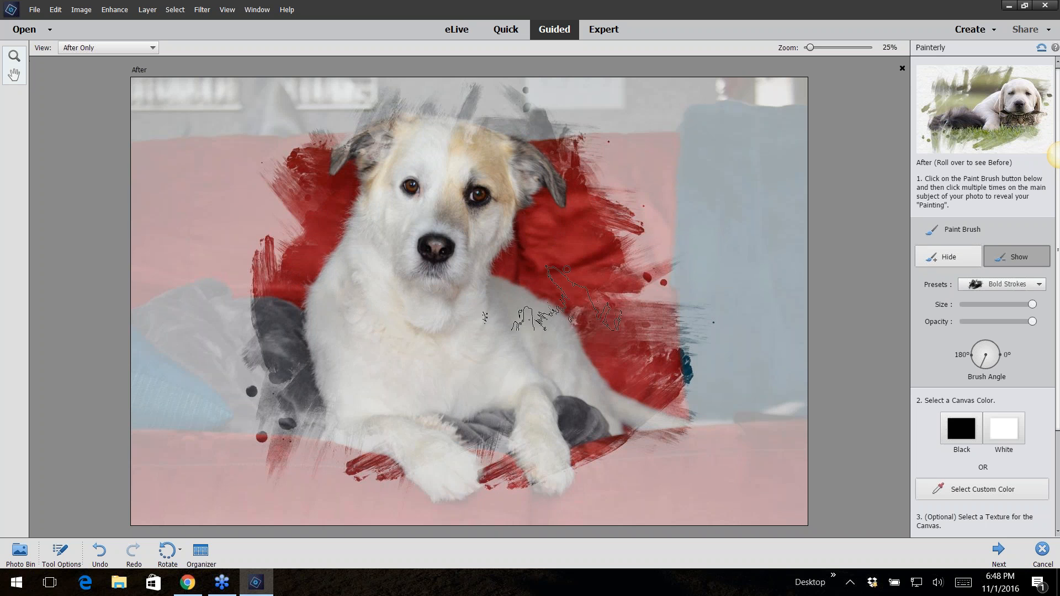
pyautogui.click(612, 307)
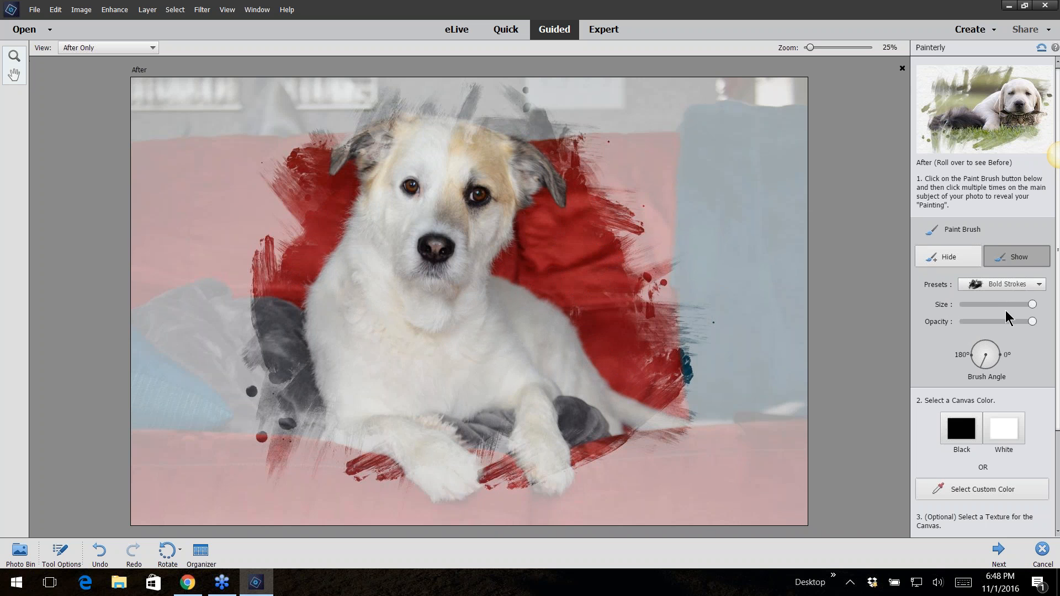
# Try a black canvas, then set the canvas color to White
pyautogui.click(960, 430)
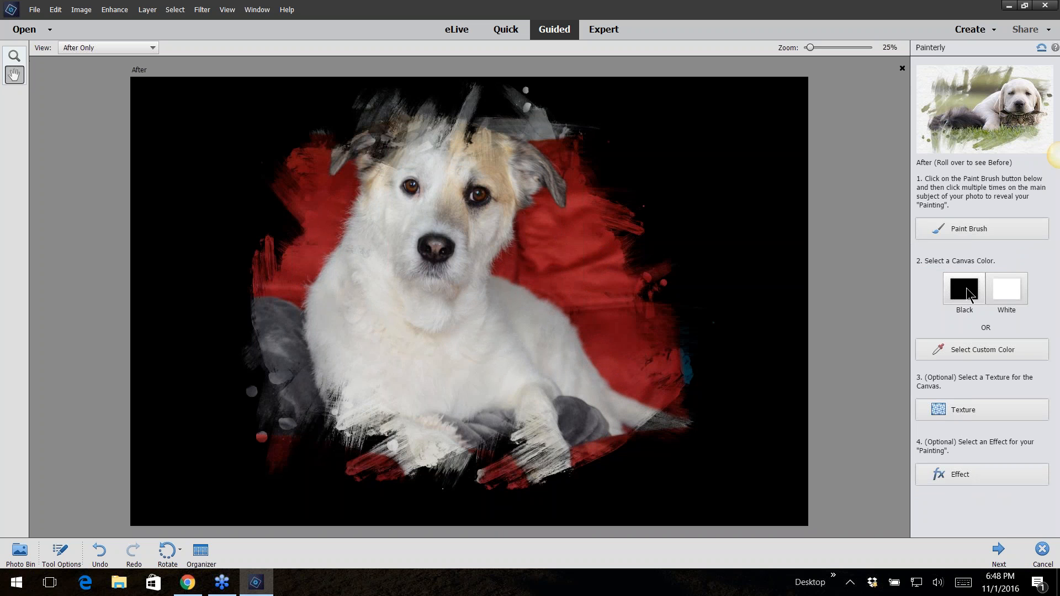
pyautogui.click(1008, 288)
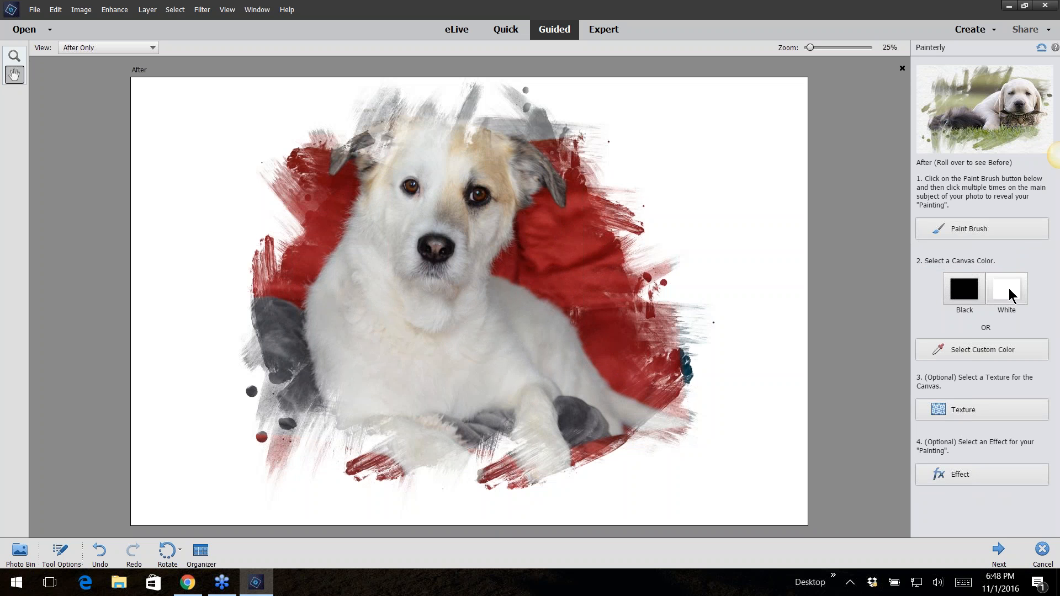
# Try sampling a custom canvas color from the red blanket in the photo, then return the canvas to White
pyautogui.click(976, 353)
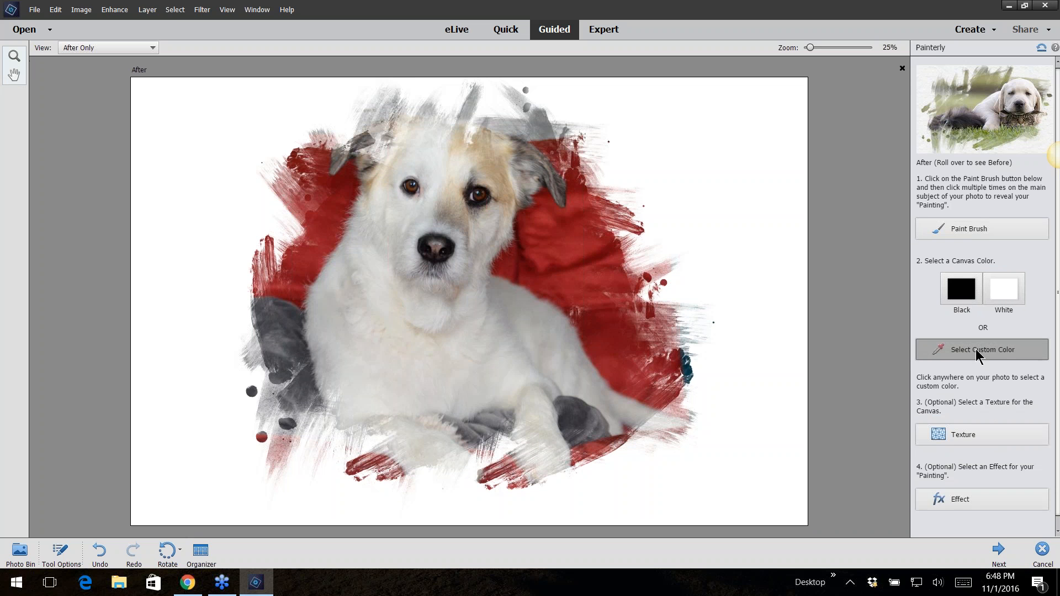
pyautogui.click(575, 242)
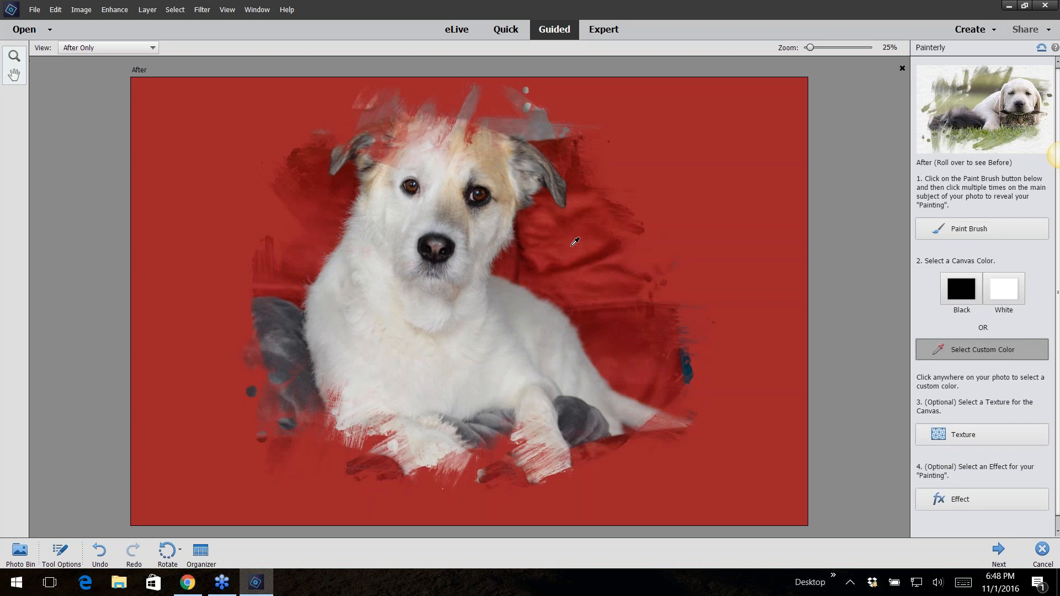
pyautogui.click(1005, 291)
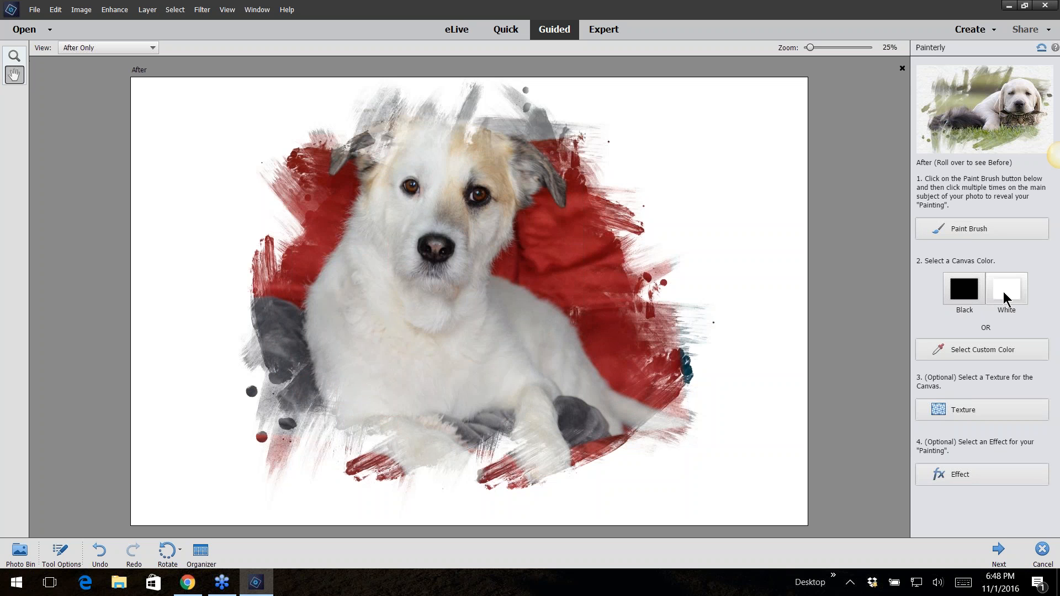
# Try several canvas textures, settling on the dark woven texture with opacity about 47
pyautogui.click(971, 411)
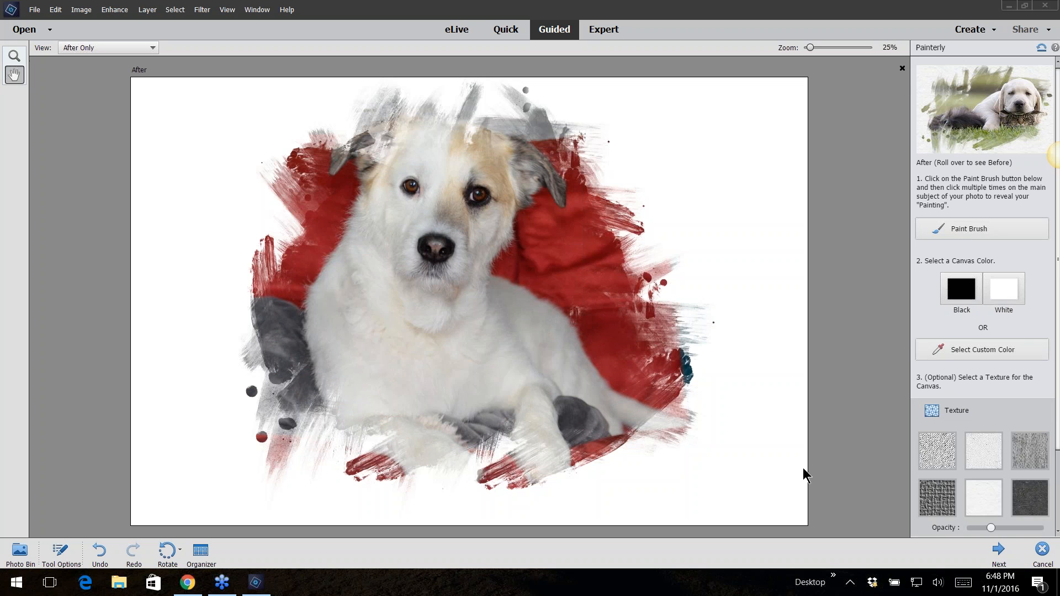
pyautogui.click(940, 454)
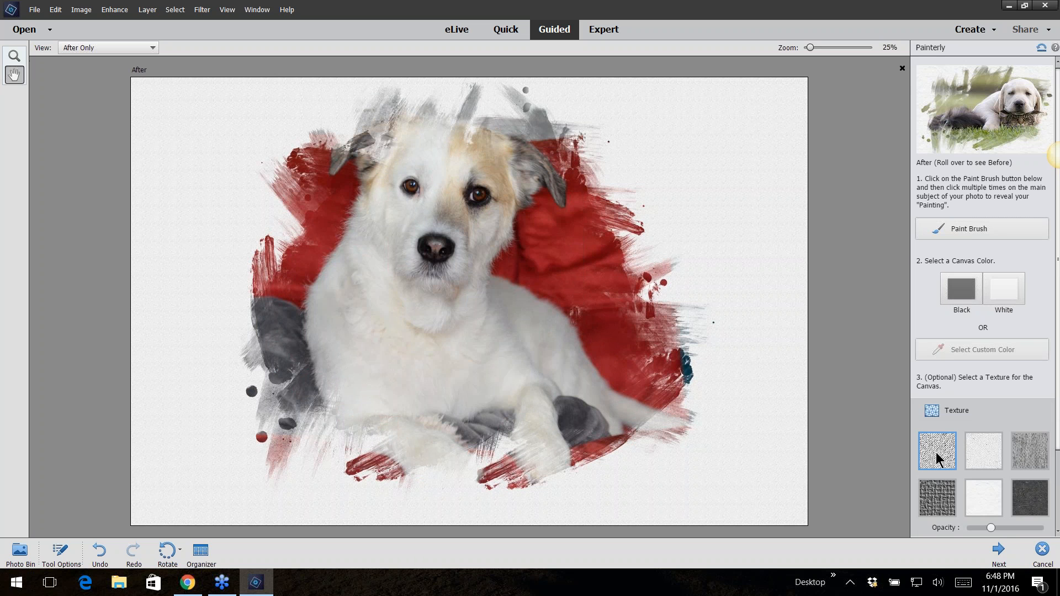
pyautogui.click(1031, 455)
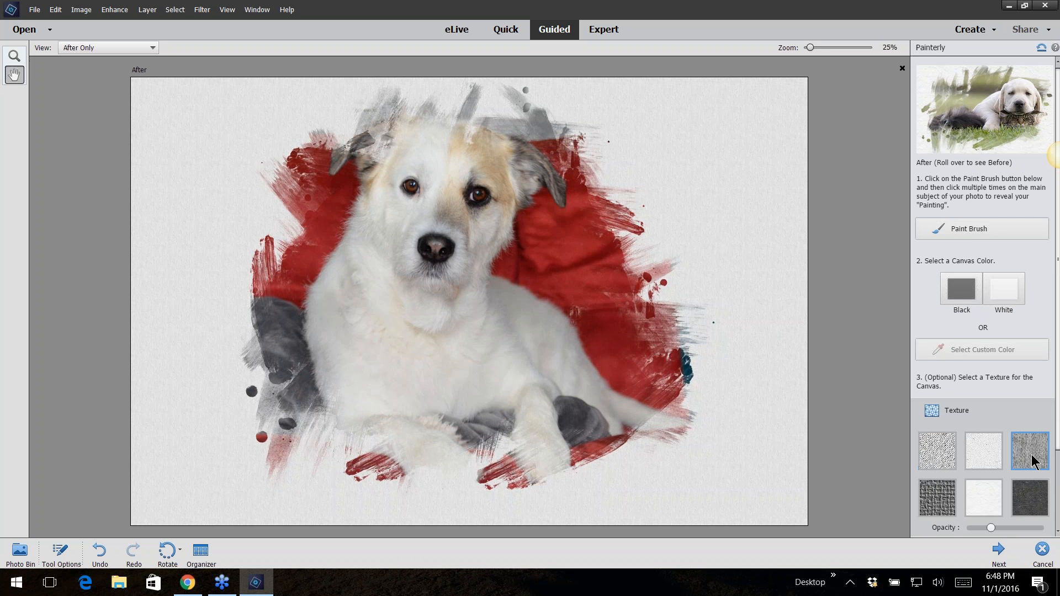
pyautogui.click(1040, 499)
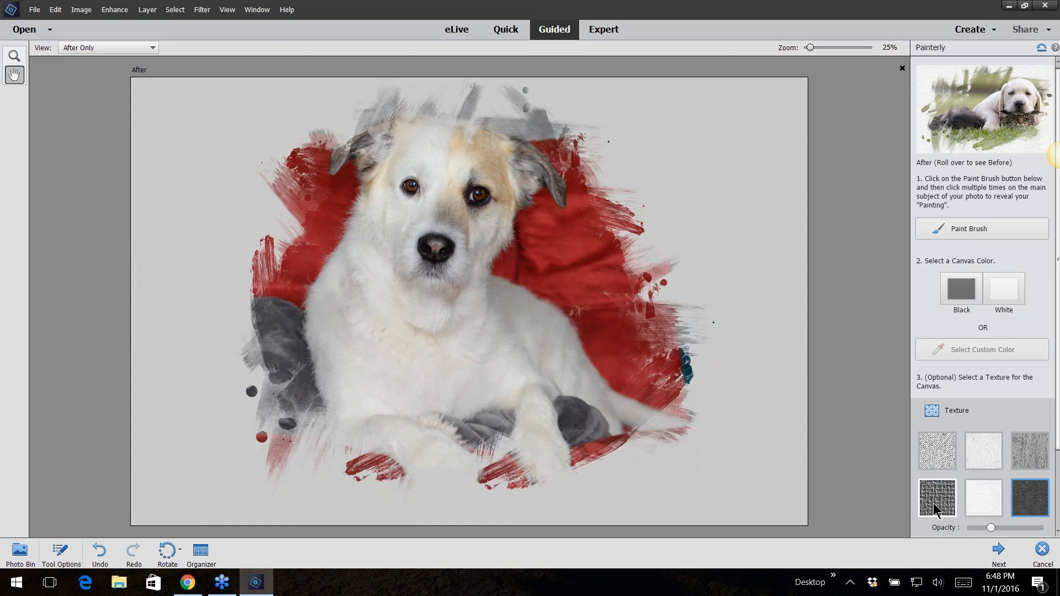
pyautogui.click(1005, 528)
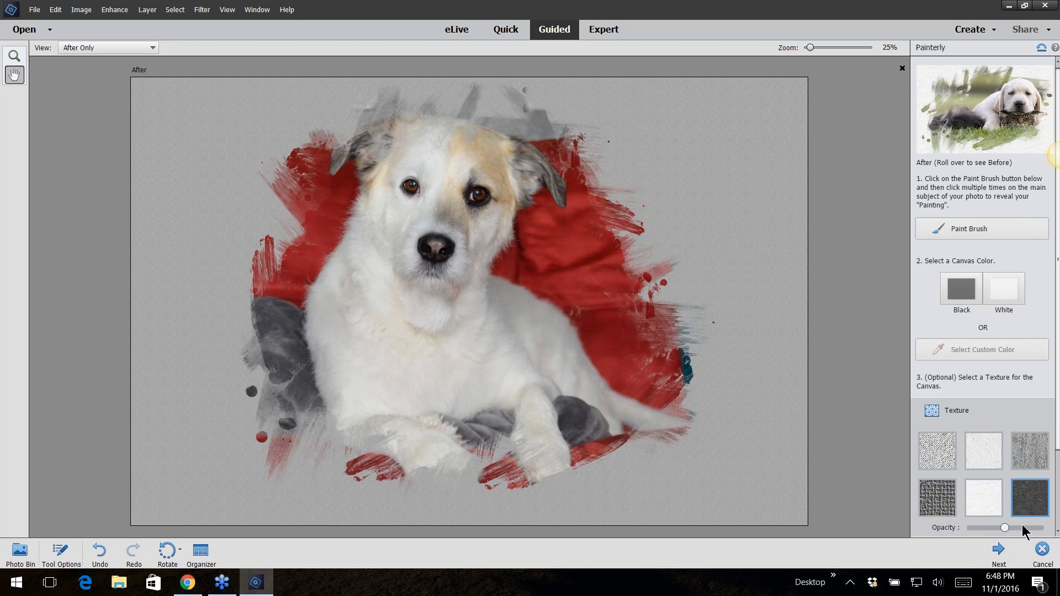
pyautogui.click(1021, 527)
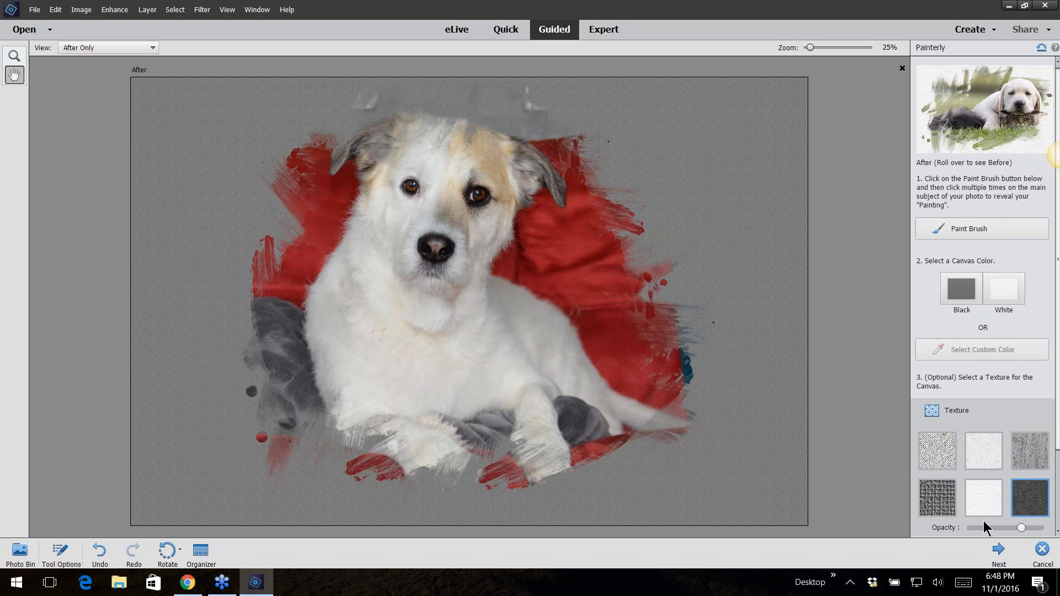
pyautogui.click(938, 501)
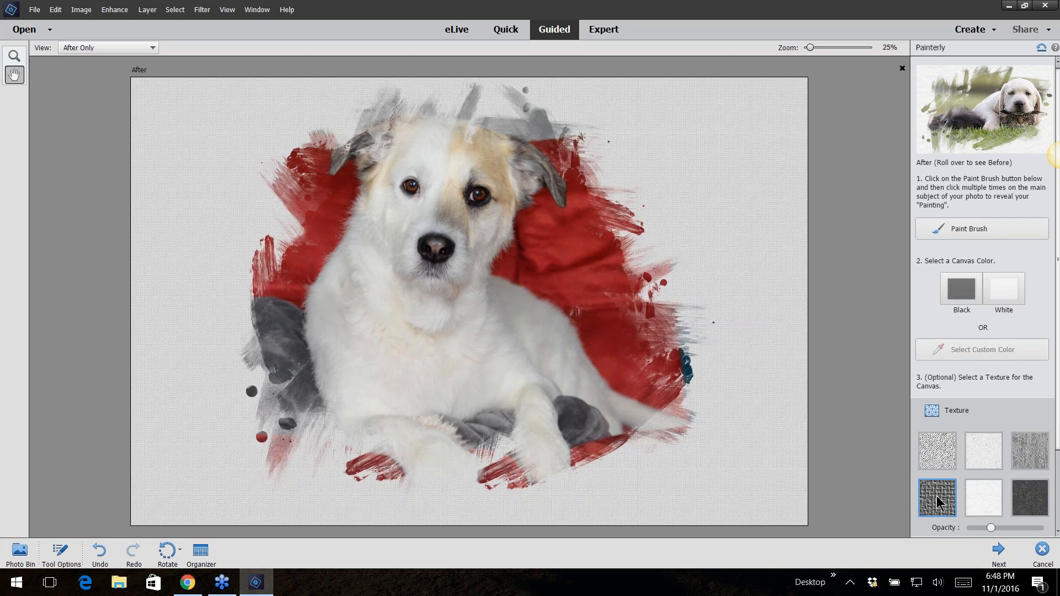
pyautogui.click(1016, 527)
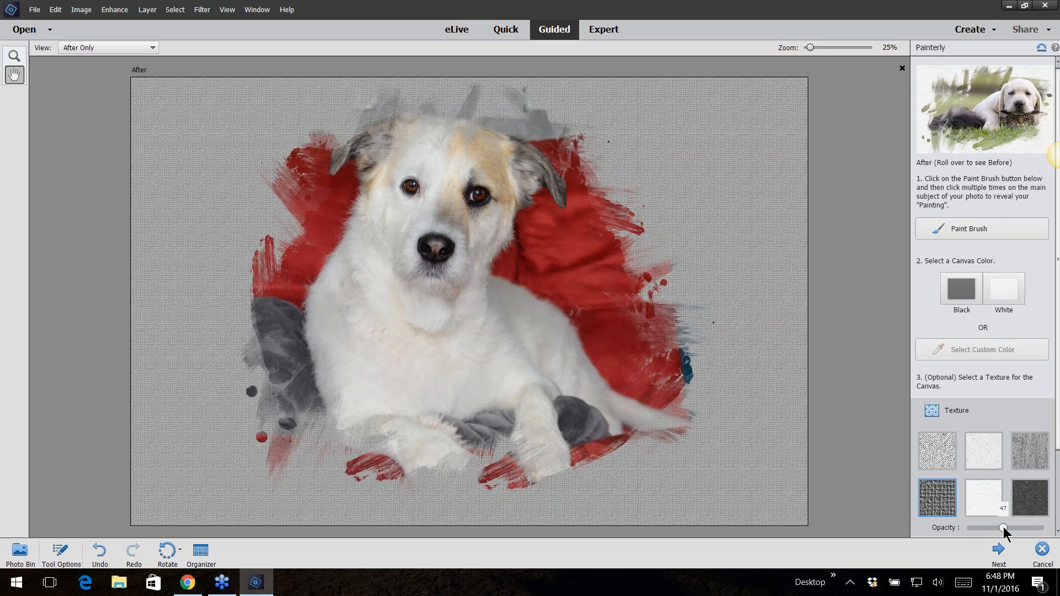
pyautogui.click(1003, 527)
# Apply a painting effect, choosing the dark silhouette tree in the second row's middle
pyautogui.scroll(-1, 1050, 440)
pyautogui.scroll(-1, 1054, 156)
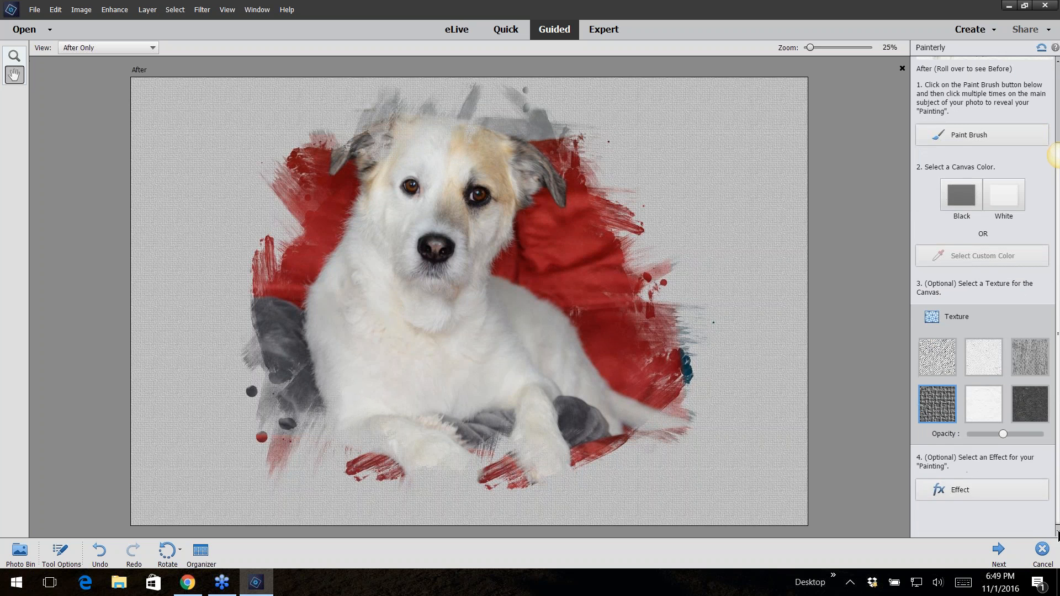
pyautogui.click(992, 490)
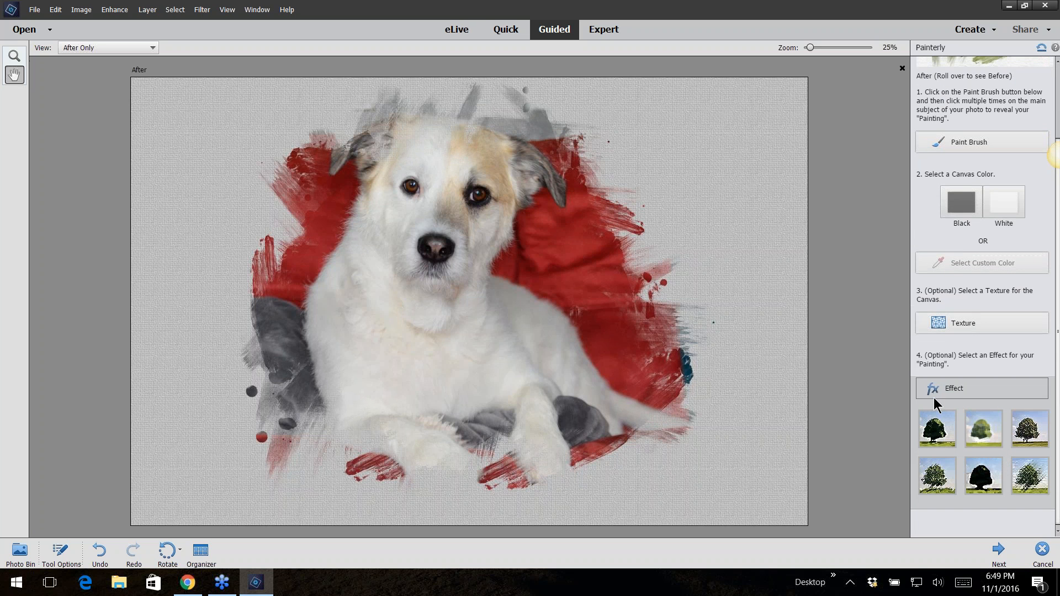
pyautogui.click(939, 431)
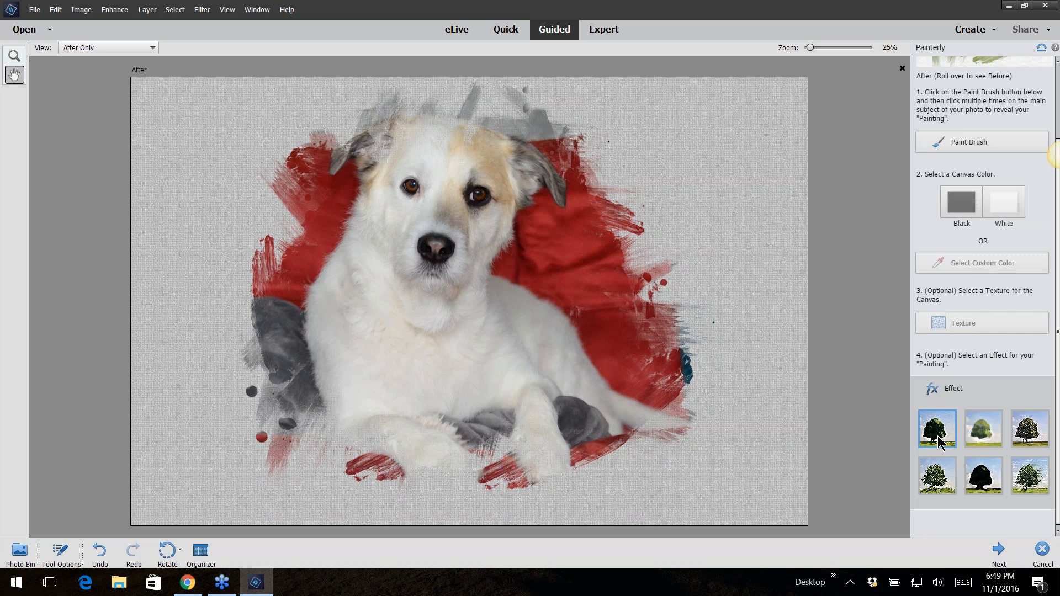
pyautogui.click(982, 475)
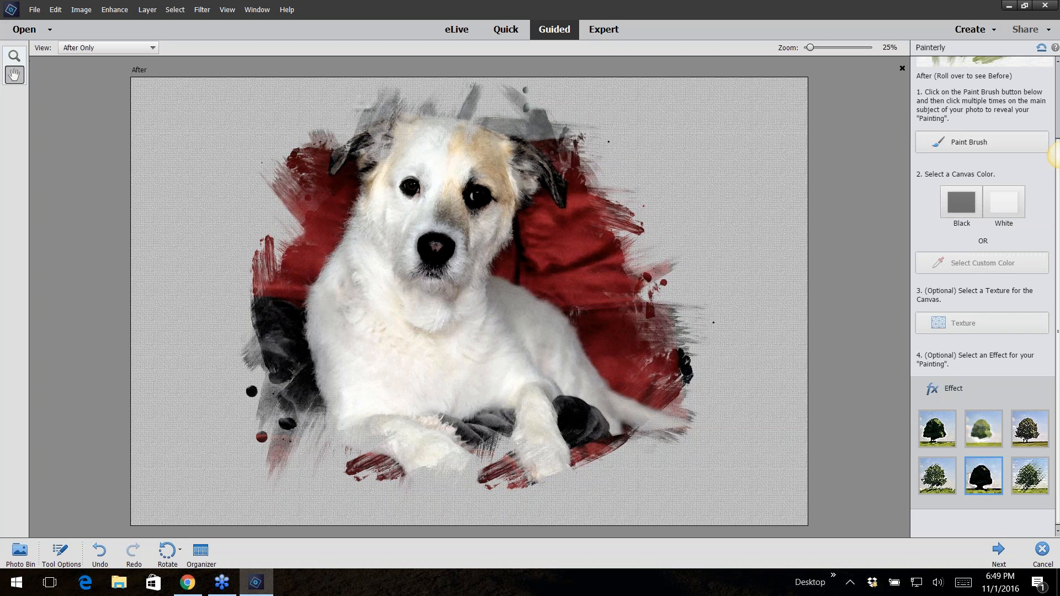
# Finish the Painterly guided edit and start Save As with JPEG as the file type
pyautogui.click(999, 551)
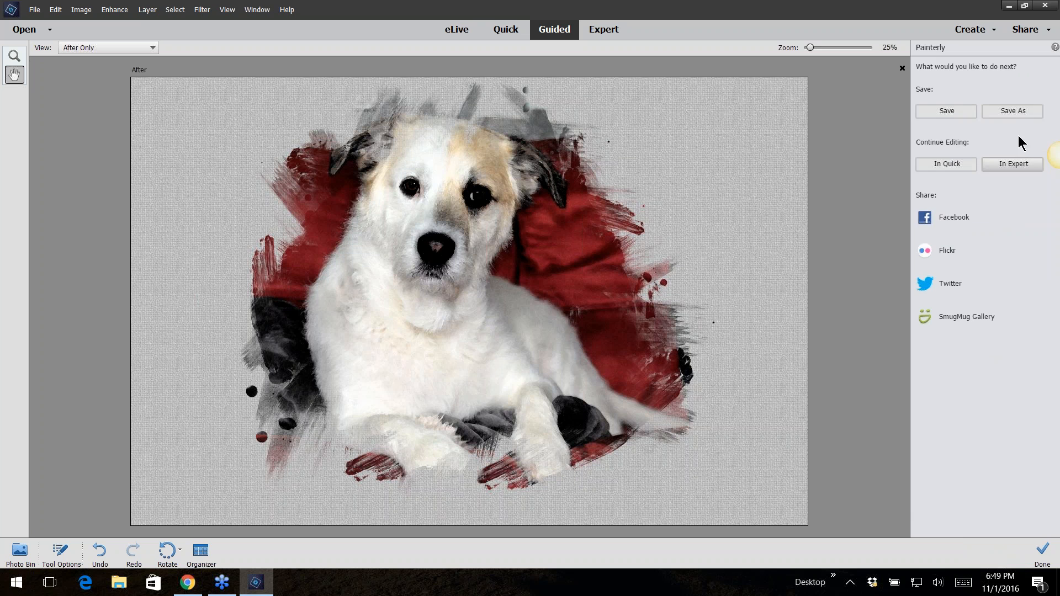
pyautogui.click(1012, 112)
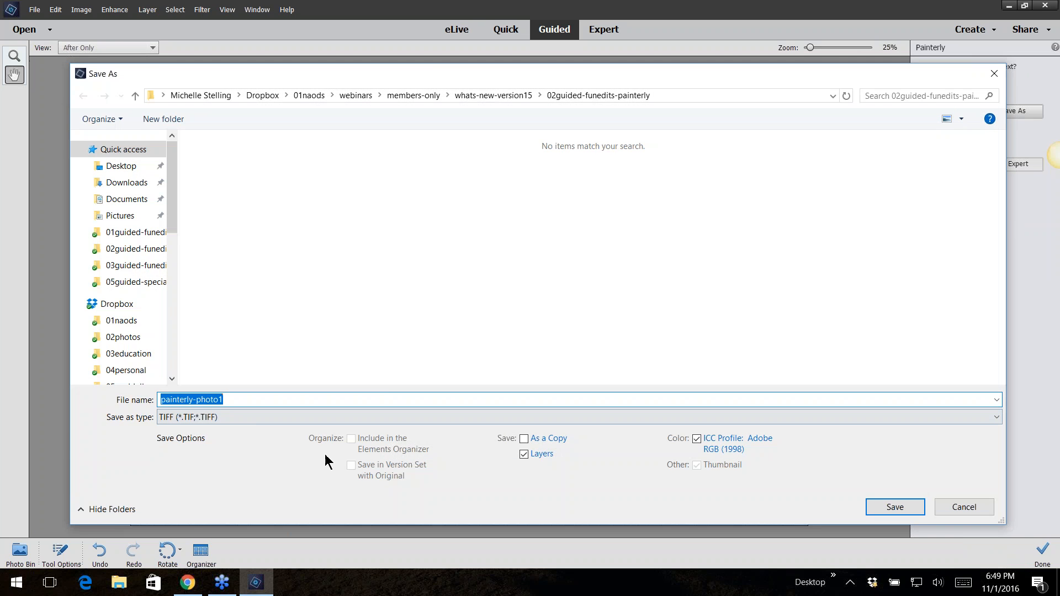
pyautogui.click(272, 418)
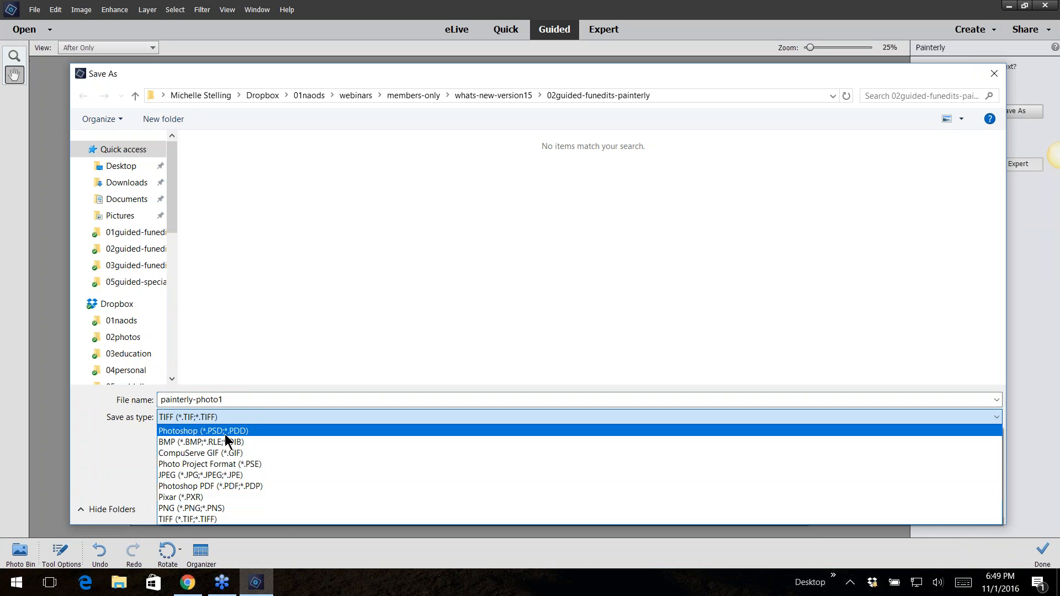
pyautogui.click(214, 476)
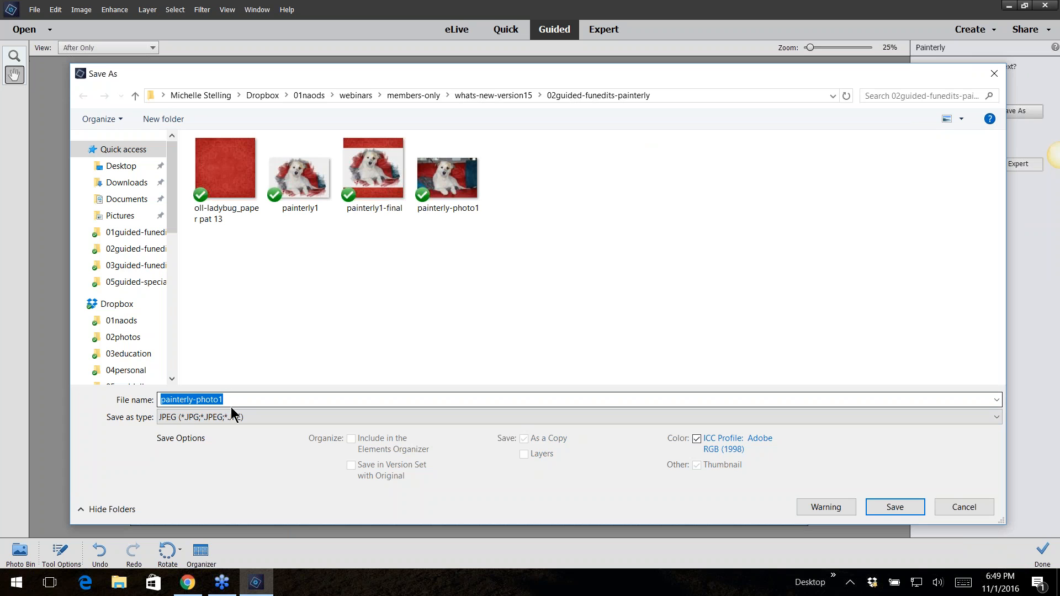
# Save the image as painterly2 with maximum JPEG quality
pyautogui.click(298, 206)
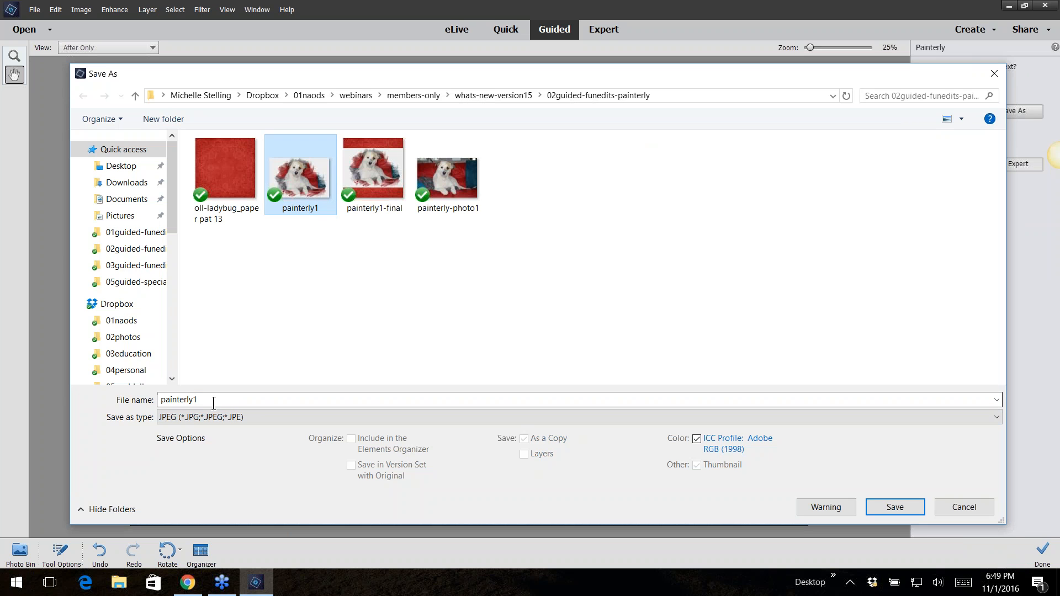
pyautogui.click(215, 399)
pyautogui.click(215, 398)
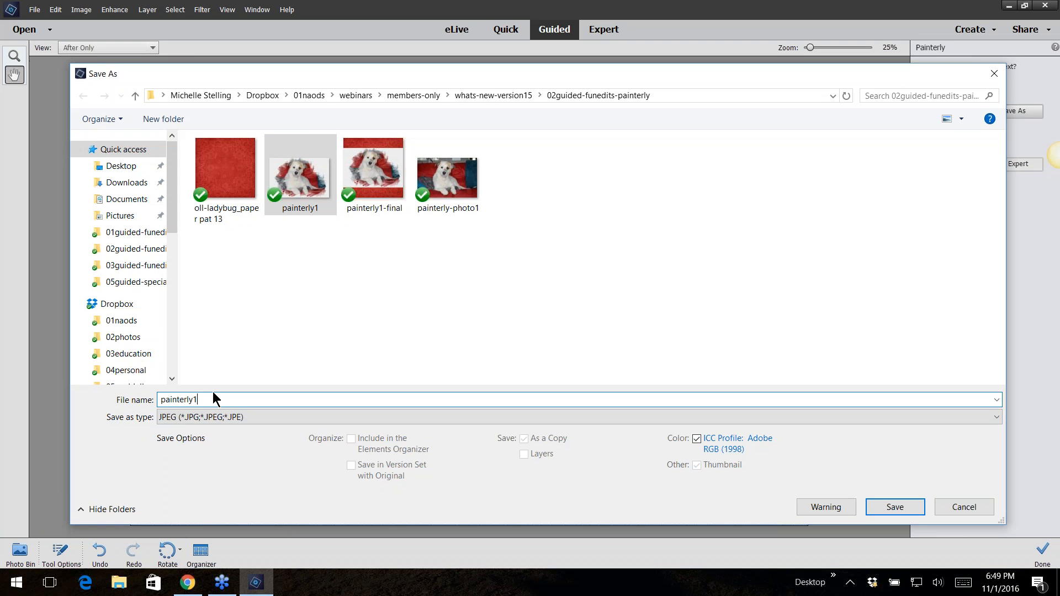
pyautogui.press('BackSpace')
pyautogui.write('2')
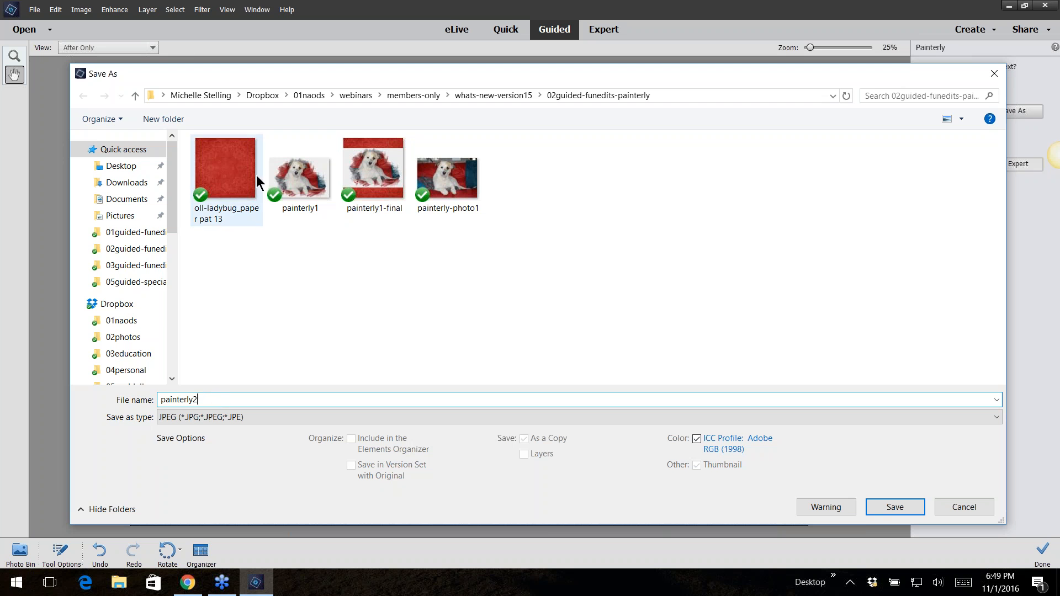
pyautogui.click(890, 511)
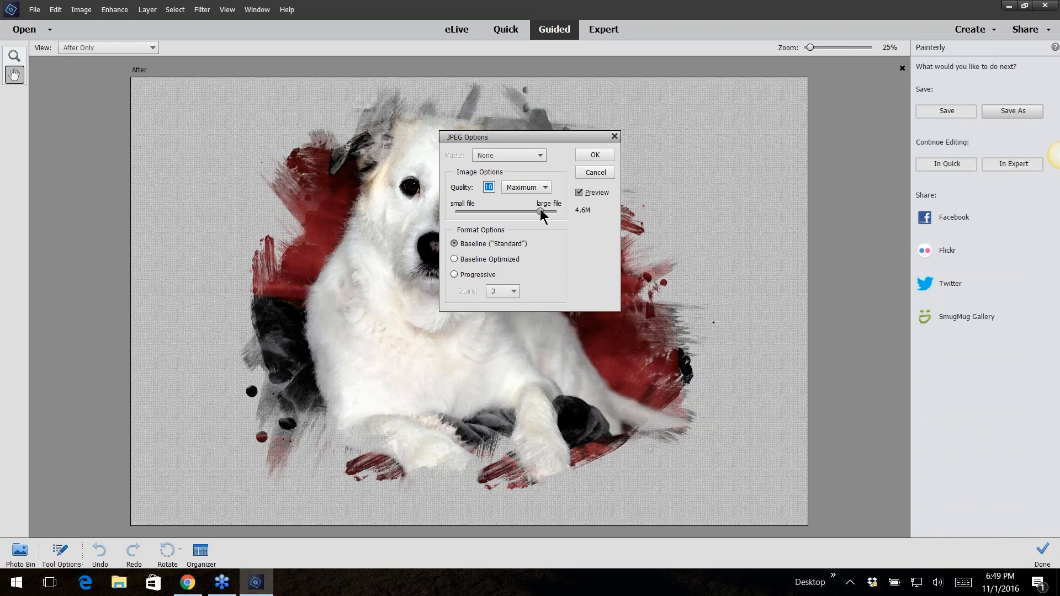
pyautogui.moveTo(541, 212); pyautogui.dragTo(558, 214)
pyautogui.click(599, 157)
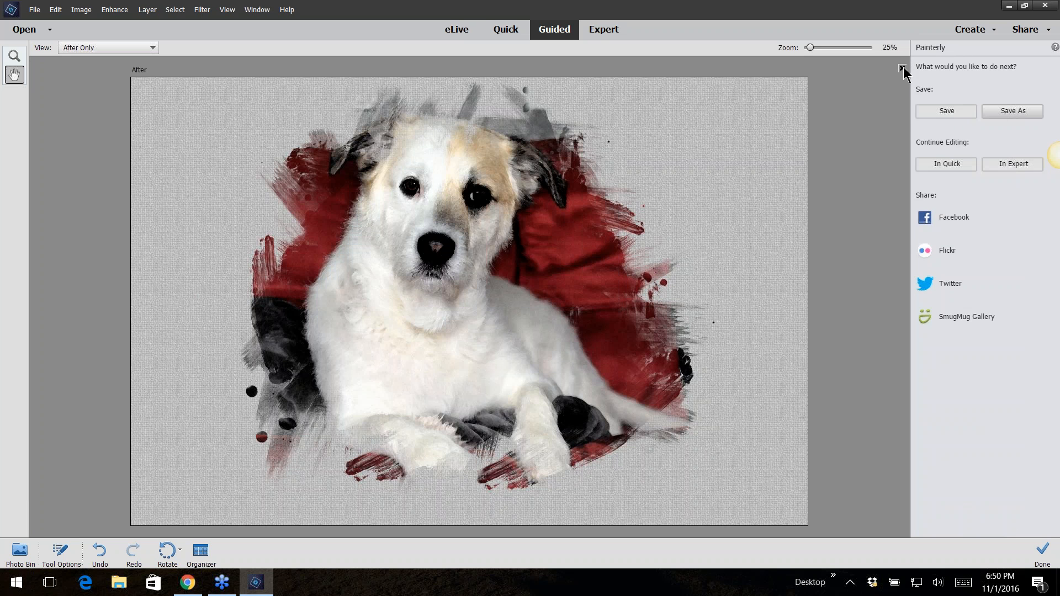
# Close the painterly image and switch to Expert mode
pyautogui.click(902, 67)
pyautogui.click(514, 224)
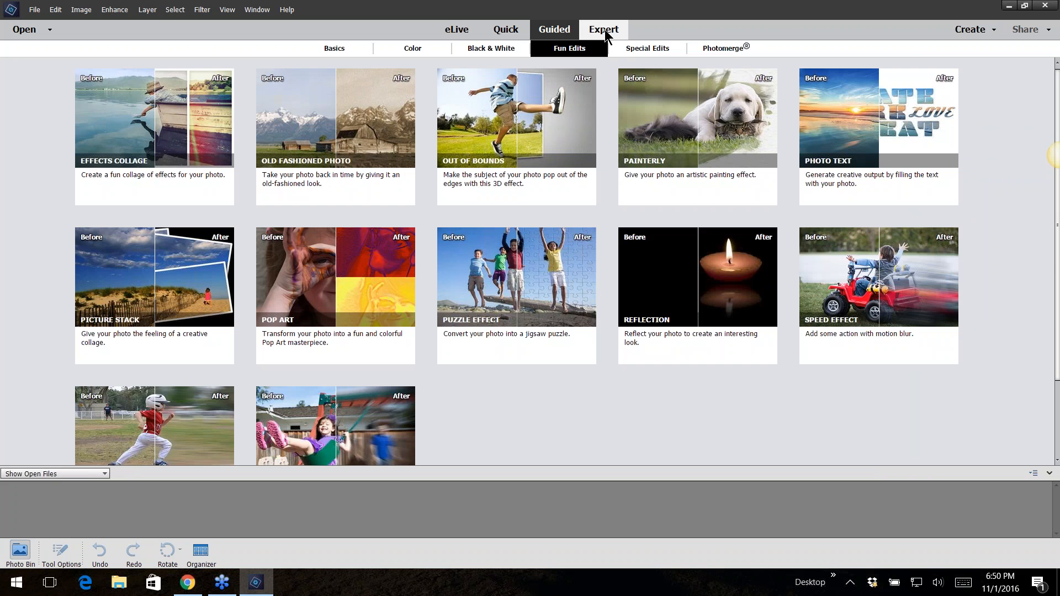
pyautogui.click(604, 29)
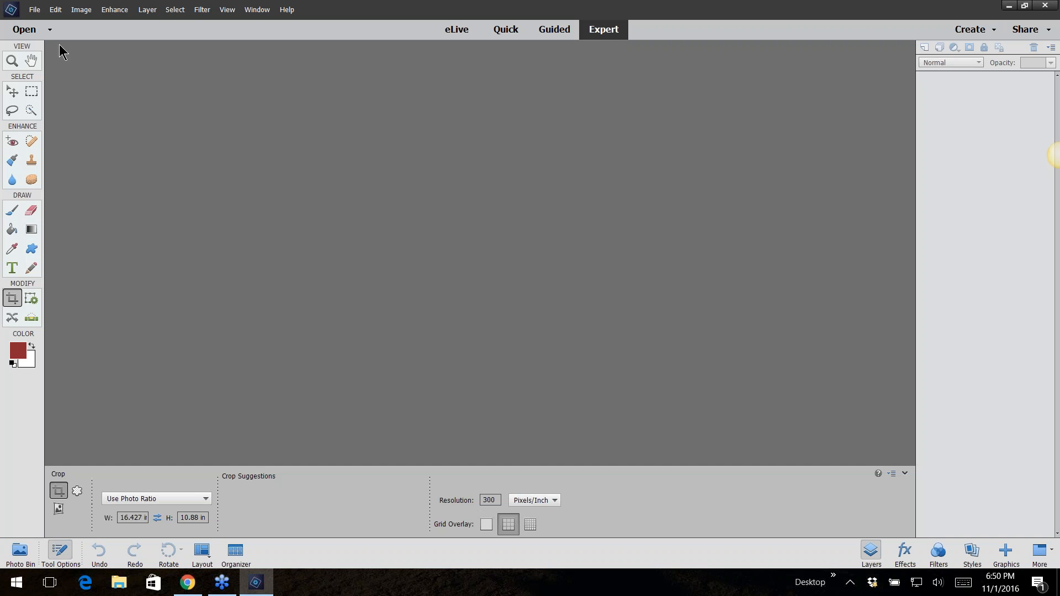
# Open the oll-ladybug_paper pat 13 background file from the painterly folder
pyautogui.click(34, 10)
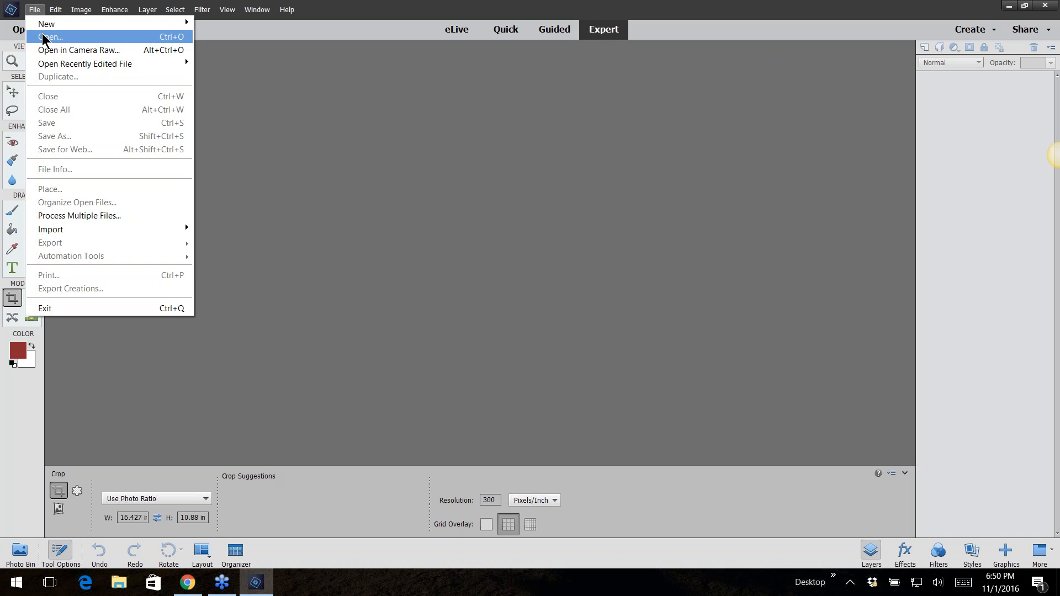
pyautogui.click(43, 35)
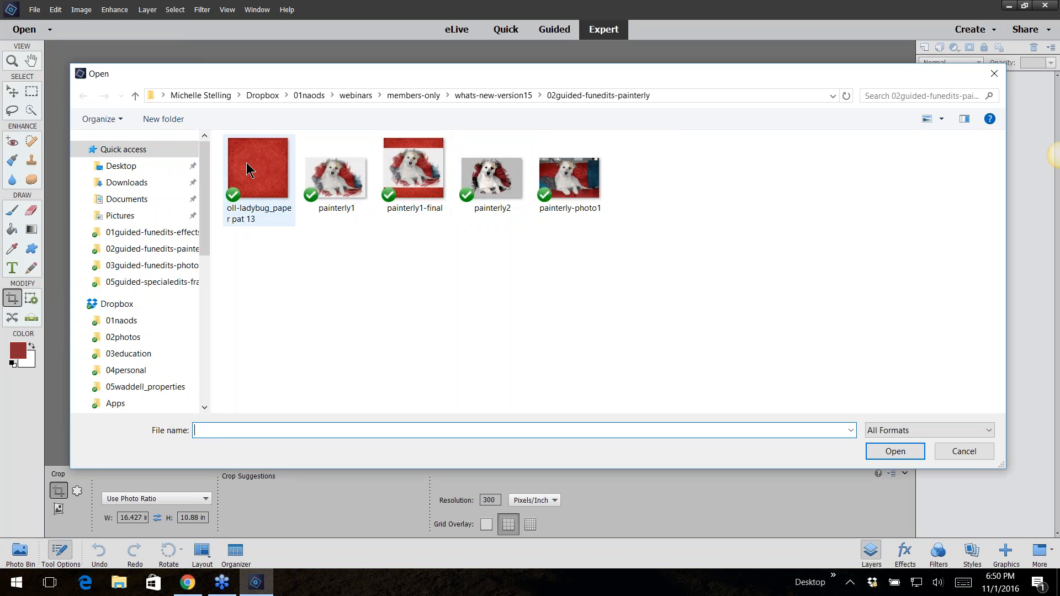
pyautogui.click(246, 170)
pyautogui.click(882, 449)
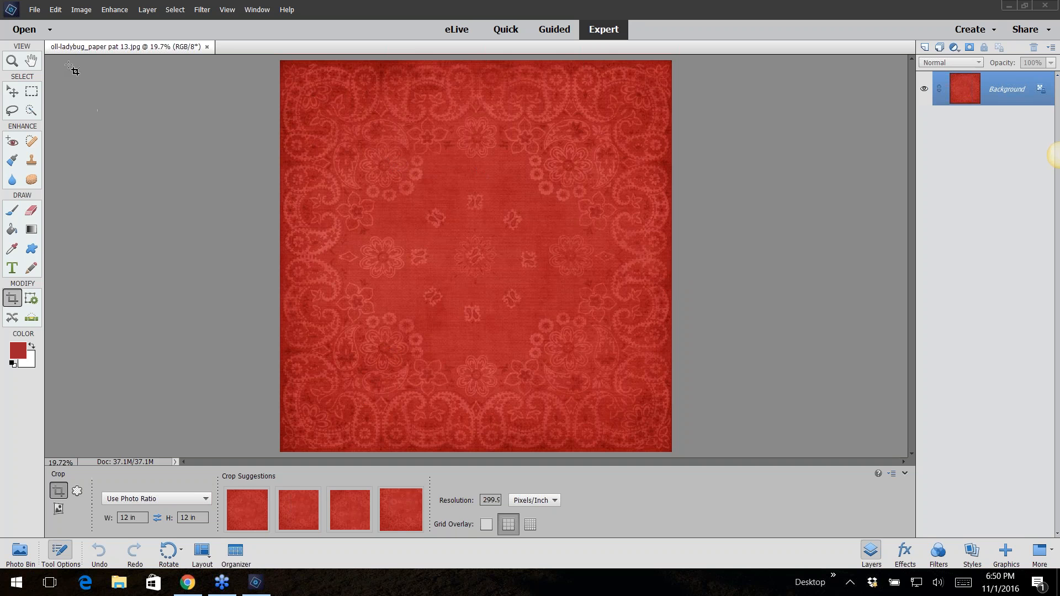
# Place painterly2 onto the ladybug paper background and commit it
pyautogui.click(34, 10)
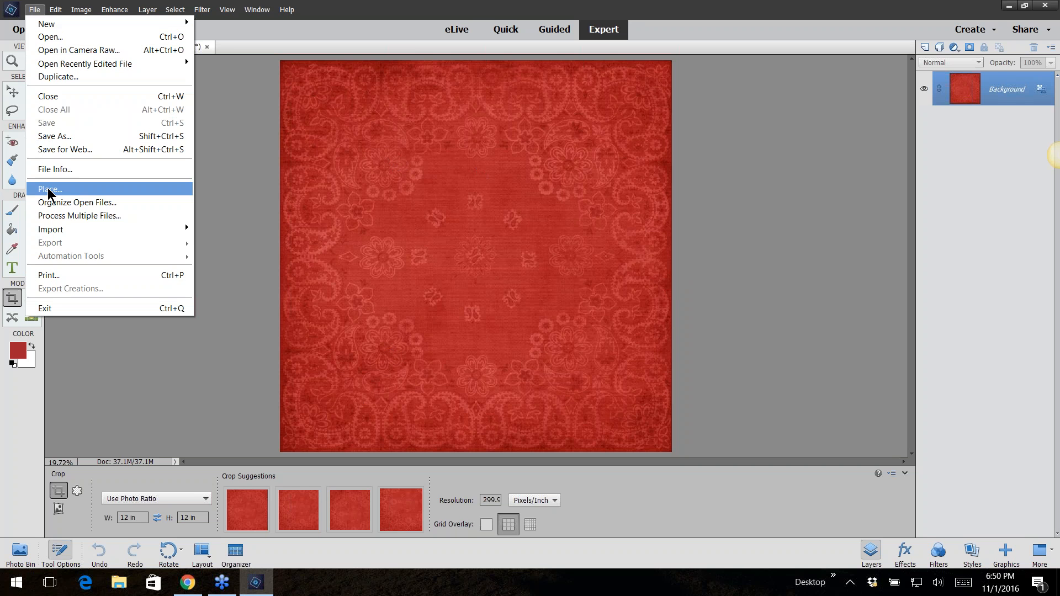
pyautogui.click(50, 189)
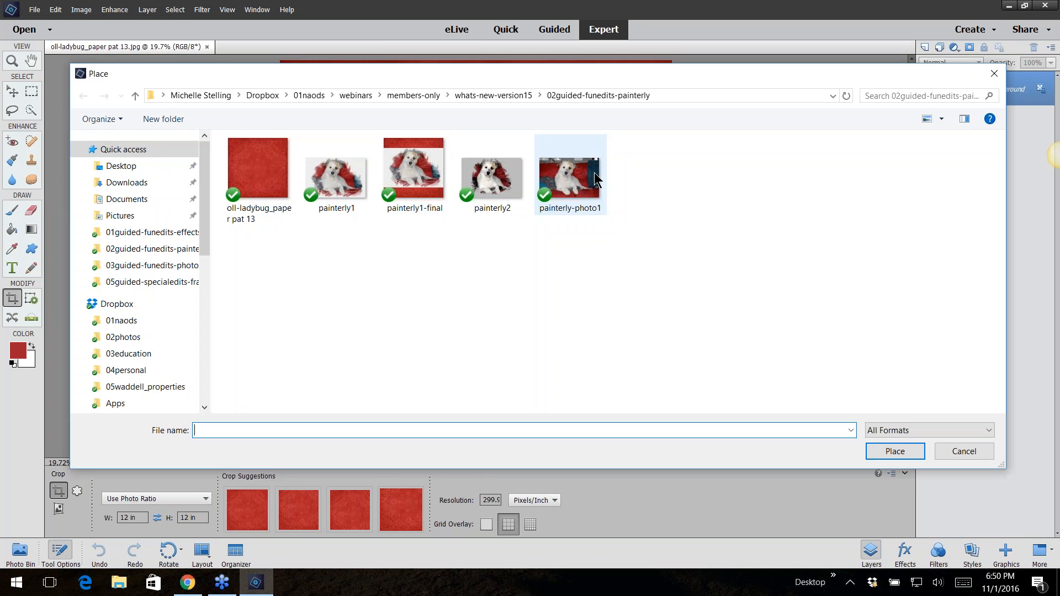
pyautogui.doubleClick(490, 193)
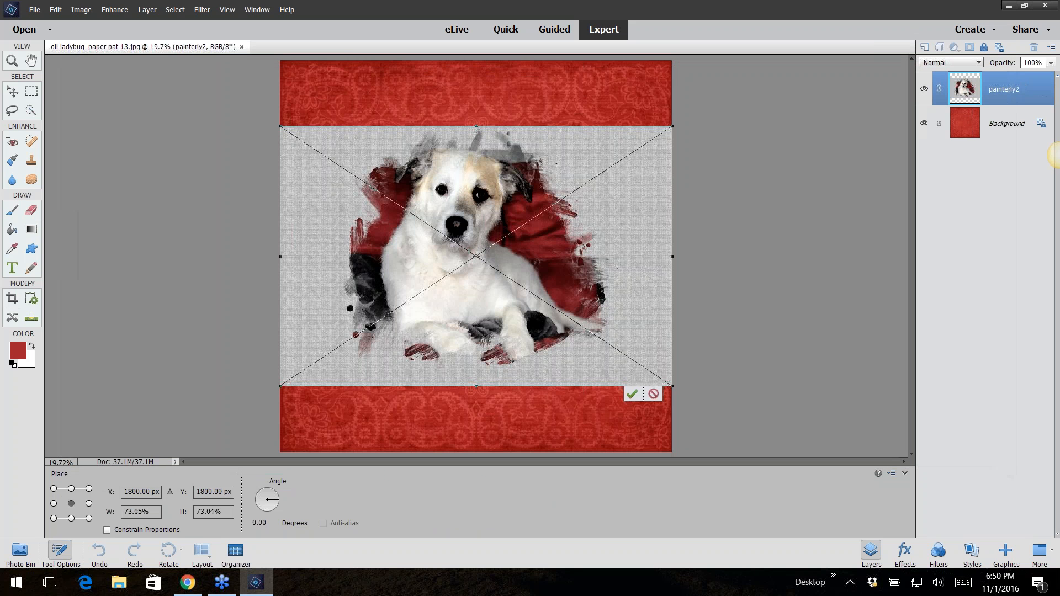
pyautogui.click(633, 393)
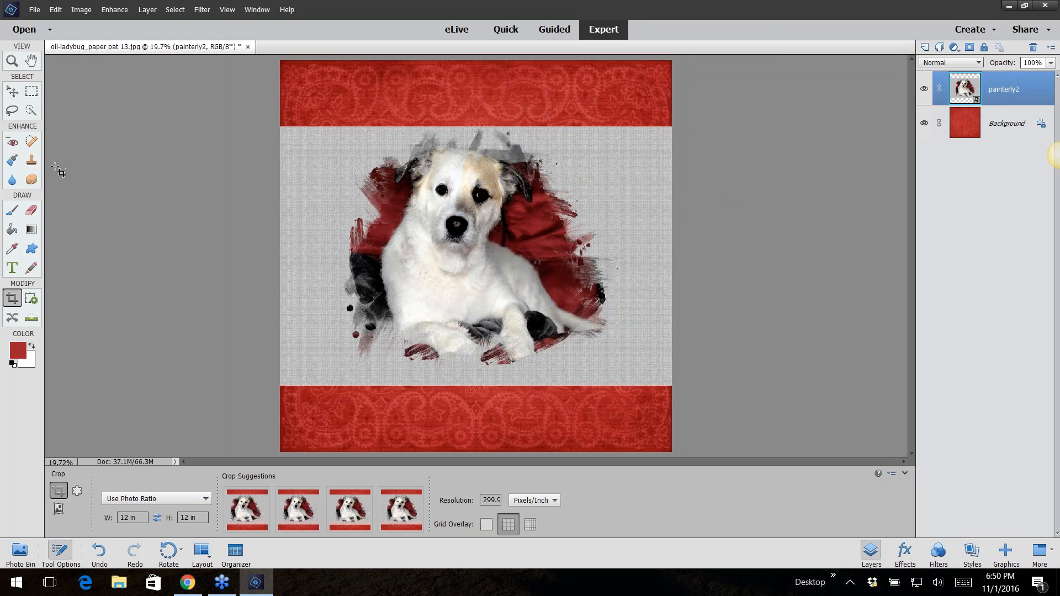
# Move the placed painterly2 image upward on the background with the Move tool
pyautogui.click(12, 91)
pyautogui.moveTo(514, 201); pyautogui.dragTo(514, 153)
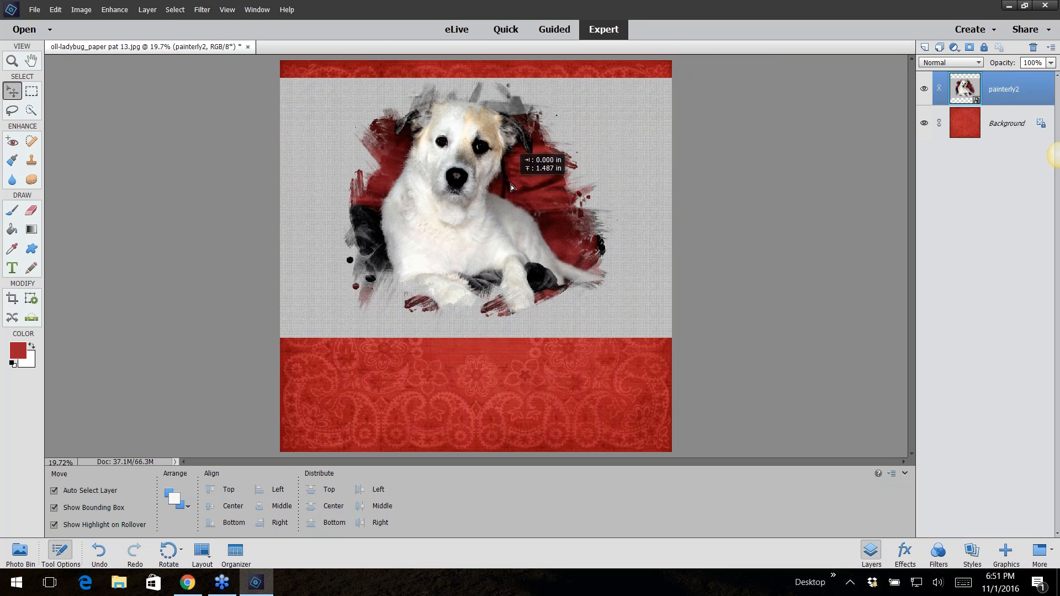
pyautogui.click(753, 193)
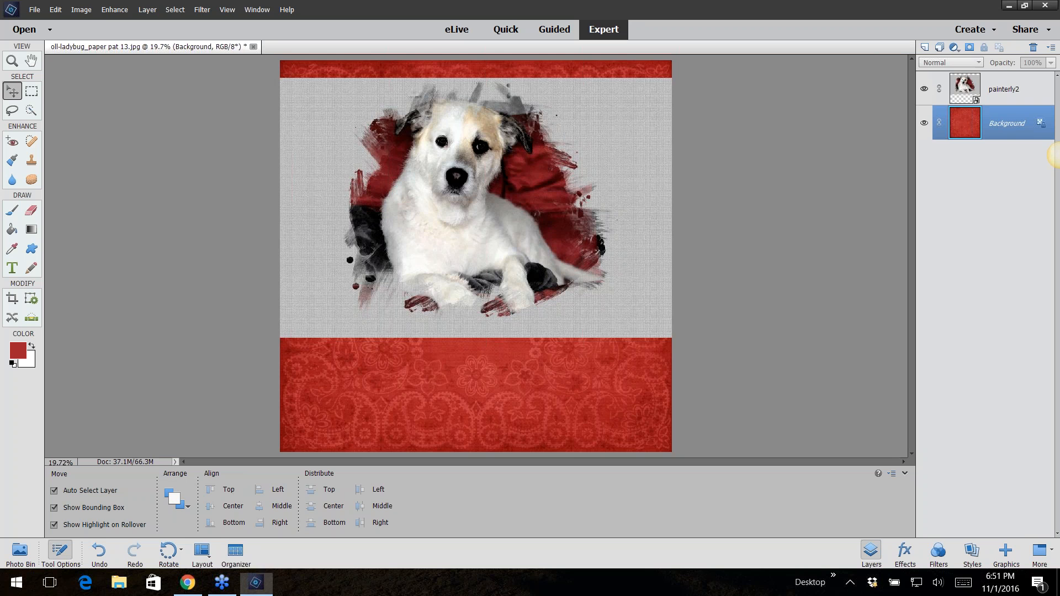
# Close the ladybug background composite document
pyautogui.click(253, 46)
pyautogui.click(517, 218)
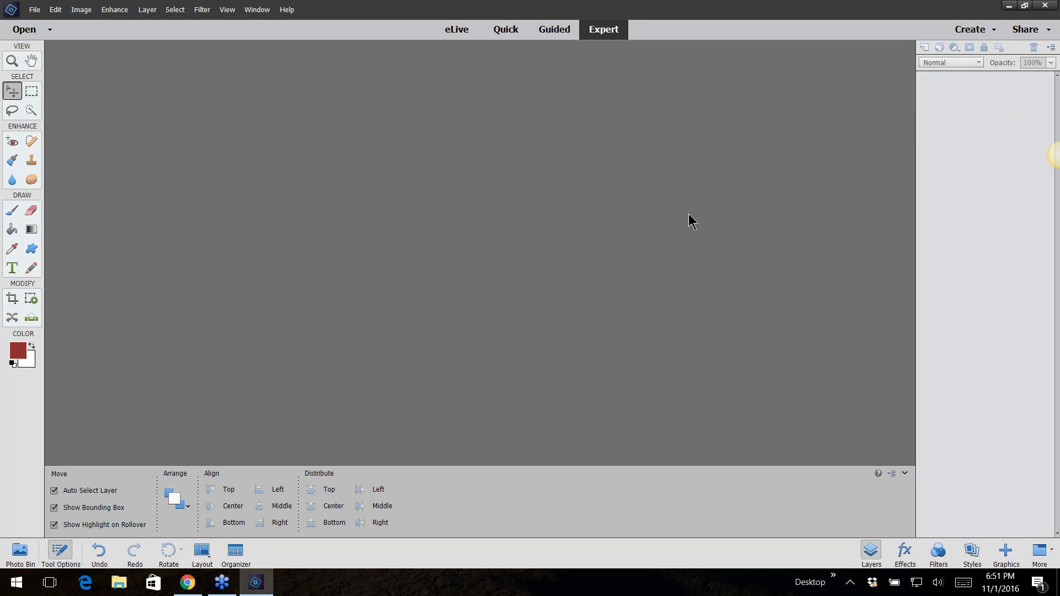
# Open the phototext-text beach photo from the 03guided-funedits-phototext folder
pyautogui.click(35, 10)
pyautogui.click(66, 37)
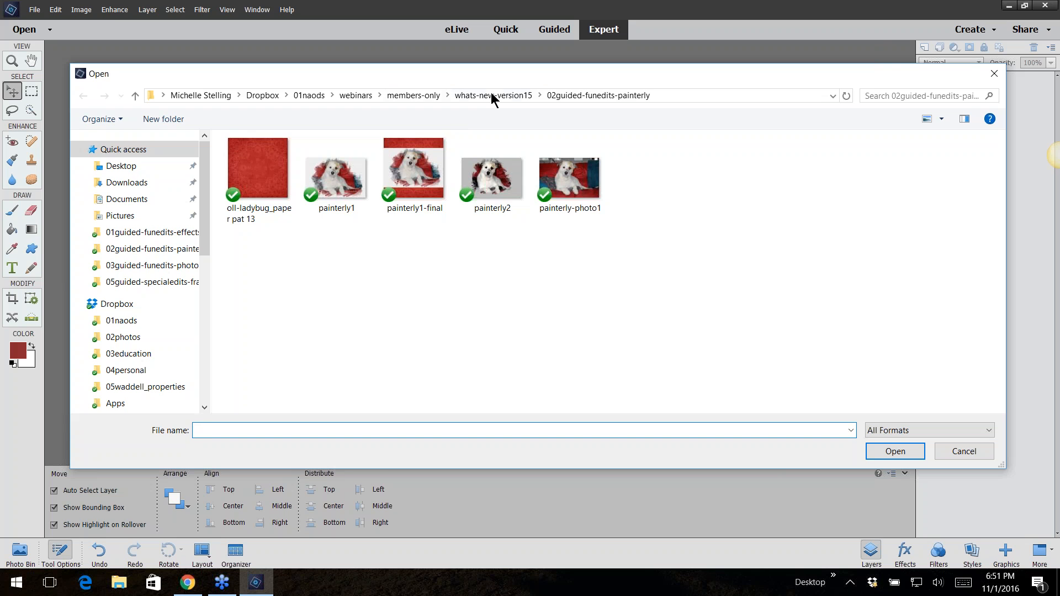
pyautogui.click(493, 96)
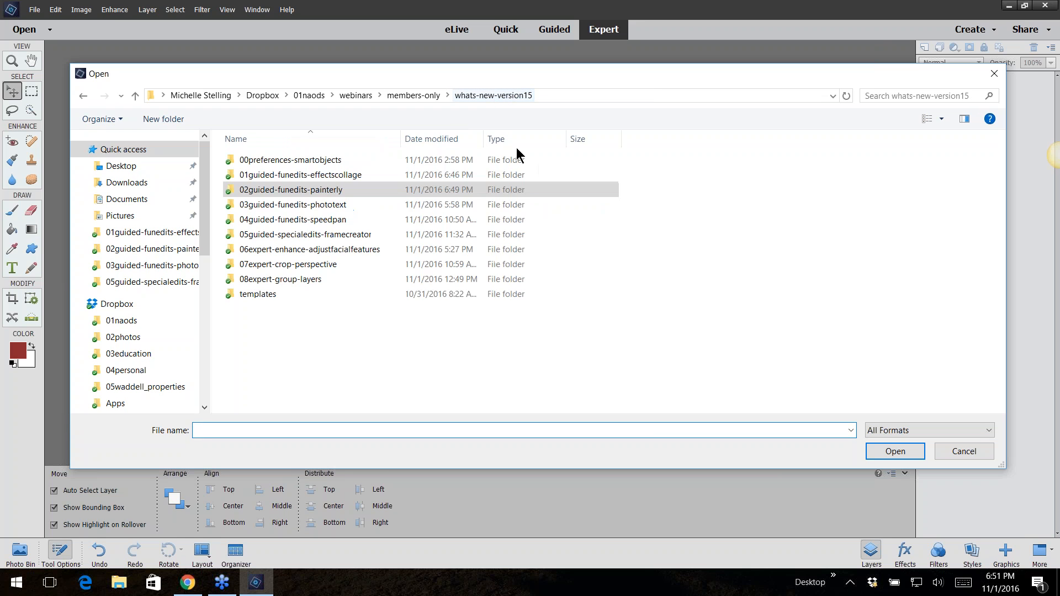
pyautogui.doubleClick(295, 207)
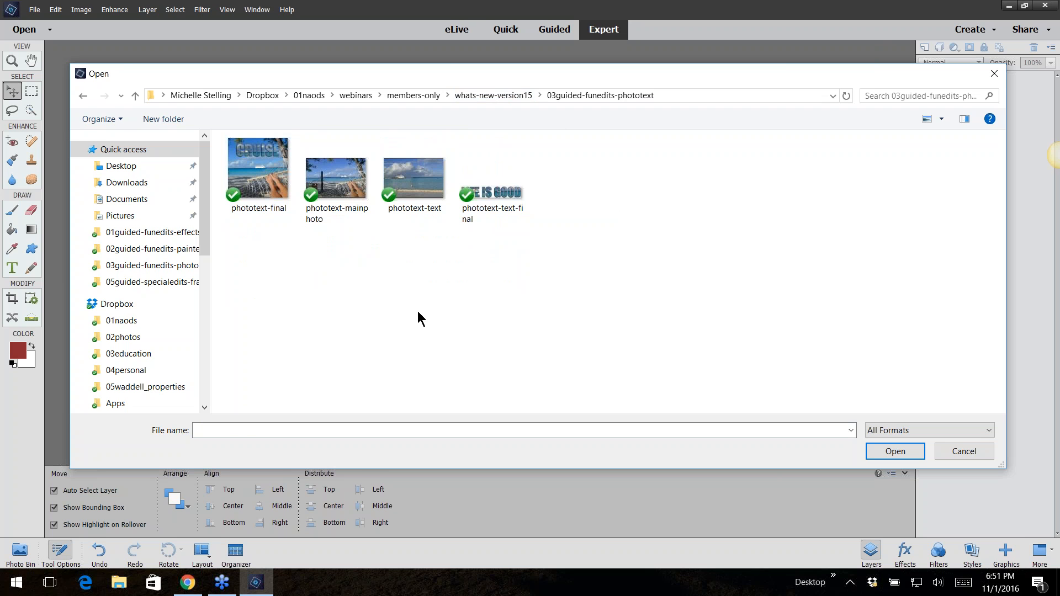
pyautogui.click(426, 188)
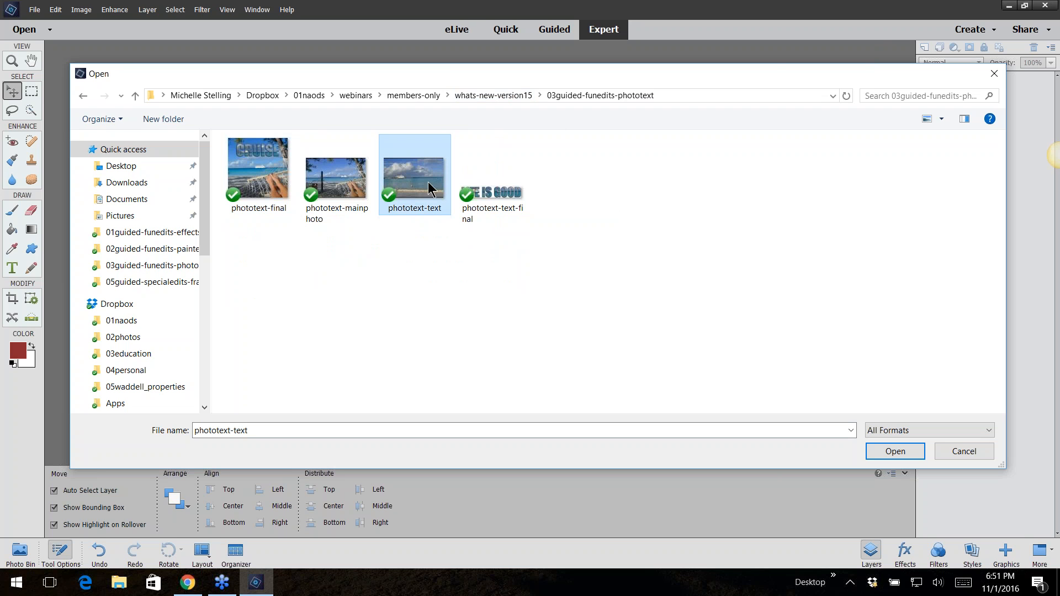
pyautogui.doubleClick(419, 177)
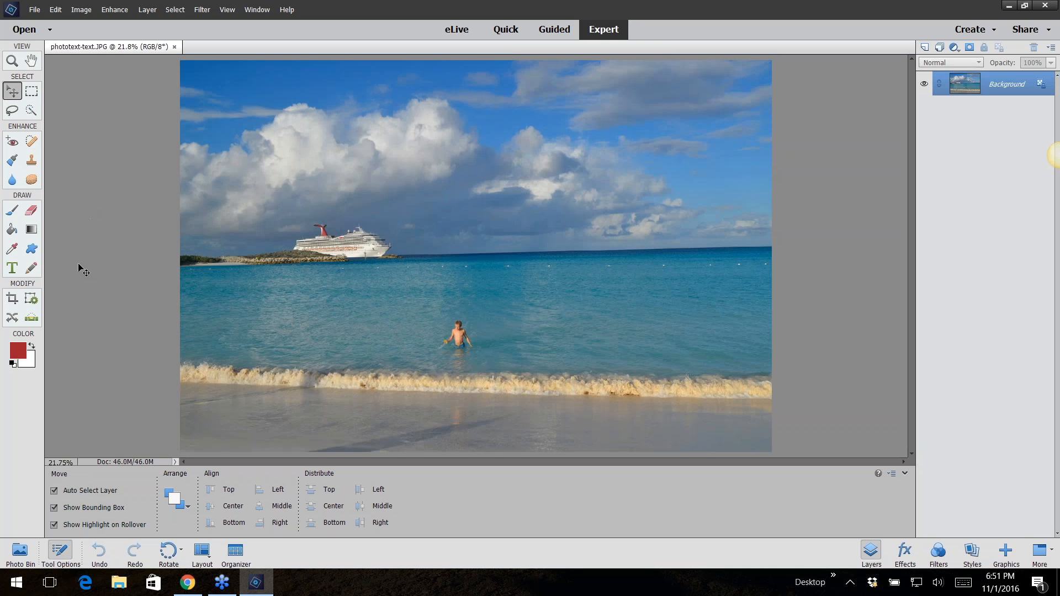
# Switch to Guided mode and start the Photo Text fun edit
pyautogui.click(548, 31)
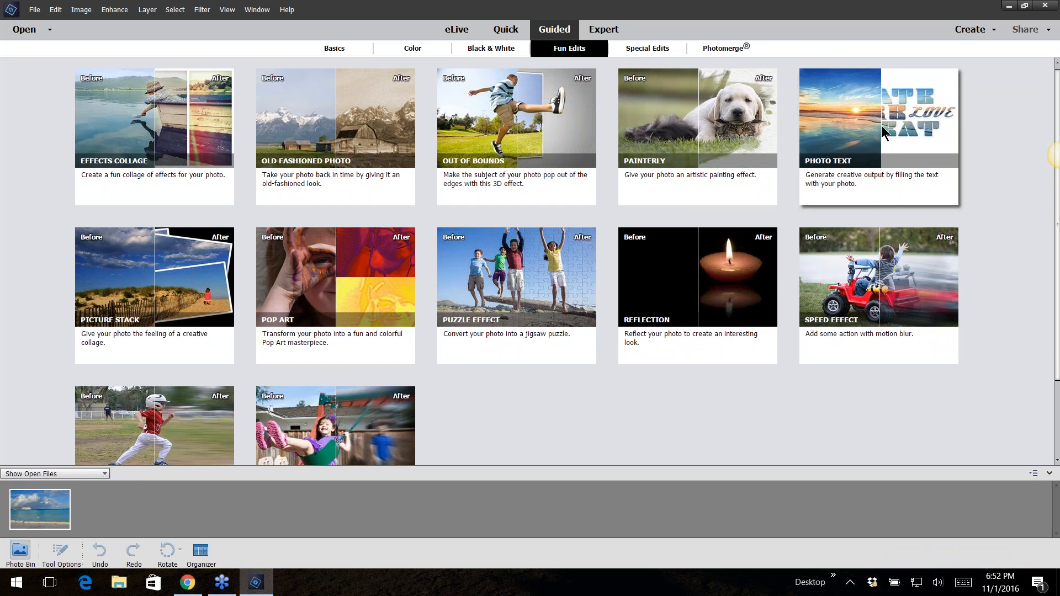
pyautogui.click(882, 133)
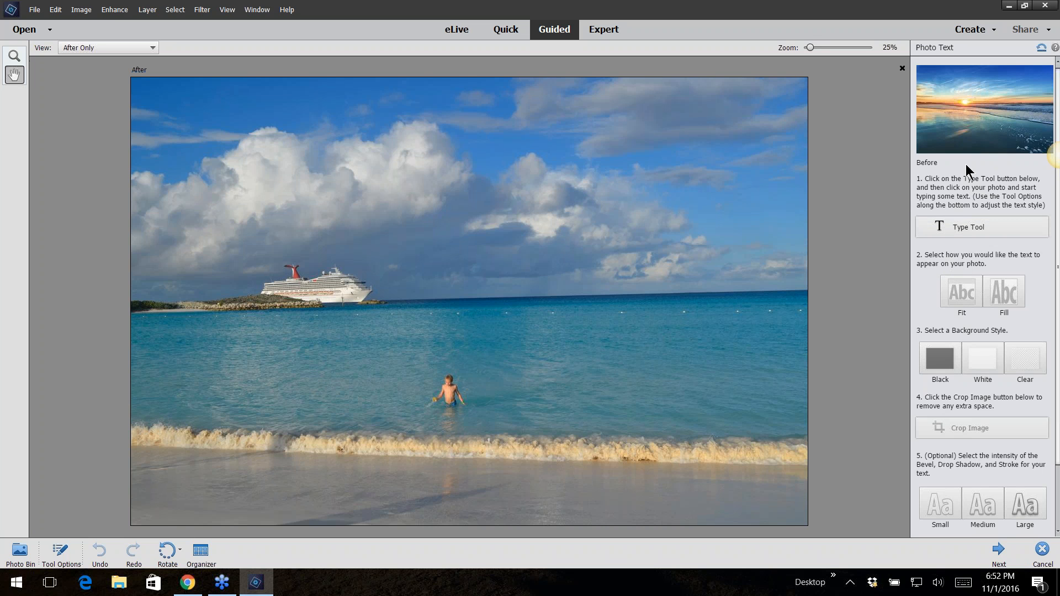
# Add the text LIFE IS GOOD onto the photo with the Type Tool and commit it
pyautogui.click(959, 226)
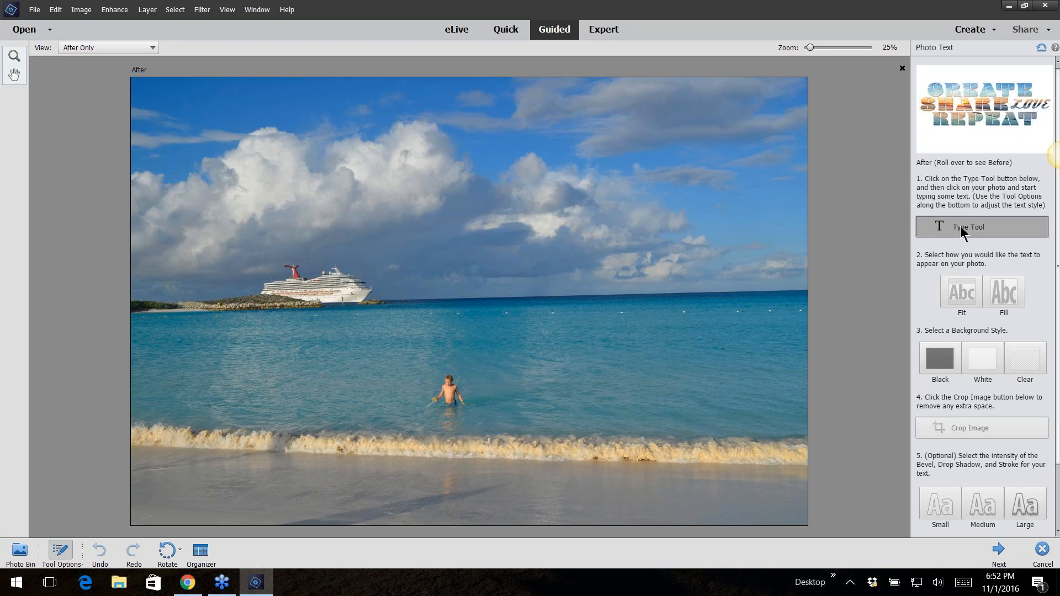
pyautogui.click(355, 271)
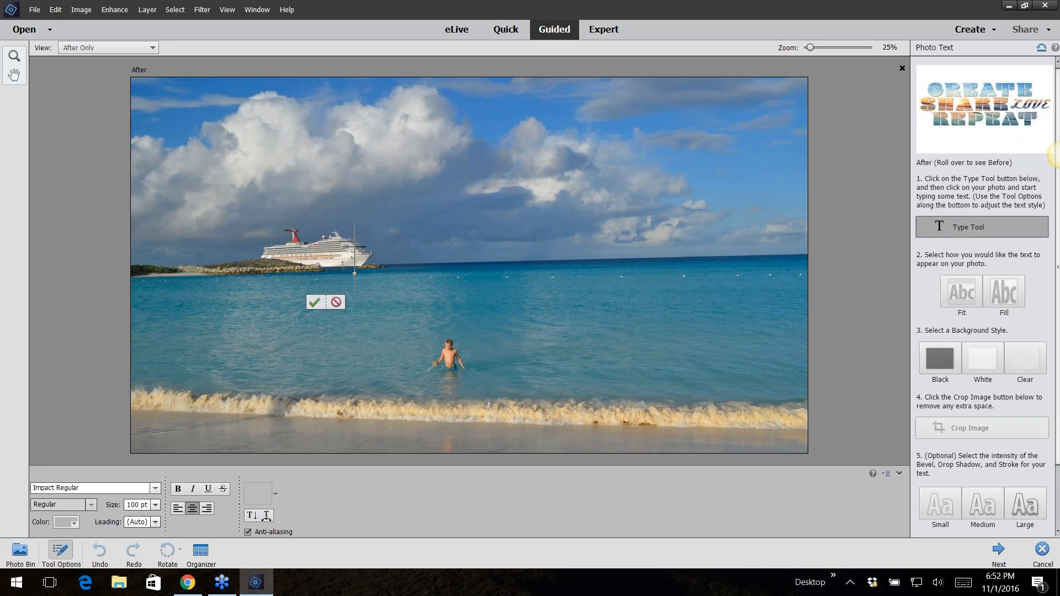
pyautogui.write('LIFE I')
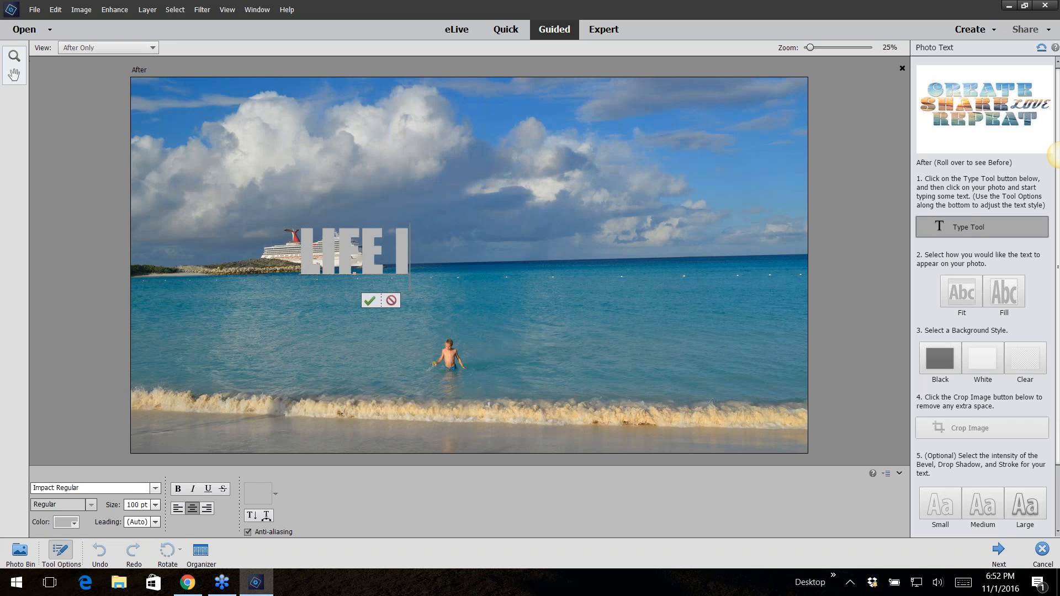
pyautogui.write('S GOOD')
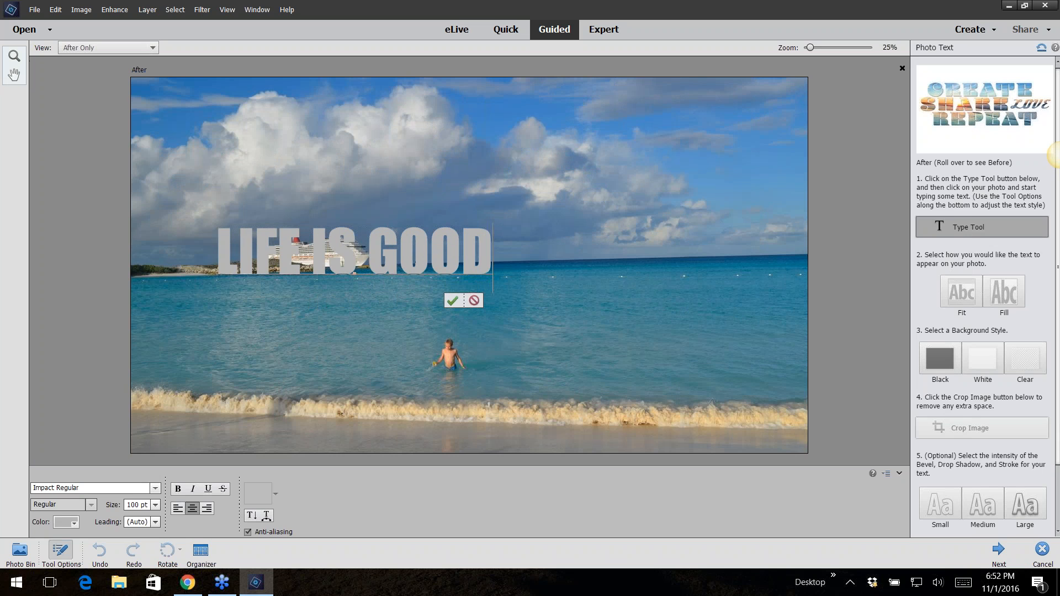
pyautogui.click(455, 301)
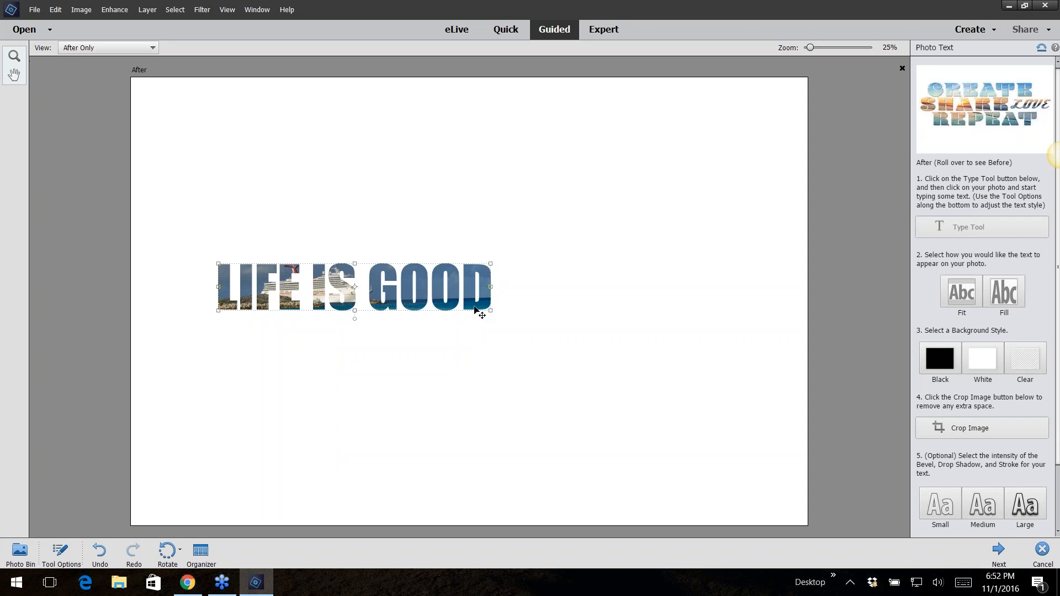
# Move and enlarge the LIFE IS GOOD text so it spans most of the image width, then commit the transform
pyautogui.moveTo(475, 306); pyautogui.dragTo(662, 176)
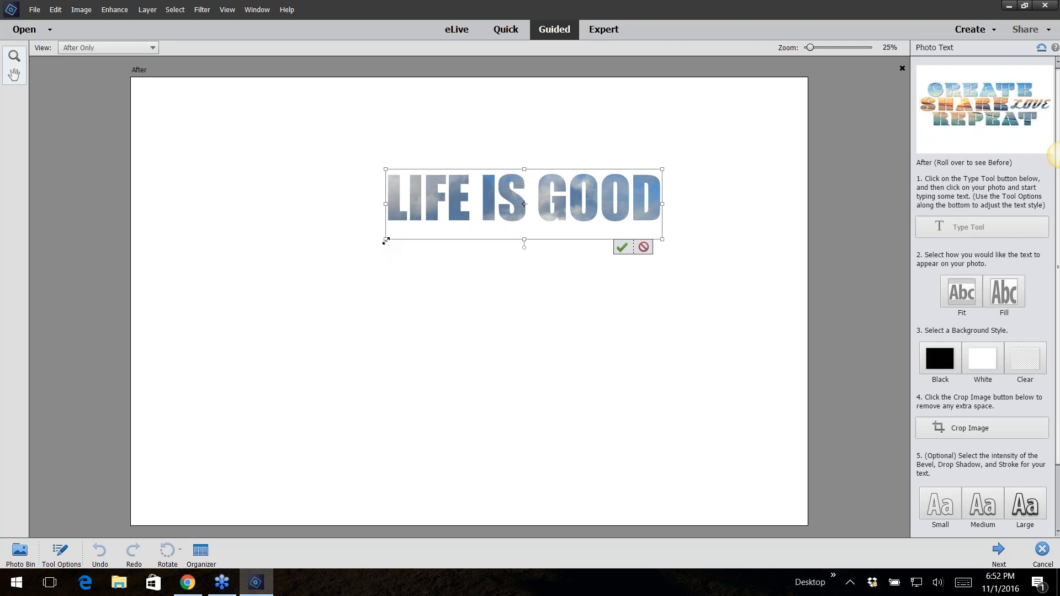
pyautogui.moveTo(385, 239); pyautogui.dragTo(220, 311)
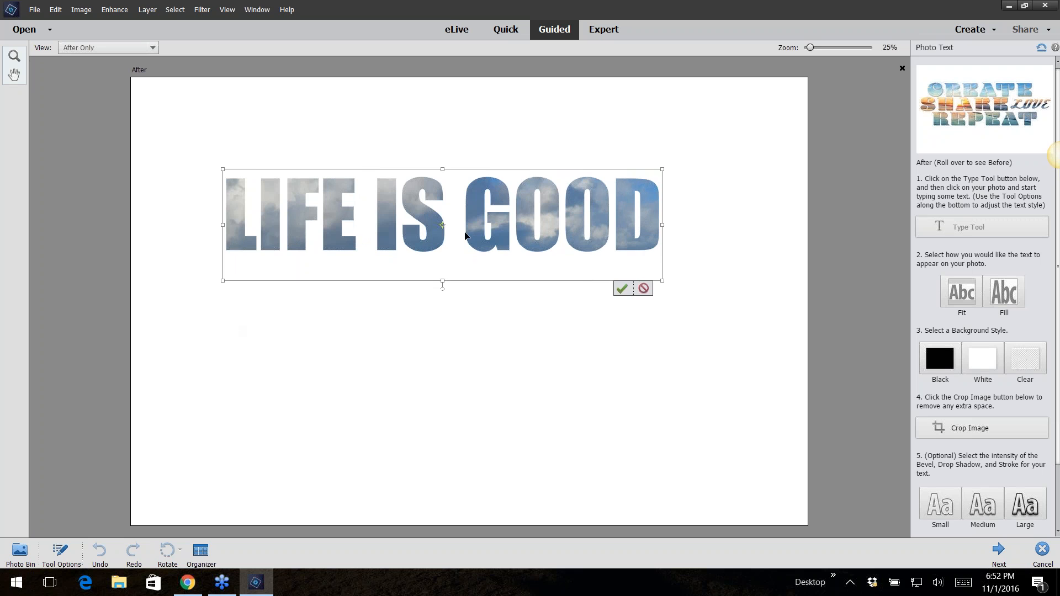
pyautogui.moveTo(430, 240); pyautogui.dragTo(430, 317)
pyautogui.moveTo(661, 246); pyautogui.dragTo(726, 211)
pyautogui.moveTo(693, 277); pyautogui.dragTo(659, 243)
pyautogui.moveTo(706, 327); pyautogui.dragTo(771, 345)
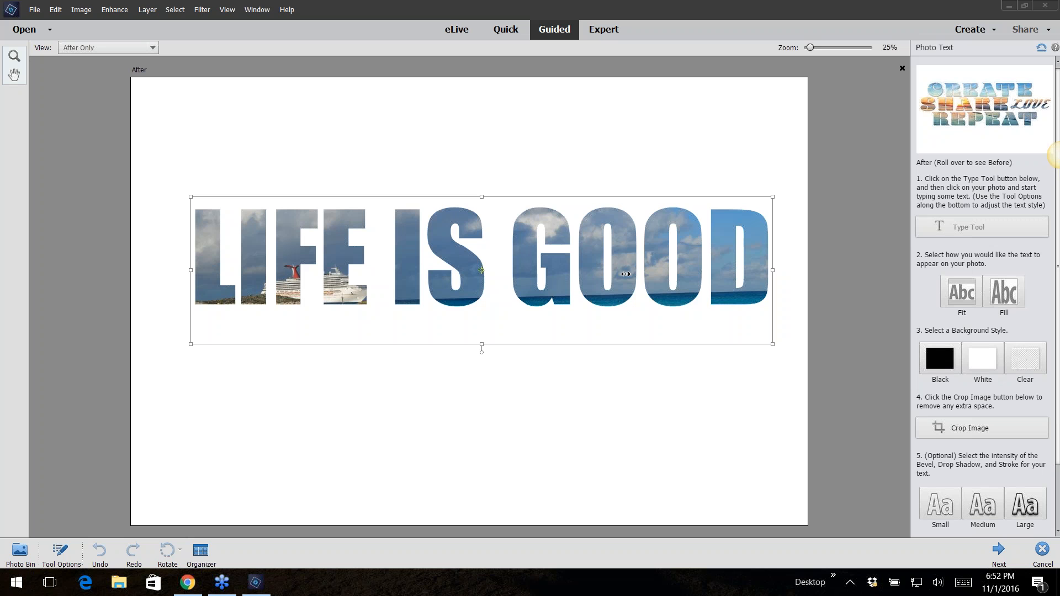
pyautogui.click(533, 281)
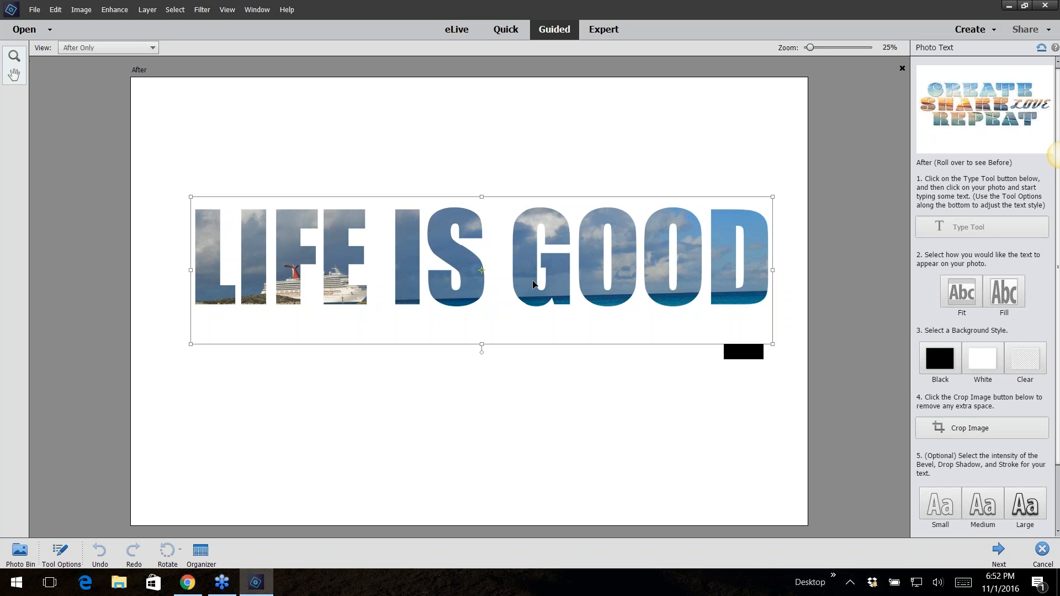
pyautogui.moveTo(527, 268); pyautogui.dragTo(529, 300)
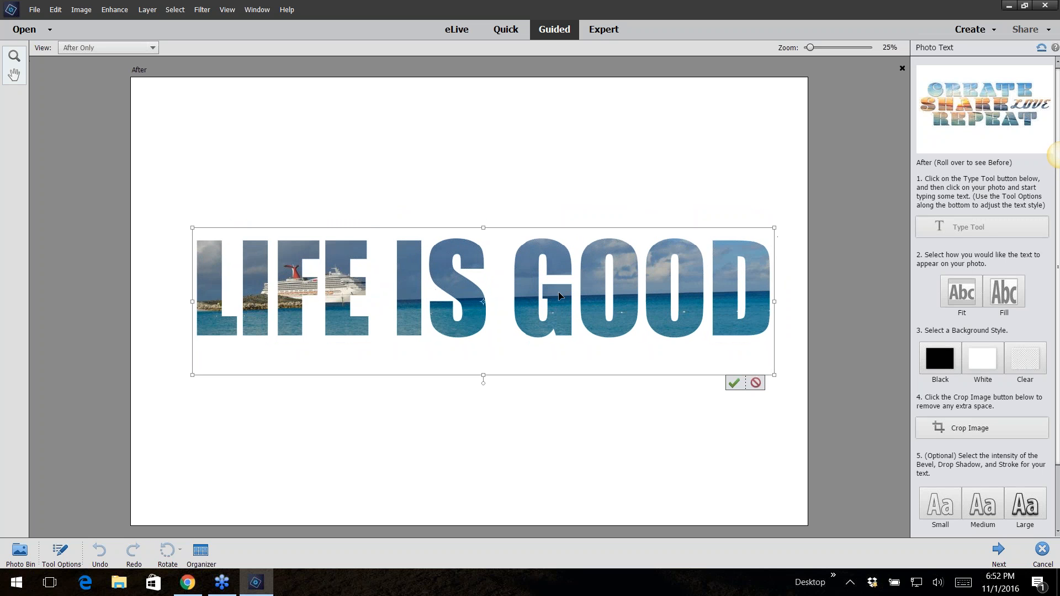
pyautogui.moveTo(771, 227); pyautogui.dragTo(807, 223)
pyautogui.moveTo(749, 261); pyautogui.dragTo(728, 261)
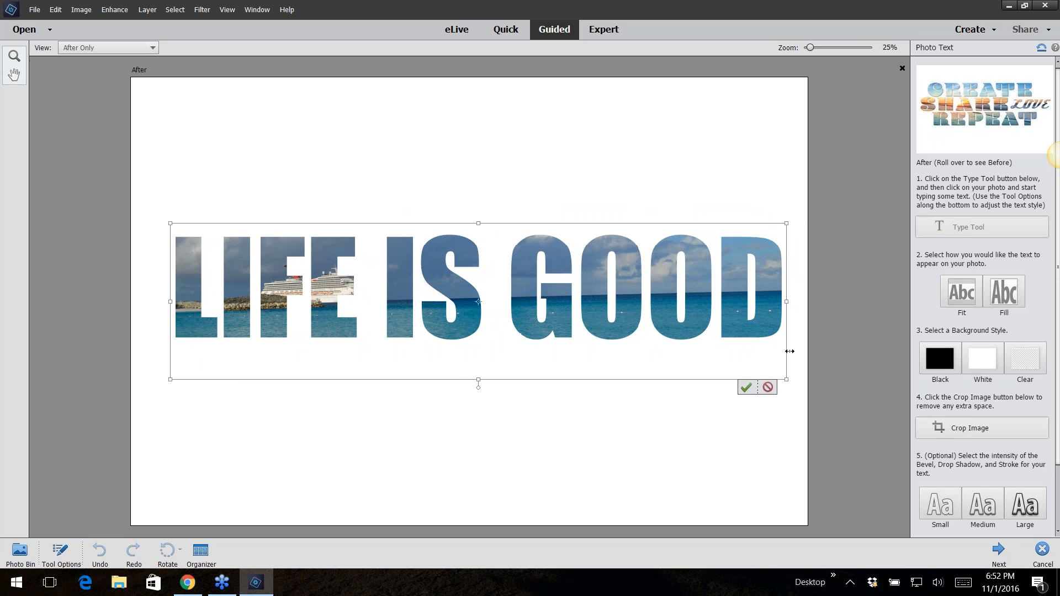
pyautogui.click(746, 387)
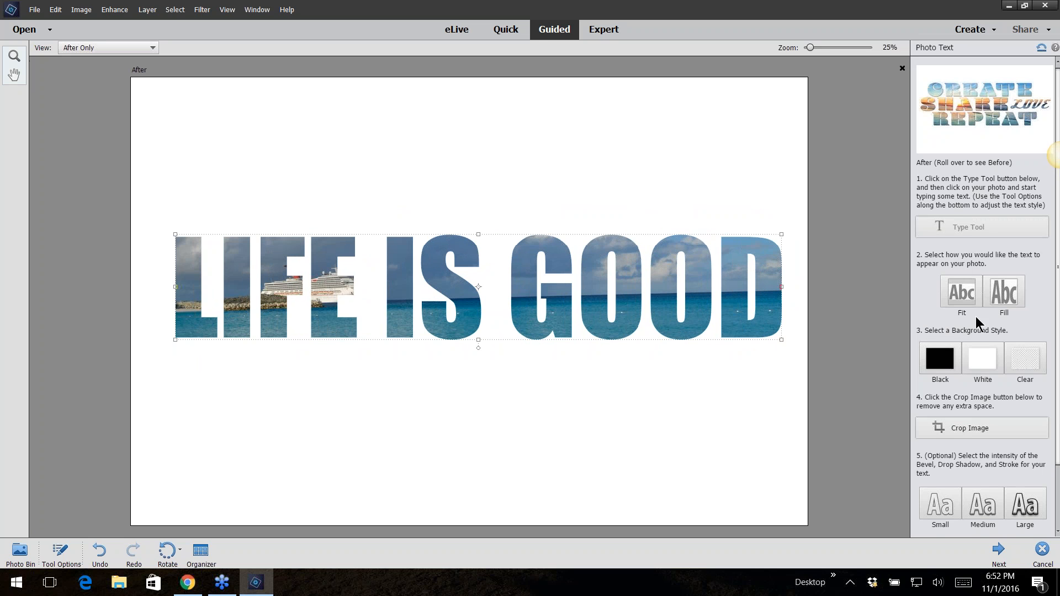
# Set the text appearance to Fit and the background style to Clear
pyautogui.click(967, 293)
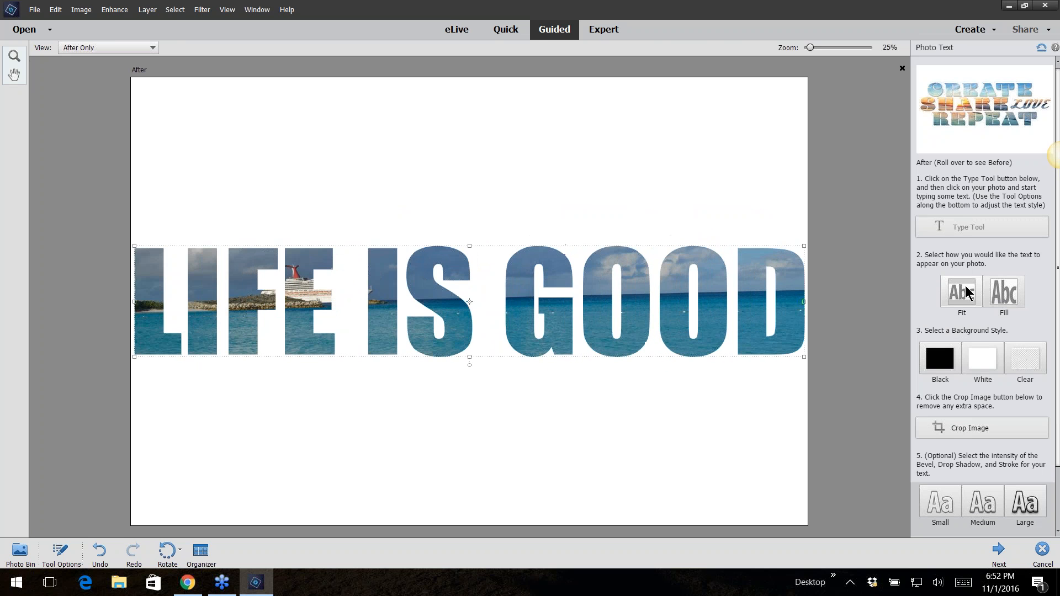
pyautogui.click(1006, 291)
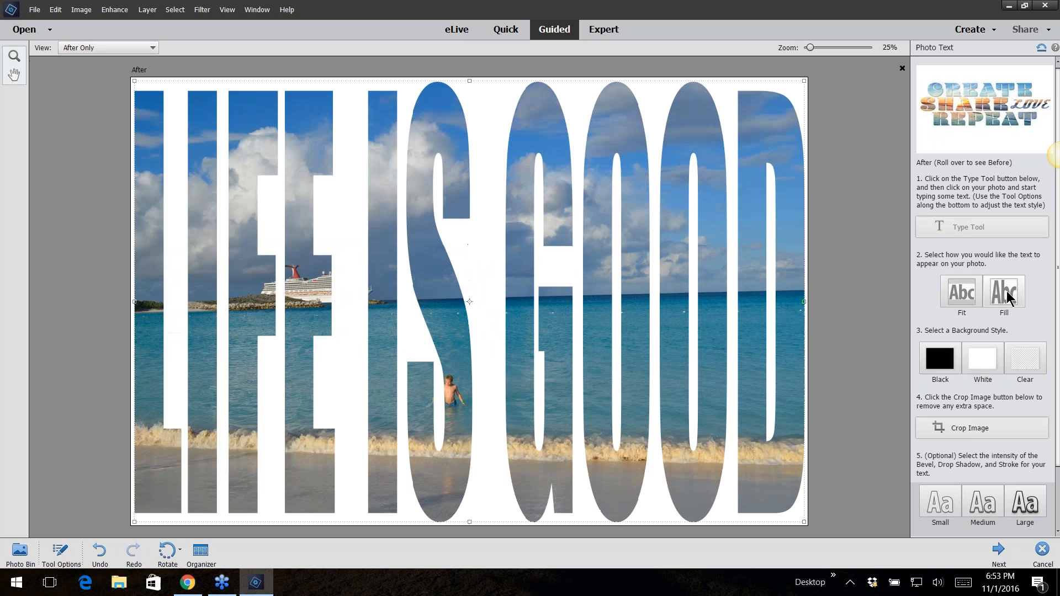
pyautogui.click(971, 300)
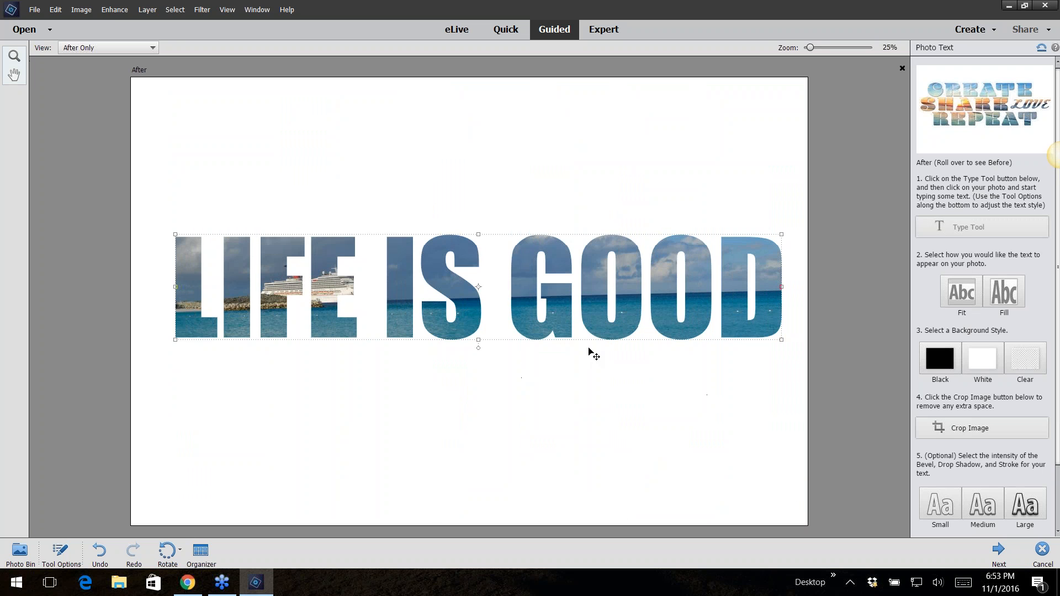
pyautogui.click(950, 365)
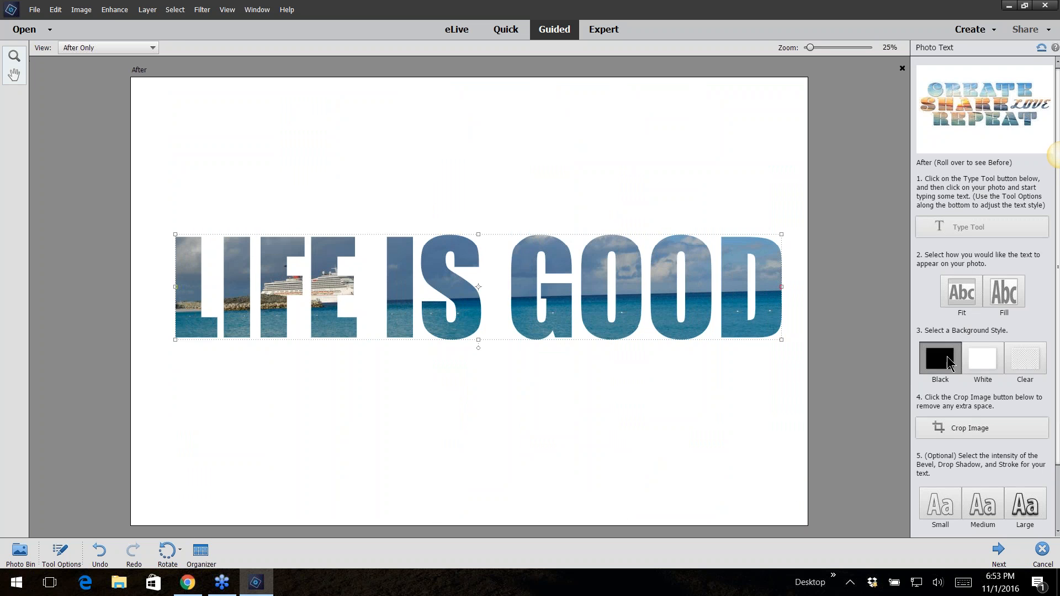
pyautogui.click(982, 369)
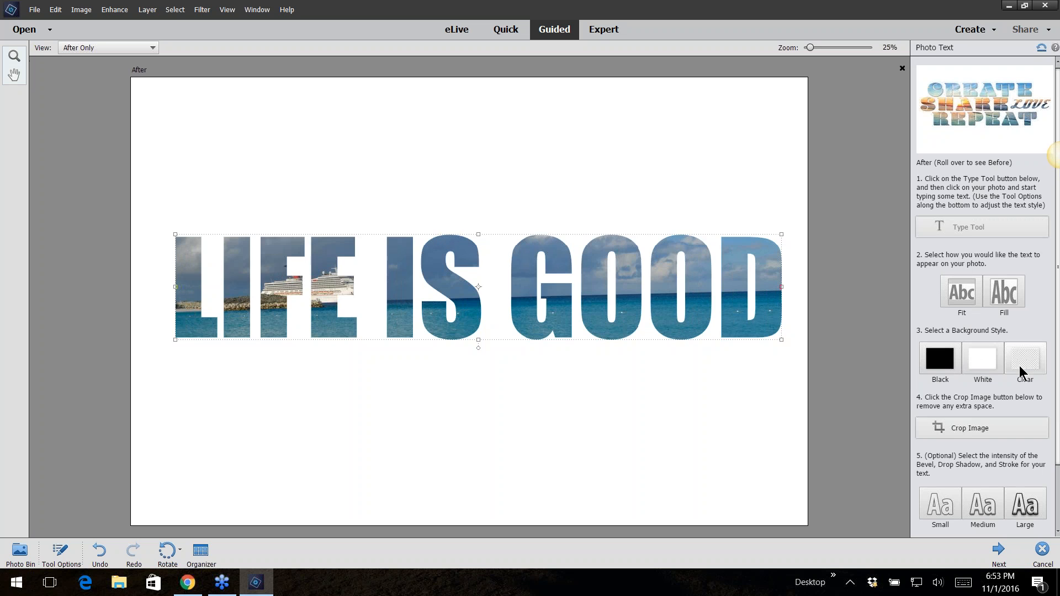
pyautogui.click(1018, 367)
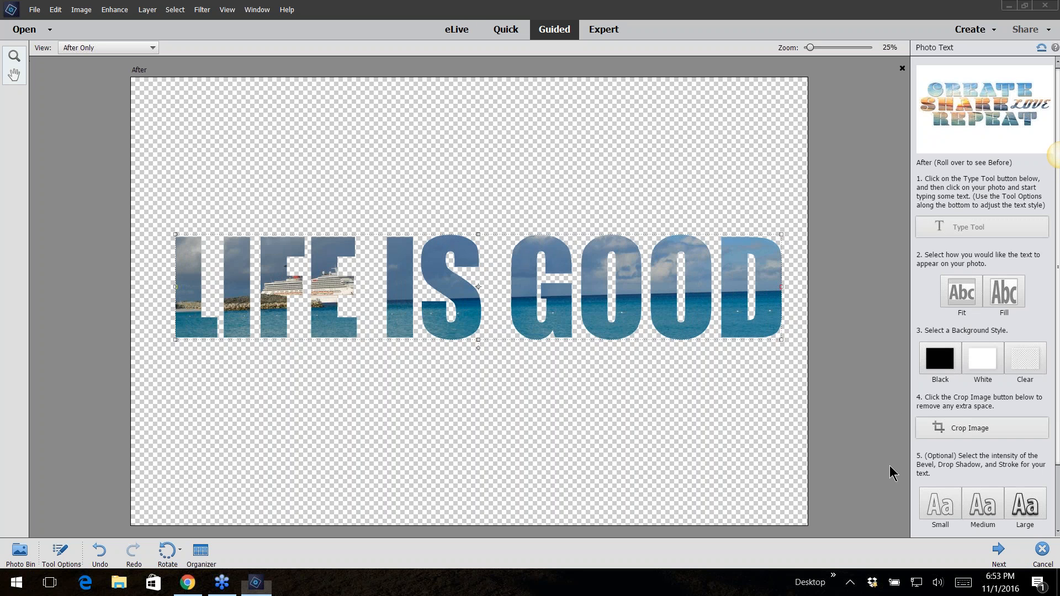
# Crop away the extra space and apply the Medium bevel, shadow and stroke intensity
pyautogui.click(979, 432)
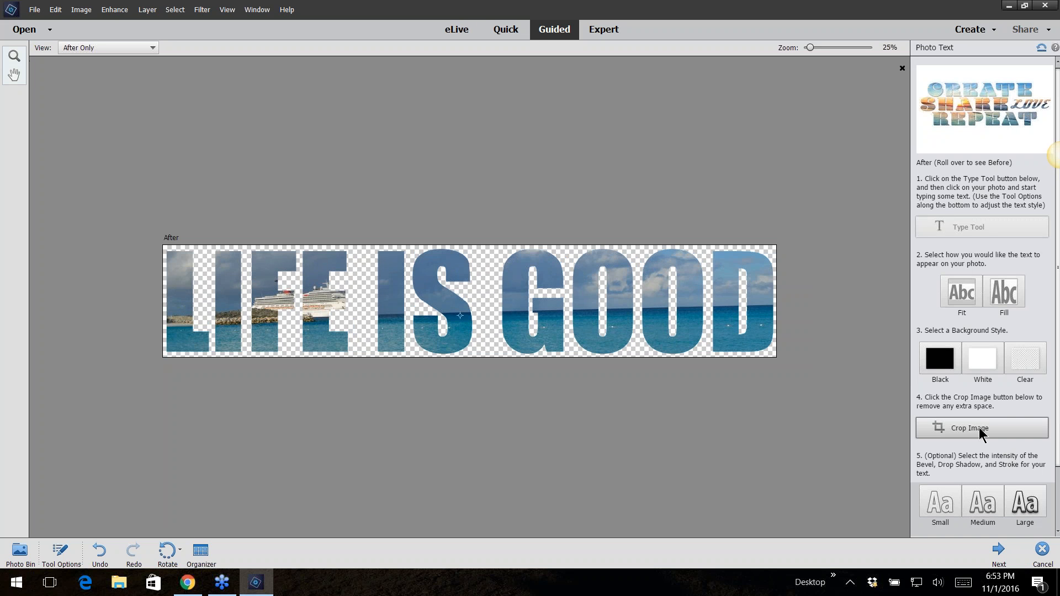
pyautogui.click(976, 499)
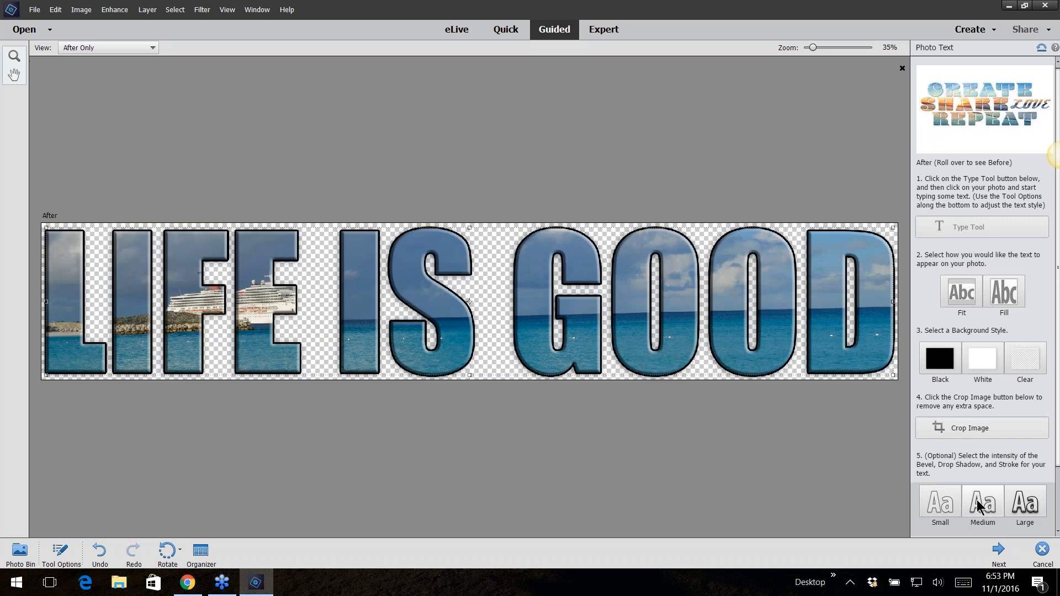
# Open the advanced style settings and set lighting angle 124°, shadow size 76 px, distance 9 px, opacity 86%, bevel size 35 px
pyautogui.moveTo(1057, 462); pyautogui.dragTo(1056, 540)
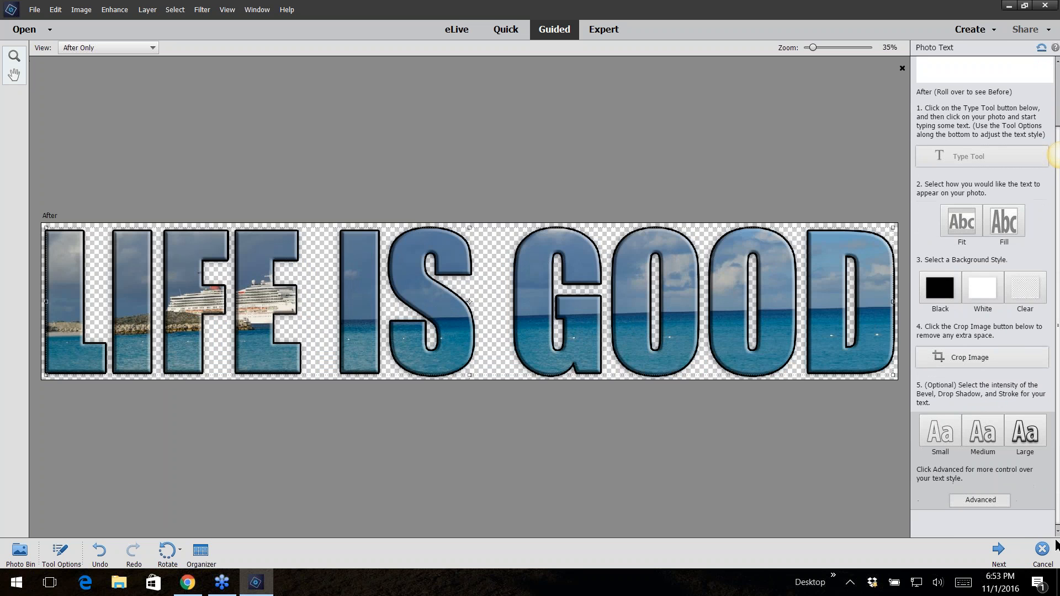
pyautogui.click(983, 502)
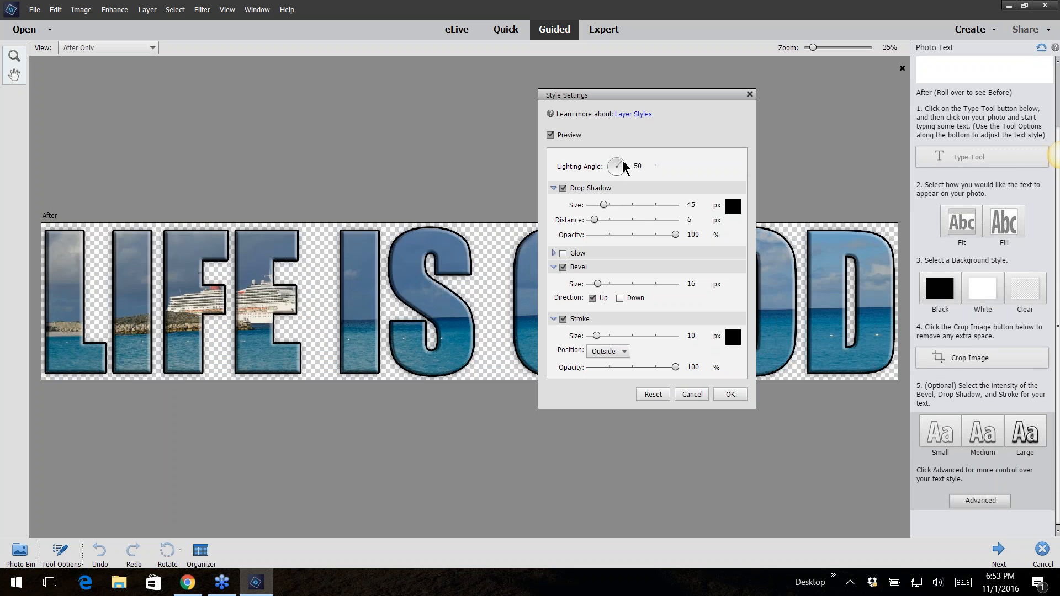
pyautogui.moveTo(627, 161); pyautogui.dragTo(614, 159)
pyautogui.moveTo(604, 205)
pyautogui.mouseDown()
pyautogui.moveTo(605, 220)
pyautogui.moveTo(595, 220)
pyautogui.mouseUp()
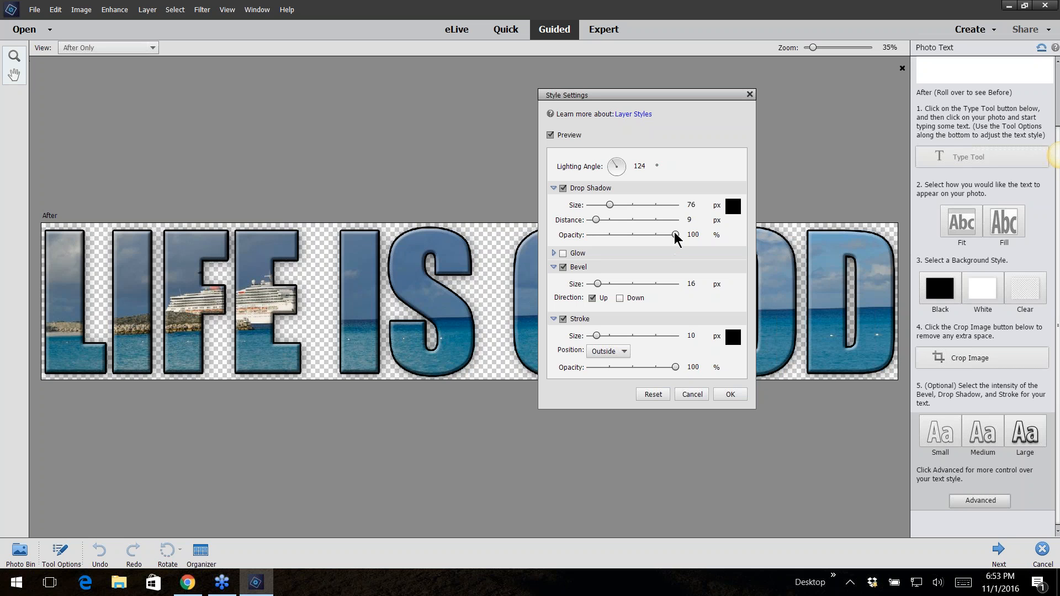
pyautogui.moveTo(675, 235)
pyautogui.mouseDown()
pyautogui.moveTo(634, 234)
pyautogui.moveTo(665, 236)
pyautogui.mouseUp()
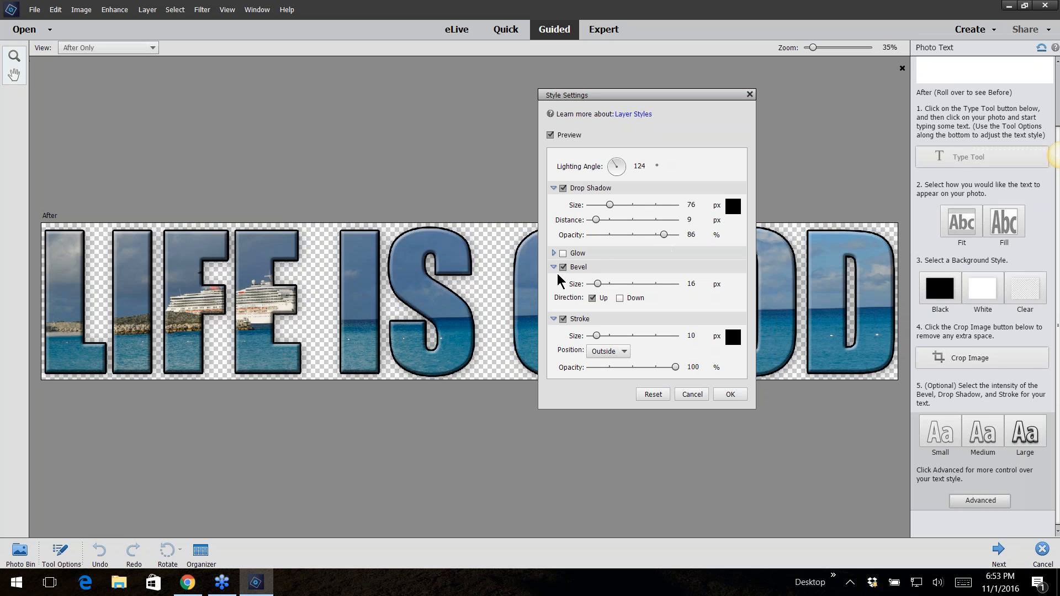
pyautogui.moveTo(596, 284); pyautogui.dragTo(601, 284)
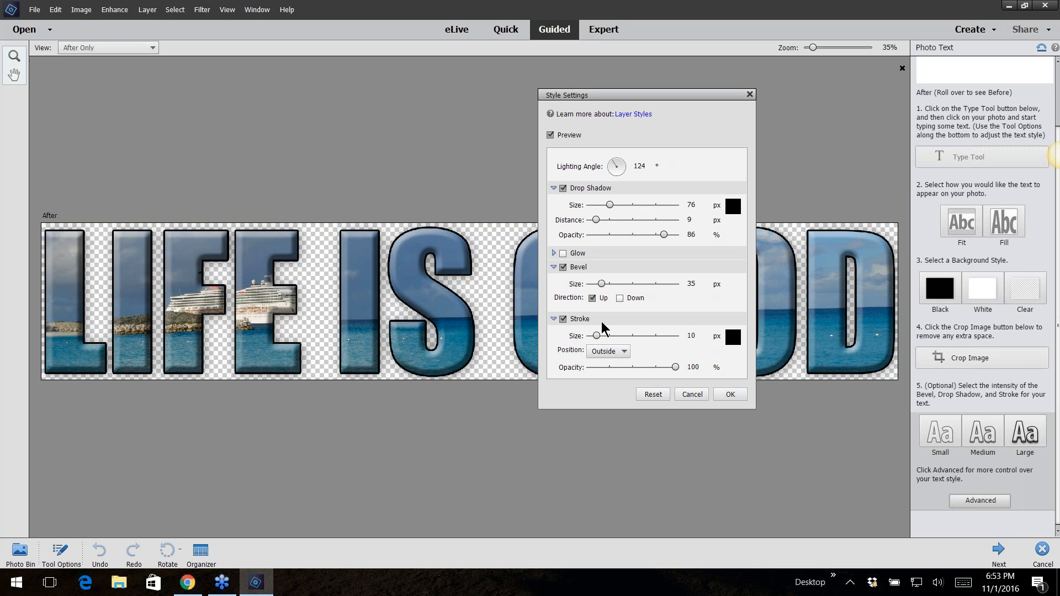
# Set the text stroke colour to 566b86 by sampling it from the lettering, and accept the style settings
pyautogui.click(563, 319)
pyautogui.click(563, 319)
pyautogui.click(733, 337)
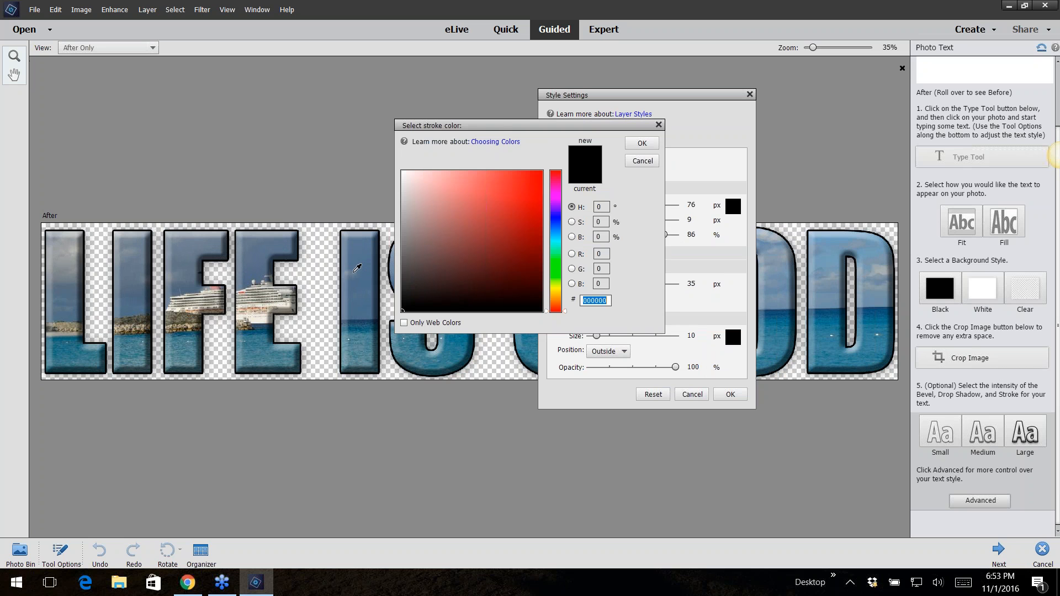
pyautogui.click(363, 315)
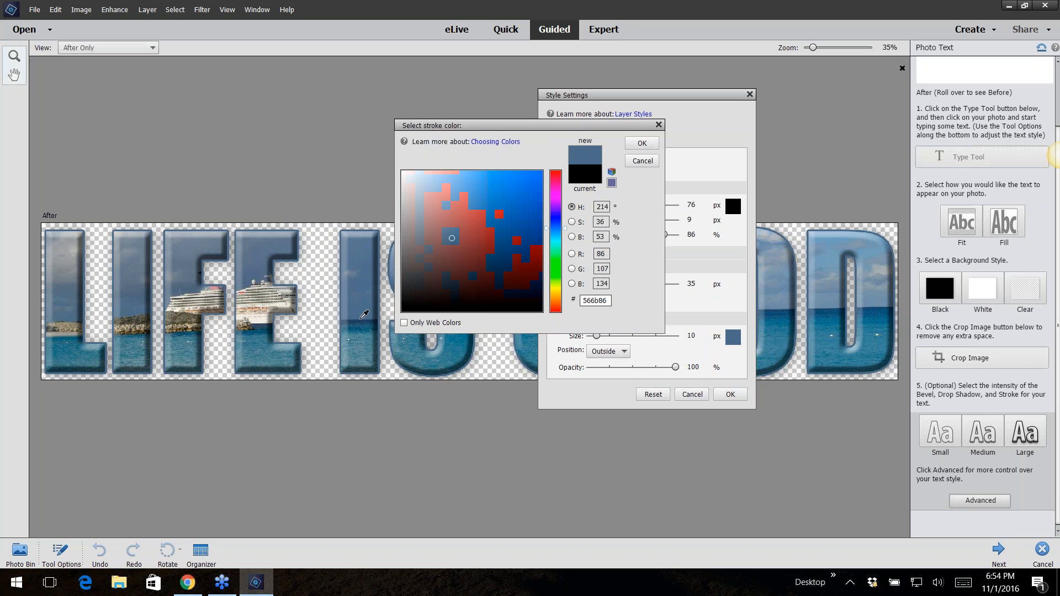
pyautogui.click(639, 145)
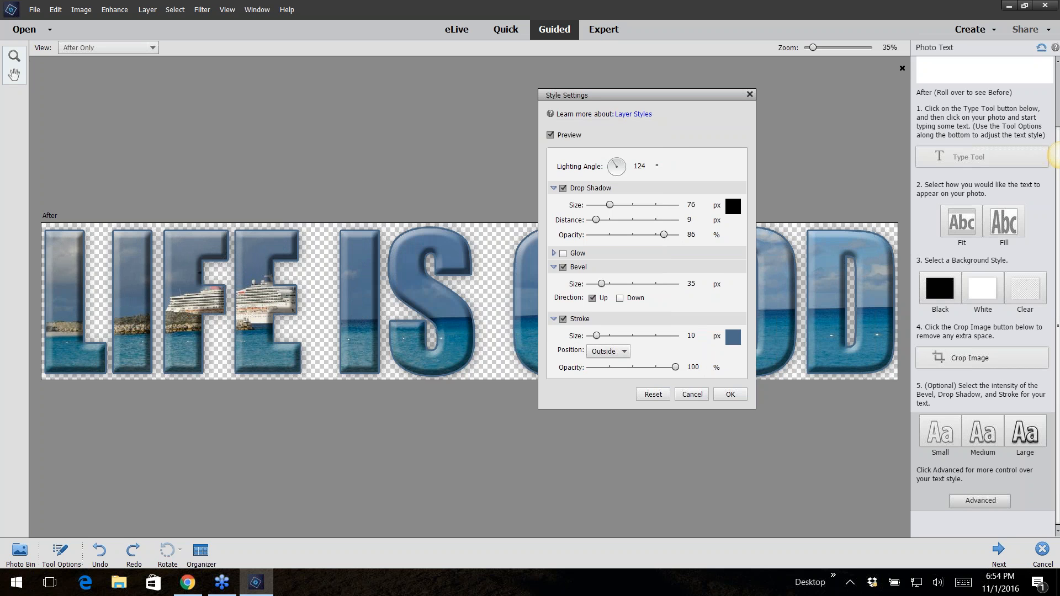
pyautogui.click(730, 394)
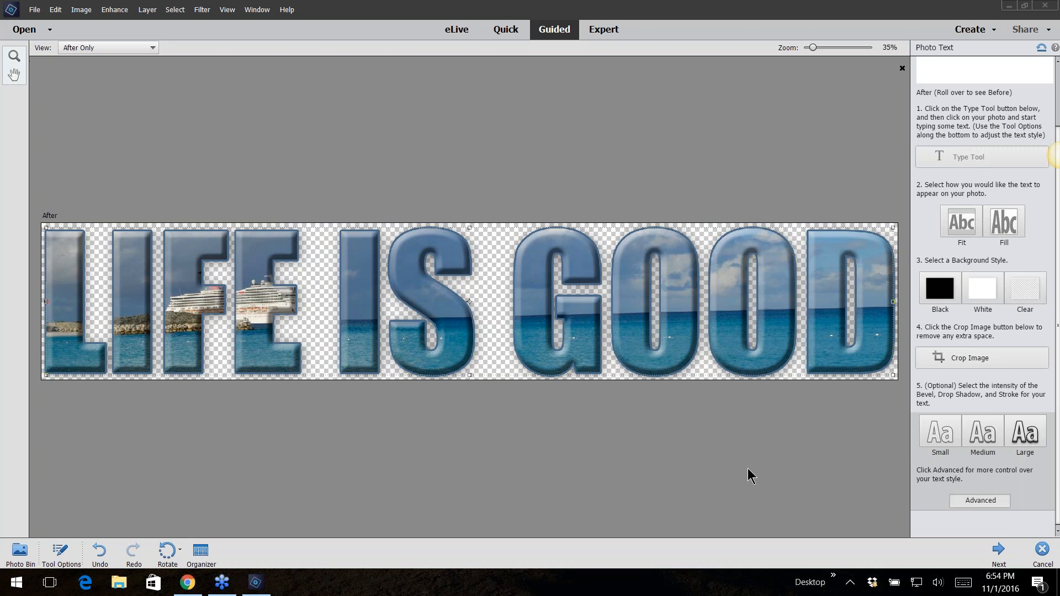
# Finish the Photo Text edit and save it as a PNG named phototext-text2 with default PNG options
pyautogui.click(998, 548)
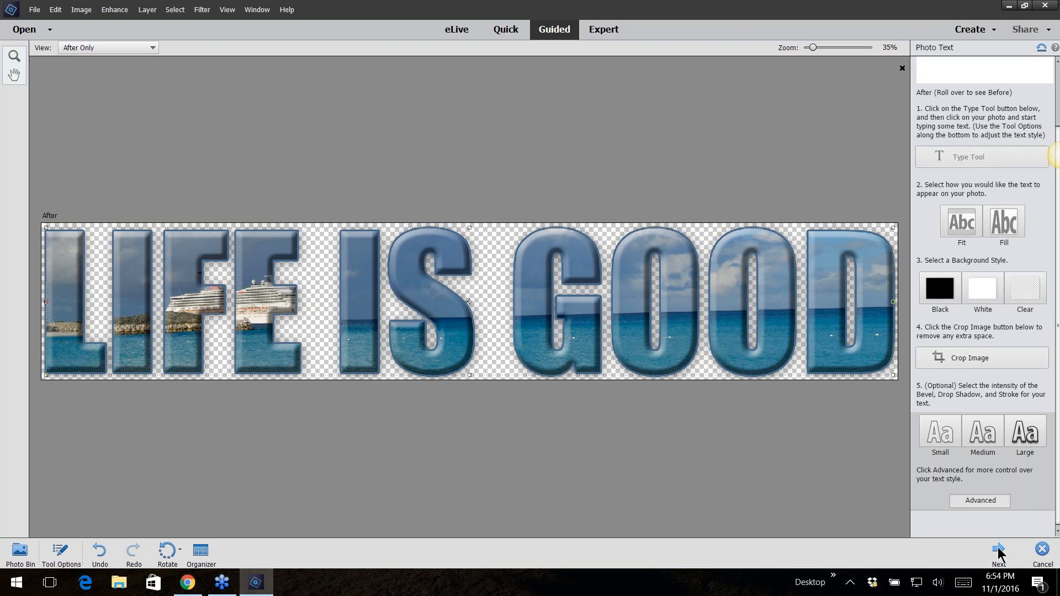
pyautogui.click(998, 550)
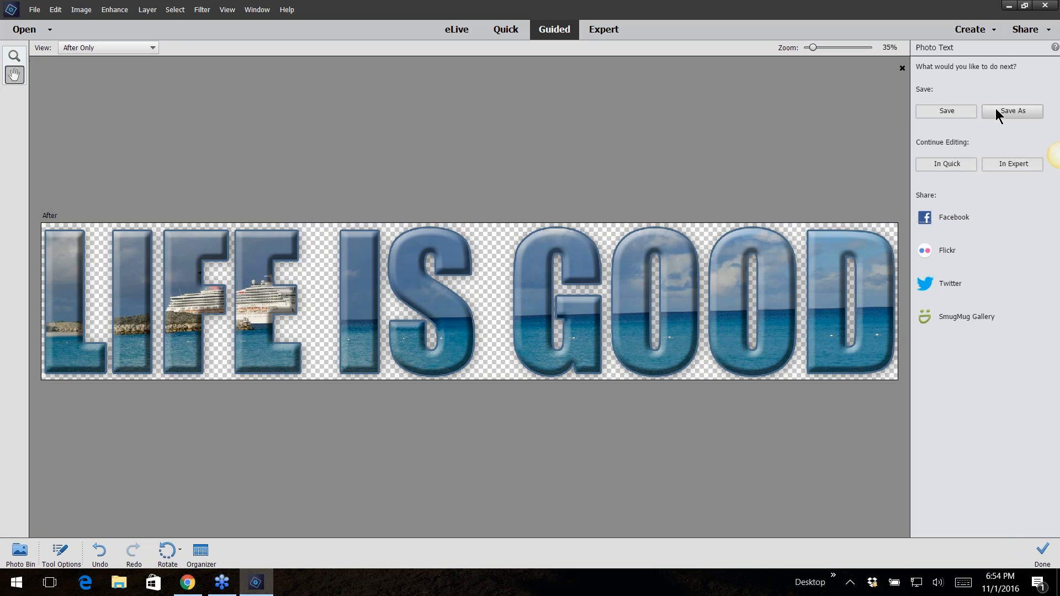
pyautogui.click(999, 110)
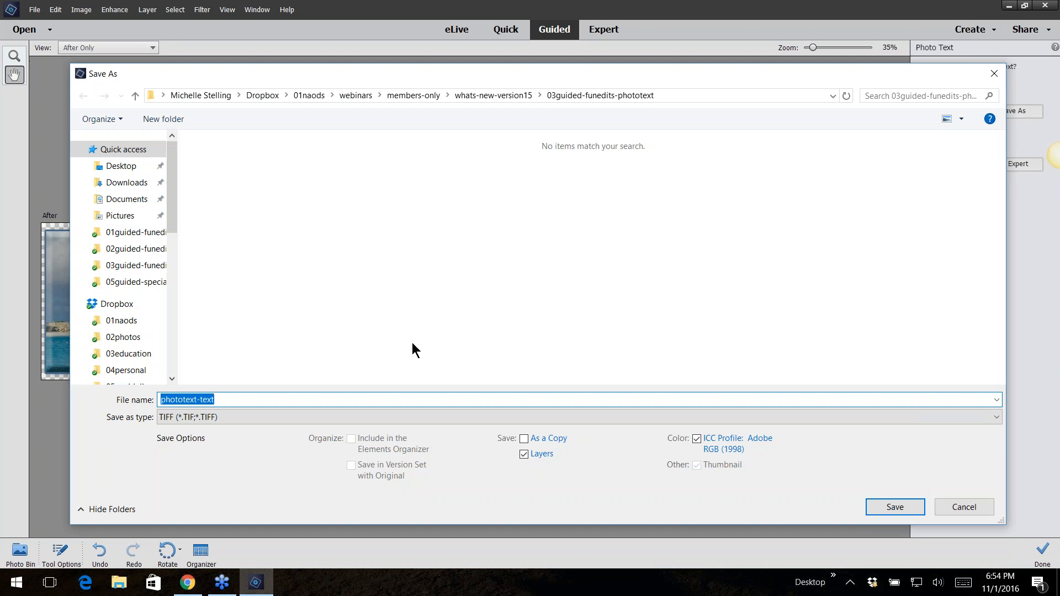
pyautogui.click(236, 415)
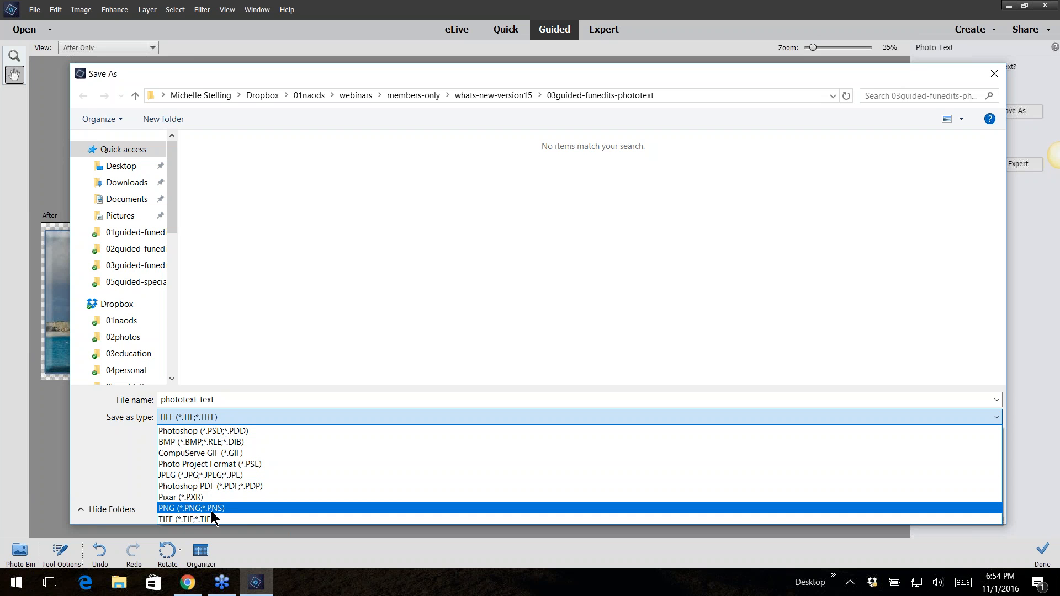
pyautogui.click(163, 508)
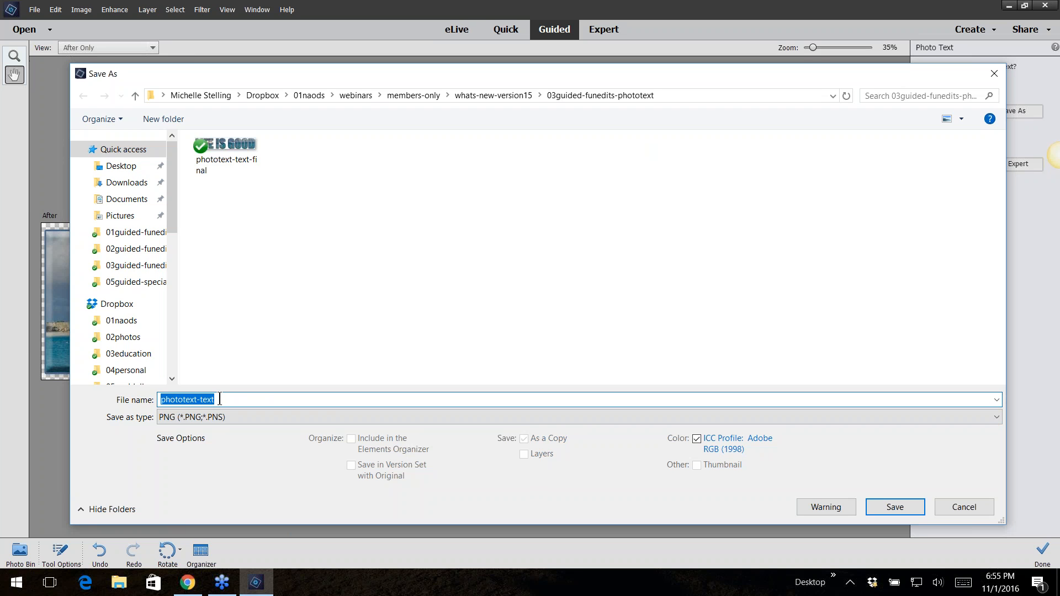
pyautogui.click(219, 399)
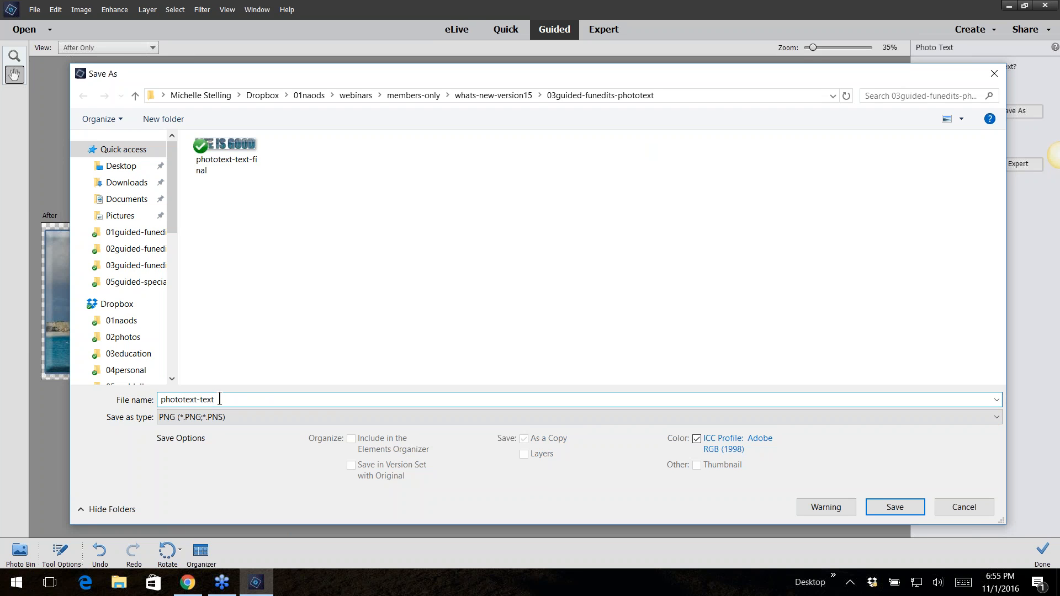
pyautogui.click(896, 506)
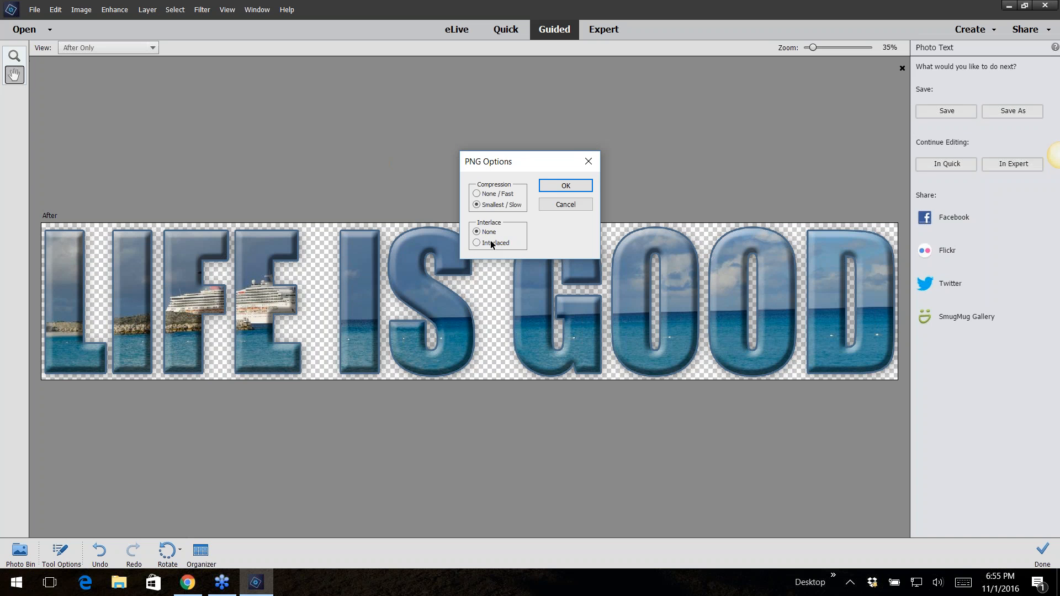
pyautogui.click(560, 186)
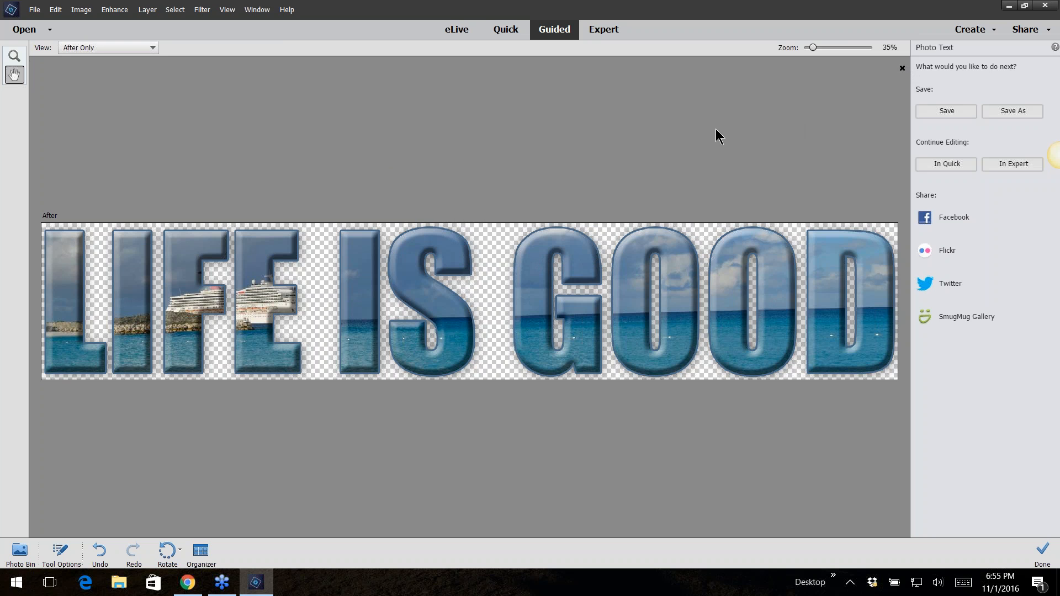
# Close the Photo Text document without saving changes and open phototext-mainphoto in Expert mode
pyautogui.click(902, 69)
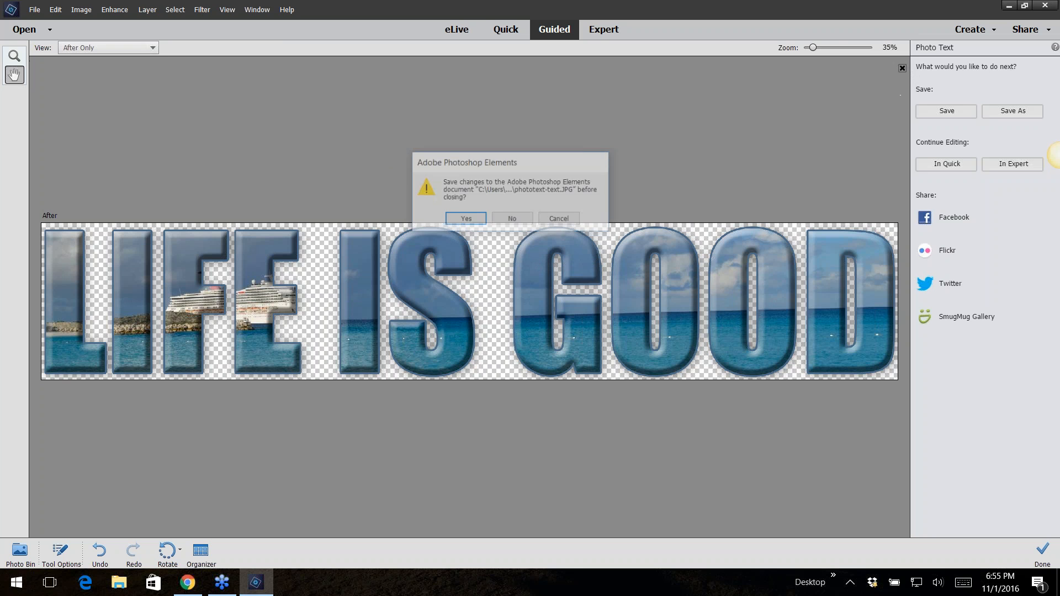
pyautogui.click(510, 218)
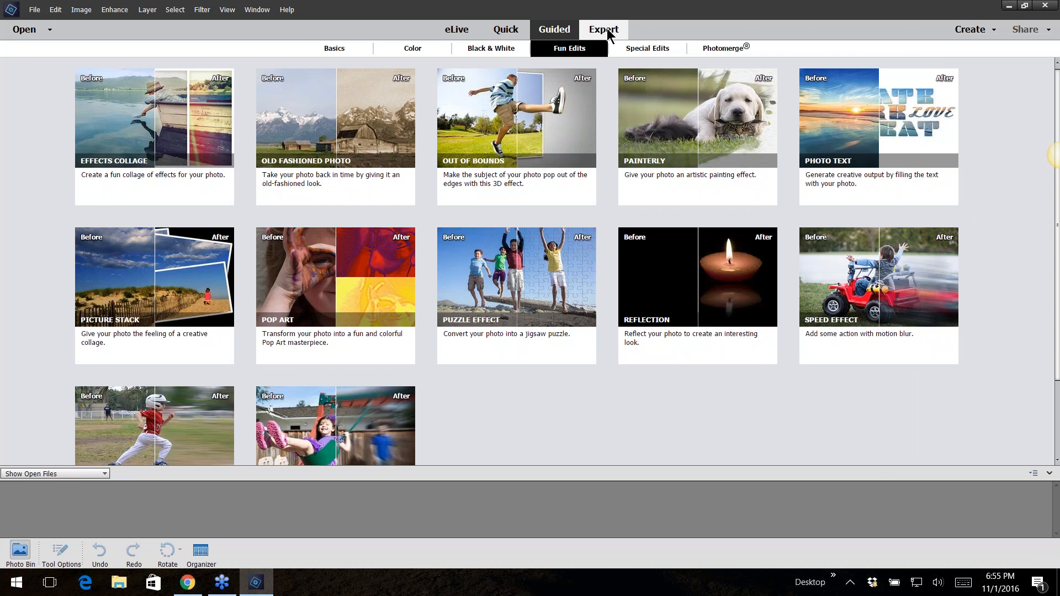
pyautogui.click(607, 29)
pyautogui.click(34, 9)
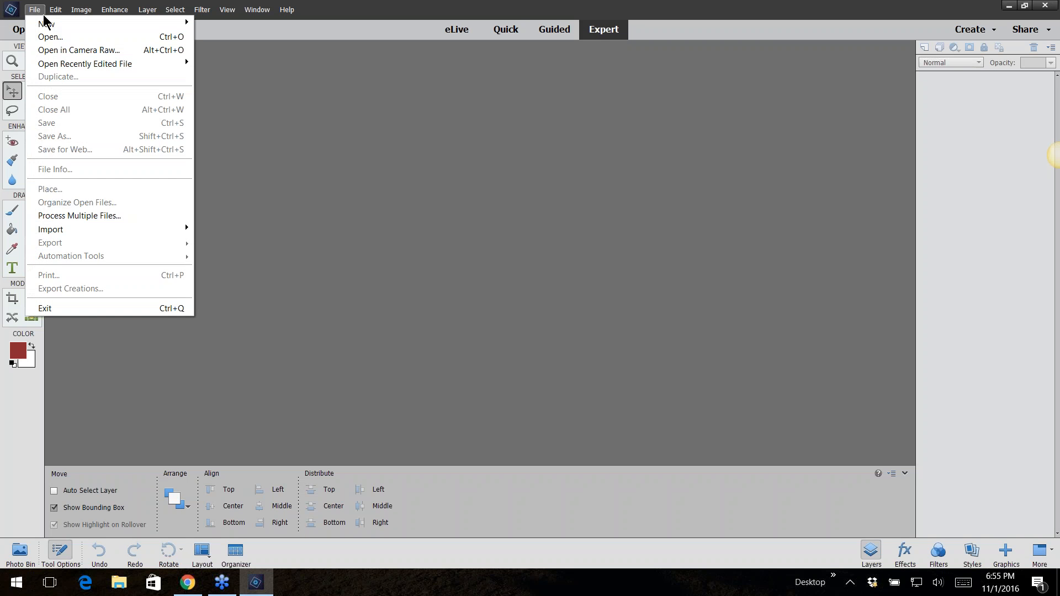
pyautogui.click(50, 37)
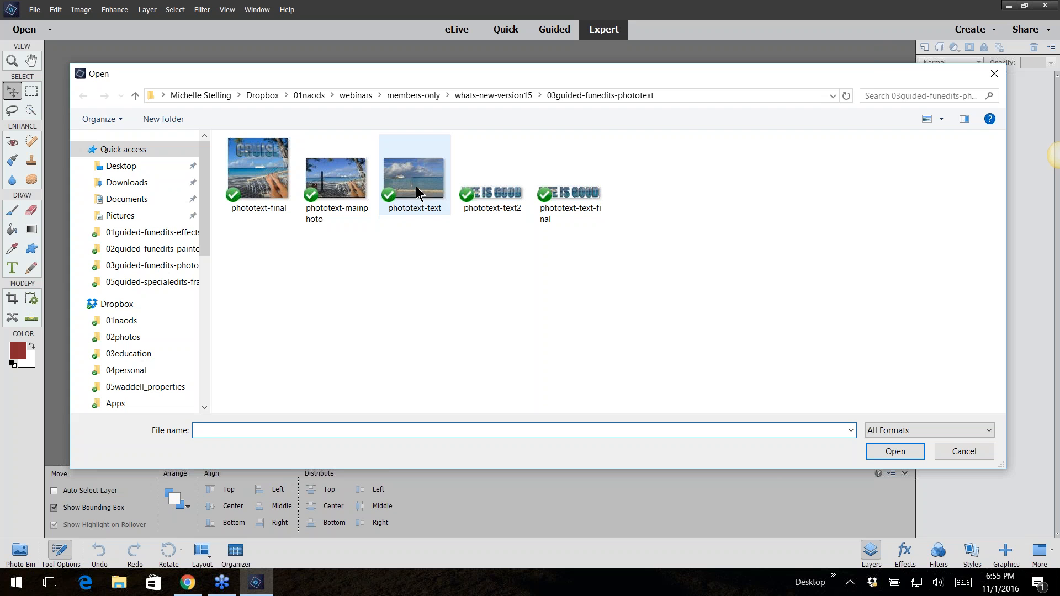
pyautogui.click(337, 177)
pyautogui.click(895, 451)
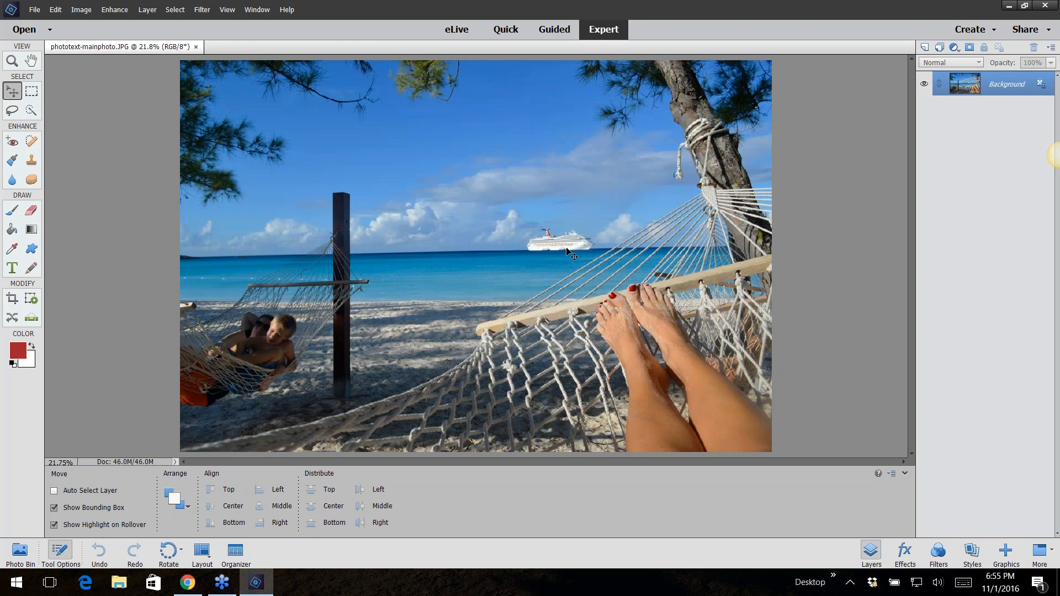
# Crop the beach photo to an 8 in by 8 in square framing the ship and hammock
pyautogui.click(12, 299)
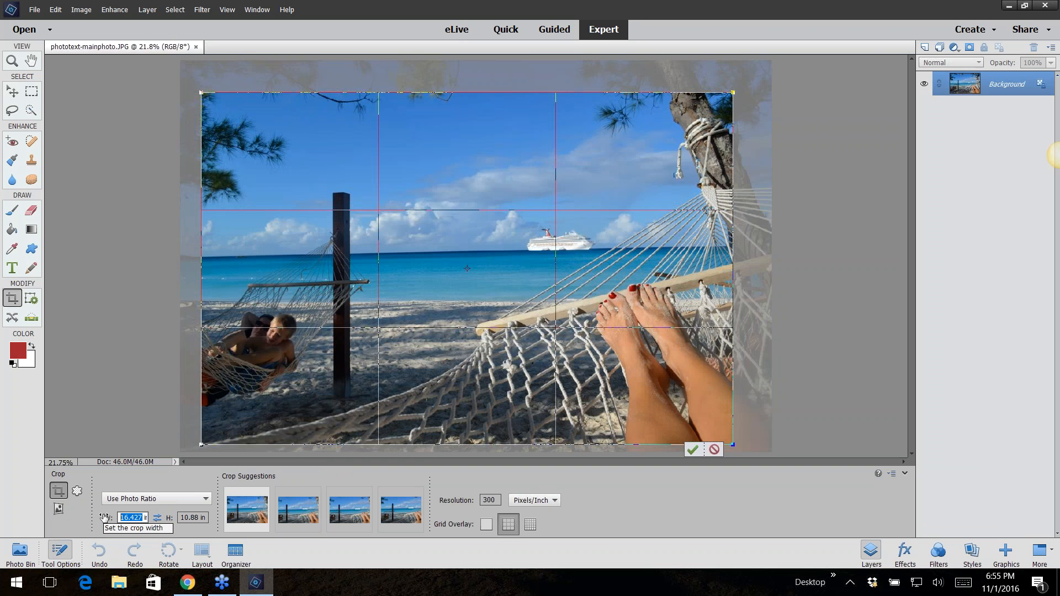
pyautogui.write('8')
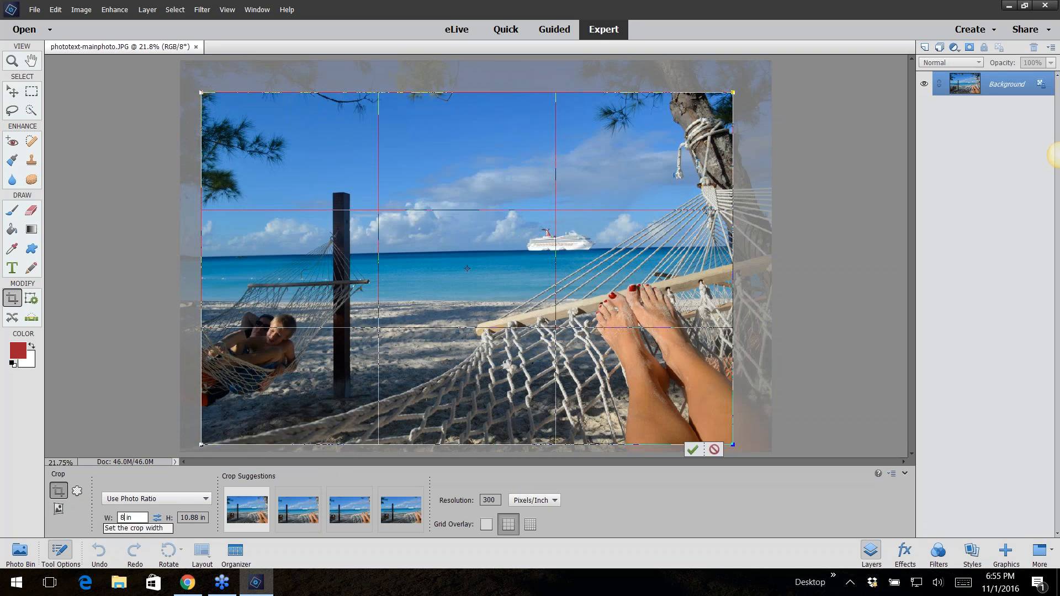
pyautogui.click(196, 519)
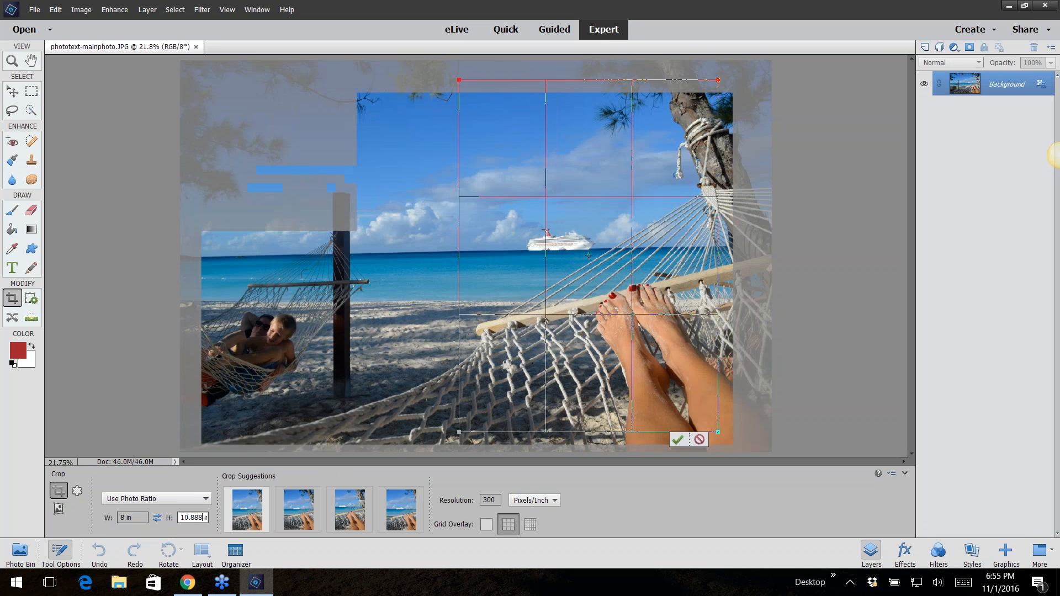
pyautogui.doubleClick(200, 519)
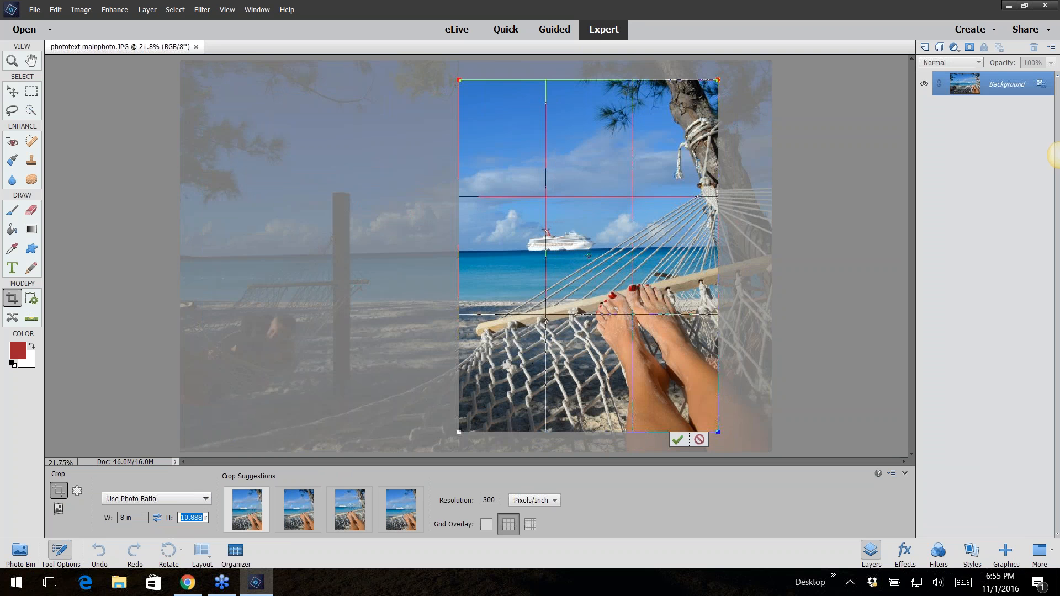
pyautogui.write('8')
pyautogui.click(646, 497)
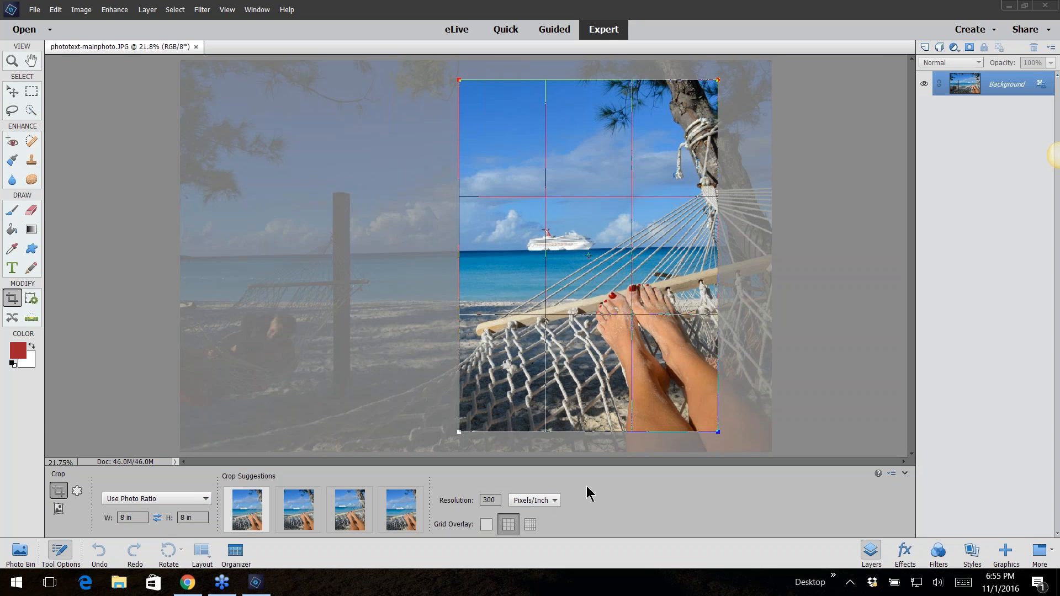
pyautogui.click(396, 298)
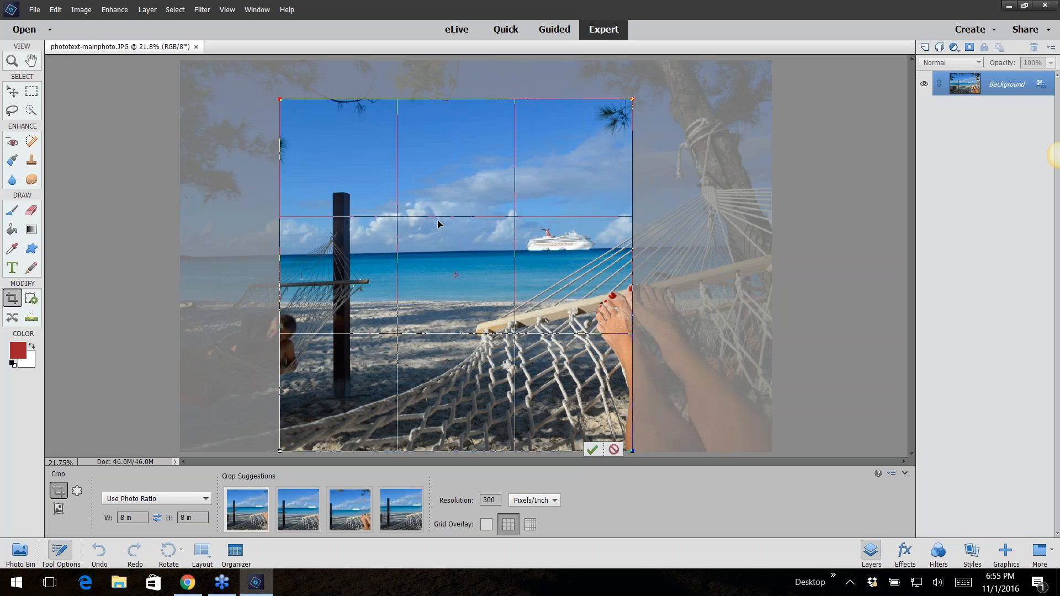
pyautogui.moveTo(439, 235); pyautogui.dragTo(558, 229)
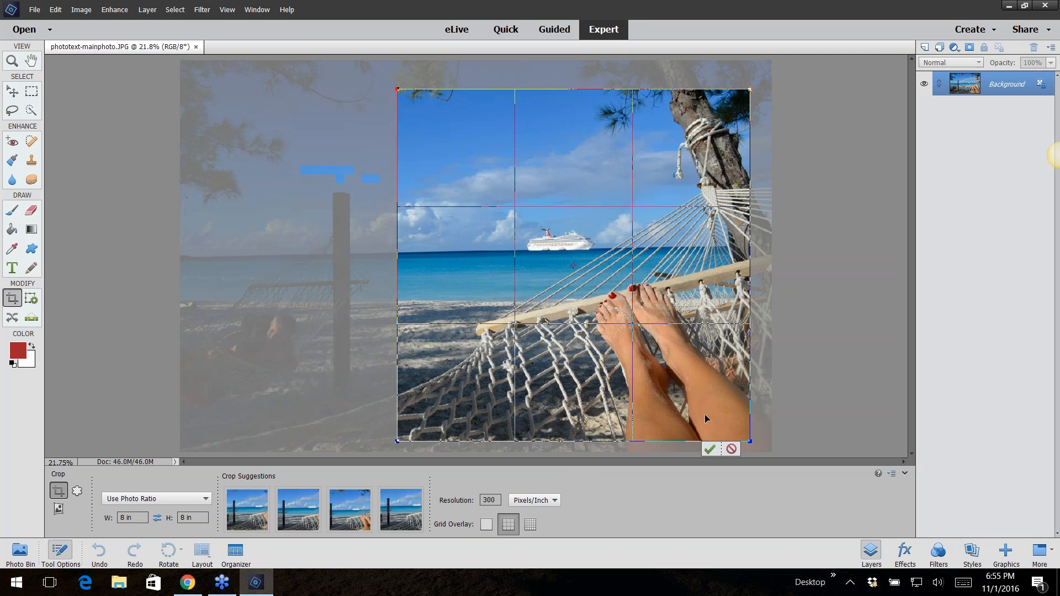
pyautogui.click(710, 447)
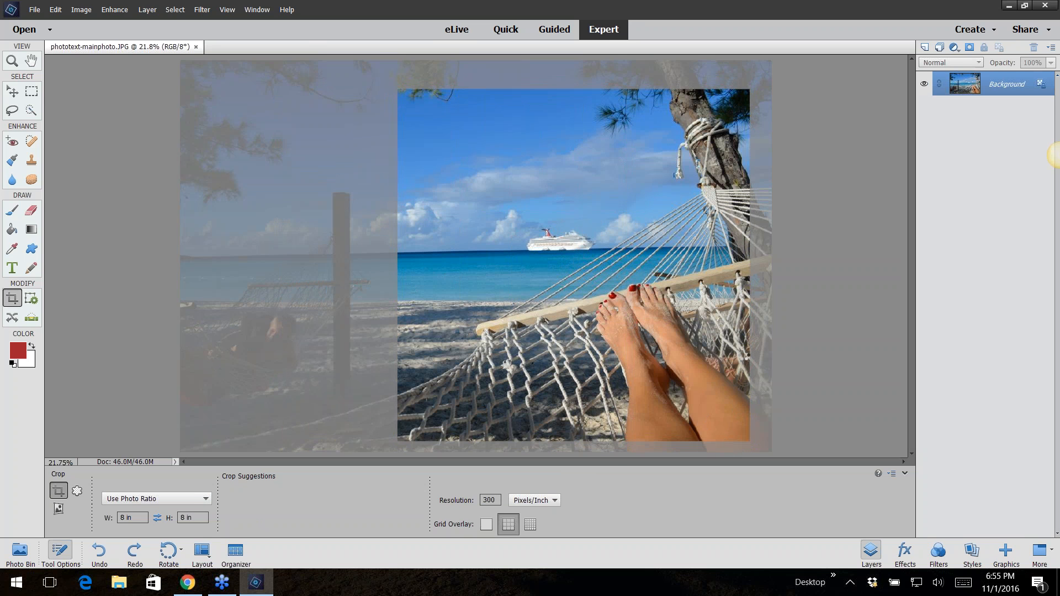
# Place phototext-text2 into the photo, move it near the top and scale it to about 45%
pyautogui.click(35, 9)
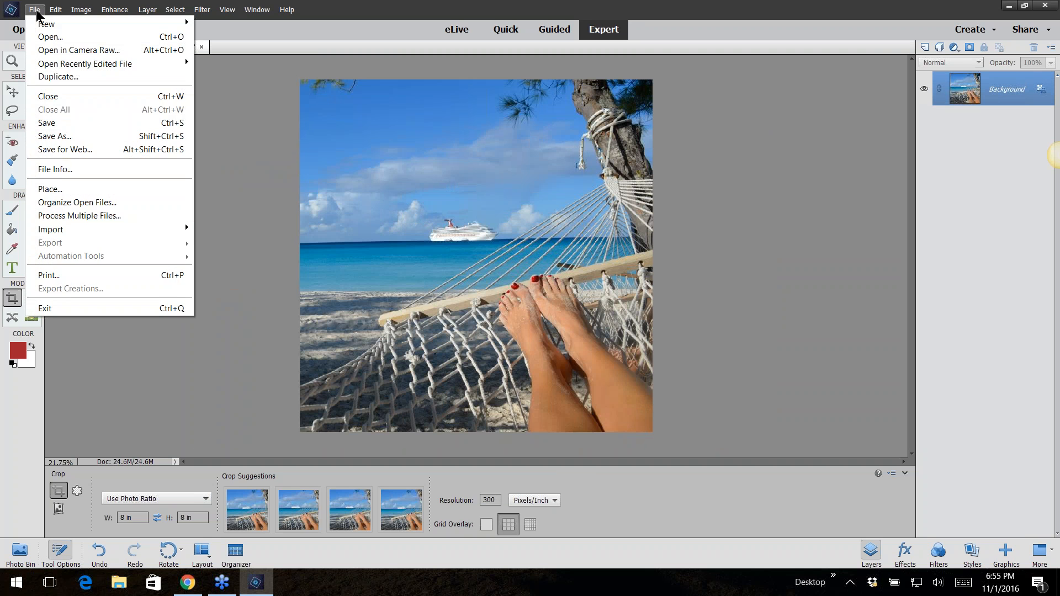
pyautogui.click(62, 190)
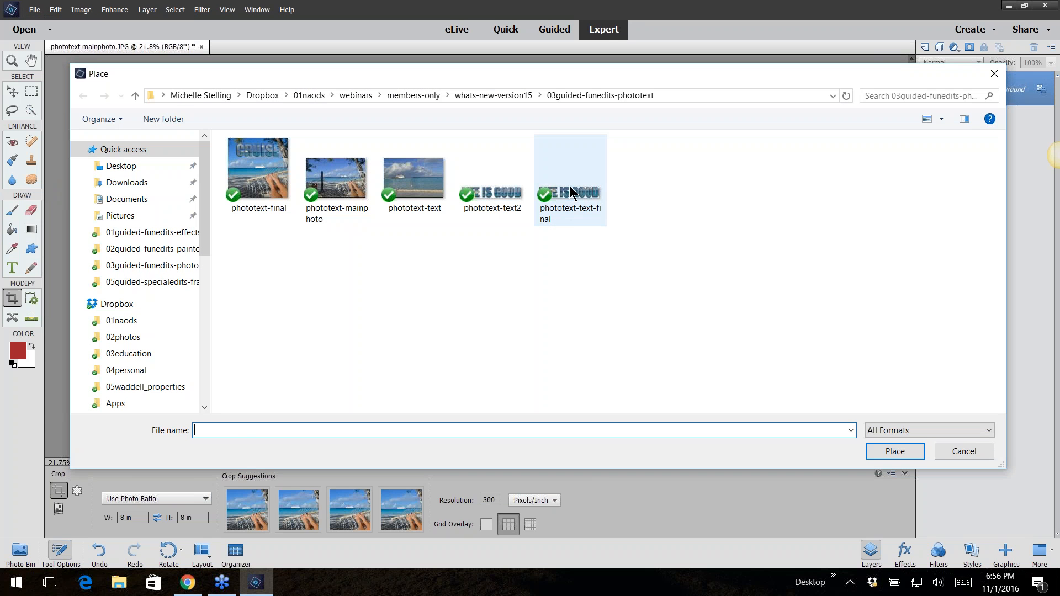
pyautogui.click(513, 195)
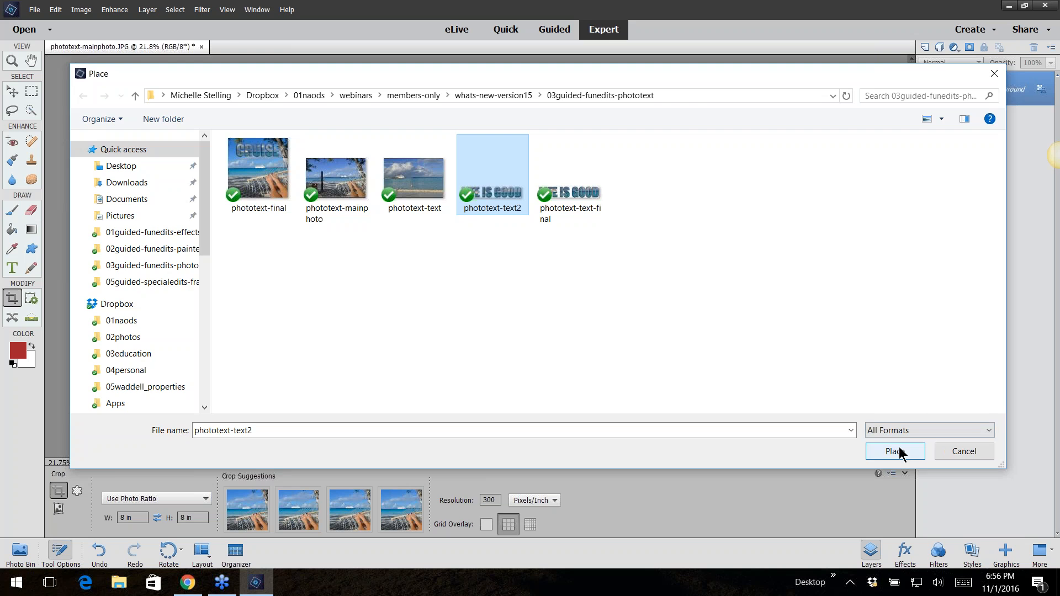
pyautogui.click(898, 451)
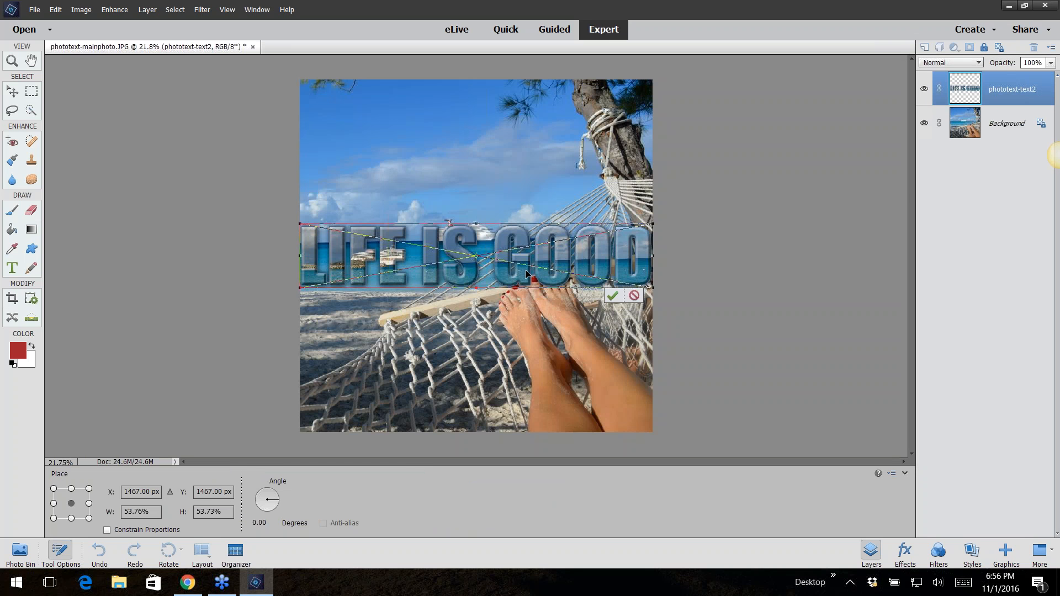
pyautogui.moveTo(526, 272); pyautogui.dragTo(526, 148)
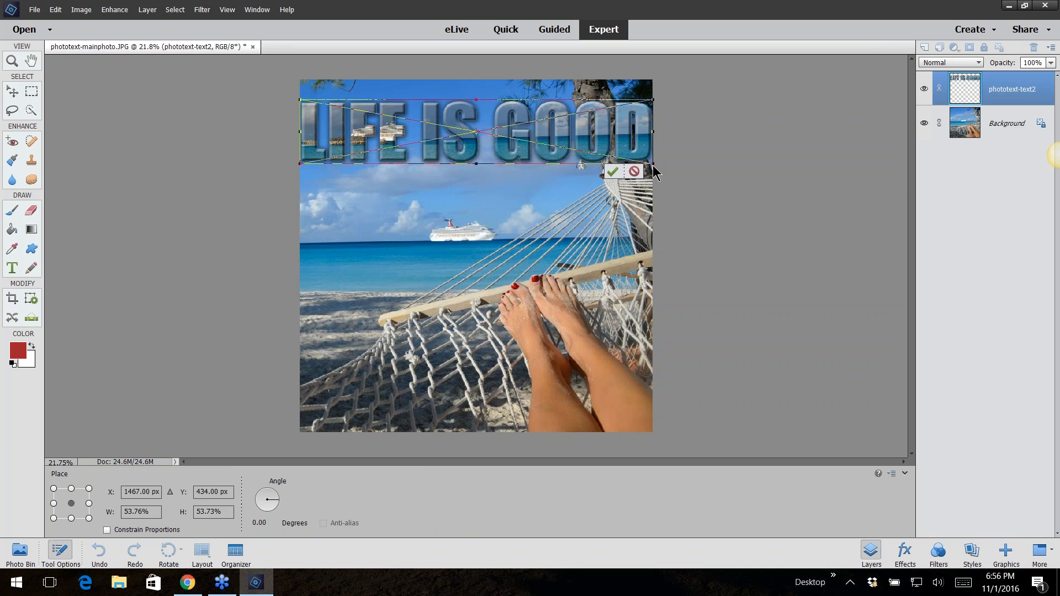
pyautogui.moveTo(654, 165); pyautogui.dragTo(574, 155)
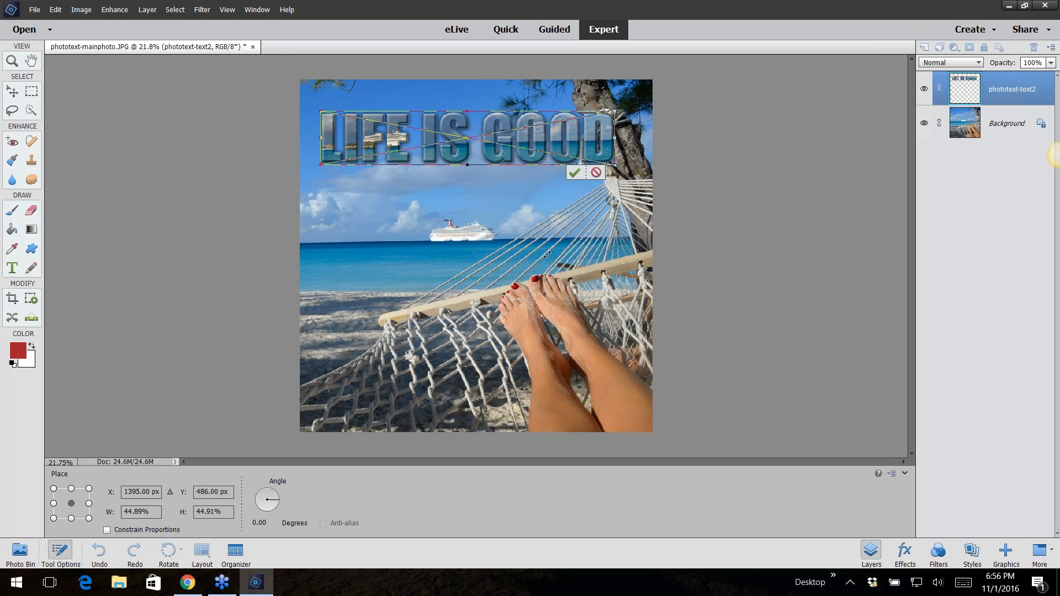
pyautogui.press('c')
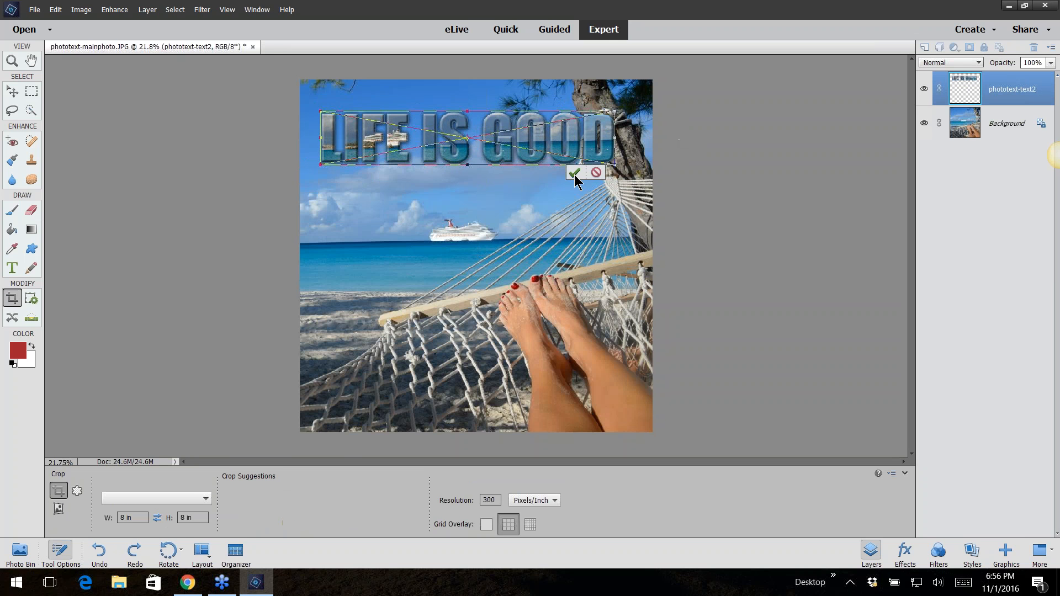
pyautogui.click(574, 173)
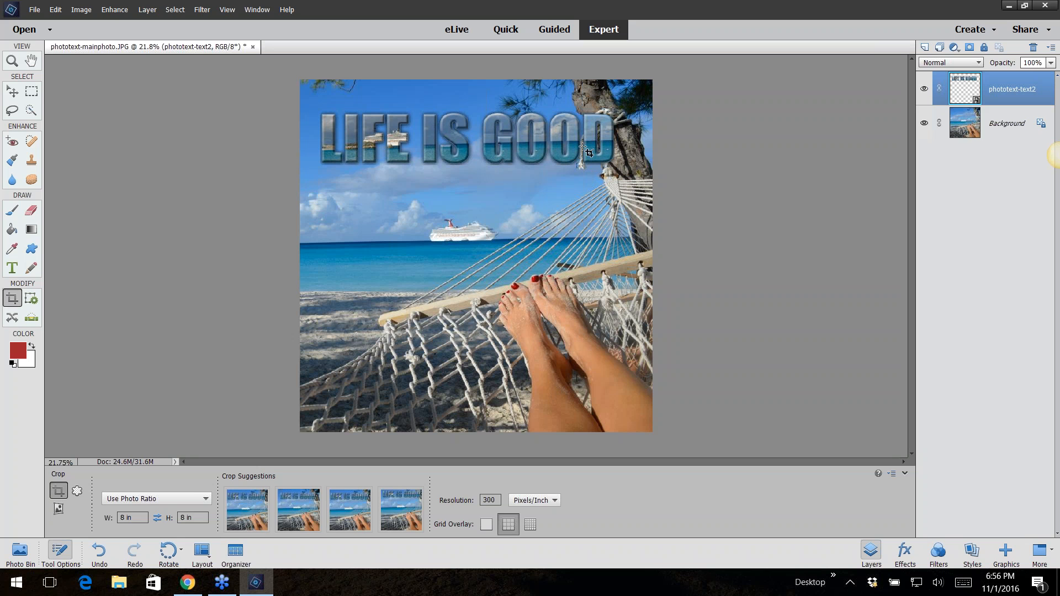
# Move the LIFE IS GOOD text slightly higher, then close the beach photo without saving changes
pyautogui.click(11, 91)
pyautogui.moveTo(574, 148)
pyautogui.mouseDown()
pyautogui.moveTo(574, 223)
pyautogui.moveTo(573, 138)
pyautogui.mouseUp()
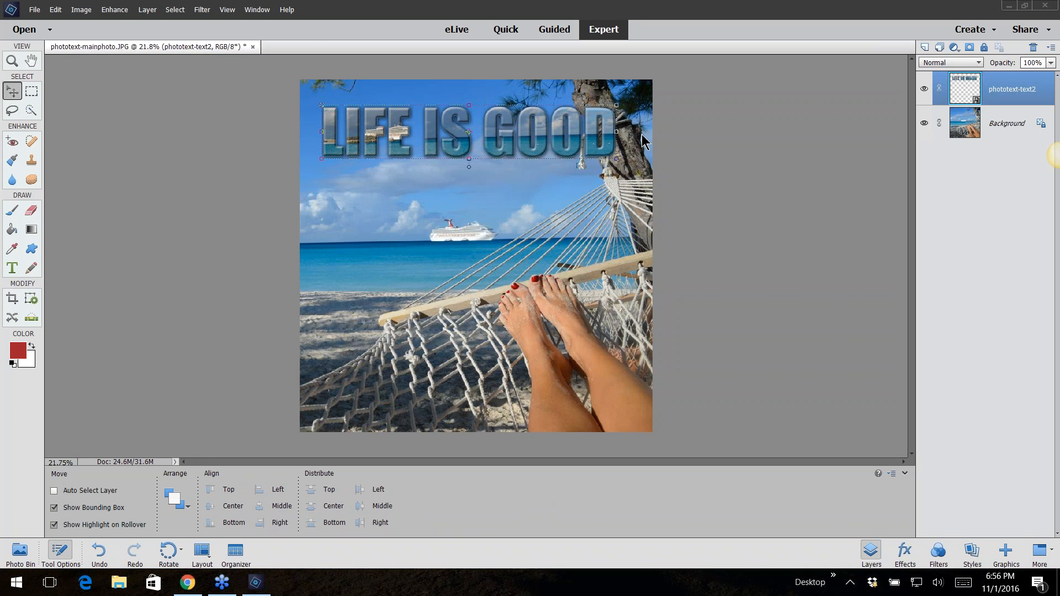
pyautogui.click(252, 48)
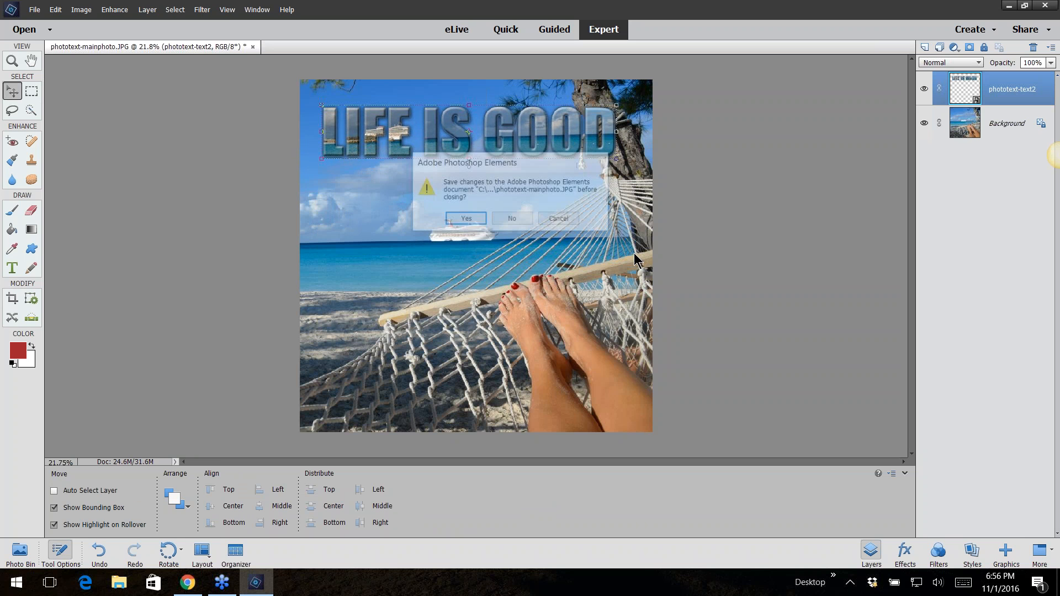
pyautogui.click(514, 217)
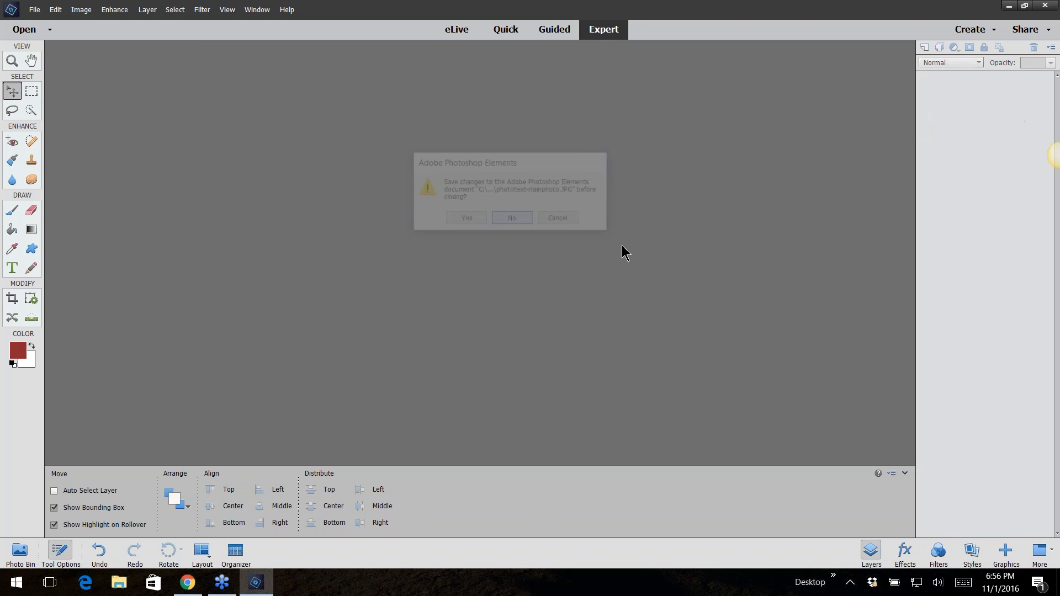
# Open speedpan-photo from the 04guided-funedits-speedpan folder
pyautogui.click(34, 10)
pyautogui.click(55, 37)
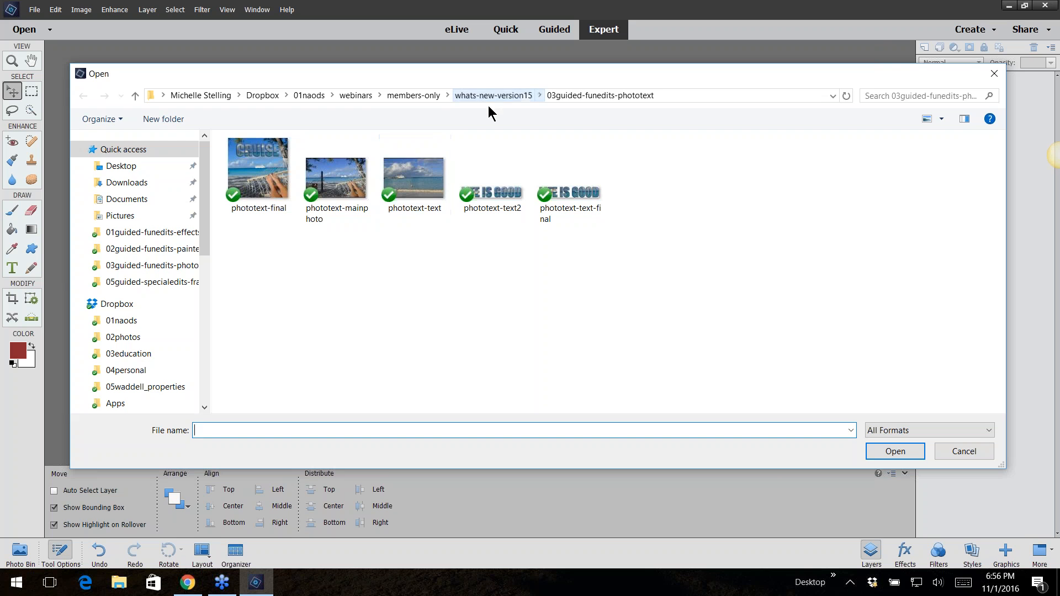
pyautogui.click(493, 96)
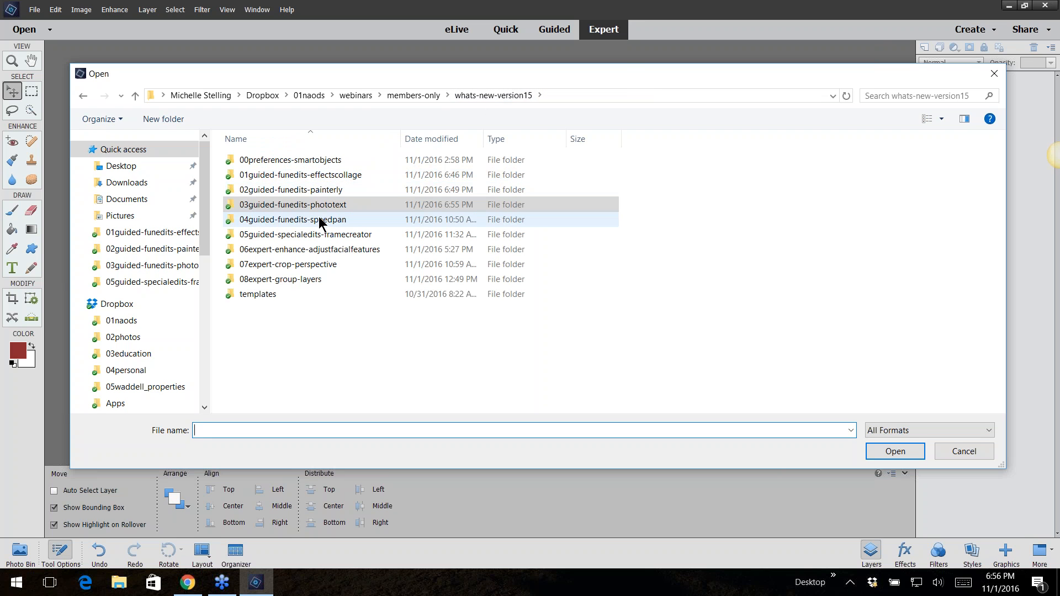
pyautogui.doubleClick(353, 220)
pyautogui.doubleClick(241, 158)
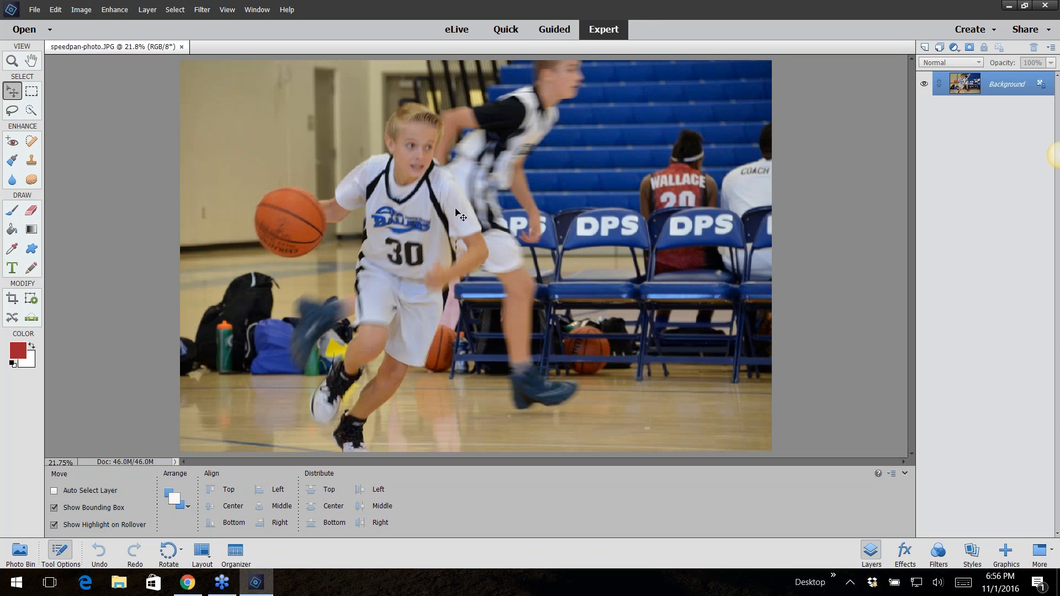
# Start the Speed Pan guided Fun Edit for the basketball photo
pyautogui.click(555, 30)
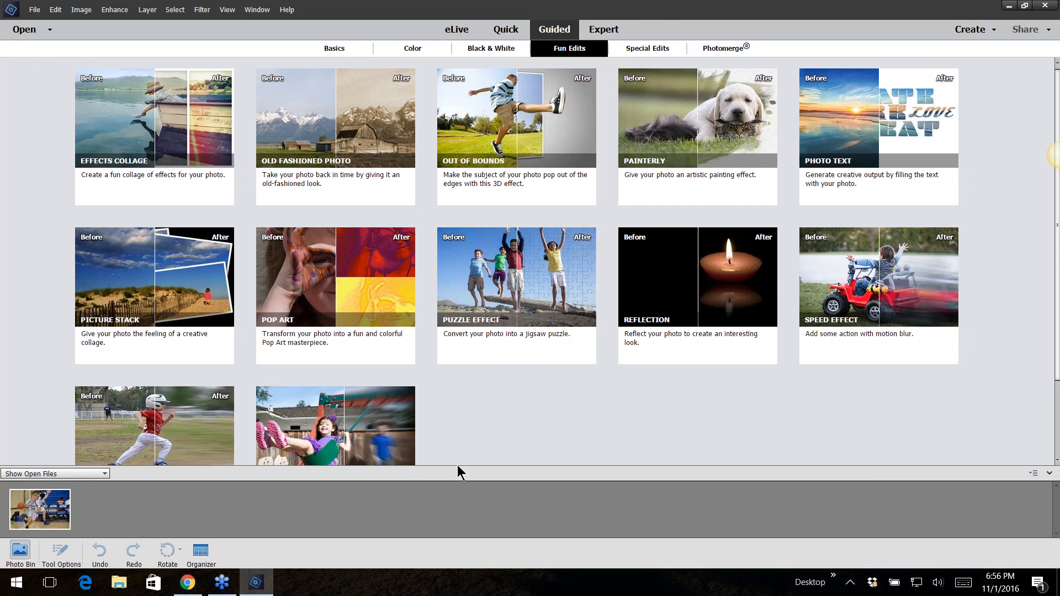
pyautogui.scroll(-1, 442, 398)
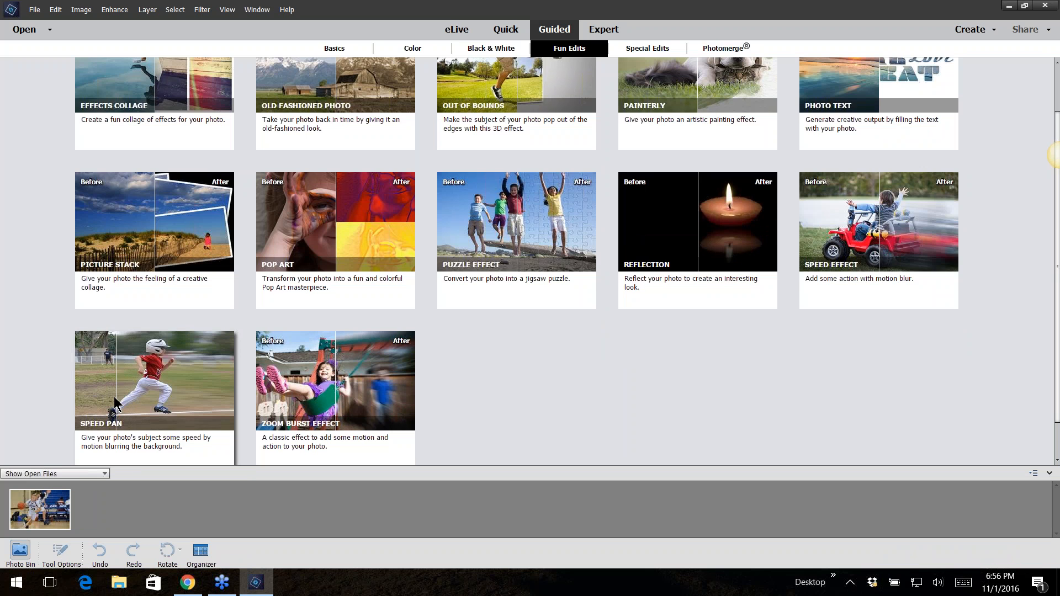
pyautogui.click(158, 395)
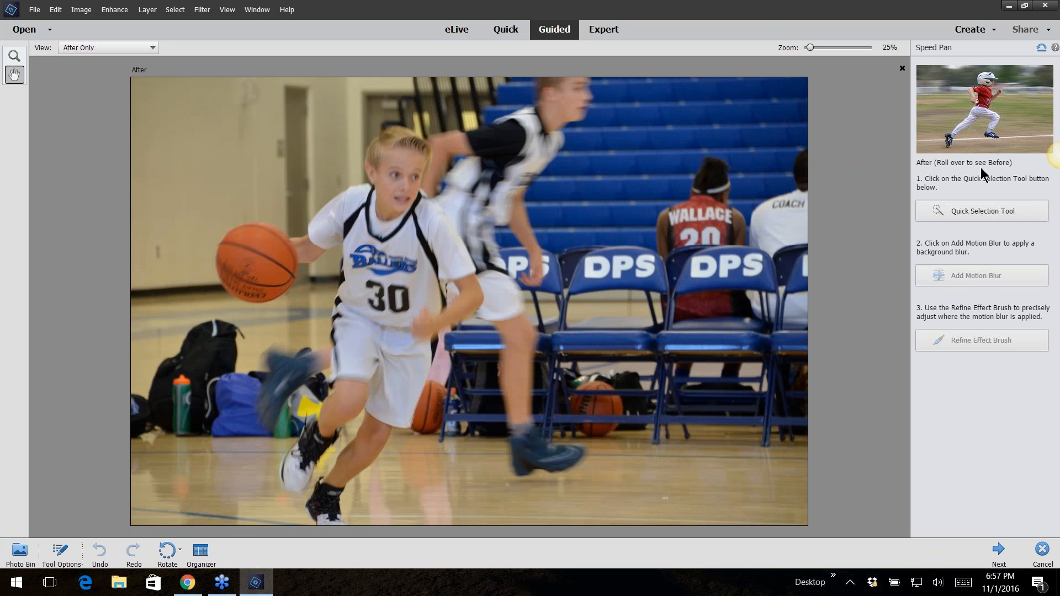
# Select the dribbling boy with the Quick Selection Tool using a slightly larger brush
pyautogui.moveTo(986, 135)
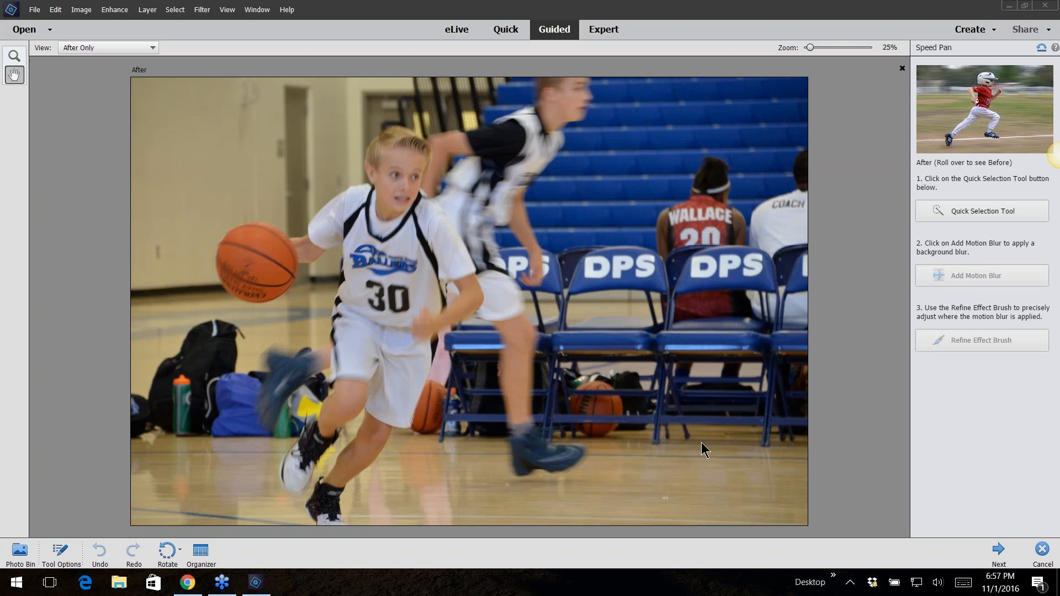
pyautogui.click(985, 210)
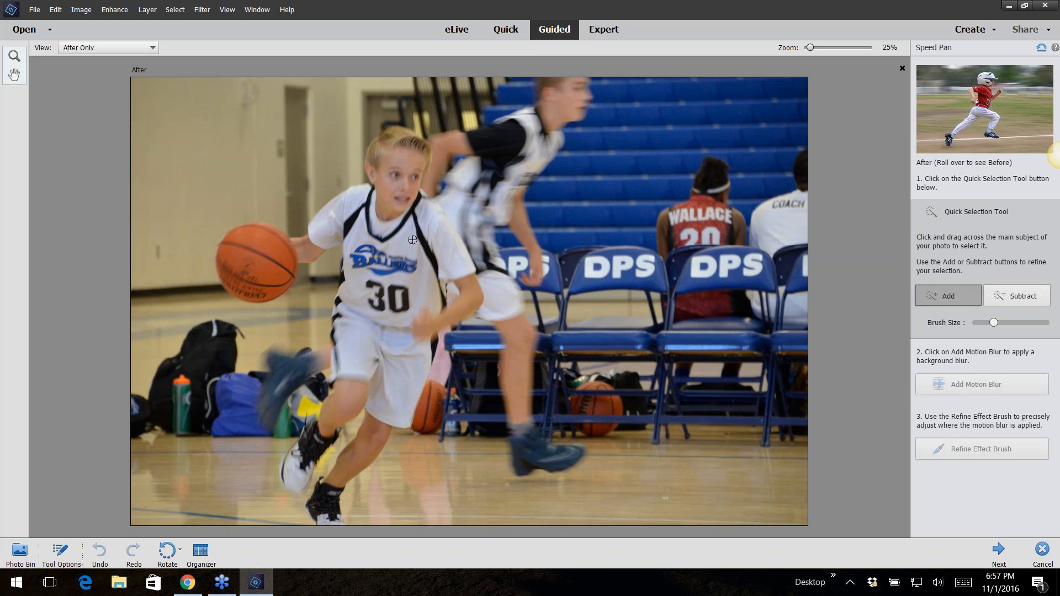
pyautogui.moveTo(993, 321); pyautogui.dragTo(993, 321)
pyautogui.moveTo(407, 268)
pyautogui.mouseDown()
pyautogui.moveTo(393, 169)
pyautogui.moveTo(403, 149)
pyautogui.moveTo(431, 243)
pyautogui.moveTo(423, 300)
pyautogui.moveTo(380, 391)
pyautogui.moveTo(342, 220)
pyautogui.mouseUp()
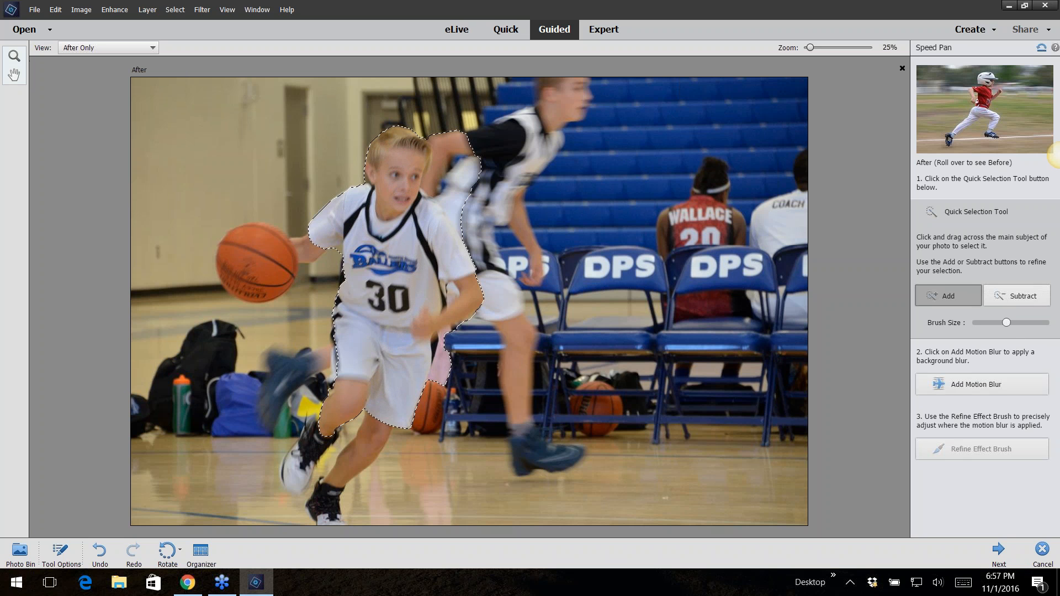
pyautogui.moveTo(337, 242)
pyautogui.mouseDown()
pyautogui.moveTo(248, 258)
pyautogui.moveTo(406, 210)
pyautogui.moveTo(482, 162)
pyautogui.moveTo(411, 339)
pyautogui.moveTo(378, 387)
pyautogui.moveTo(375, 433)
pyautogui.moveTo(338, 476)
pyautogui.moveTo(330, 511)
pyautogui.moveTo(324, 493)
pyautogui.moveTo(384, 419)
pyautogui.moveTo(371, 389)
pyautogui.moveTo(316, 429)
pyautogui.moveTo(300, 470)
pyautogui.mouseUp()
# Subtract the other player's arm, the gap by the legs and the basketball from the selection
pyautogui.click(1019, 292)
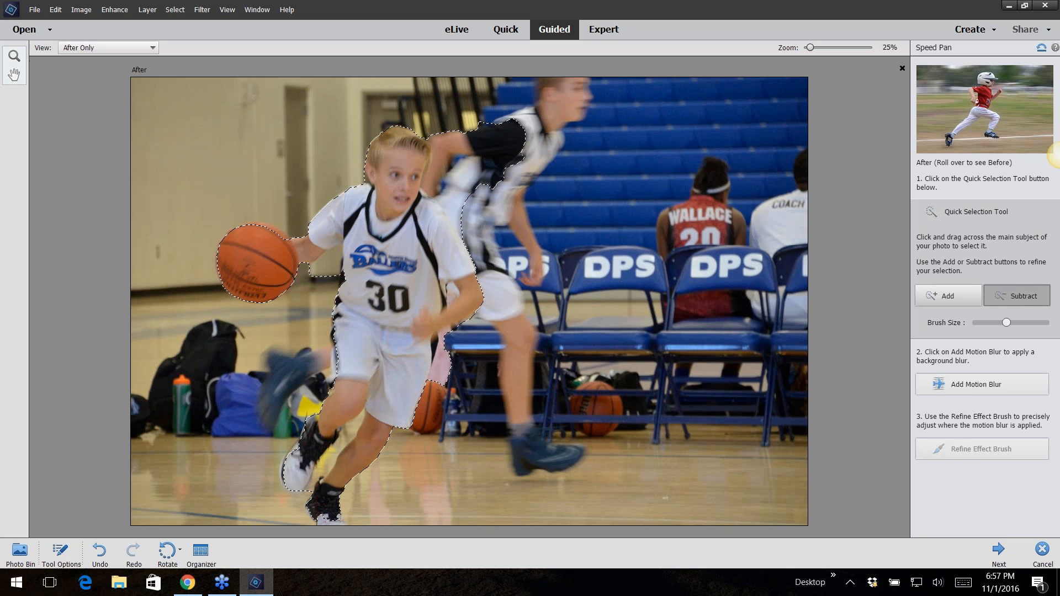
pyautogui.moveTo(484, 126)
pyautogui.mouseDown()
pyautogui.moveTo(504, 161)
pyautogui.moveTo(509, 149)
pyautogui.moveTo(457, 133)
pyautogui.moveTo(461, 142)
pyautogui.moveTo(453, 131)
pyautogui.moveTo(493, 123)
pyautogui.moveTo(525, 147)
pyautogui.moveTo(523, 159)
pyautogui.moveTo(517, 100)
pyautogui.moveTo(486, 180)
pyautogui.moveTo(452, 174)
pyautogui.moveTo(468, 162)
pyautogui.moveTo(479, 162)
pyautogui.moveTo(445, 188)
pyautogui.moveTo(470, 220)
pyautogui.moveTo(440, 159)
pyautogui.moveTo(444, 201)
pyautogui.mouseUp()
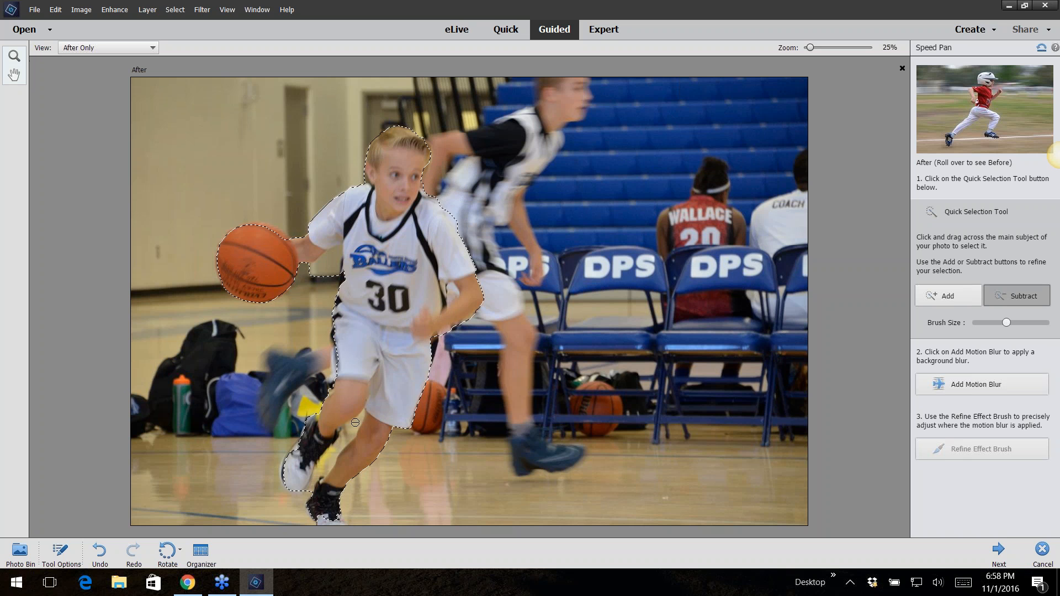
pyautogui.moveTo(359, 424); pyautogui.dragTo(325, 457)
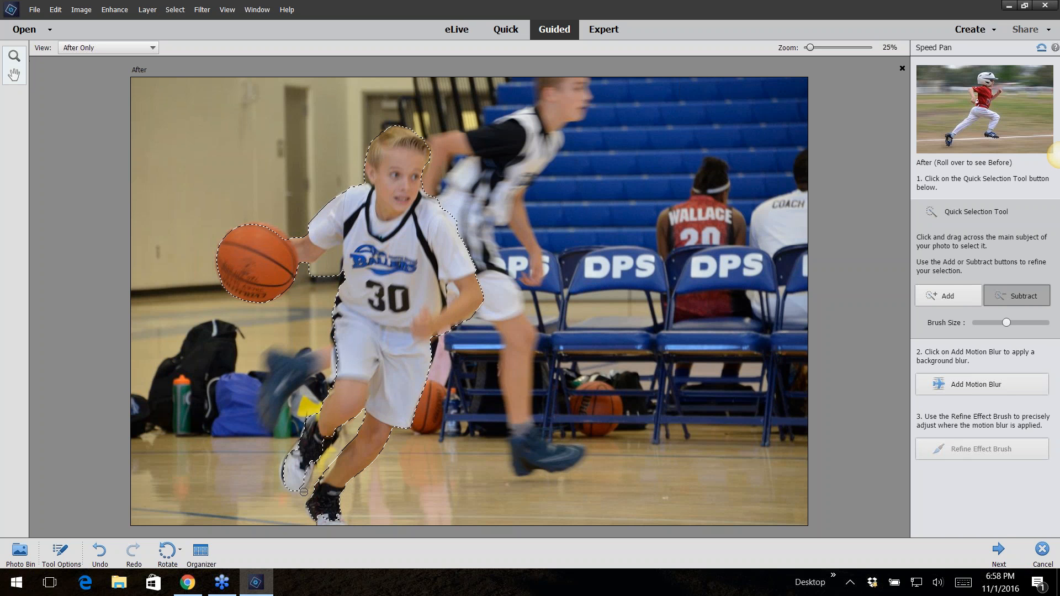
pyautogui.moveTo(241, 239)
pyautogui.mouseDown()
pyautogui.moveTo(269, 251)
pyautogui.moveTo(235, 254)
pyautogui.mouseUp()
pyautogui.click(249, 260)
pyautogui.click(276, 260)
# Add the background motion blur and set its angle to about 180°
pyautogui.click(964, 385)
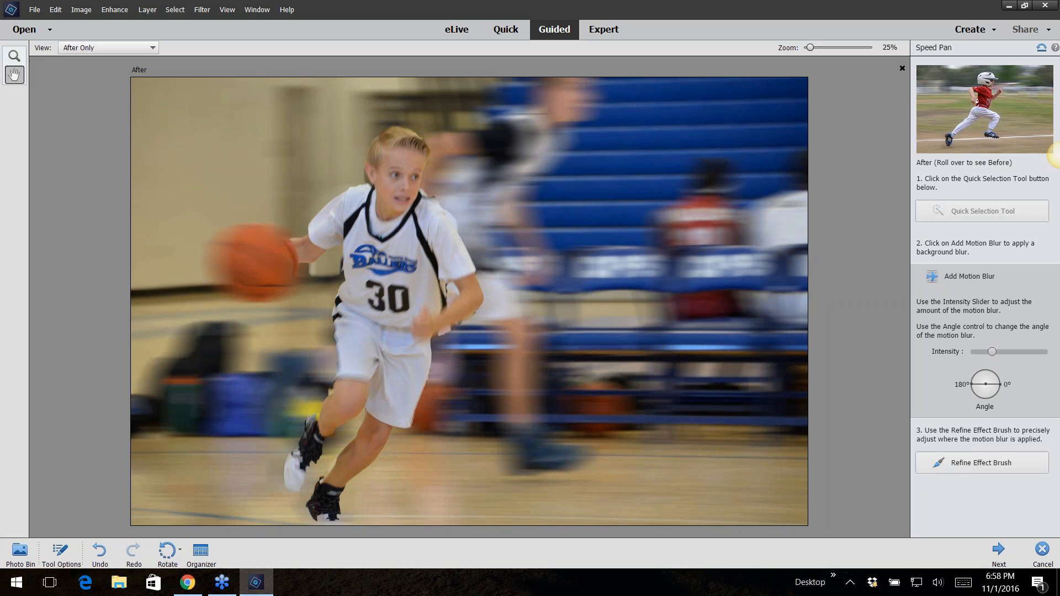
pyautogui.click(972, 385)
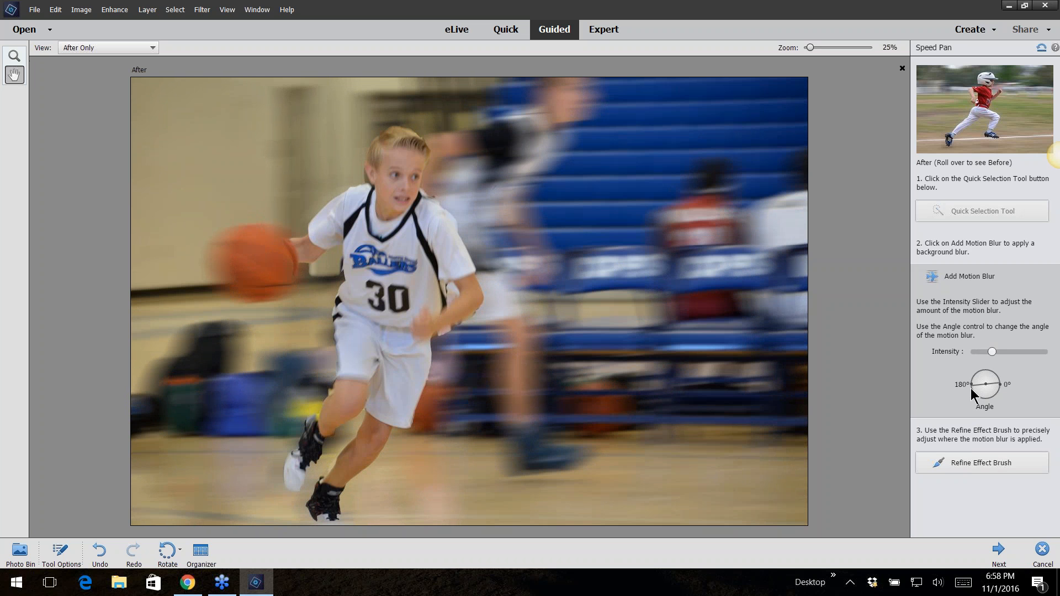
# Use the Refine Effect Brush in Subtract mode at a larger size to remove blur from the basketball, hand and leg
pyautogui.click(968, 466)
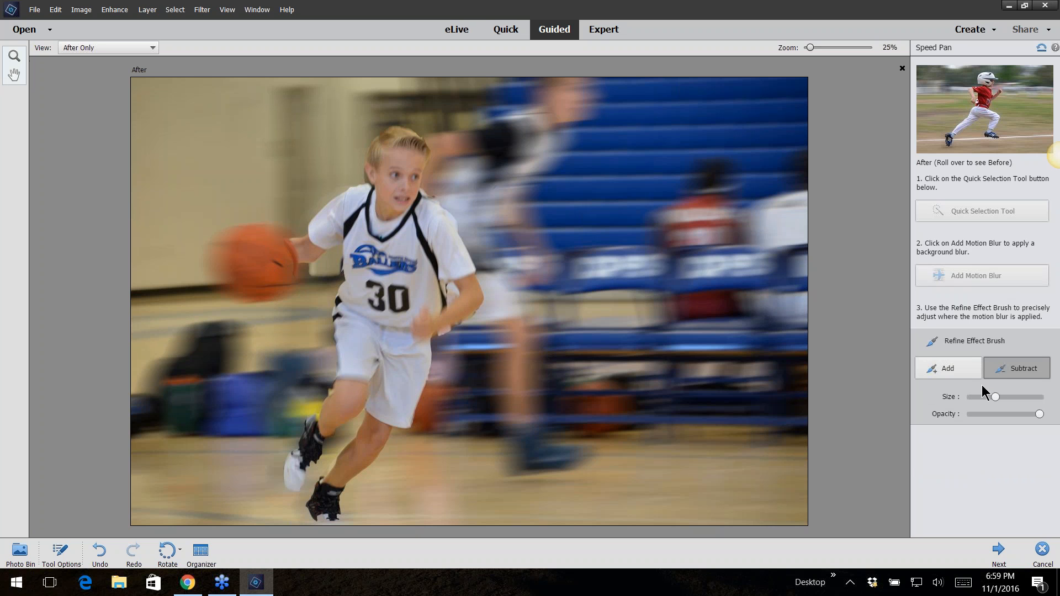
pyautogui.moveTo(1011, 393); pyautogui.dragTo(1017, 397)
pyautogui.click(257, 264)
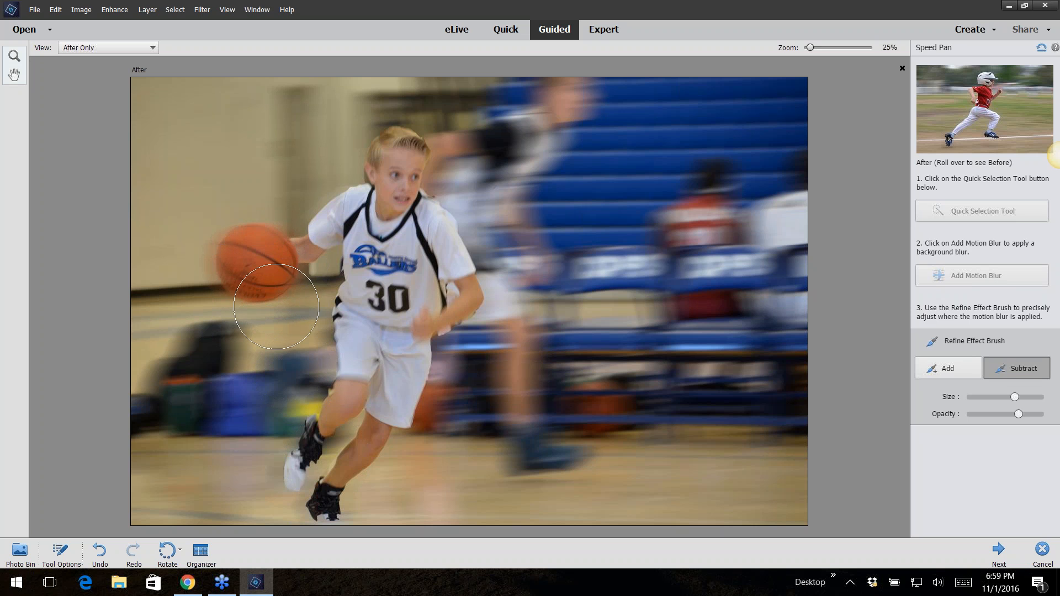
pyautogui.click(258, 265)
pyautogui.moveTo(439, 331); pyautogui.dragTo(433, 340)
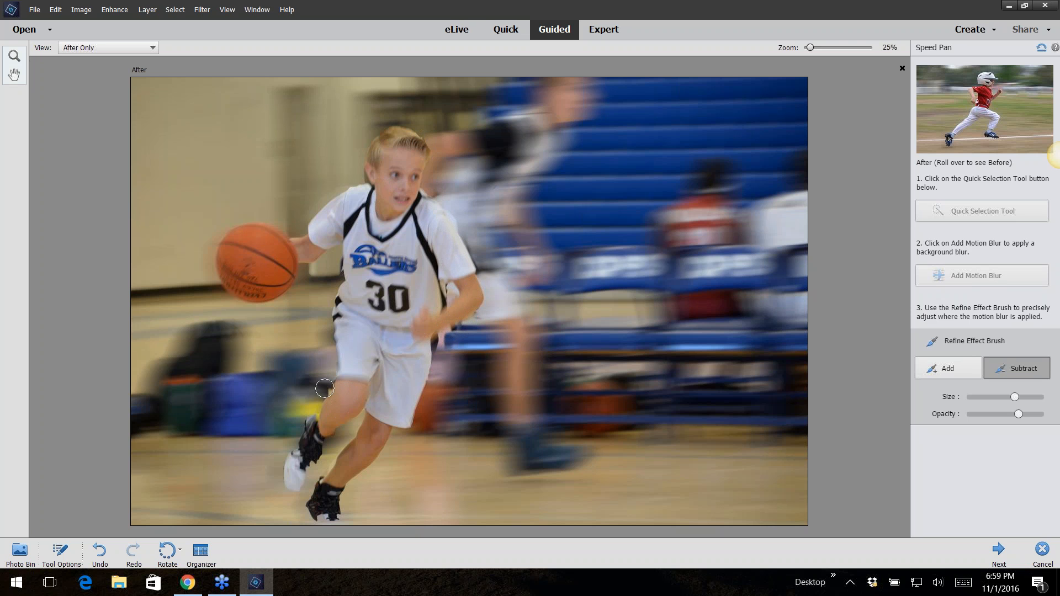
pyautogui.moveTo(326, 389); pyautogui.dragTo(322, 391)
# Finish the Speed Pan edit
pyautogui.click(997, 548)
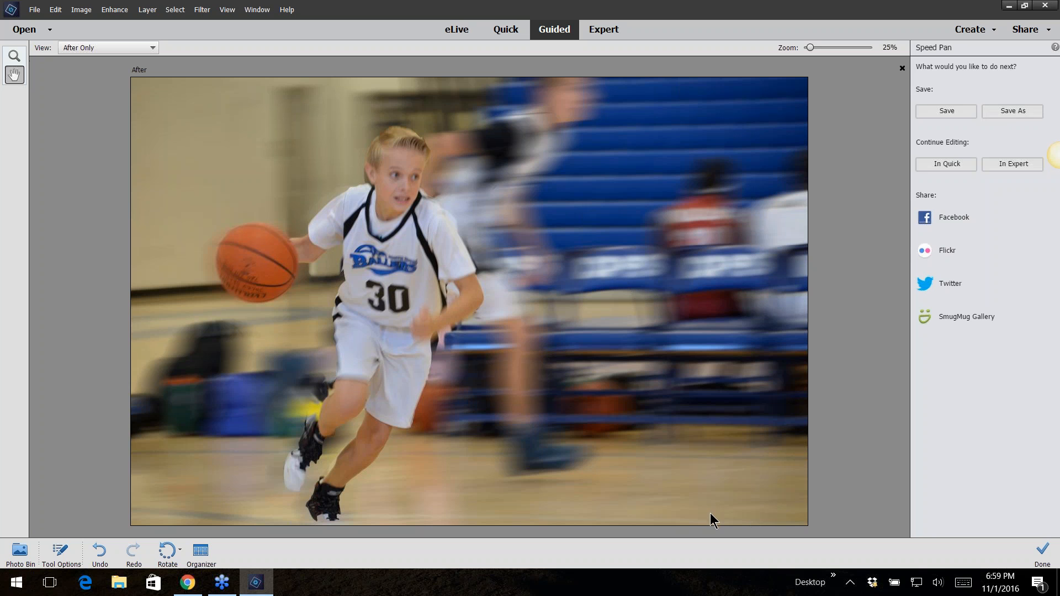
pyautogui.click(727, 376)
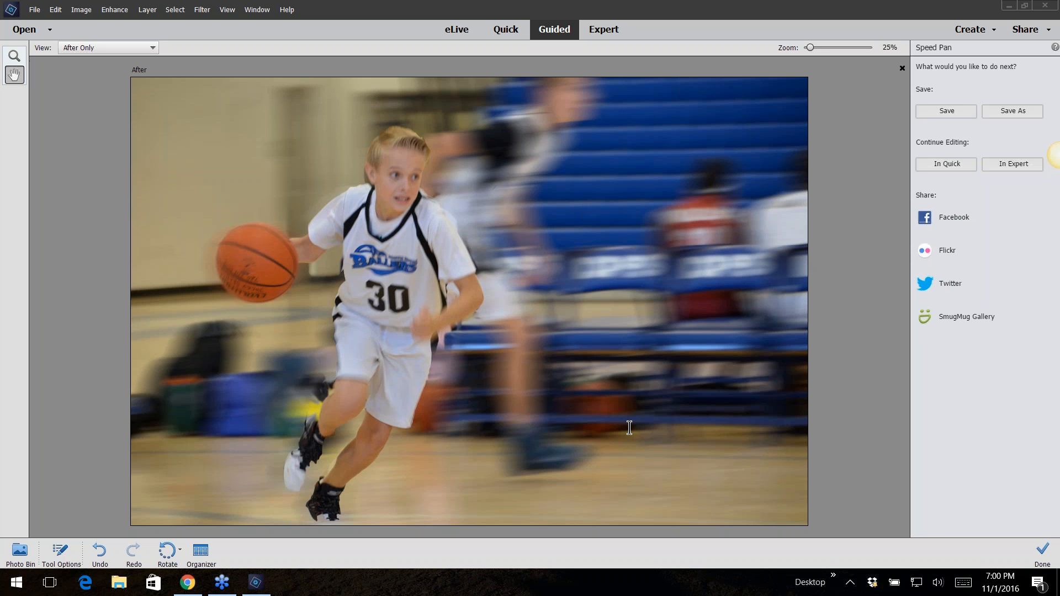
# Close the Speed Pan photo without saving changes
pyautogui.click(693, 232)
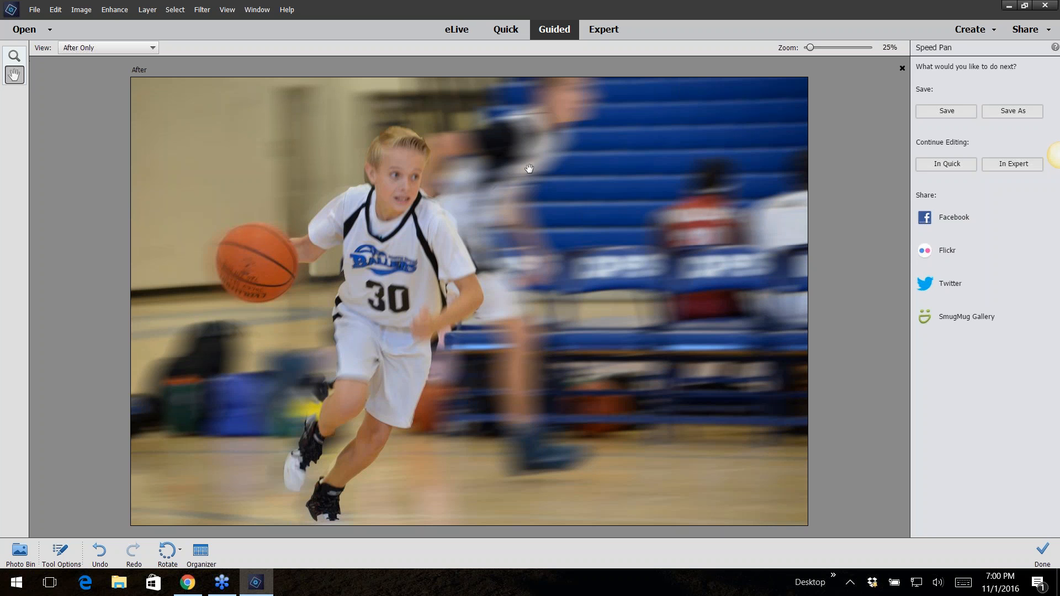
pyautogui.click(900, 68)
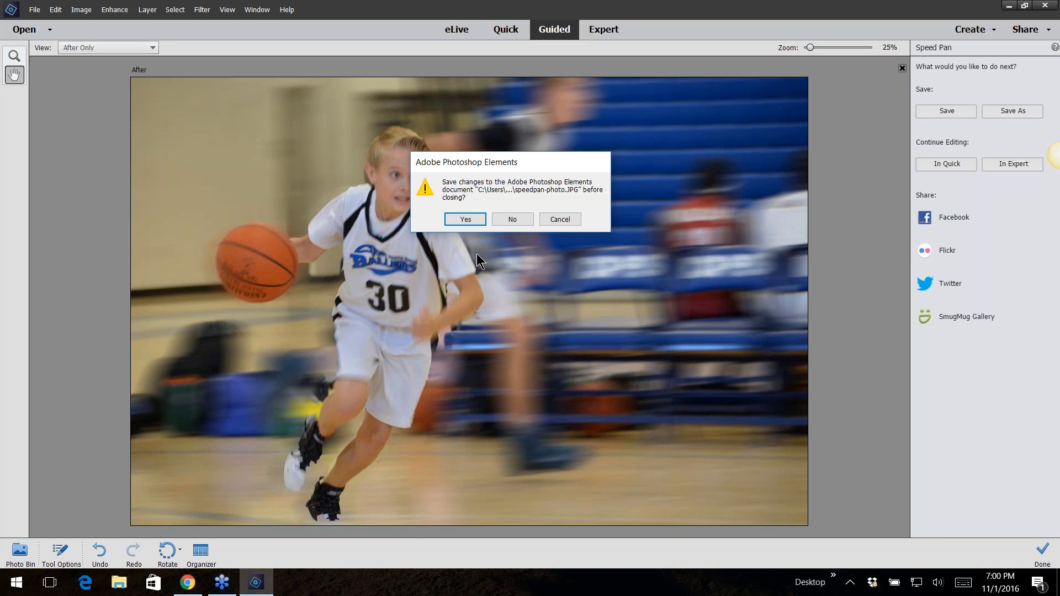
pyautogui.click(511, 218)
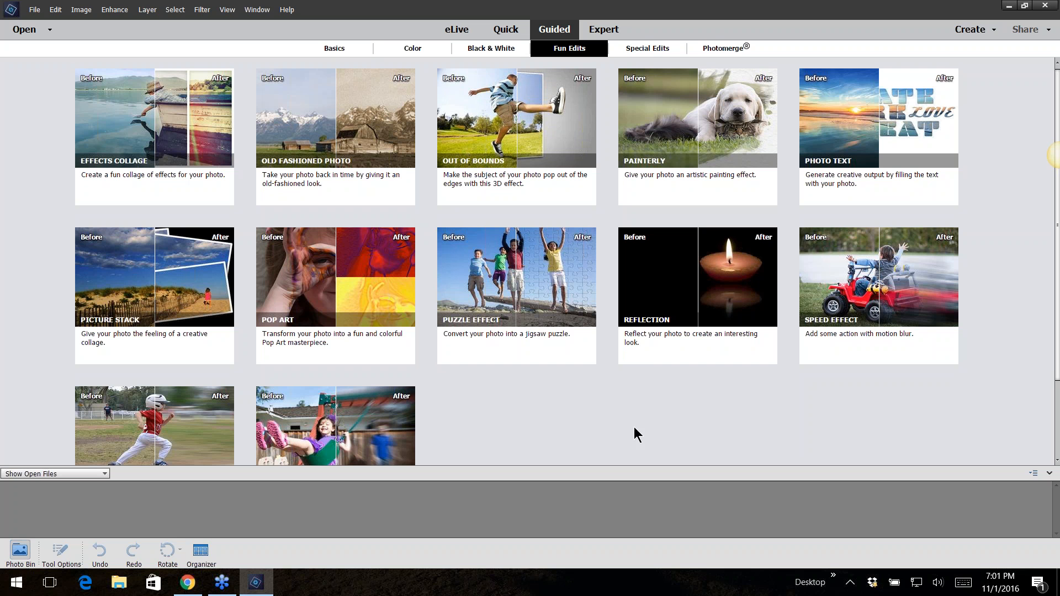
# Switch to Expert mode and open the frame file from the 05guided-specialedits-framecreator folder
pyautogui.click(654, 48)
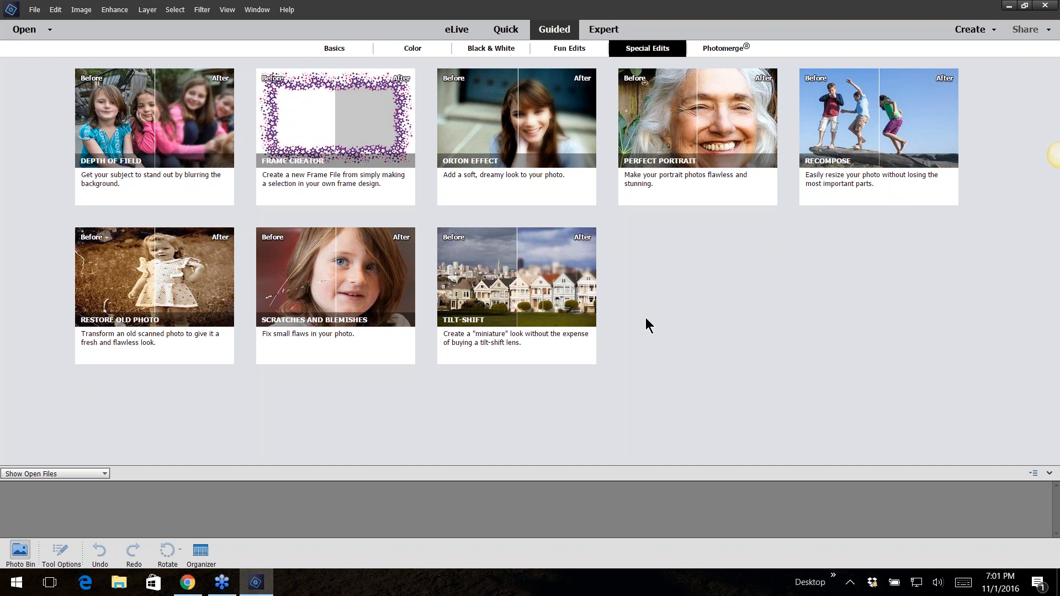
pyautogui.click(603, 33)
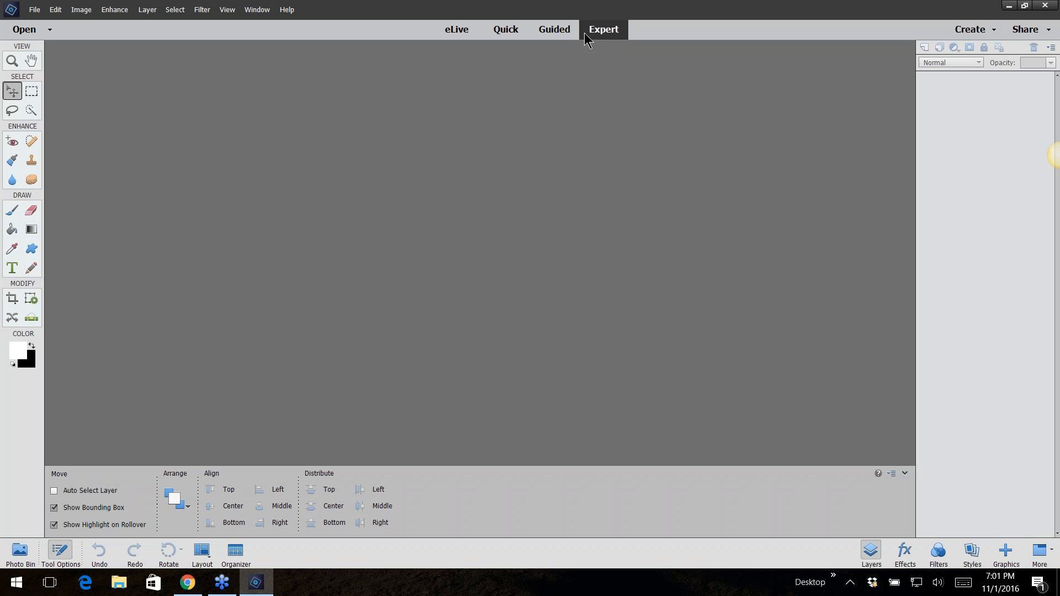
pyautogui.click(34, 10)
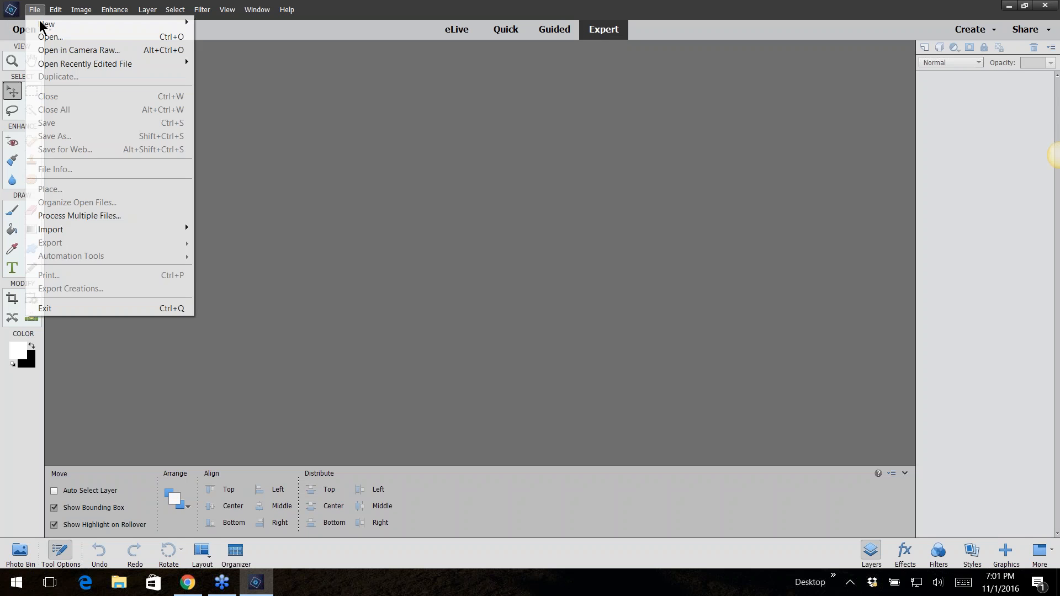
pyautogui.click(45, 36)
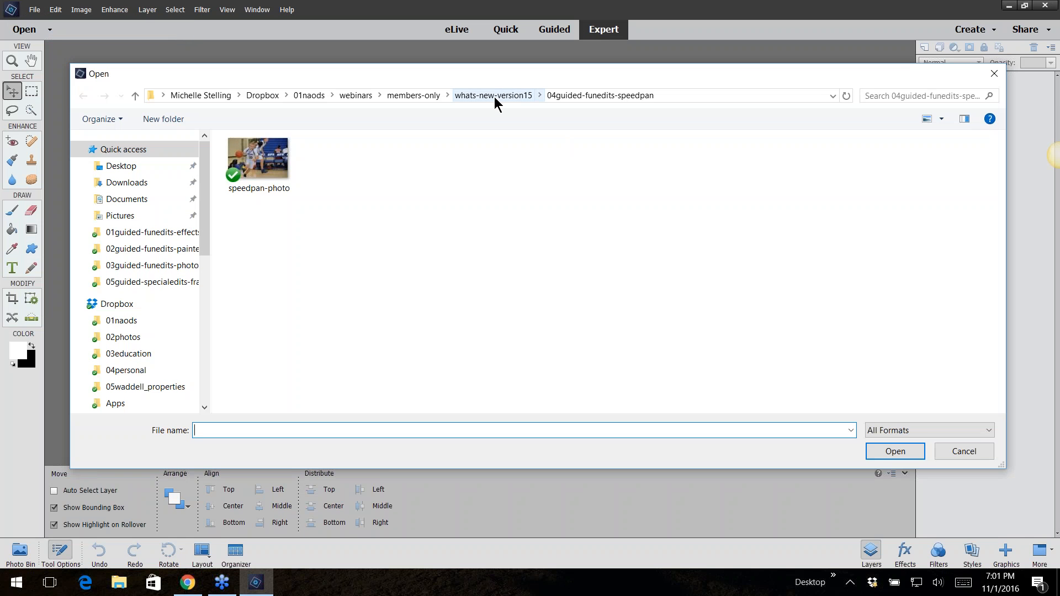
pyautogui.click(493, 96)
pyautogui.doubleClick(352, 234)
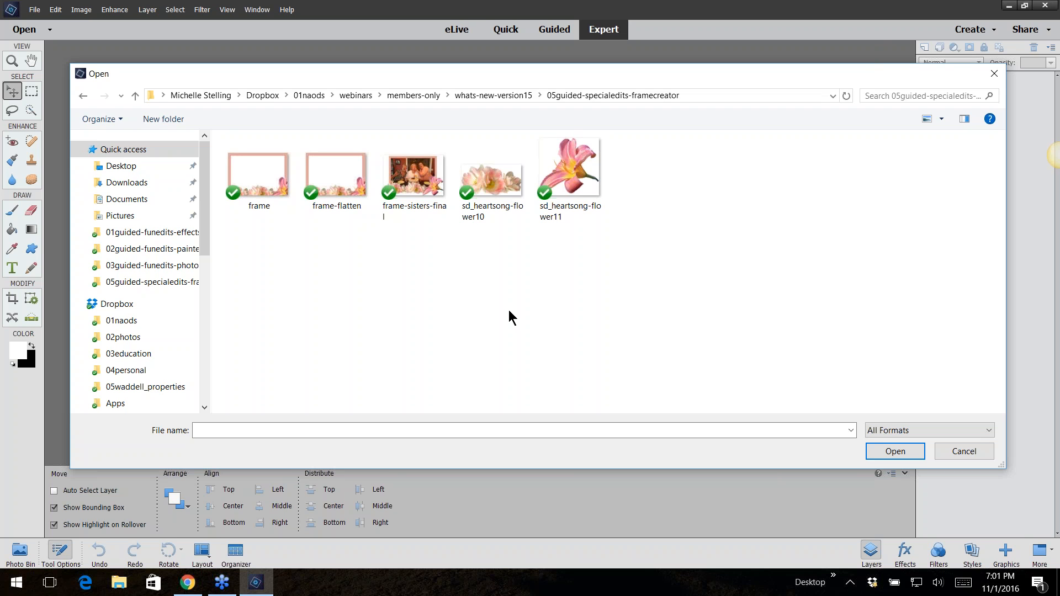
pyautogui.doubleClick(253, 172)
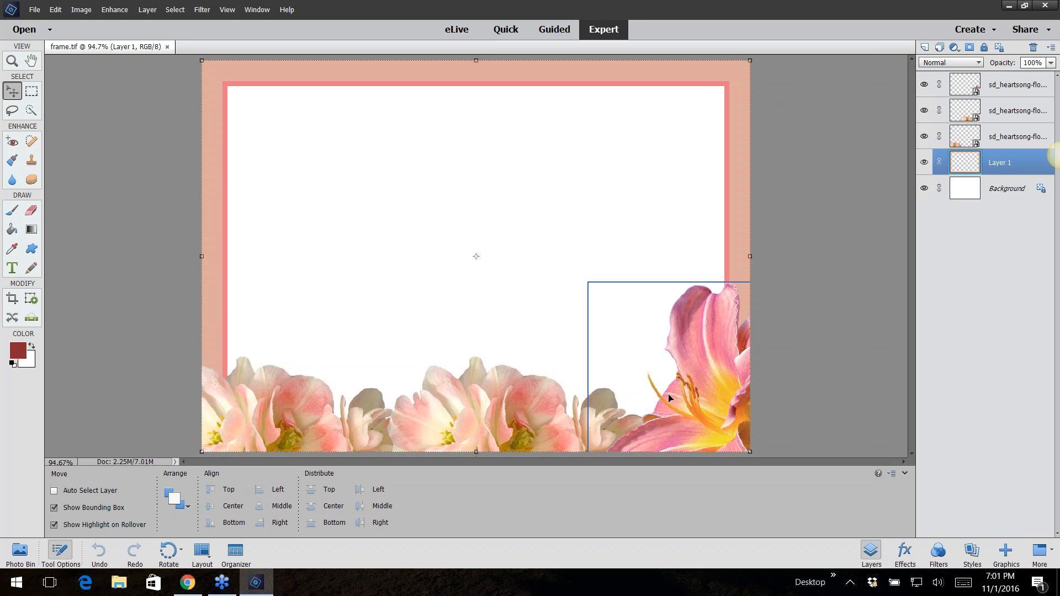
# Toggle each layer's visibility off and on to examine how the frame is built
pyautogui.click(831, 269)
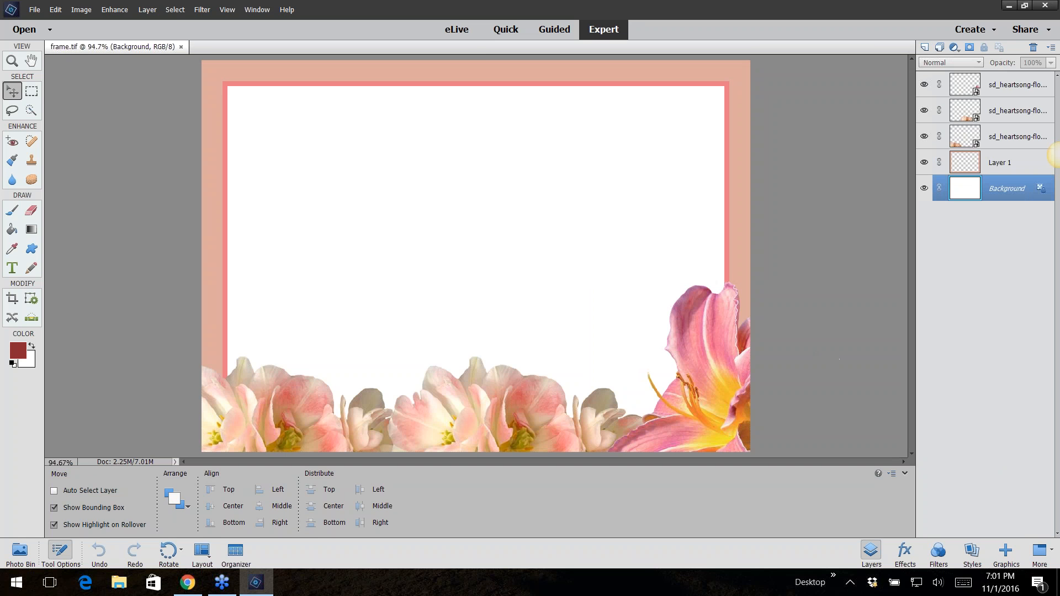
pyautogui.click(924, 136)
pyautogui.click(924, 136)
pyautogui.click(923, 110)
pyautogui.click(924, 110)
pyautogui.click(924, 85)
pyautogui.click(924, 84)
pyautogui.click(924, 162)
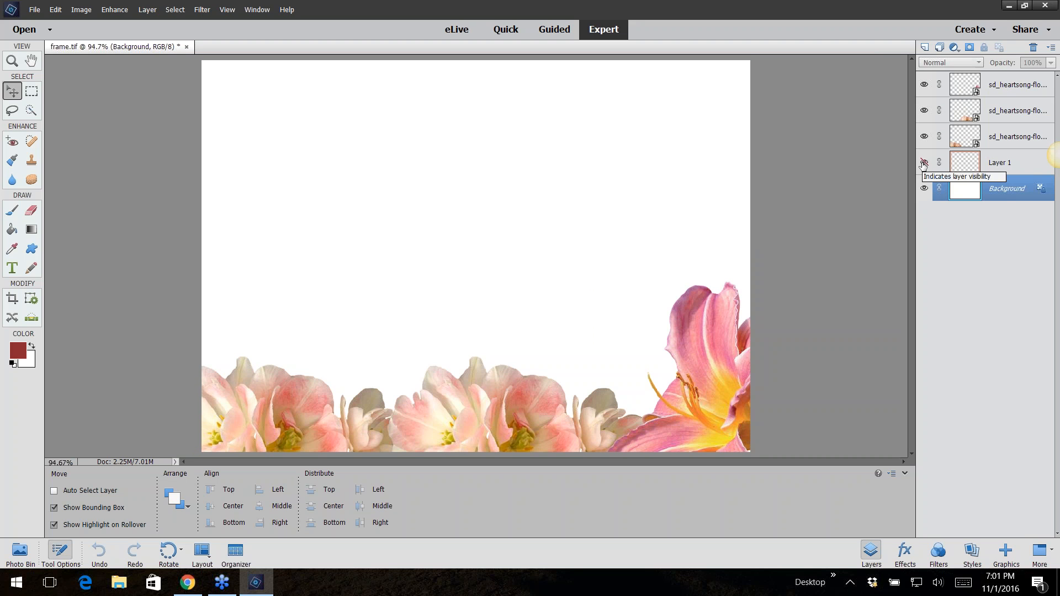
pyautogui.click(923, 162)
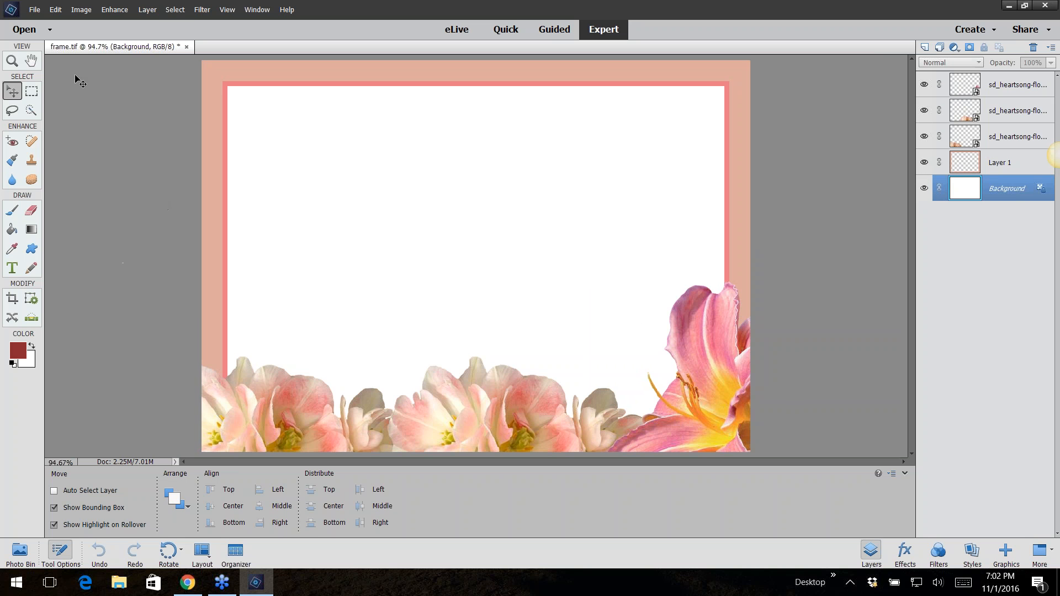
# Save a copy of the frame as a JPEG named frame at Maximum quality 12
pyautogui.click(34, 10)
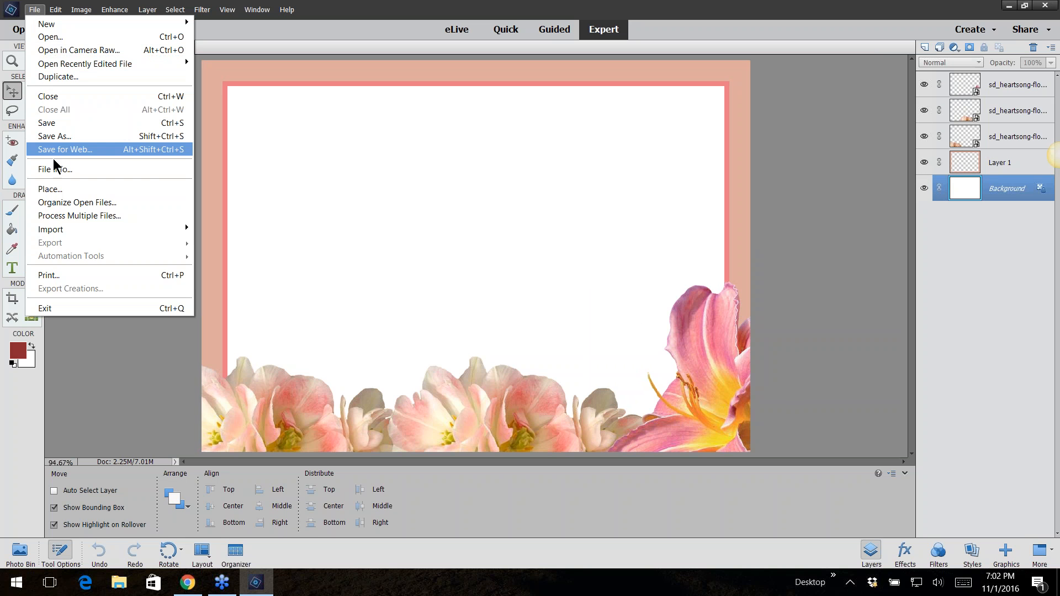
pyautogui.click(55, 136)
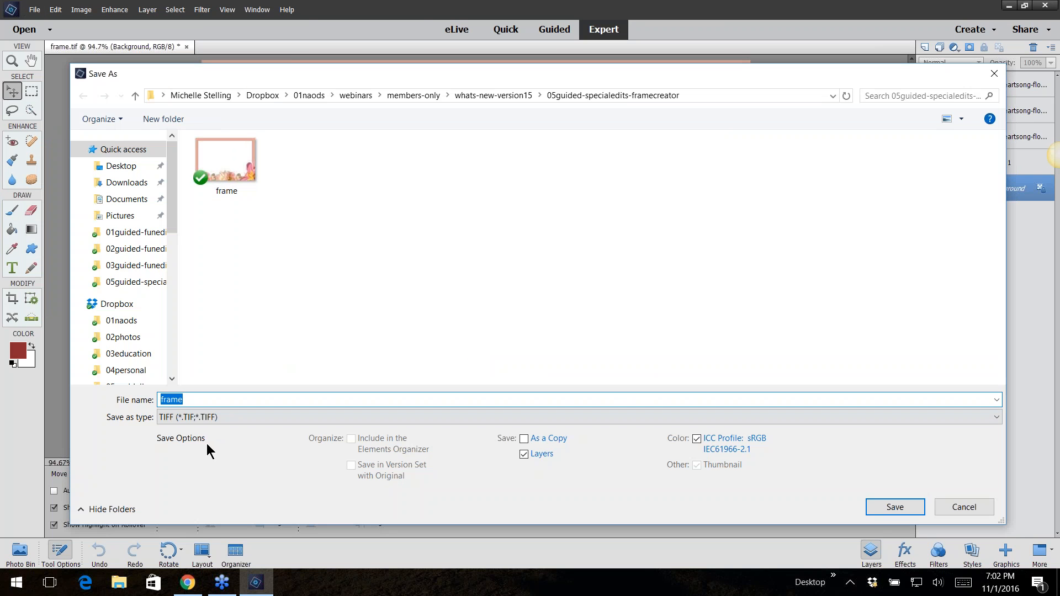
pyautogui.click(232, 418)
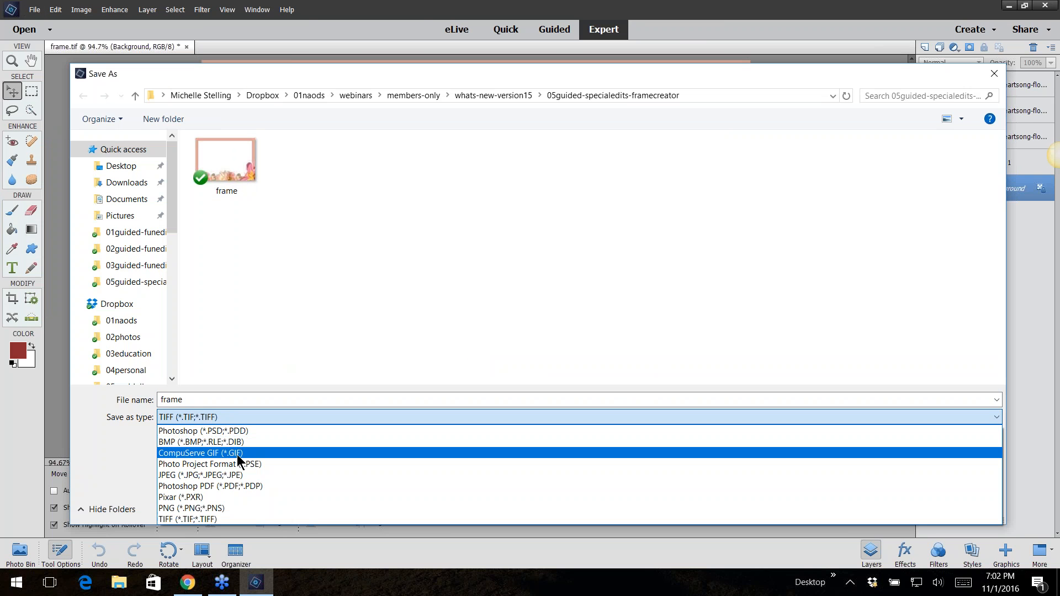
pyautogui.click(235, 476)
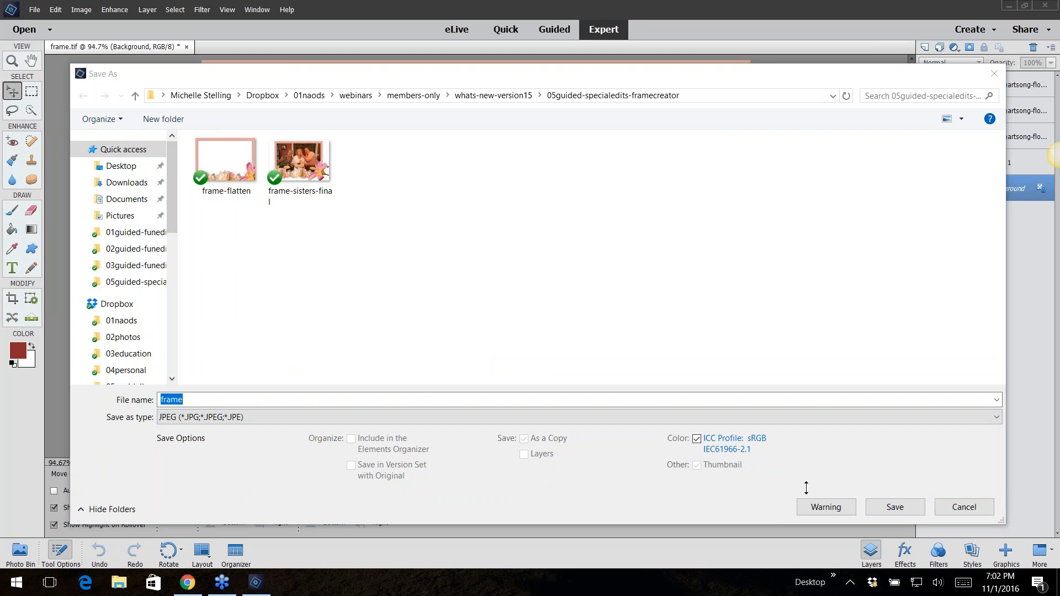
pyautogui.click(895, 507)
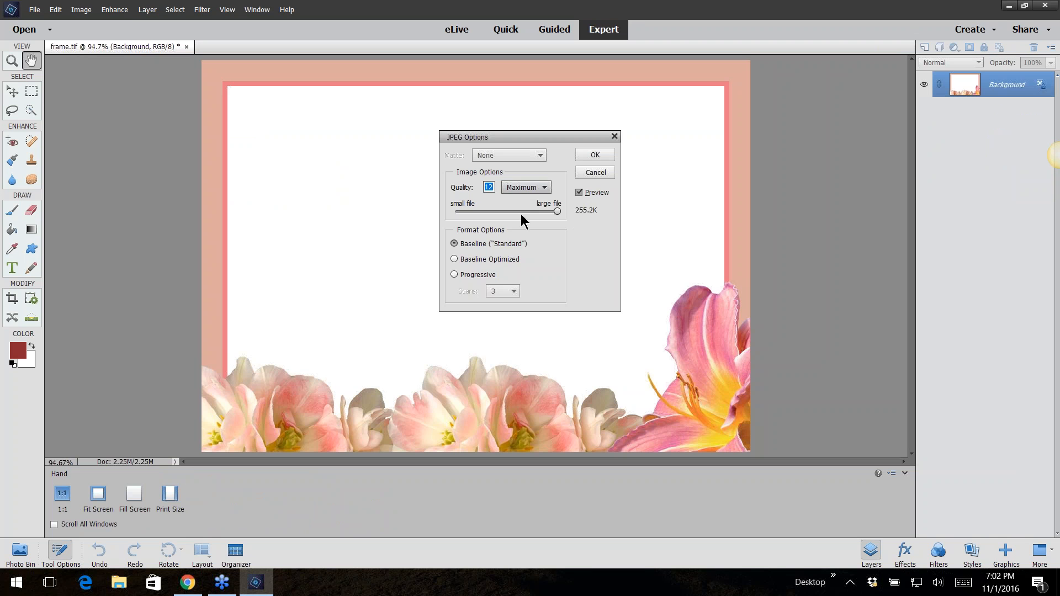
pyautogui.click(594, 155)
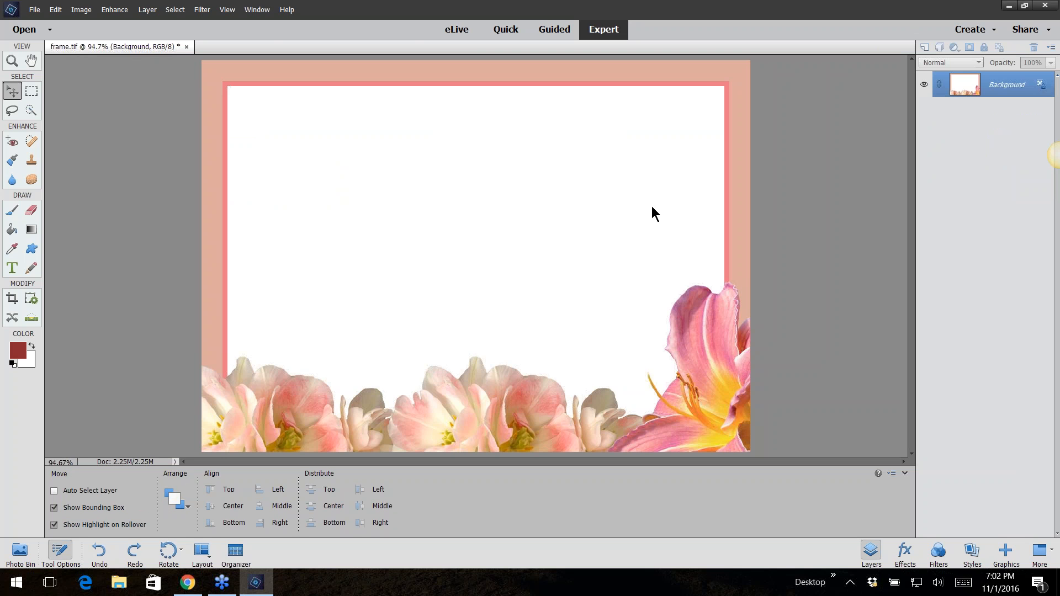
# Close the frame document without saving and open frame-flatten from the same folder
pyautogui.click(187, 47)
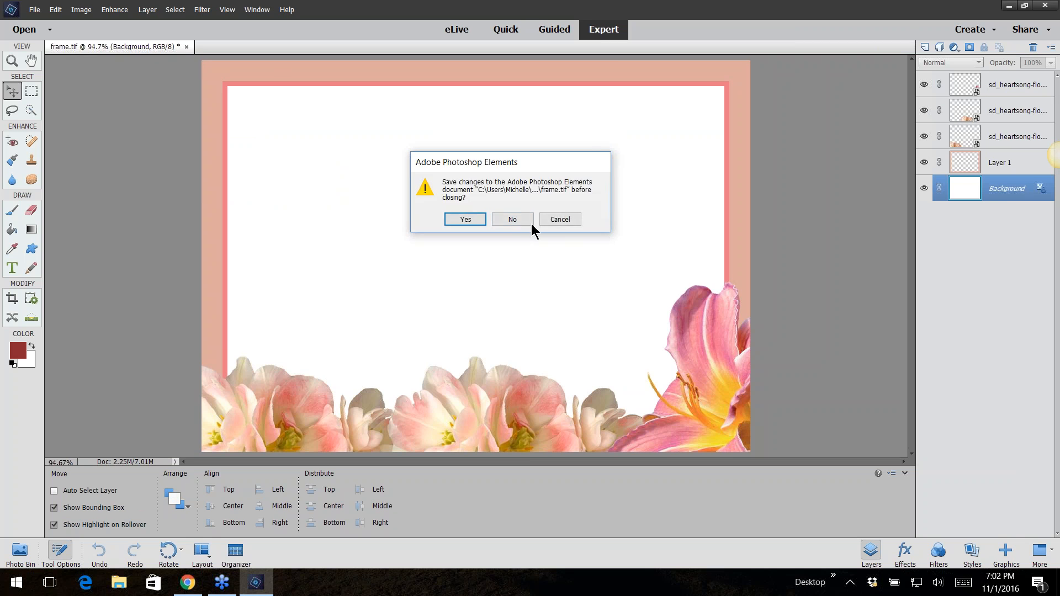
pyautogui.click(516, 218)
pyautogui.click(38, 11)
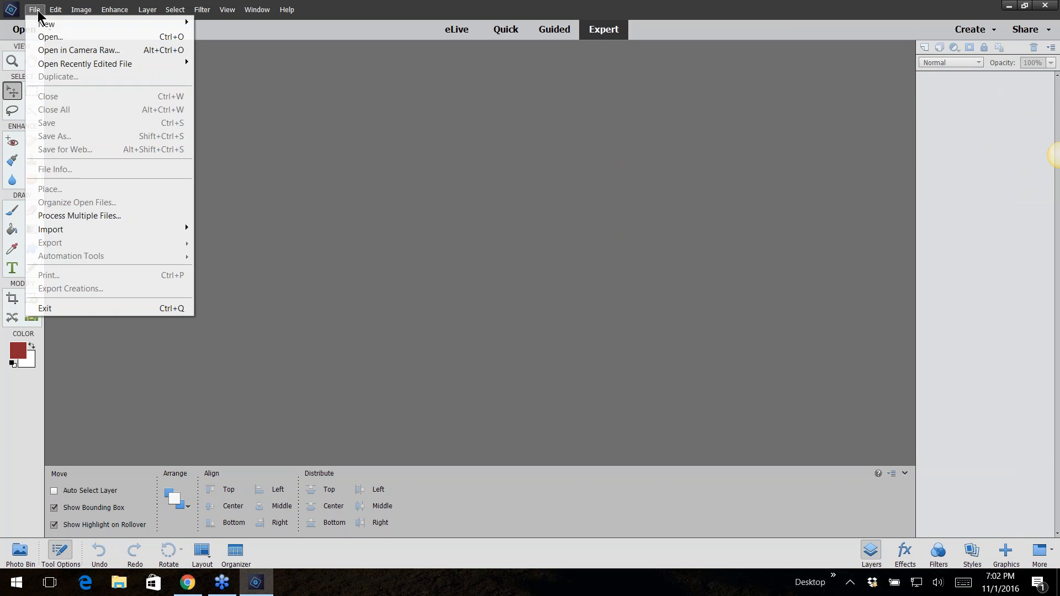
pyautogui.click(44, 32)
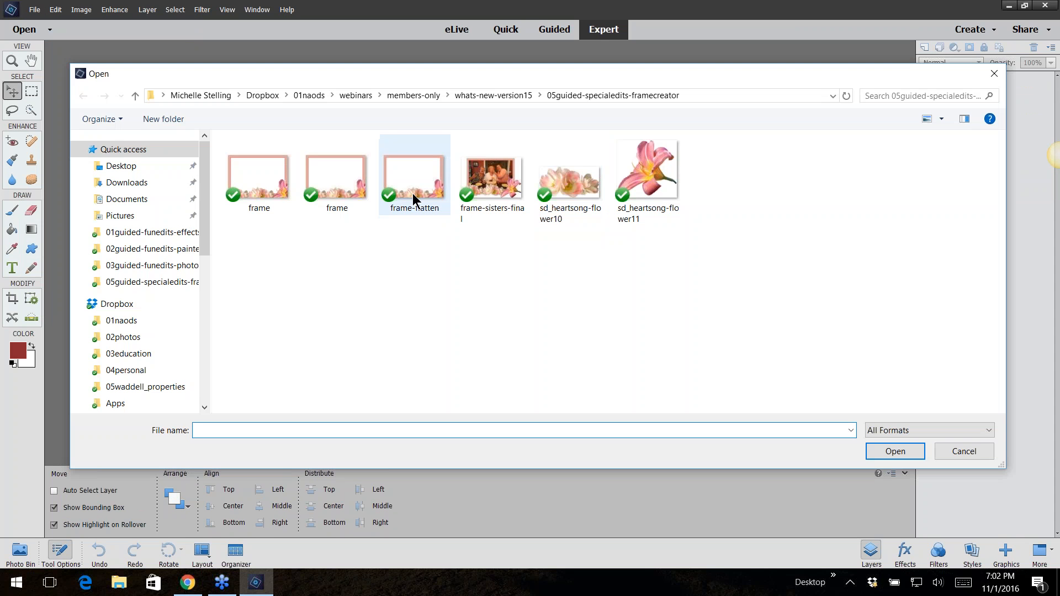
pyautogui.click(438, 212)
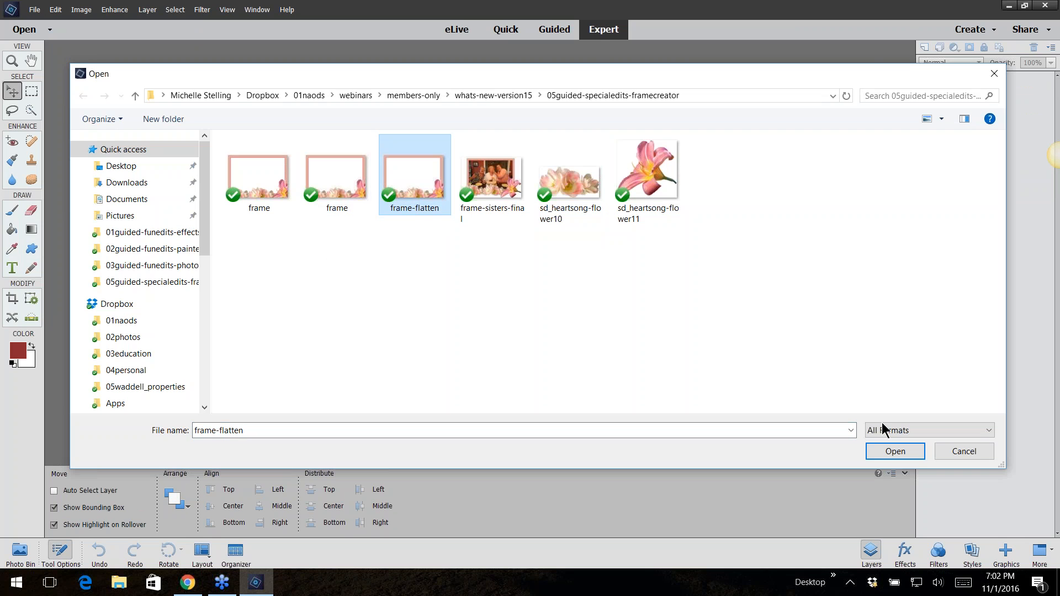
pyautogui.click(893, 450)
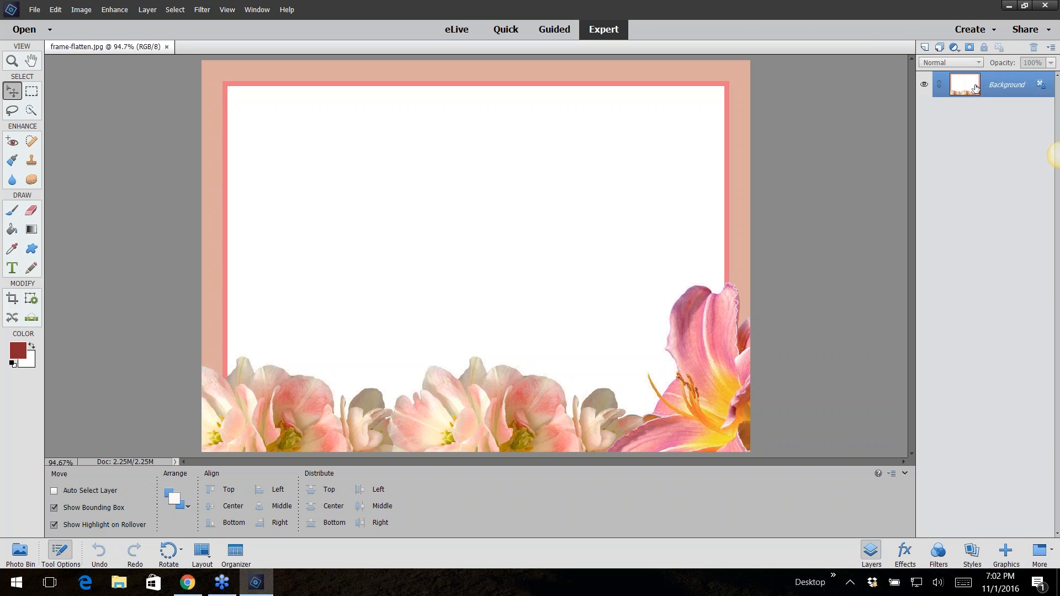
# Start the Frame Creator guided edit and quick-select the white centre area of the frame
pyautogui.click(559, 33)
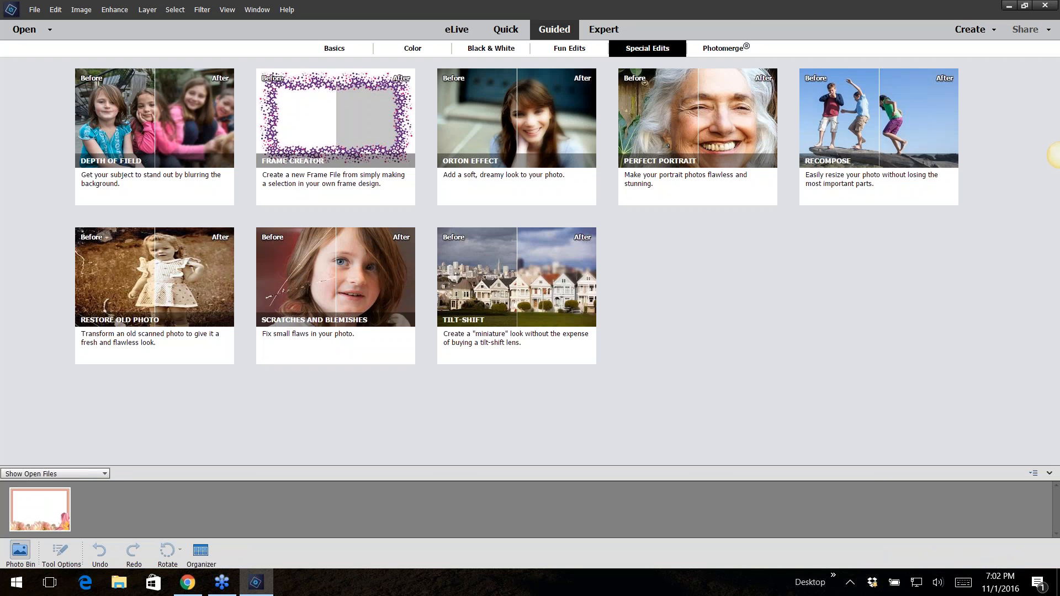
pyautogui.click(338, 130)
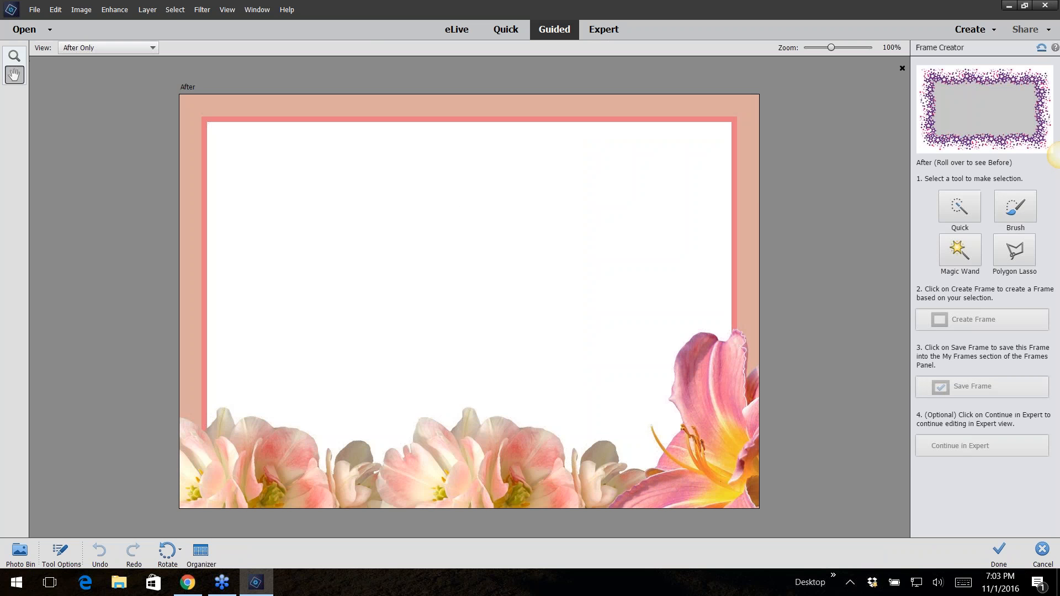
pyautogui.moveTo(957, 134)
pyautogui.click(958, 215)
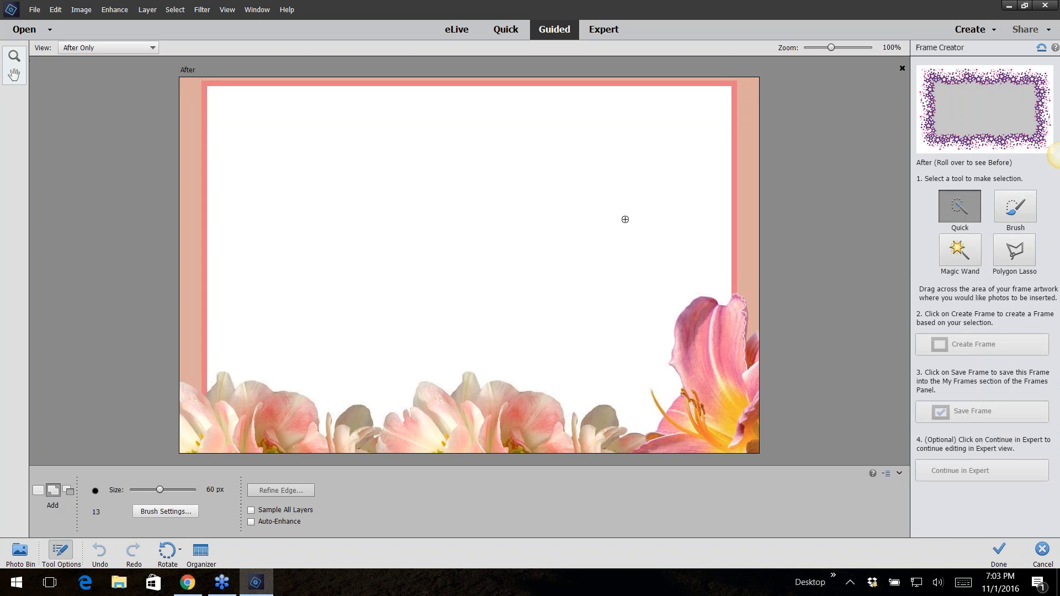
pyautogui.moveTo(625, 219)
pyautogui.mouseDown()
pyautogui.moveTo(539, 206)
pyautogui.moveTo(508, 234)
pyautogui.moveTo(558, 284)
pyautogui.moveTo(620, 201)
pyautogui.moveTo(512, 151)
pyautogui.mouseUp()
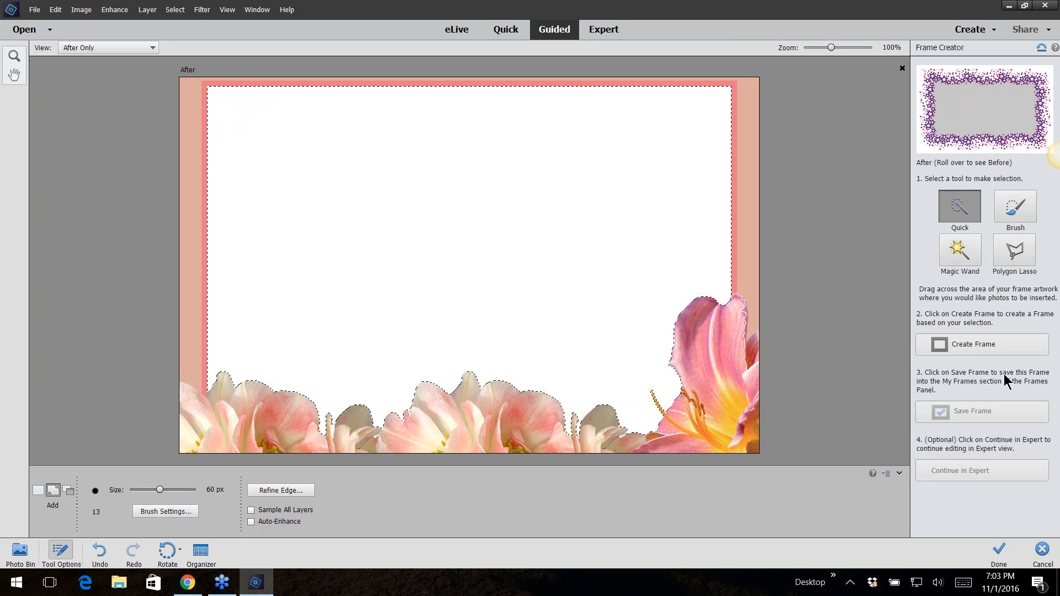
# Create the frame from the selection and save it under the name new-frame
pyautogui.click(966, 346)
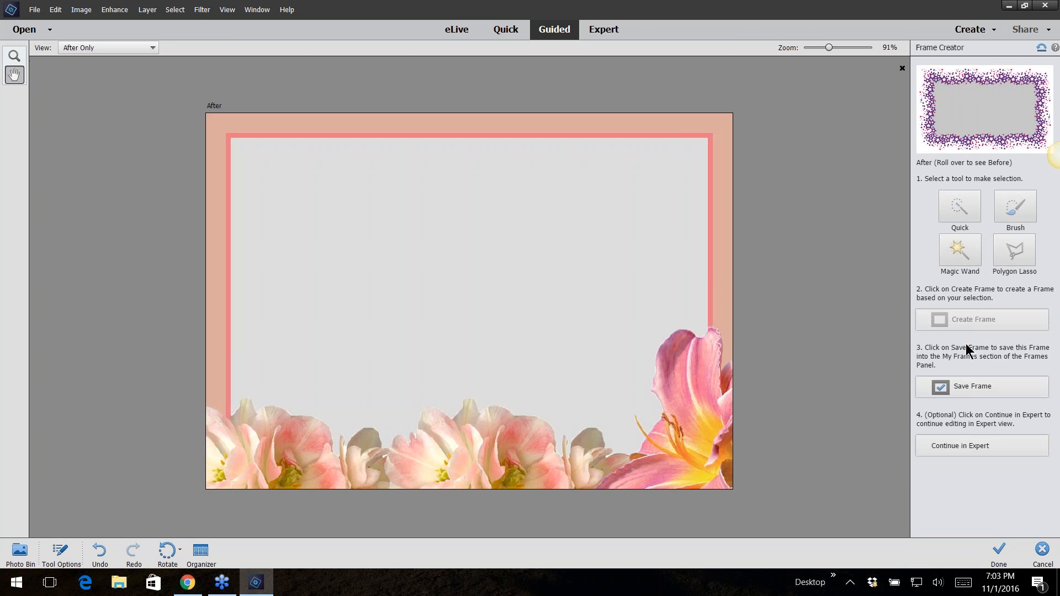
pyautogui.click(977, 390)
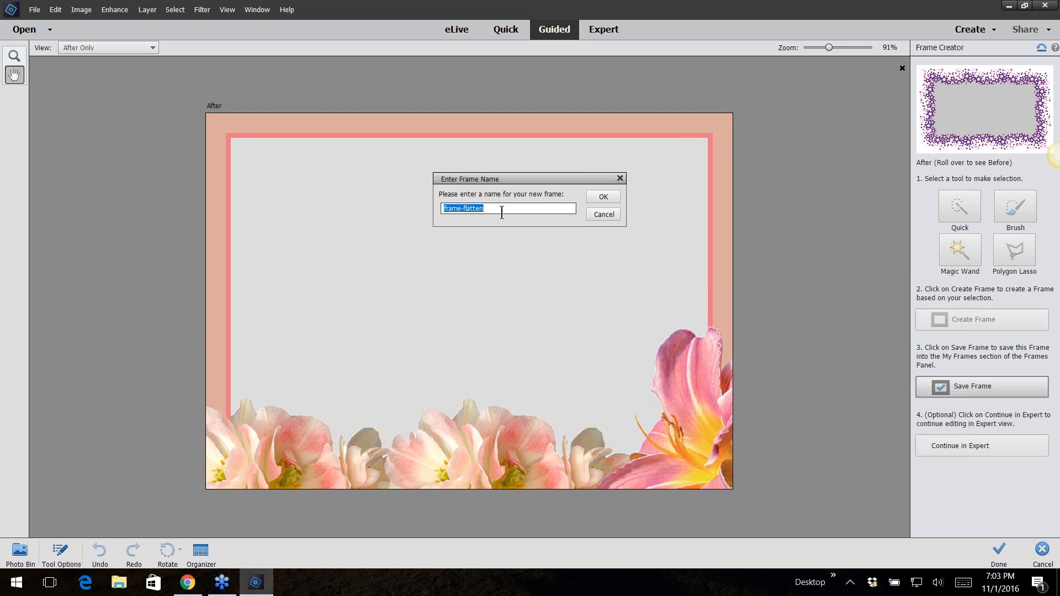
pyautogui.write('new-frame')
pyautogui.click(603, 194)
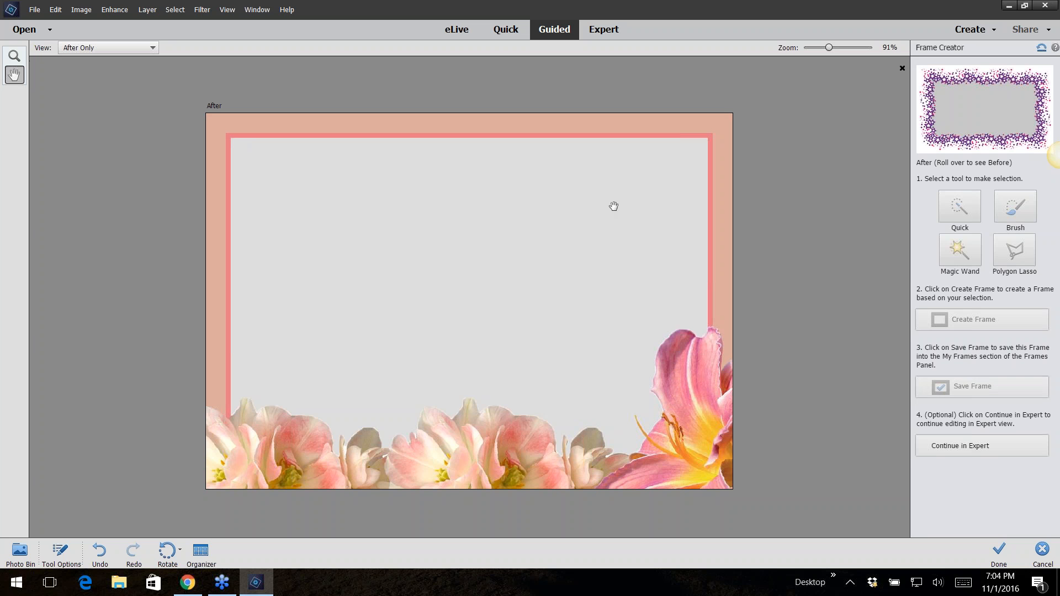
# Continue the frame in Expert mode and open the photo placeholder's chooser, cancelling without placing a photo
pyautogui.click(980, 452)
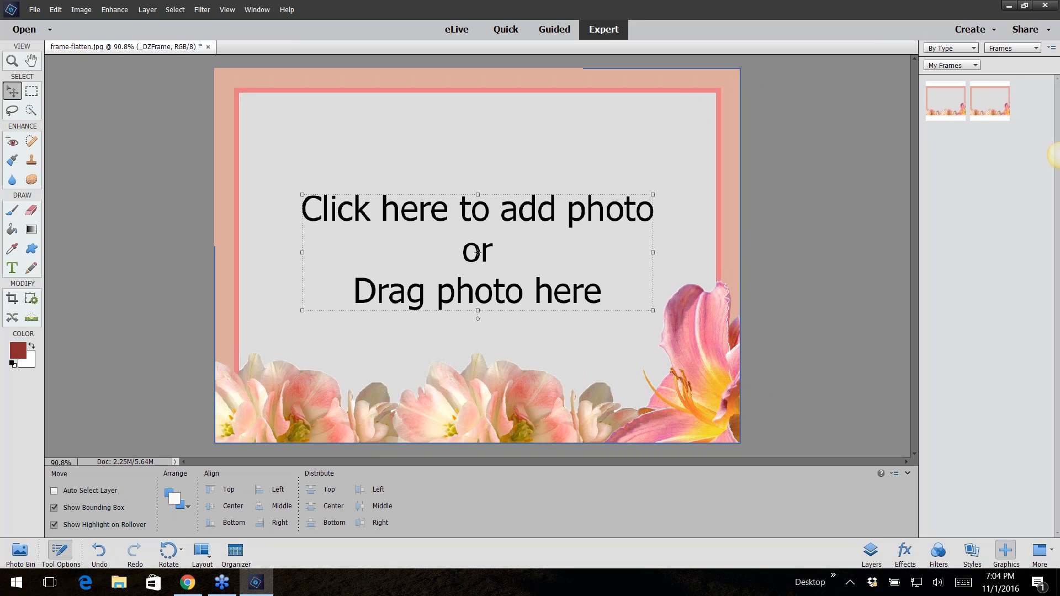
pyautogui.click(466, 210)
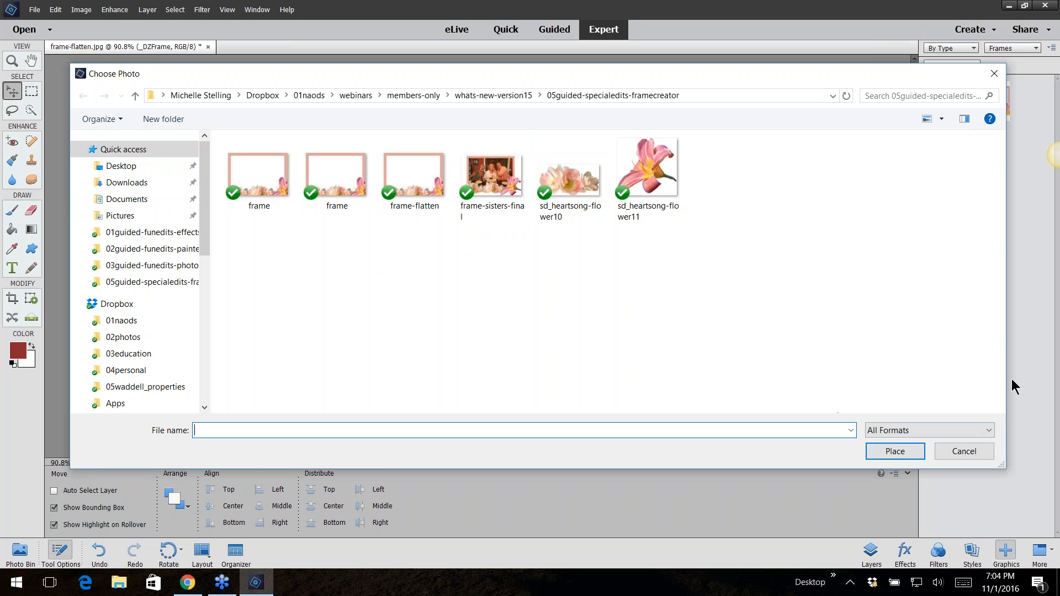
pyautogui.click(958, 458)
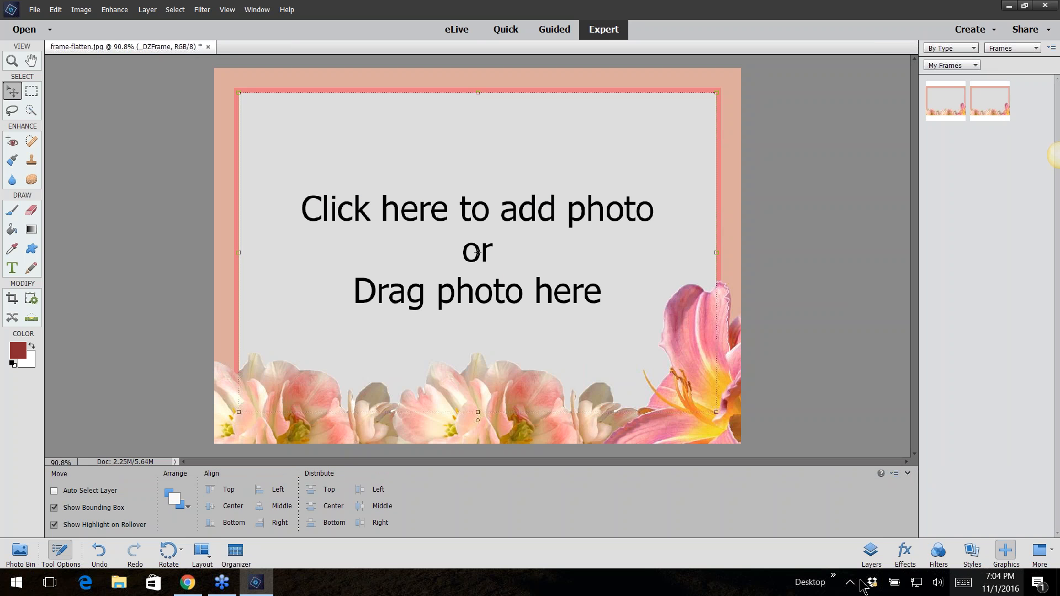
# Review the frame document's layers and browse the frame library under My Frames, Other Frames and Show All
pyautogui.click(870, 552)
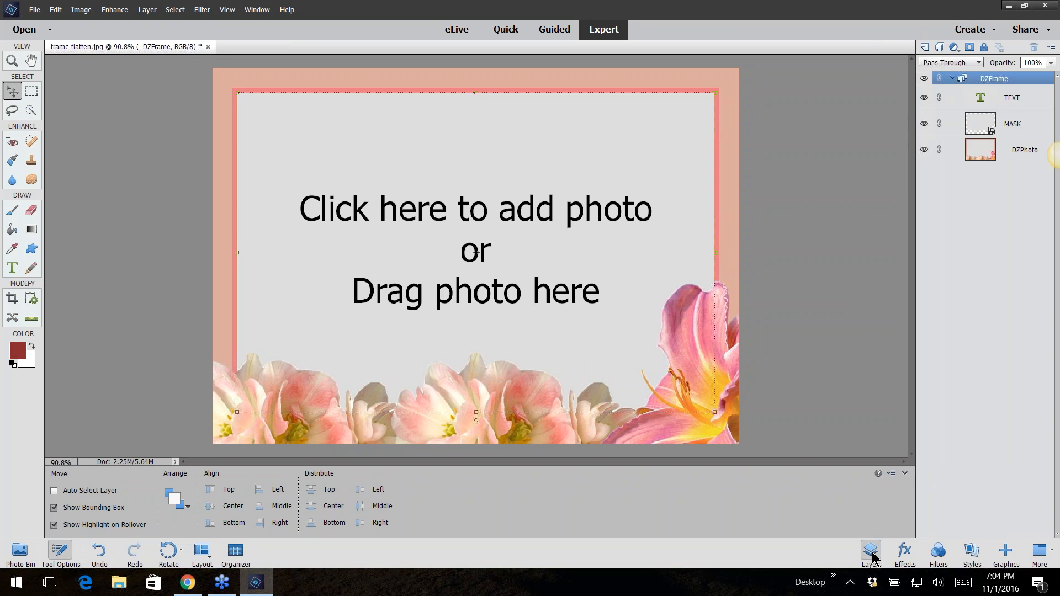
pyautogui.click(1005, 552)
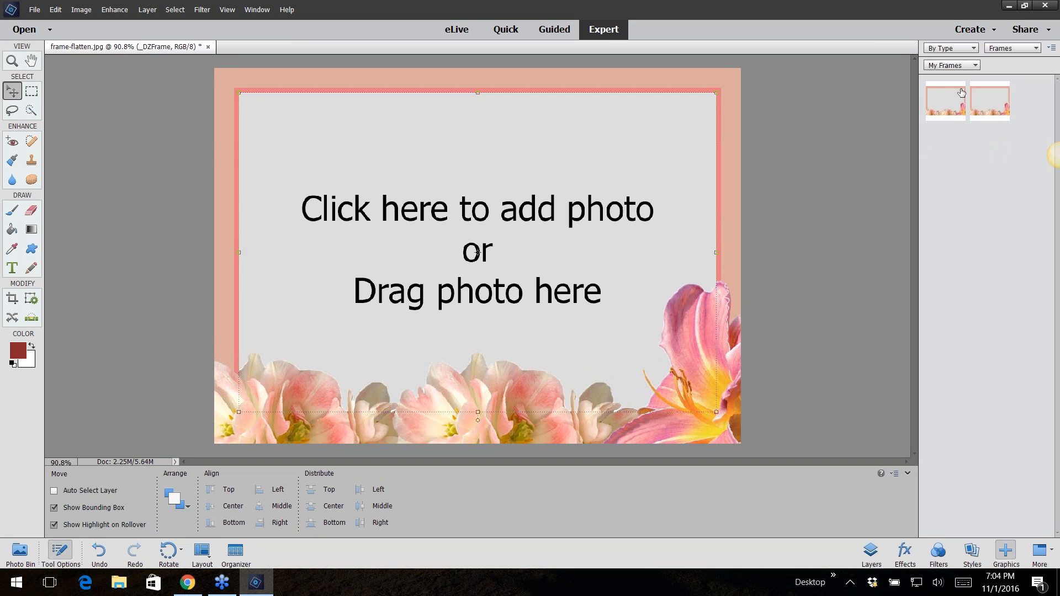
pyautogui.click(966, 64)
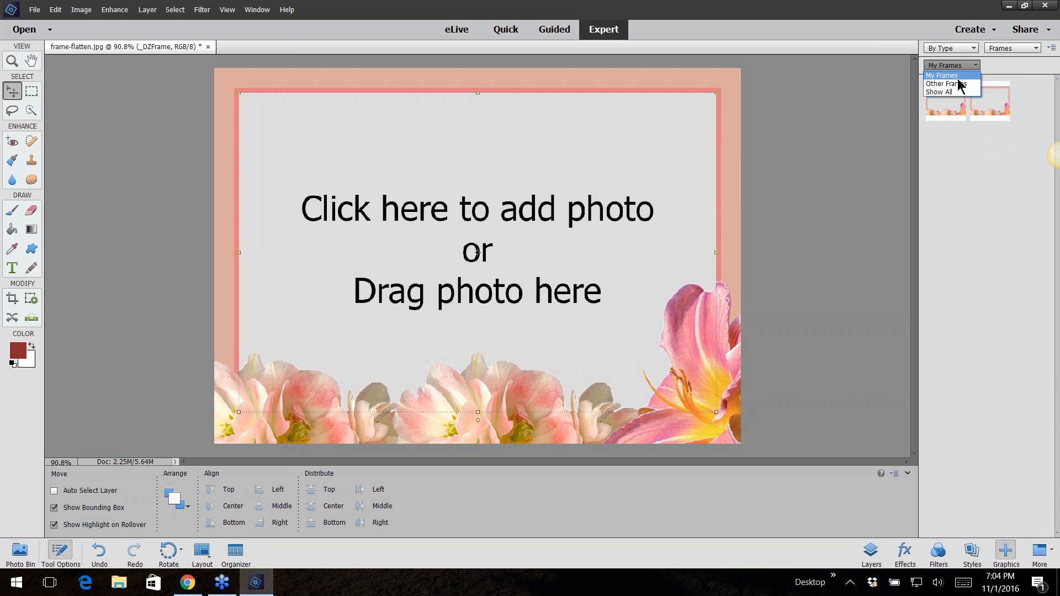
pyautogui.click(959, 83)
pyautogui.click(966, 65)
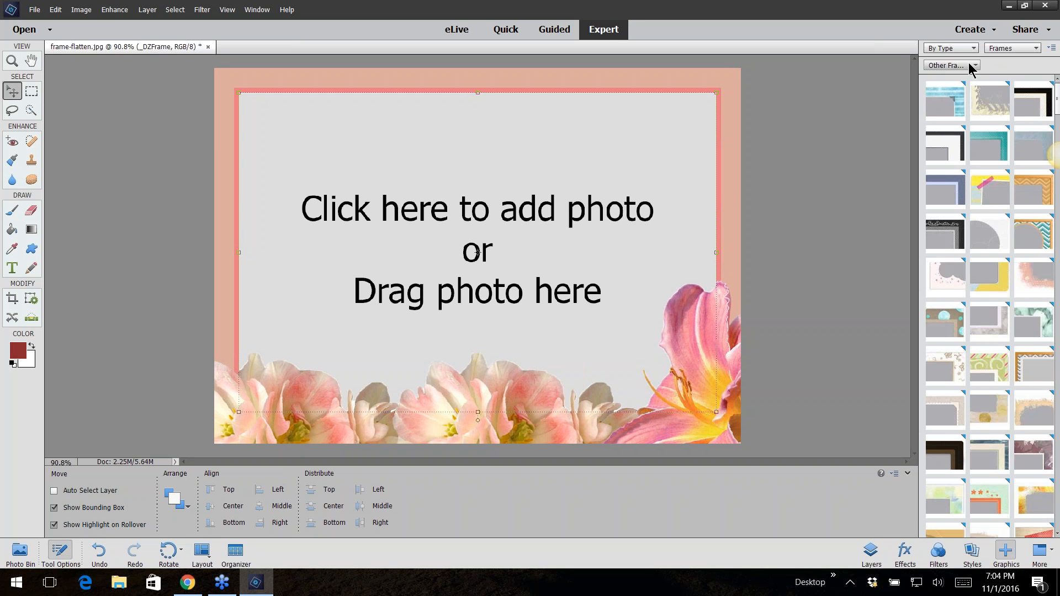
pyautogui.click(960, 92)
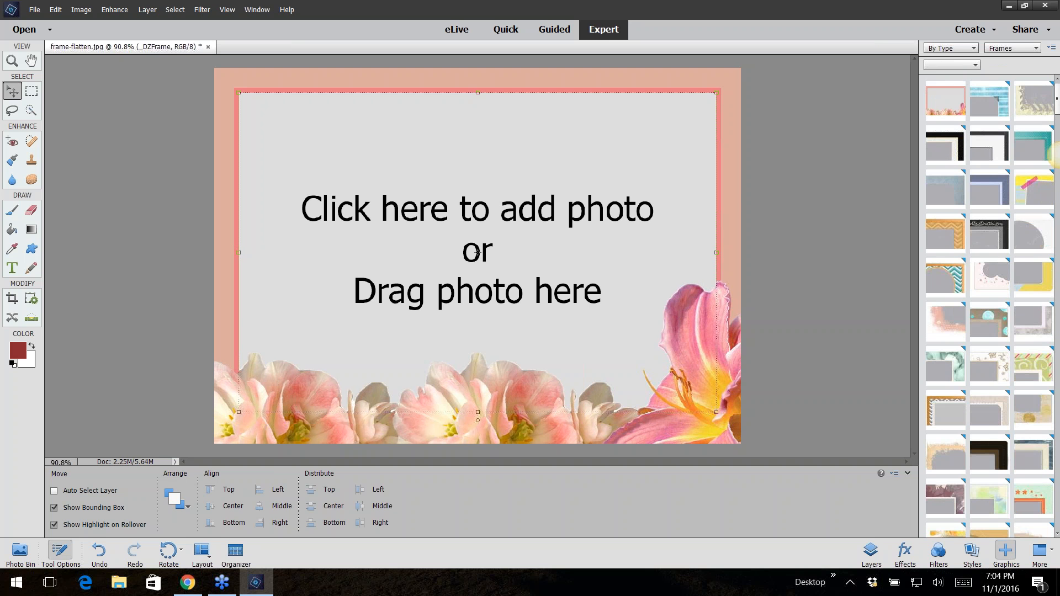
pyautogui.click(962, 64)
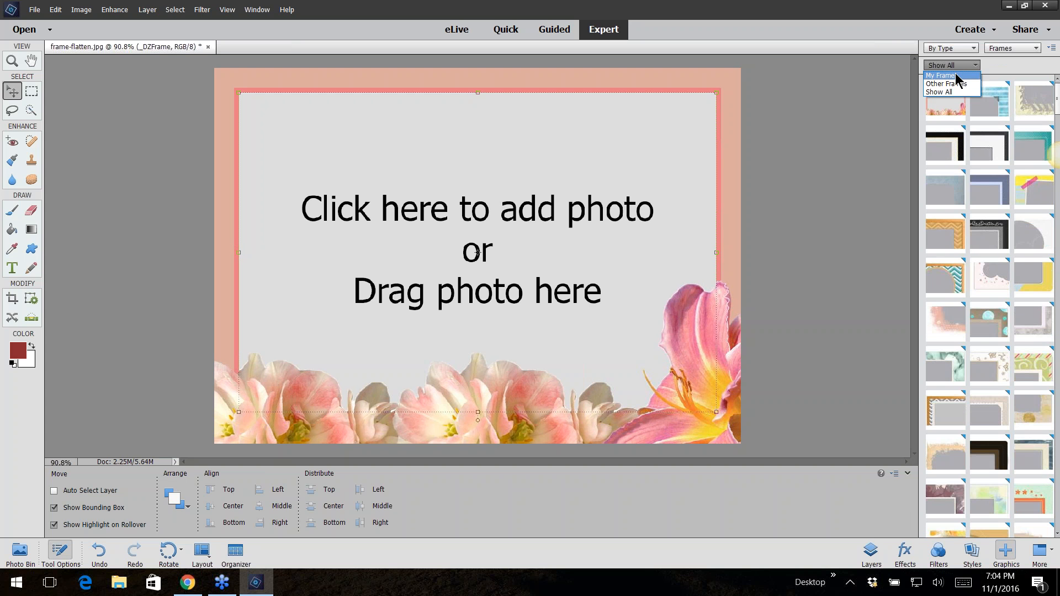
pyautogui.click(956, 77)
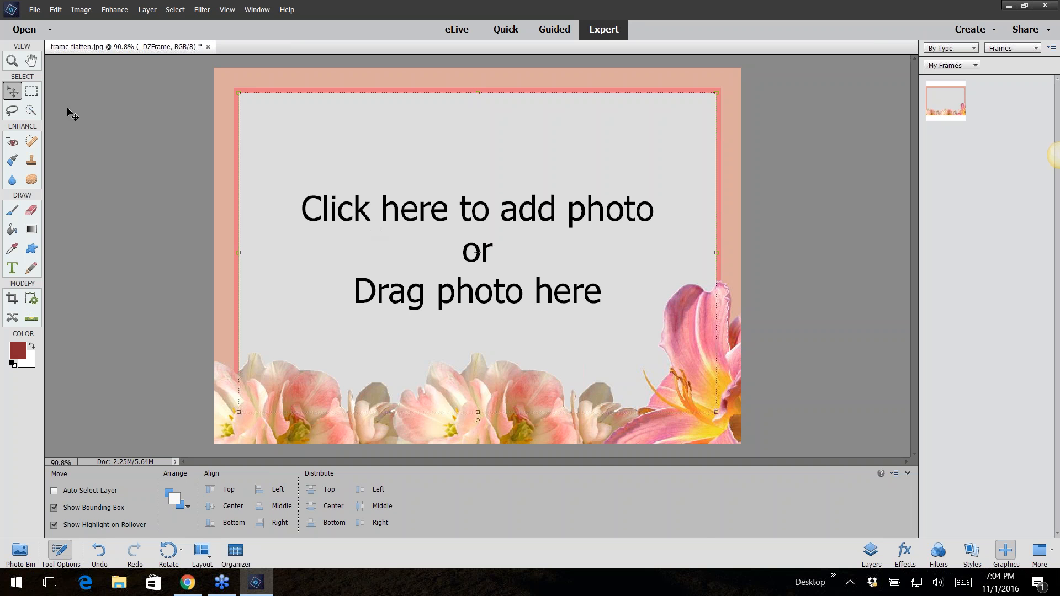
# Place the photo phototext-mainphoto from the 03guided-funedits-phototext folder into the frame's photo placeholder and commit it
pyautogui.click(390, 220)
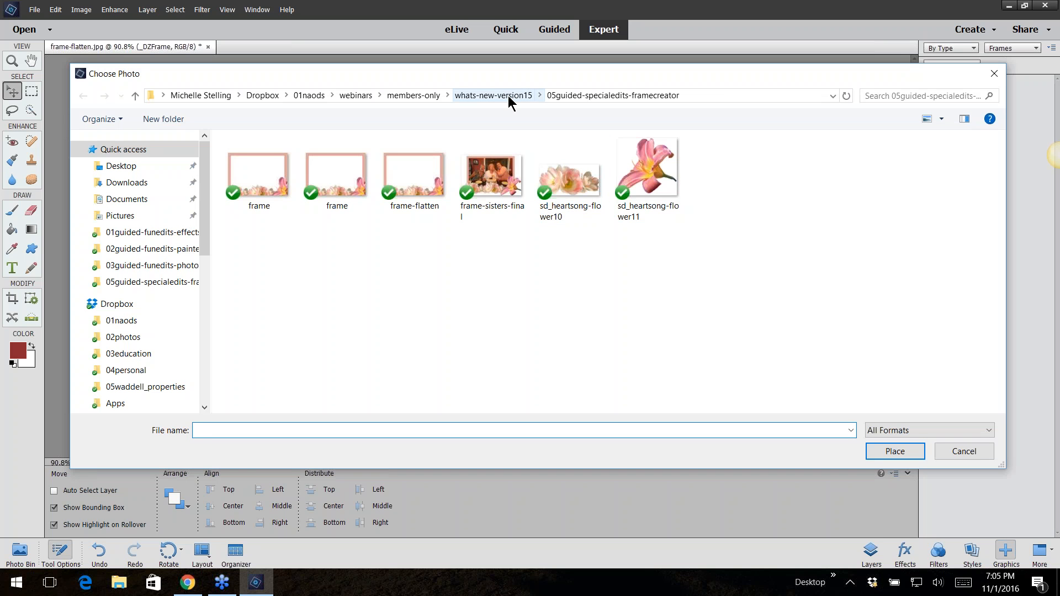
pyautogui.click(508, 95)
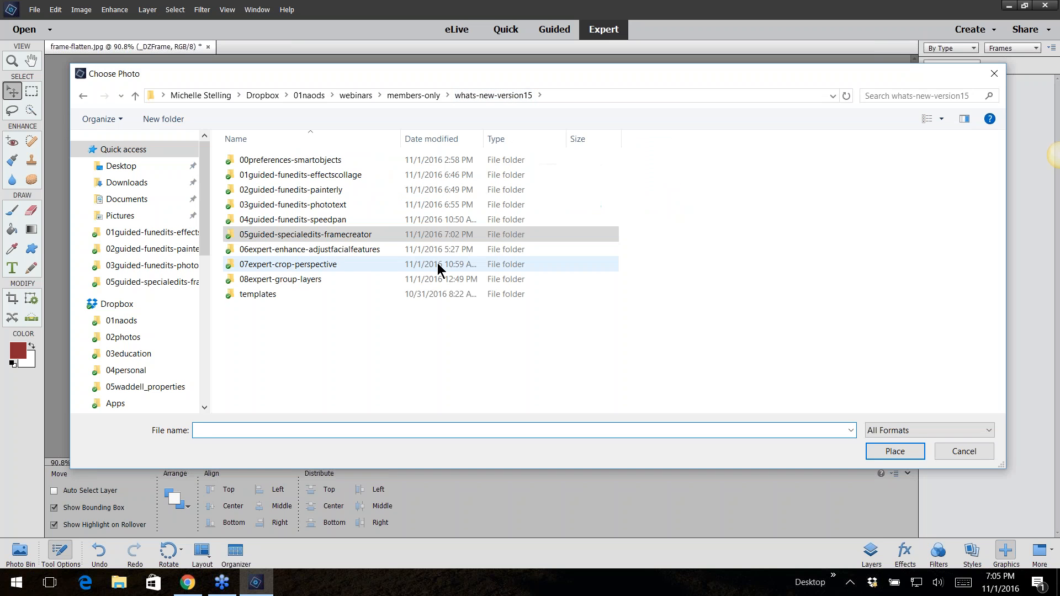
pyautogui.click(340, 205)
pyautogui.doubleClick(339, 206)
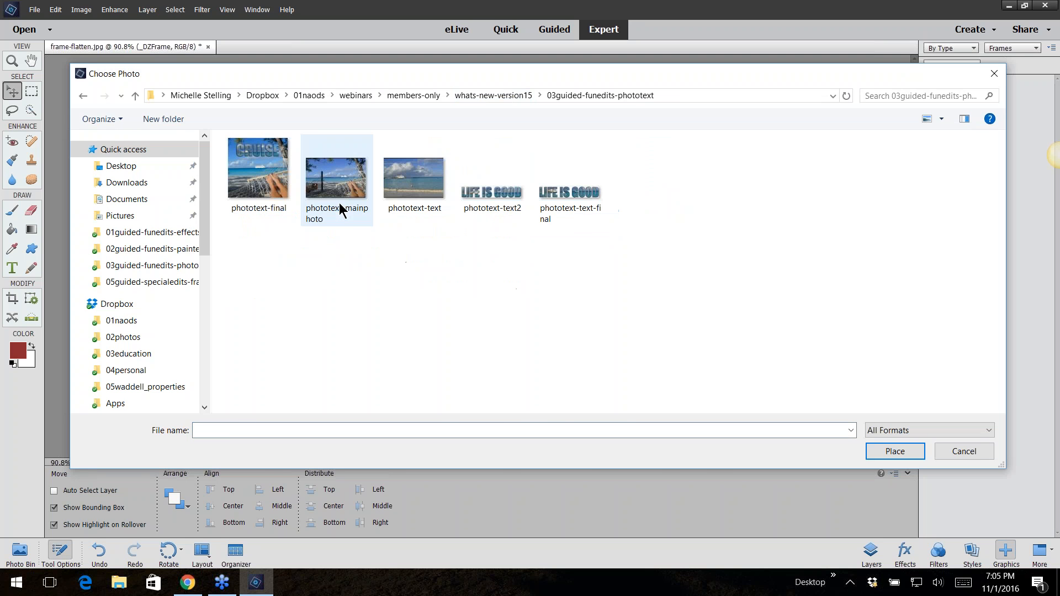
pyautogui.click(337, 209)
pyautogui.click(890, 451)
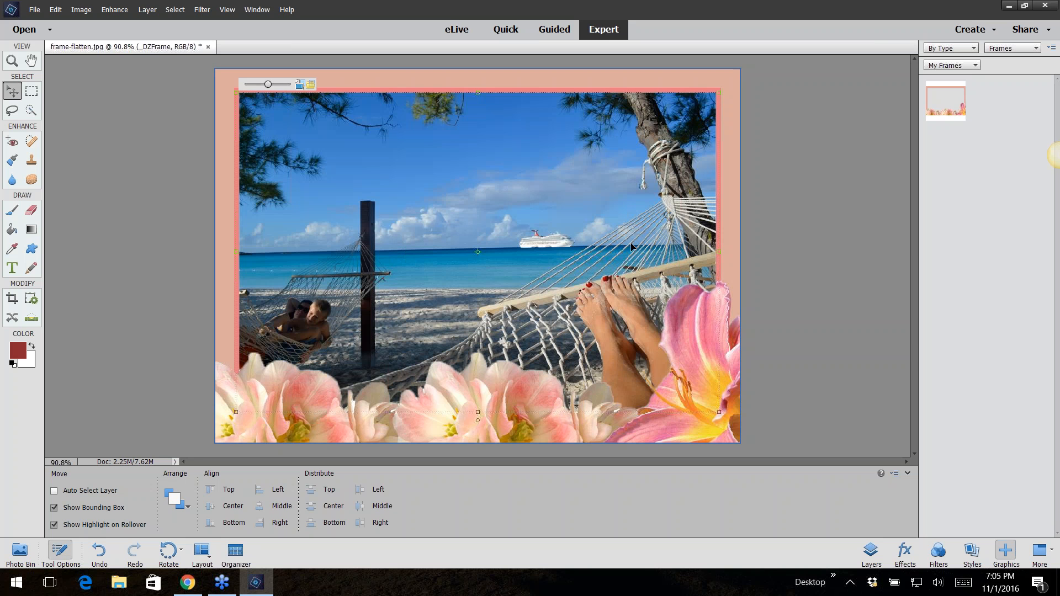
pyautogui.click(814, 269)
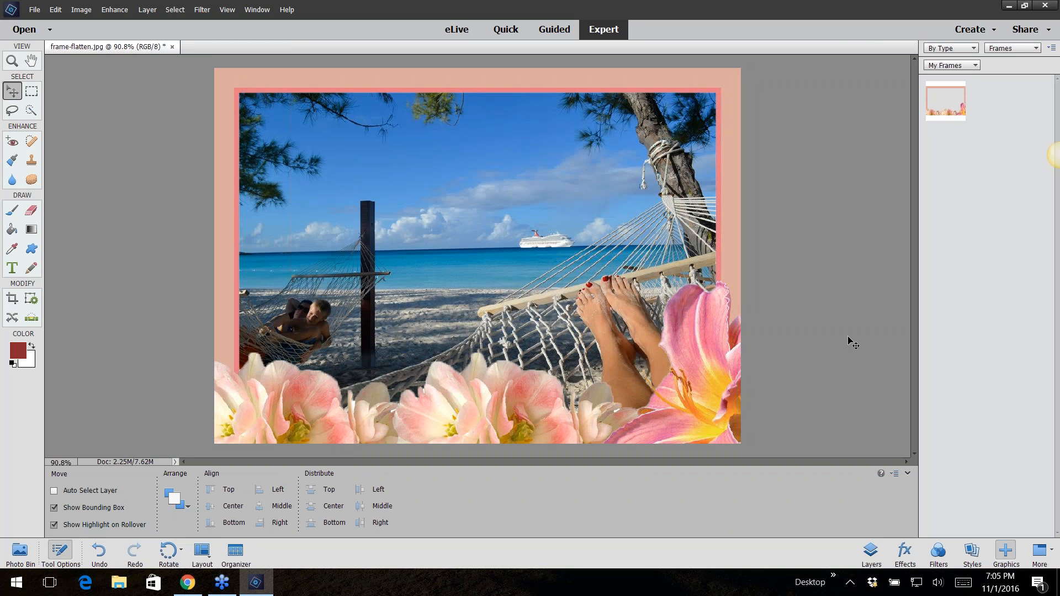
pyautogui.click(735, 509)
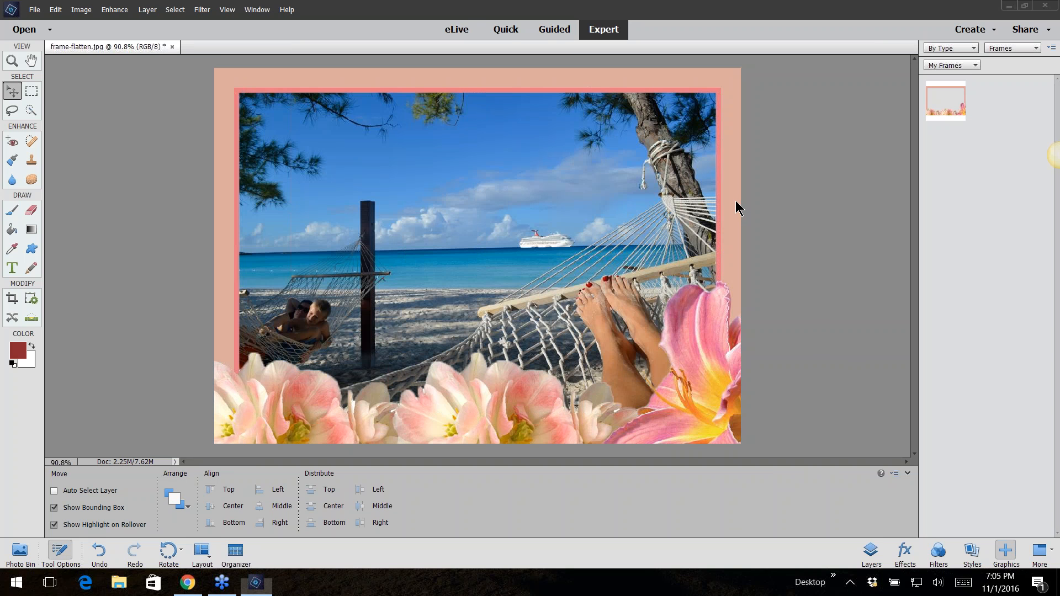
# Browse the Photomerge guided edits
pyautogui.click(571, 44)
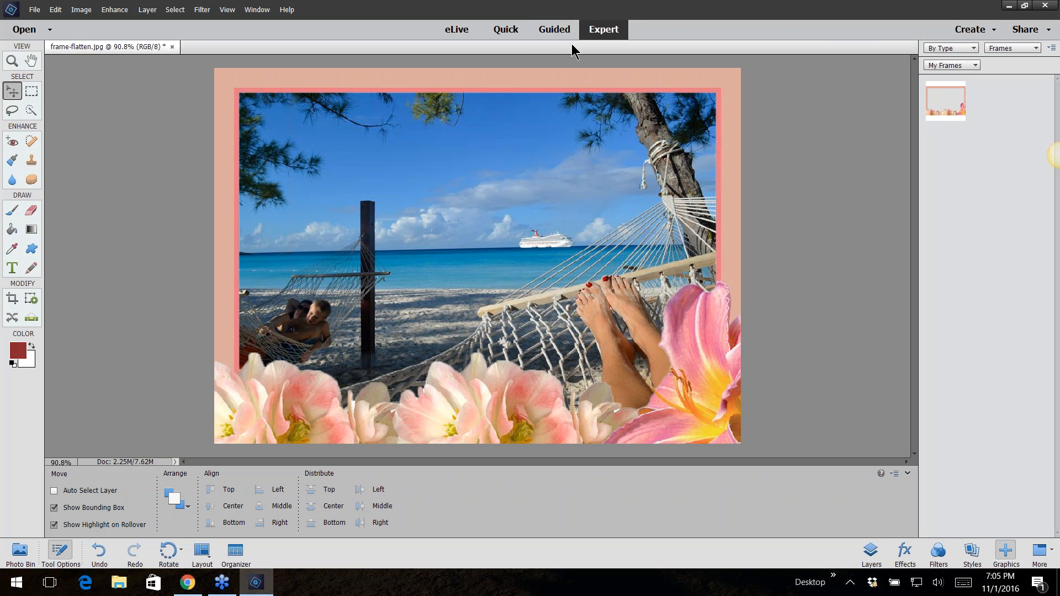
pyautogui.click(553, 30)
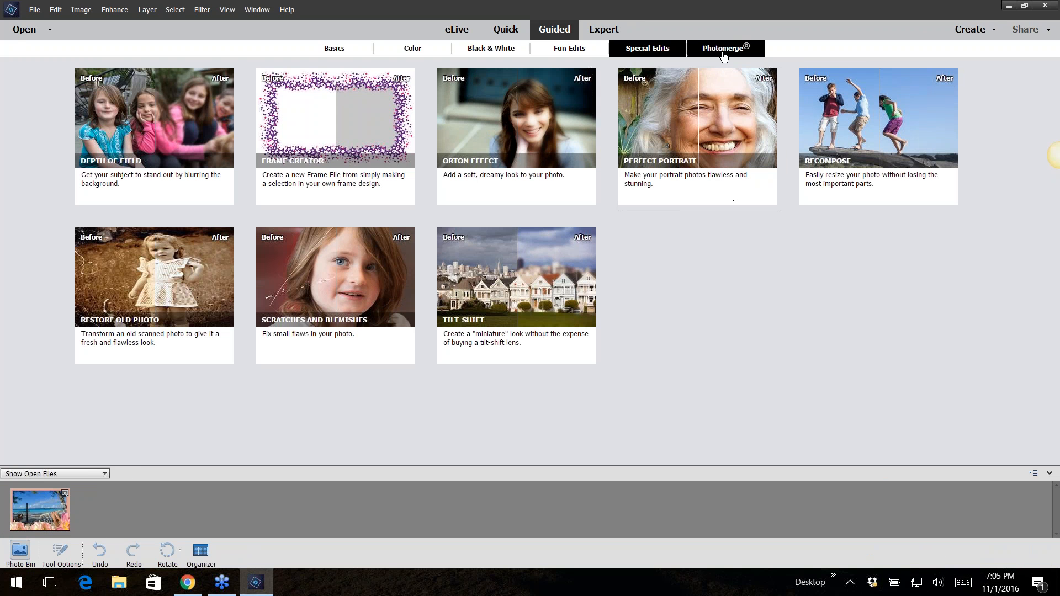
pyautogui.click(723, 48)
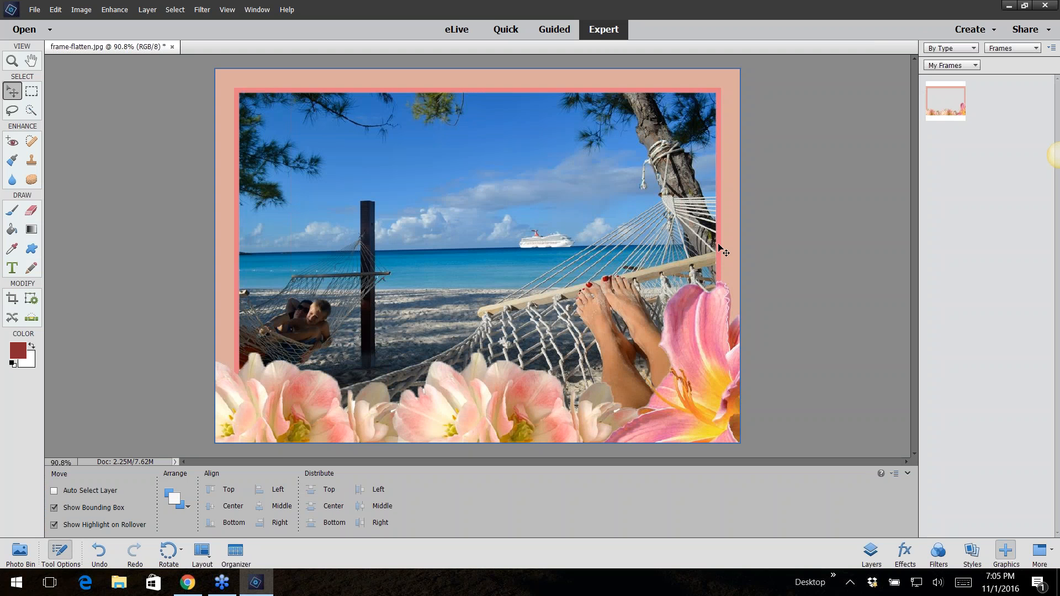
# Close frame-flatten without saving and open nosmile from the 06expert-enhance-adjustfacialfeatures folder
pyautogui.click(172, 47)
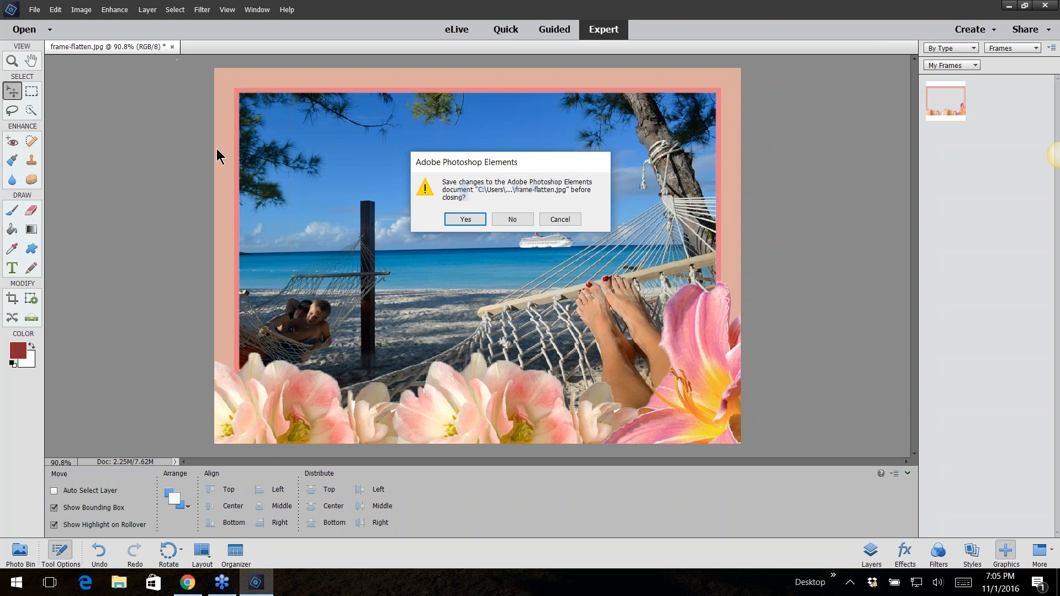
pyautogui.click(502, 217)
pyautogui.click(32, 10)
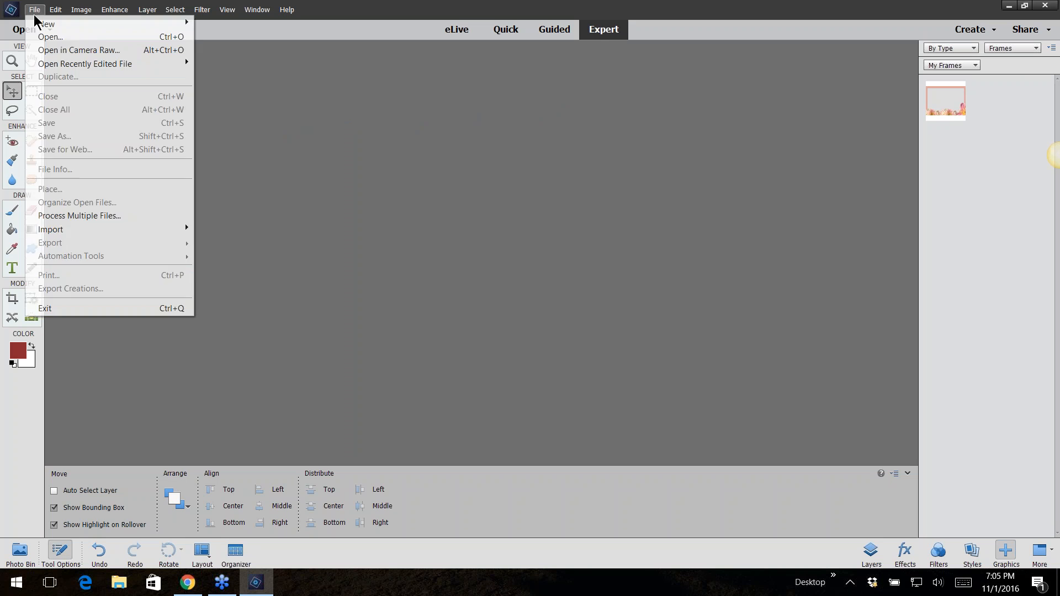
pyautogui.click(38, 32)
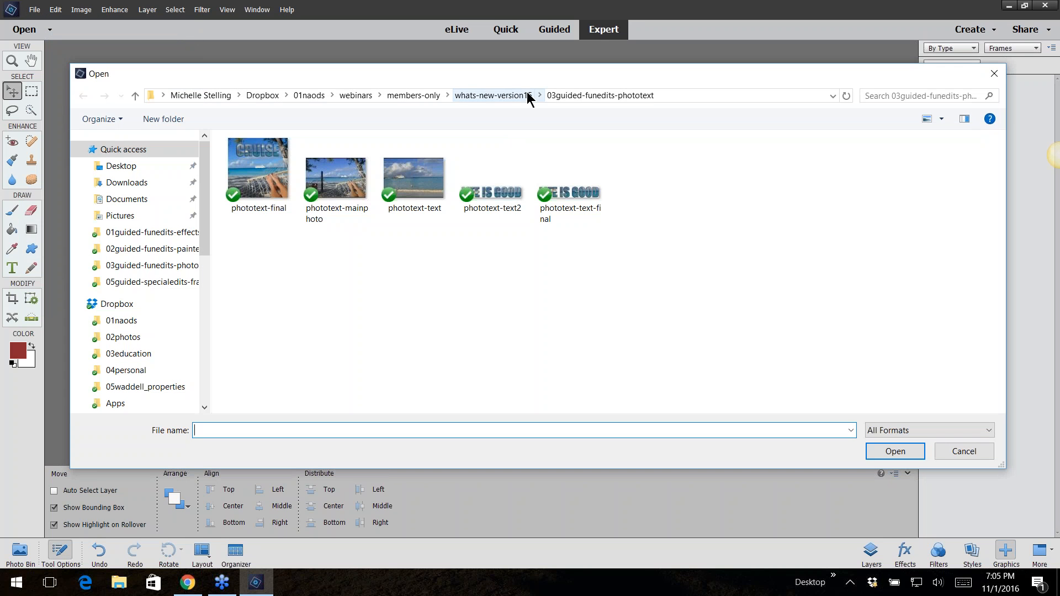
pyautogui.click(494, 96)
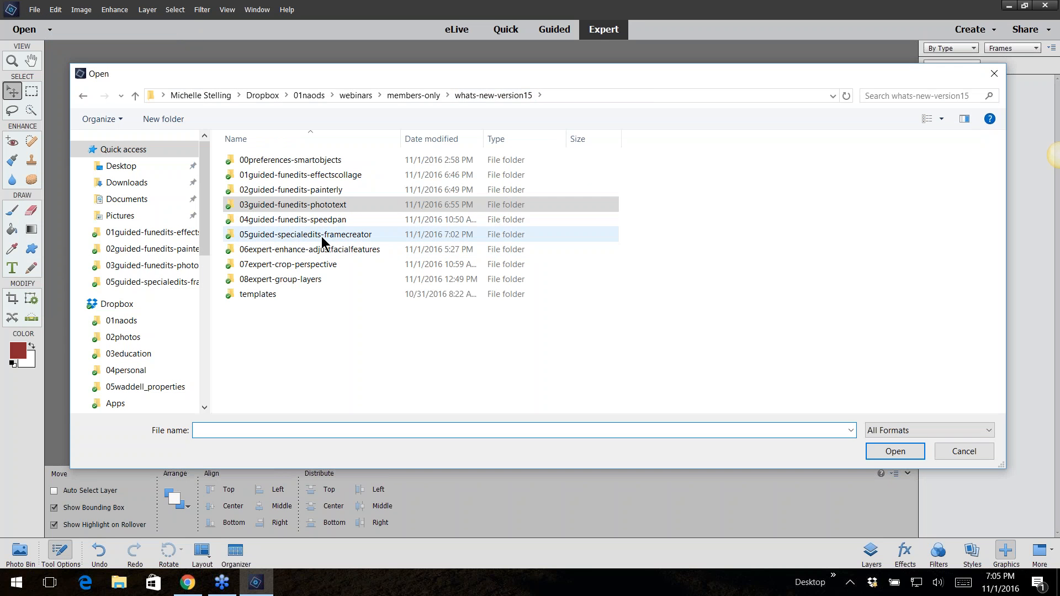
pyautogui.click(335, 250)
pyautogui.doubleClick(338, 251)
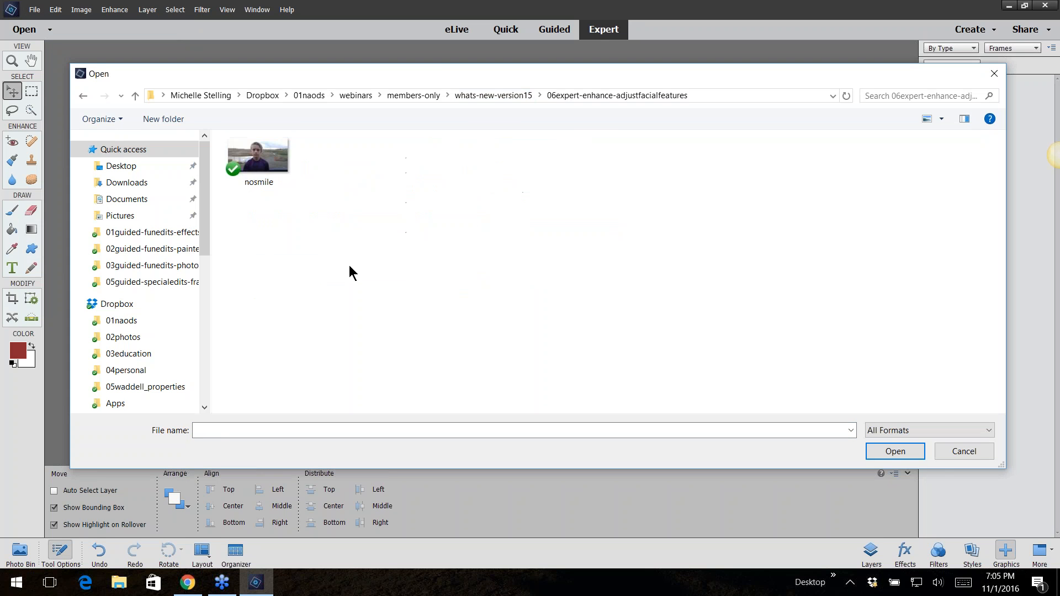
pyautogui.doubleClick(255, 161)
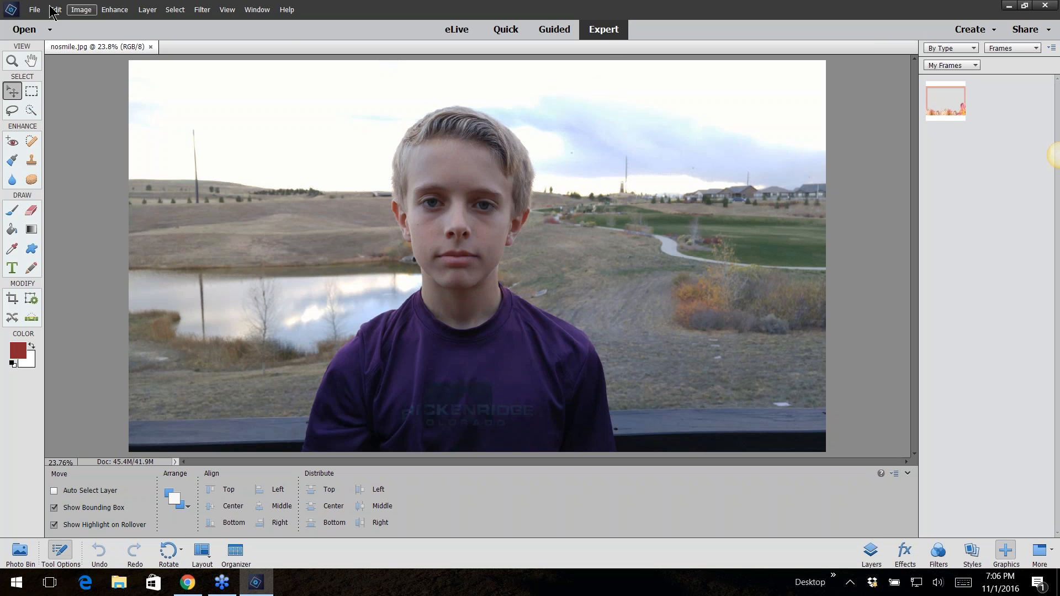
# Open Adjust Facial Features and set the lips Smile slider to its maximum
pyautogui.click(107, 11)
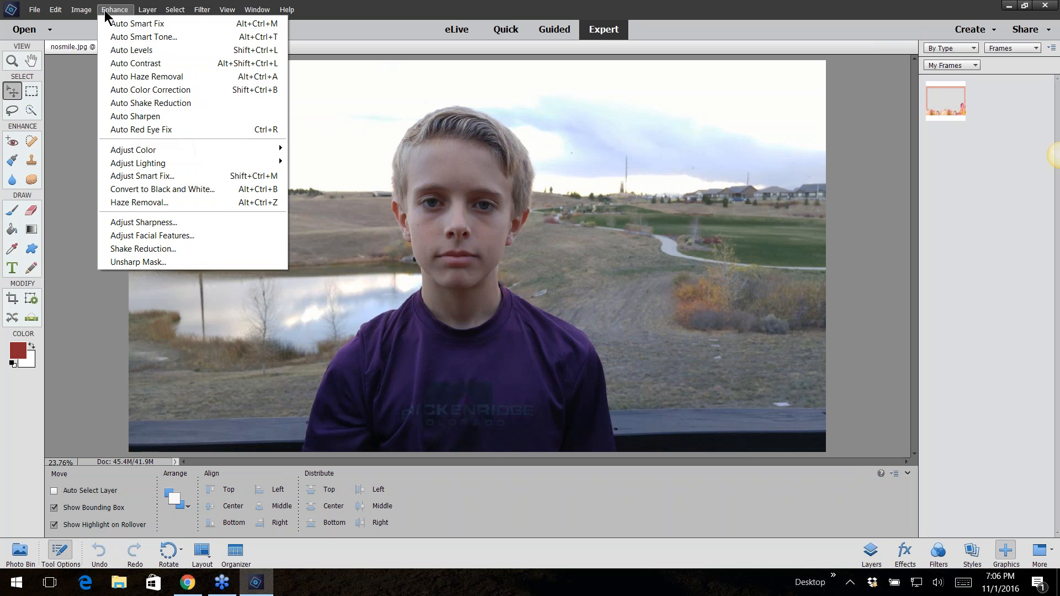
pyautogui.click(147, 237)
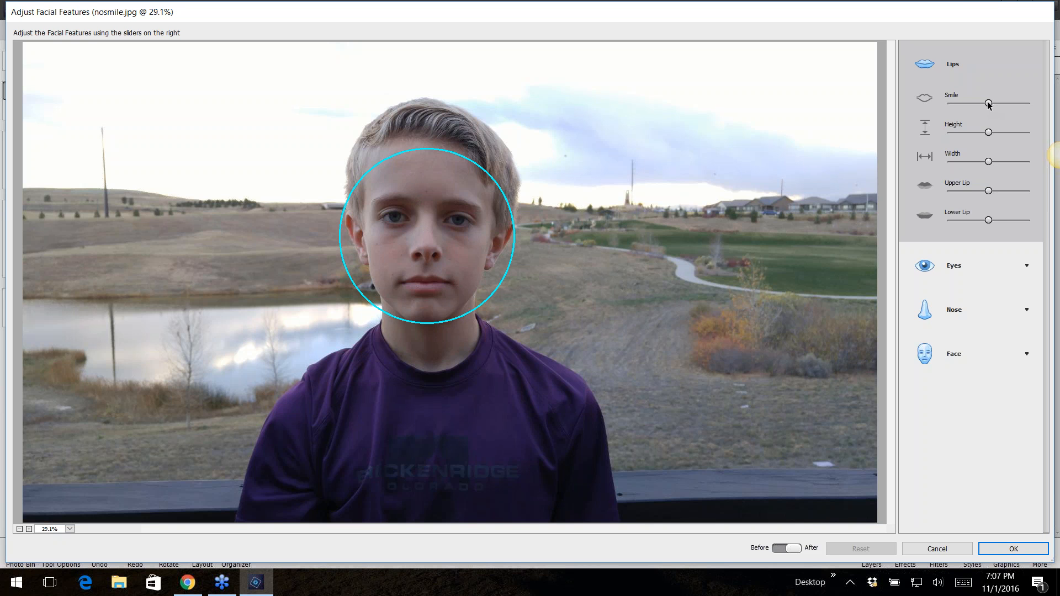
pyautogui.moveTo(988, 103); pyautogui.dragTo(915, 124)
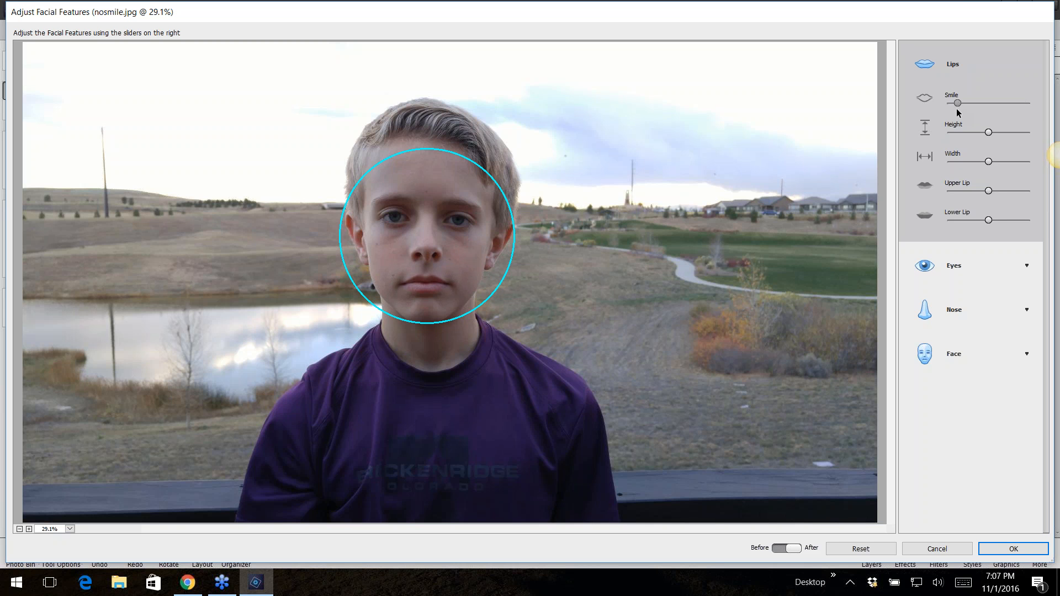
pyautogui.moveTo(961, 104); pyautogui.dragTo(1032, 105)
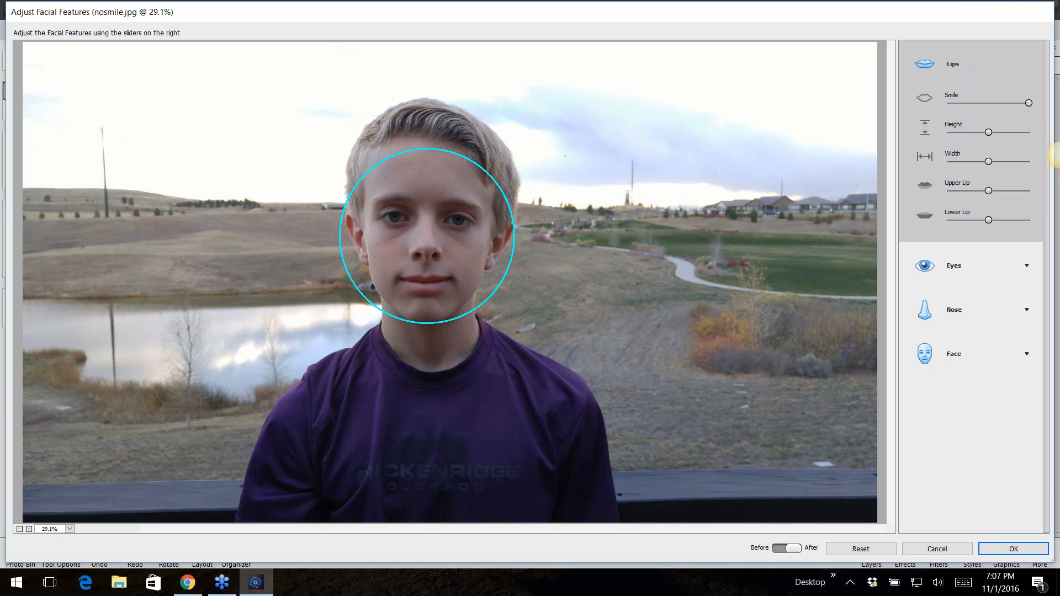
pyautogui.click(765, 575)
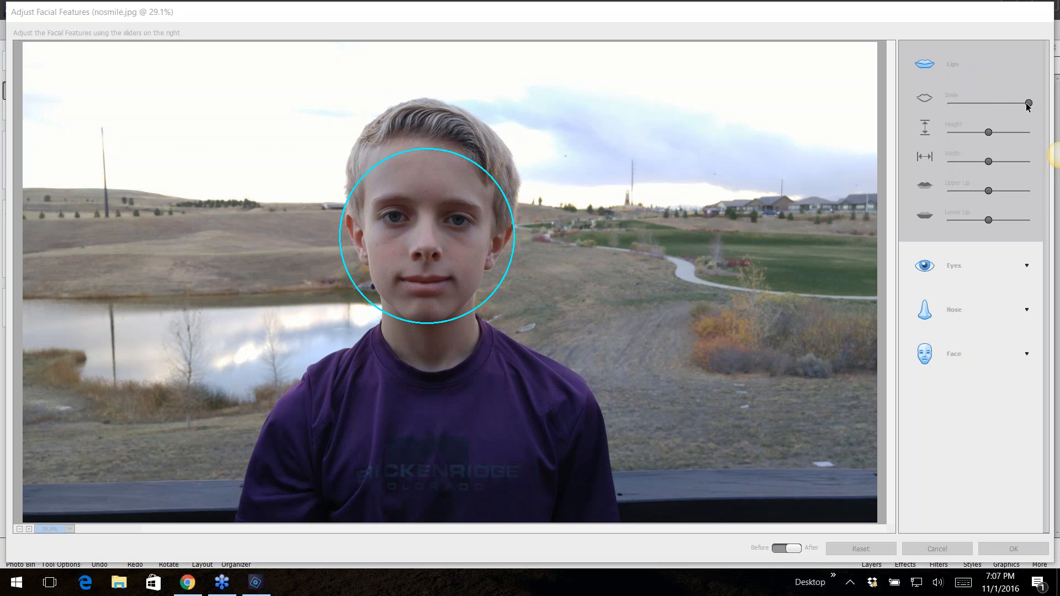
pyautogui.moveTo(1027, 102)
pyautogui.mouseDown()
pyautogui.moveTo(948, 103)
pyautogui.moveTo(1044, 98)
pyautogui.moveTo(939, 109)
pyautogui.moveTo(1039, 119)
pyautogui.moveTo(948, 119)
pyautogui.moveTo(1044, 107)
pyautogui.mouseUp()
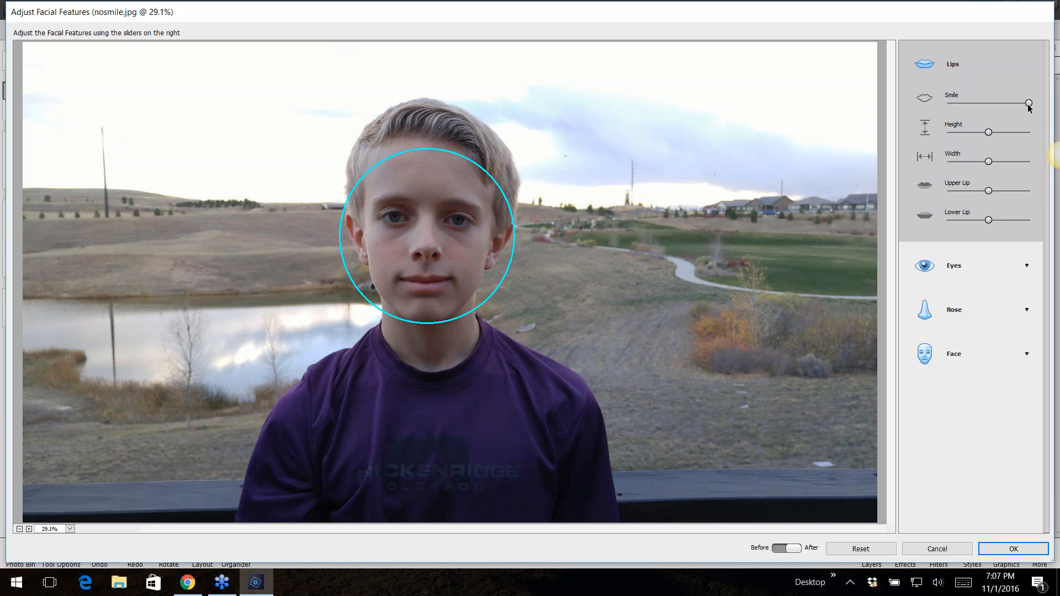
pyautogui.moveTo(1027, 105); pyautogui.dragTo(940, 113)
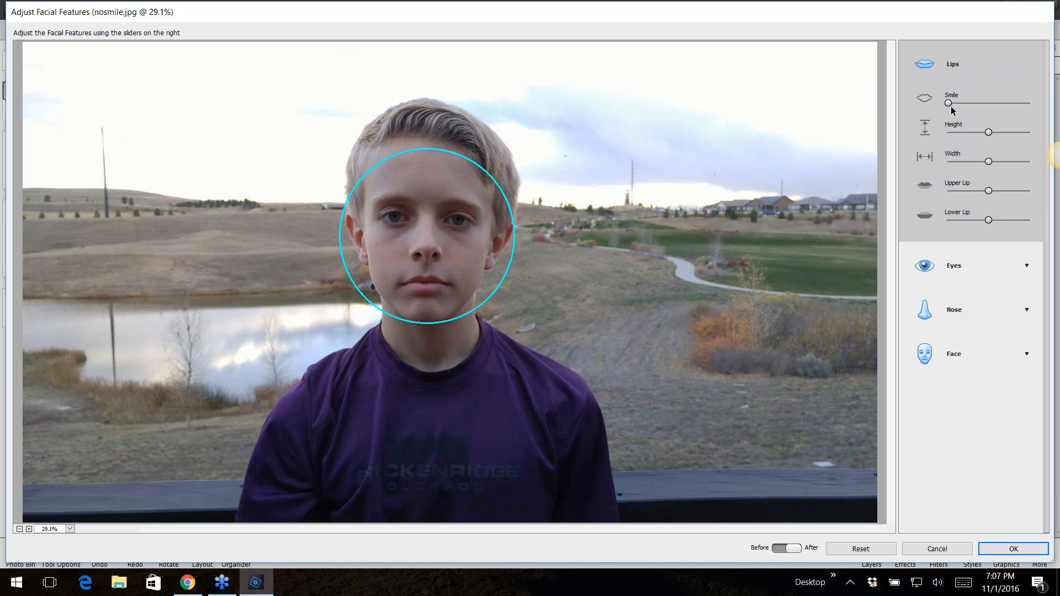
pyautogui.moveTo(949, 103); pyautogui.dragTo(1055, 95)
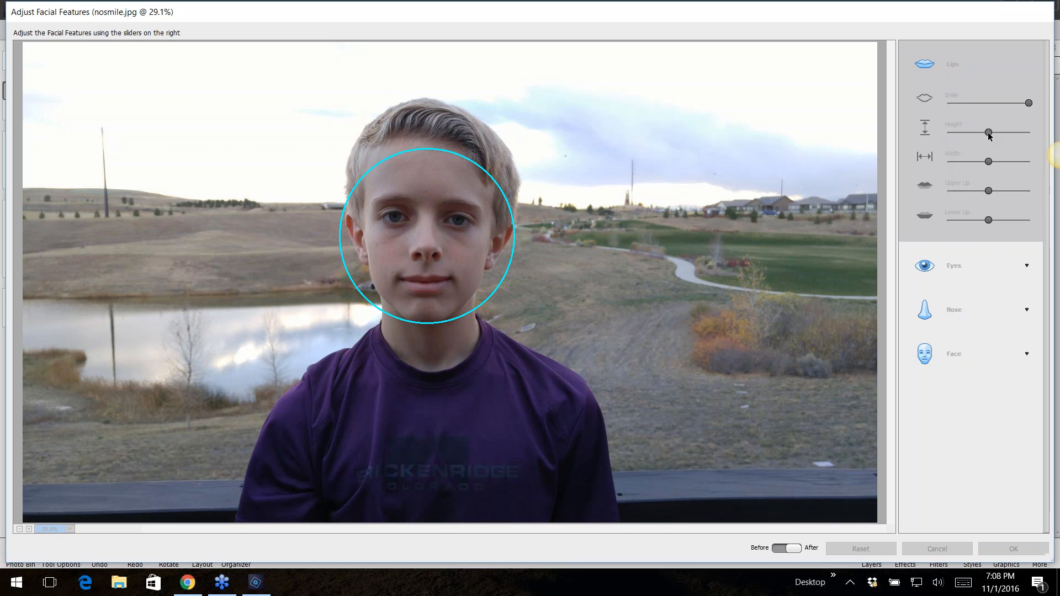
# Lower the lips Height slider and expand the Eyes controls
pyautogui.moveTo(989, 131); pyautogui.dragTo(948, 153)
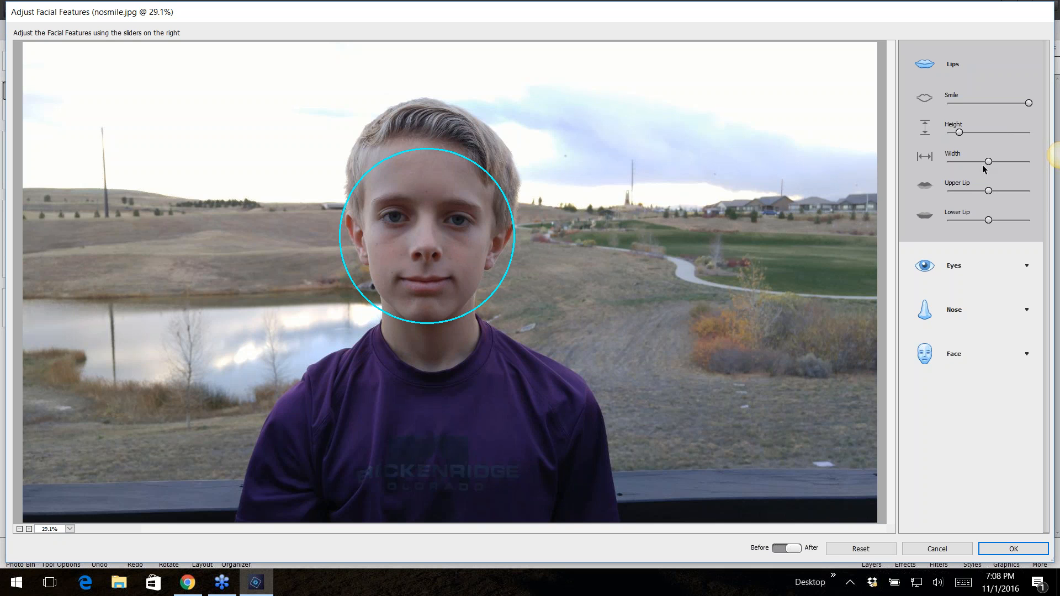
pyautogui.moveTo(988, 162); pyautogui.dragTo(982, 224)
pyautogui.click(958, 267)
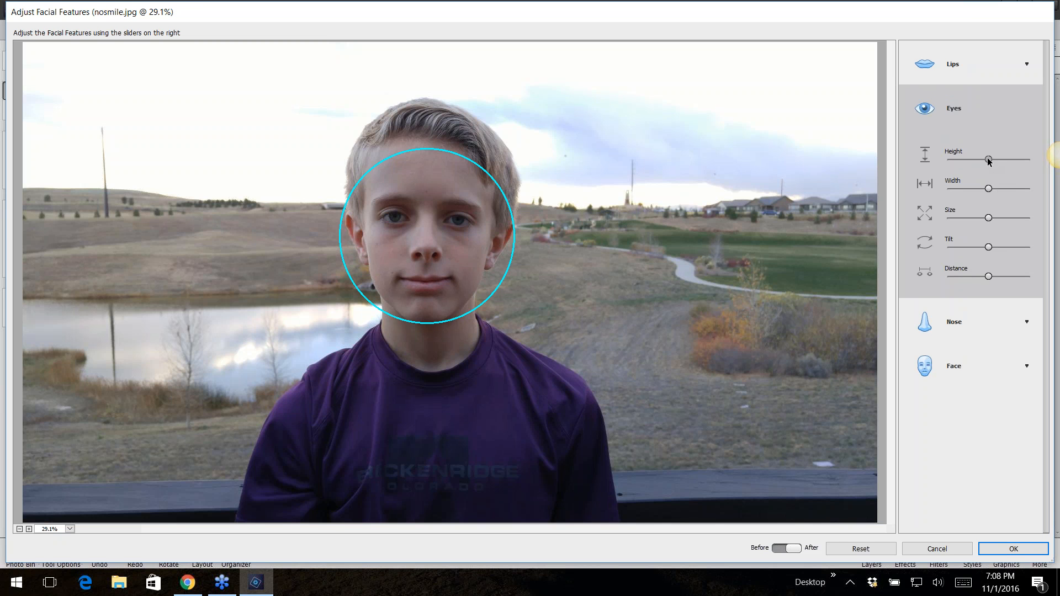
# Try the eye Height slider at its maximum, then return it to the middle
pyautogui.moveTo(988, 160); pyautogui.dragTo(1013, 160)
pyautogui.moveTo(1056, 153); pyautogui.dragTo(1055, 153)
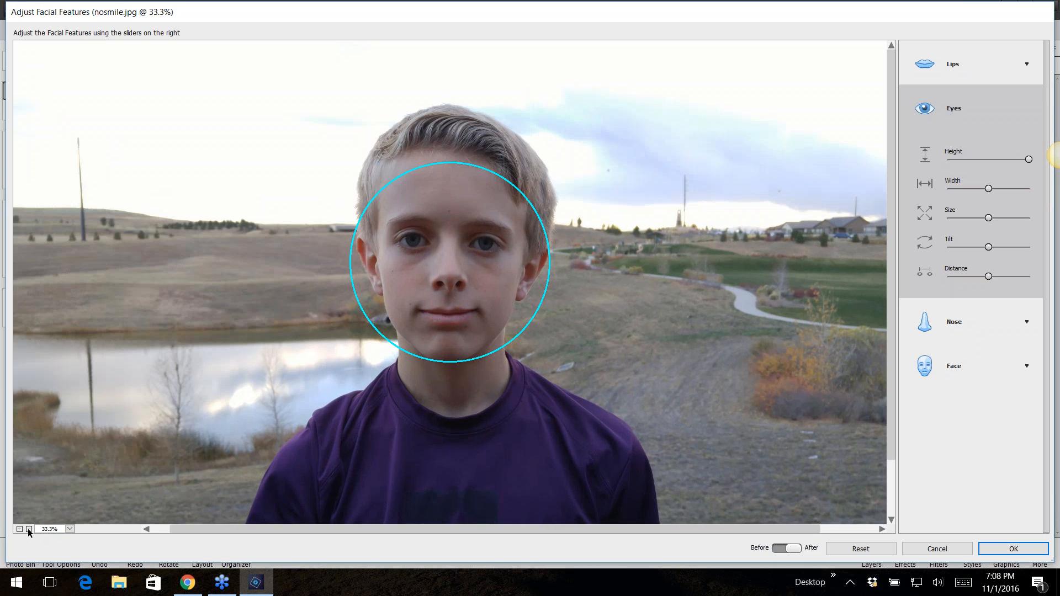
pyautogui.click(29, 530)
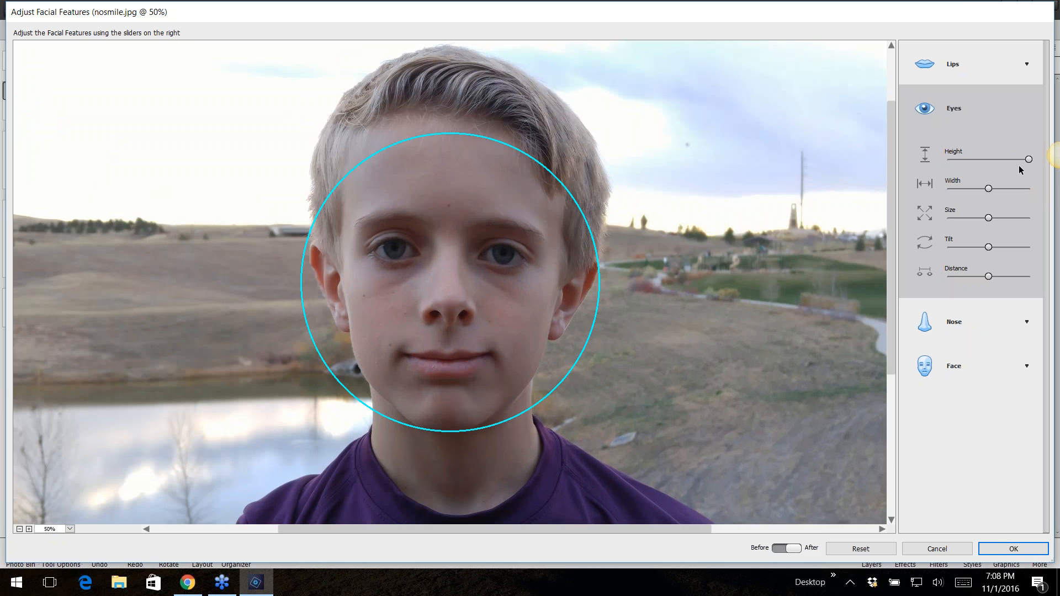
pyautogui.moveTo(1028, 162); pyautogui.dragTo(987, 175)
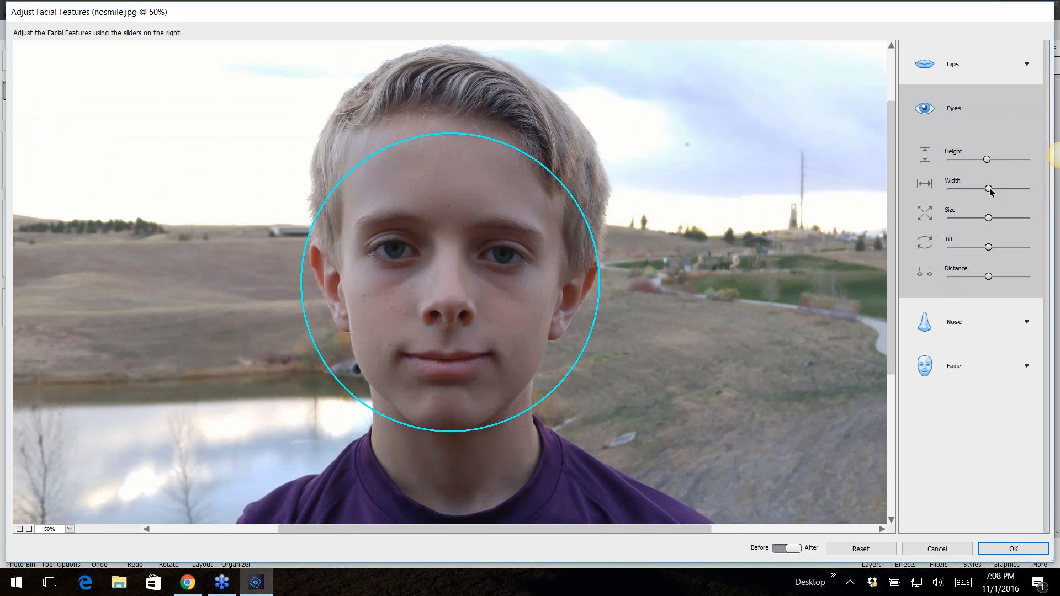
# Nudge the eye Size slider, then open the Nose controls and raise the nose Height and Width sliders
pyautogui.moveTo(988, 220); pyautogui.dragTo(995, 280)
pyautogui.click(963, 324)
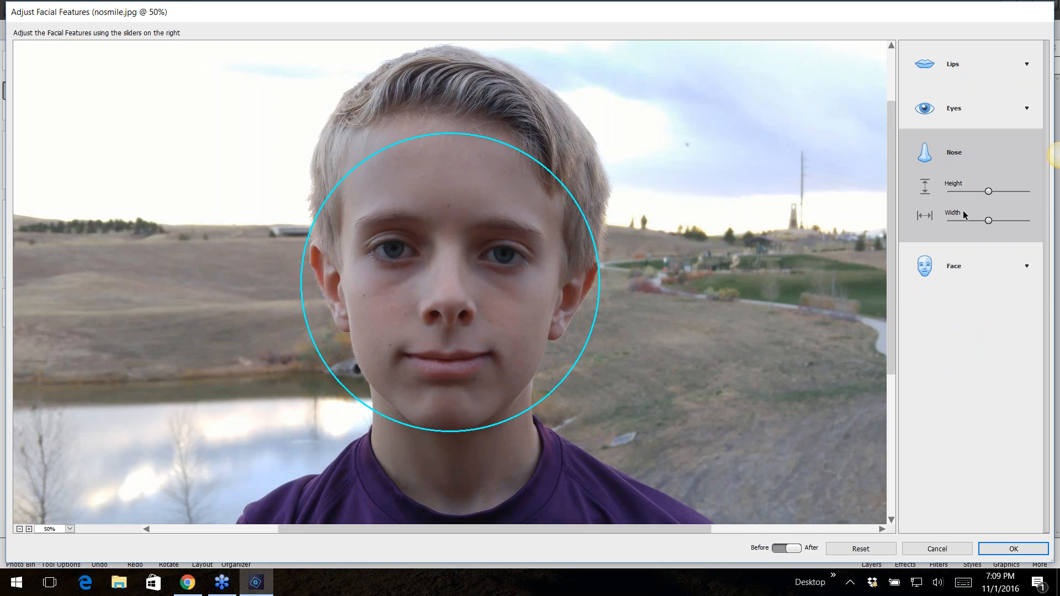
pyautogui.moveTo(988, 191)
pyautogui.mouseDown()
pyautogui.moveTo(959, 194)
pyautogui.moveTo(1007, 191)
pyautogui.mouseUp()
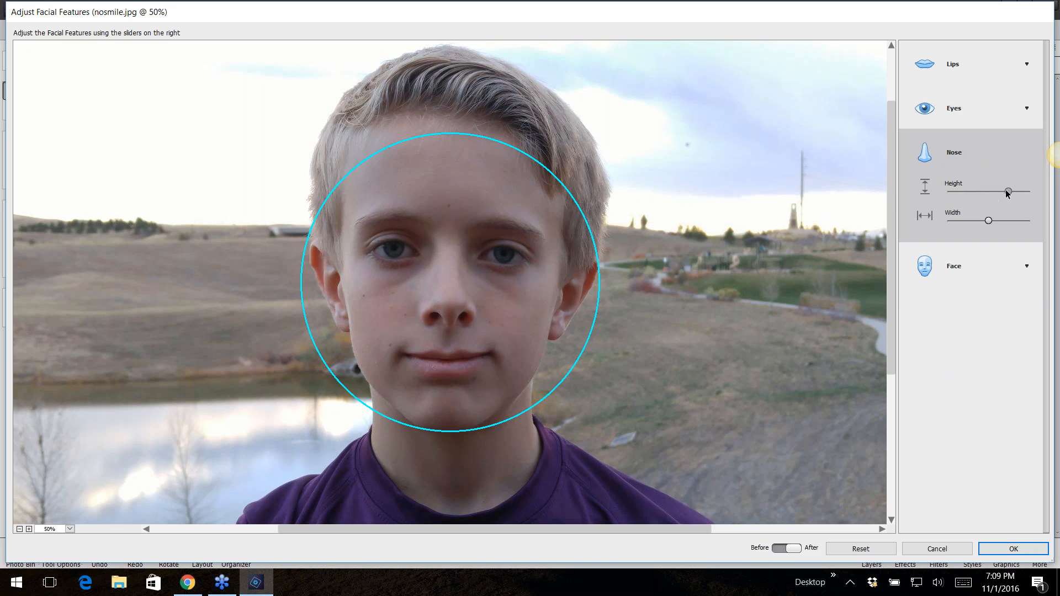
# Open the Face controls, lower the Forehead Height, Jawbone Shape and Chin Height sliders, then cancel Adjust Facial Features
pyautogui.click(956, 266)
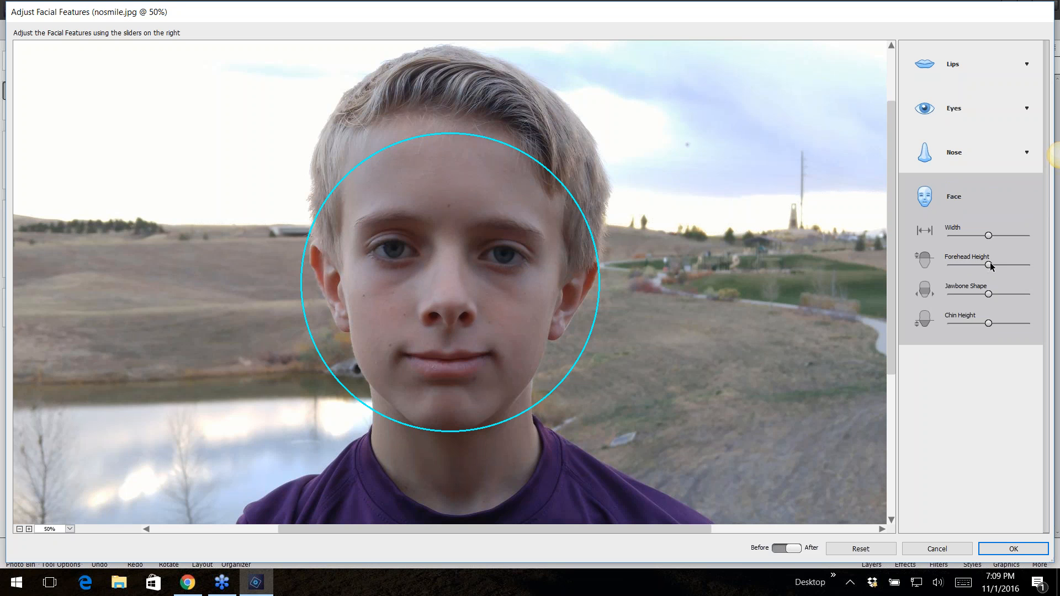
pyautogui.moveTo(988, 266); pyautogui.dragTo(911, 336)
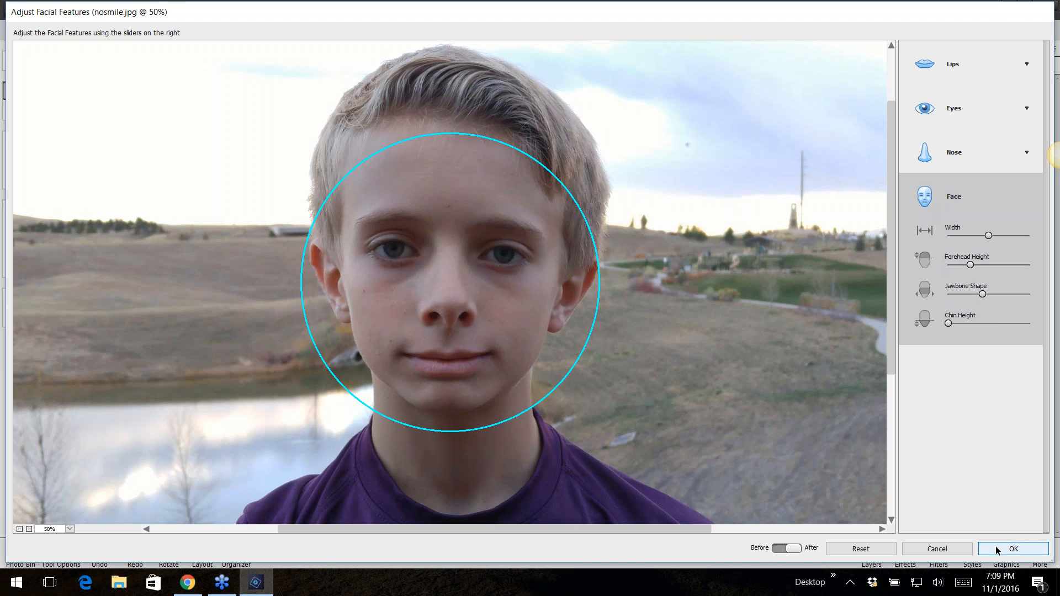
pyautogui.click(942, 549)
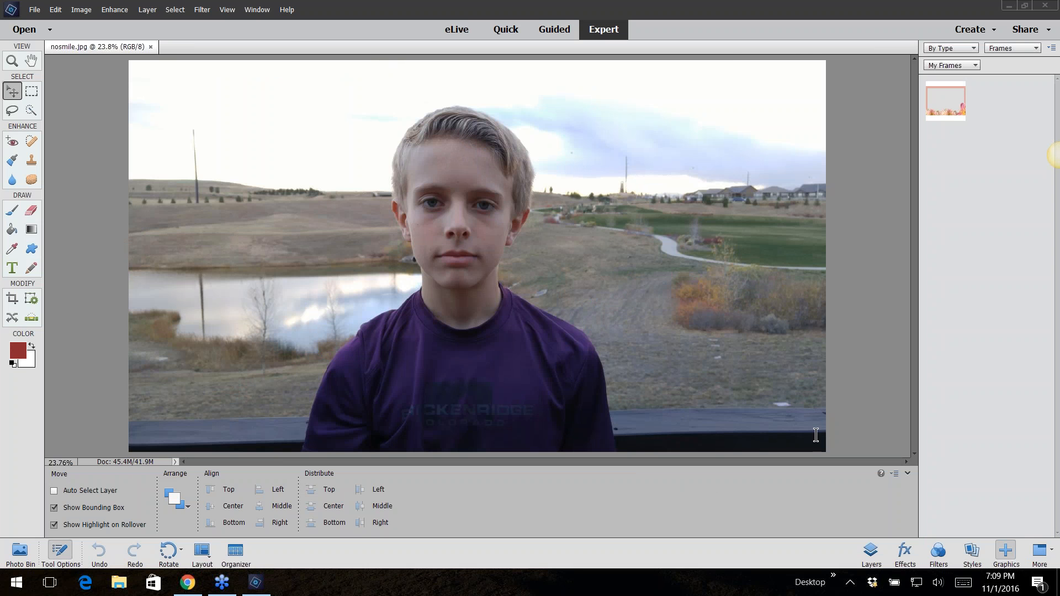
# Close nosmile and open perspective-photo from the 07expert-crop-perspective folder
pyautogui.click(150, 46)
pyautogui.click(150, 46)
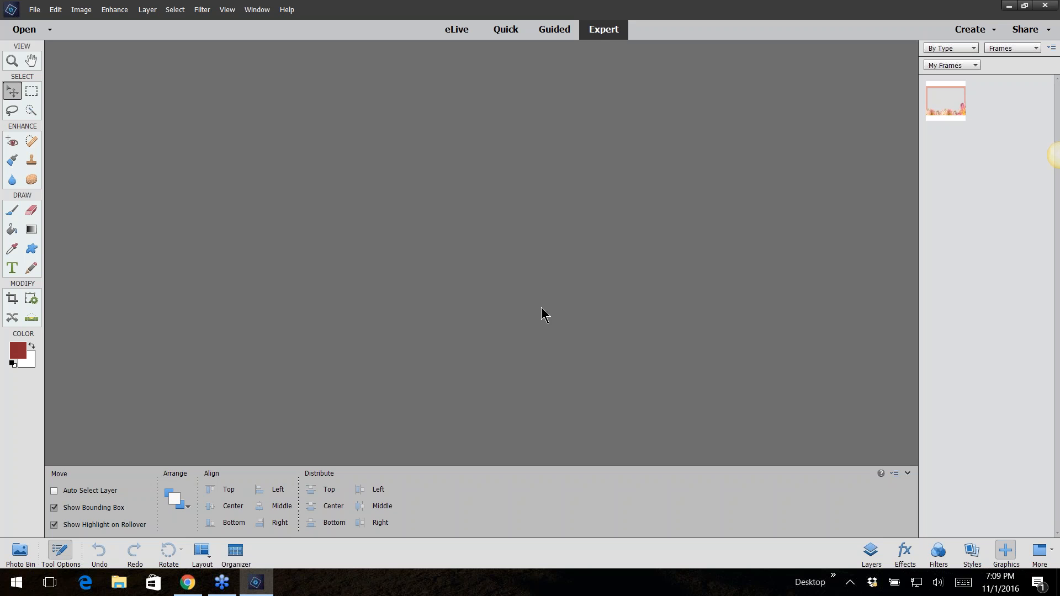
pyautogui.click(35, 10)
pyautogui.click(50, 37)
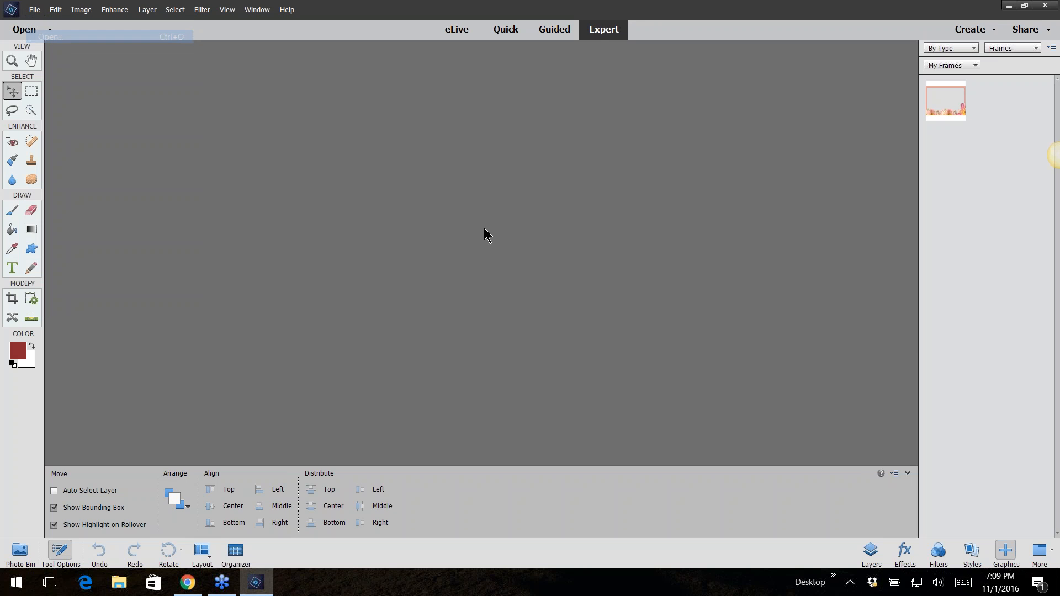
pyautogui.click(503, 96)
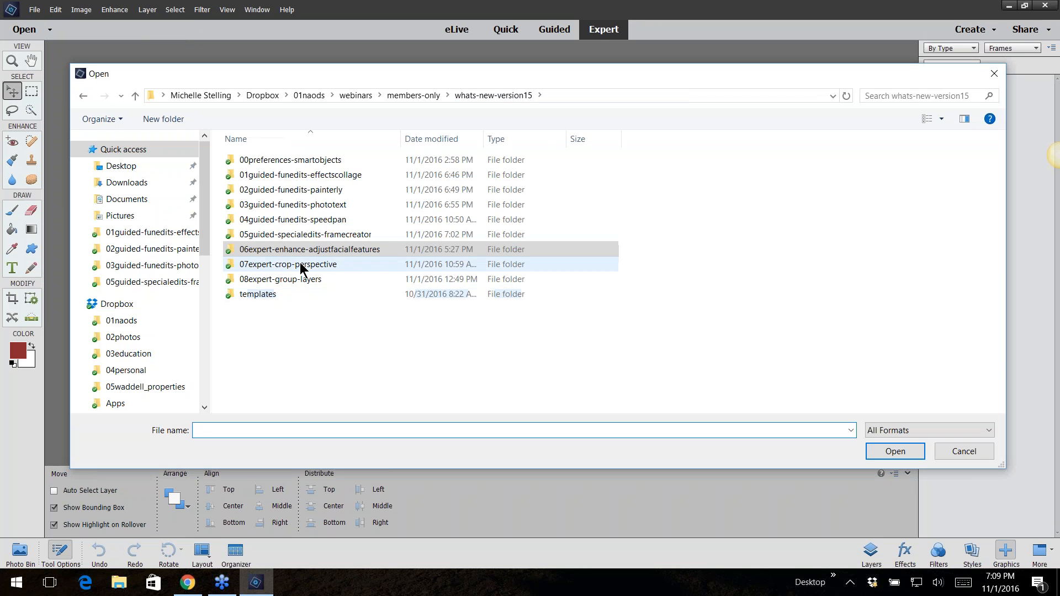
pyautogui.doubleClick(303, 267)
pyautogui.doubleClick(279, 182)
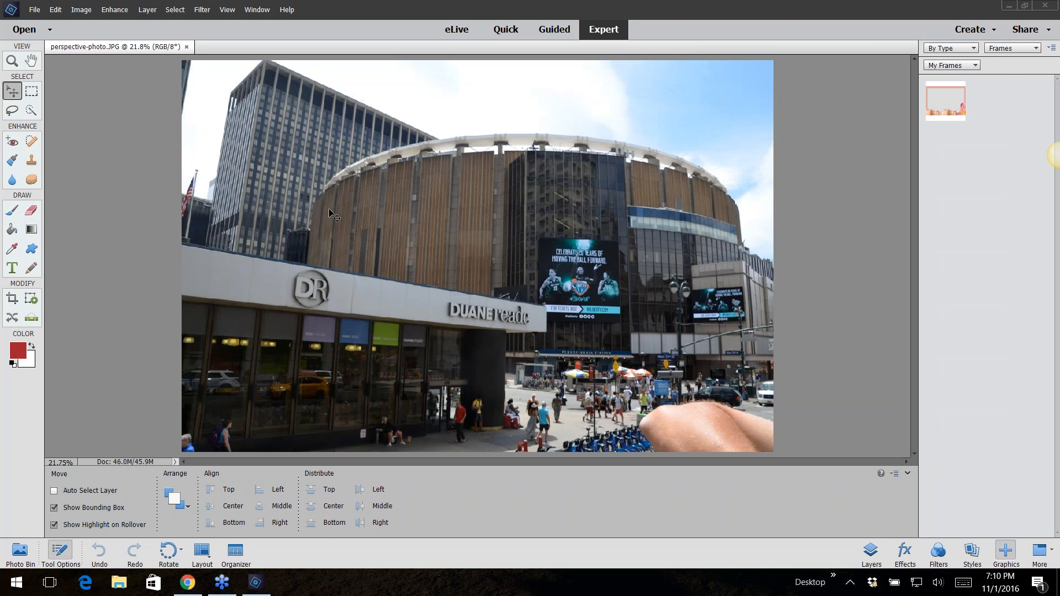
# Crop the photo with the Perspective Crop tool, pulling the top corners inward to straighten the building, and commit
pyautogui.click(12, 300)
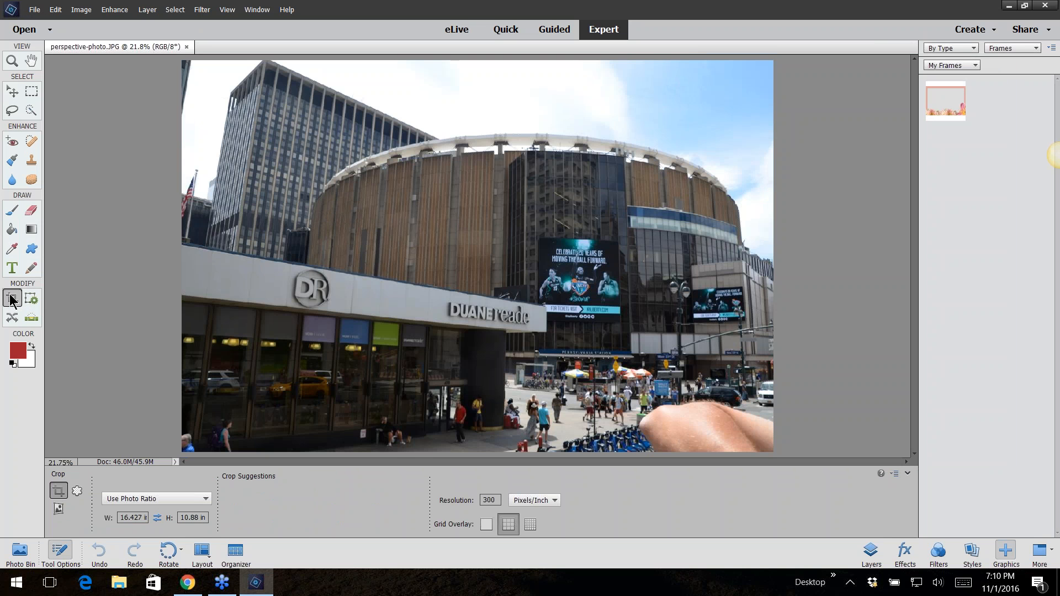
pyautogui.click(59, 508)
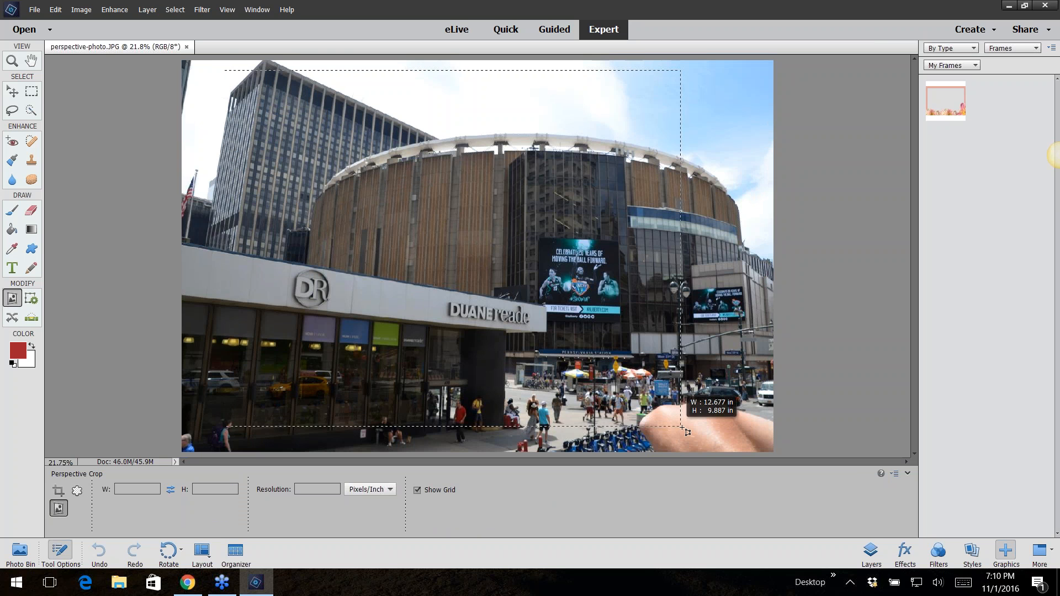
pyautogui.moveTo(688, 431); pyautogui.dragTo(743, 440)
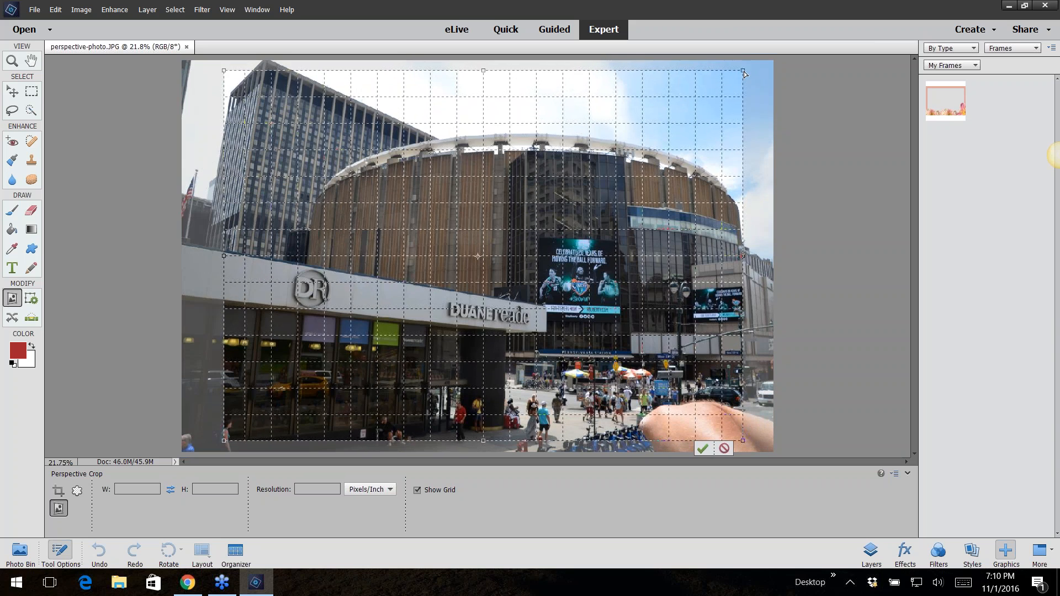
pyautogui.moveTo(745, 73); pyautogui.dragTo(723, 80)
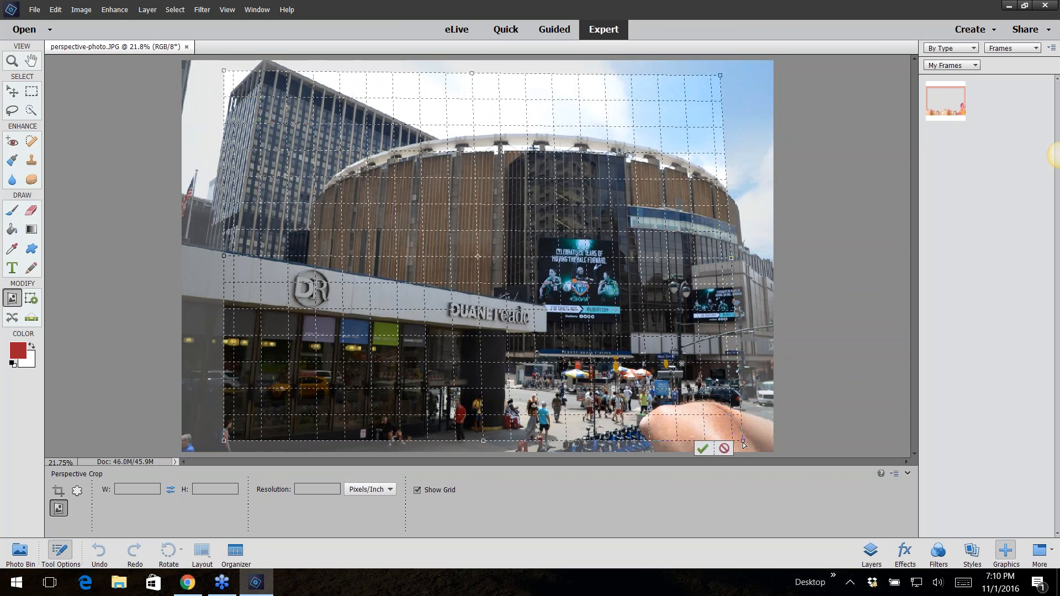
pyautogui.moveTo(743, 444); pyautogui.dragTo(761, 440)
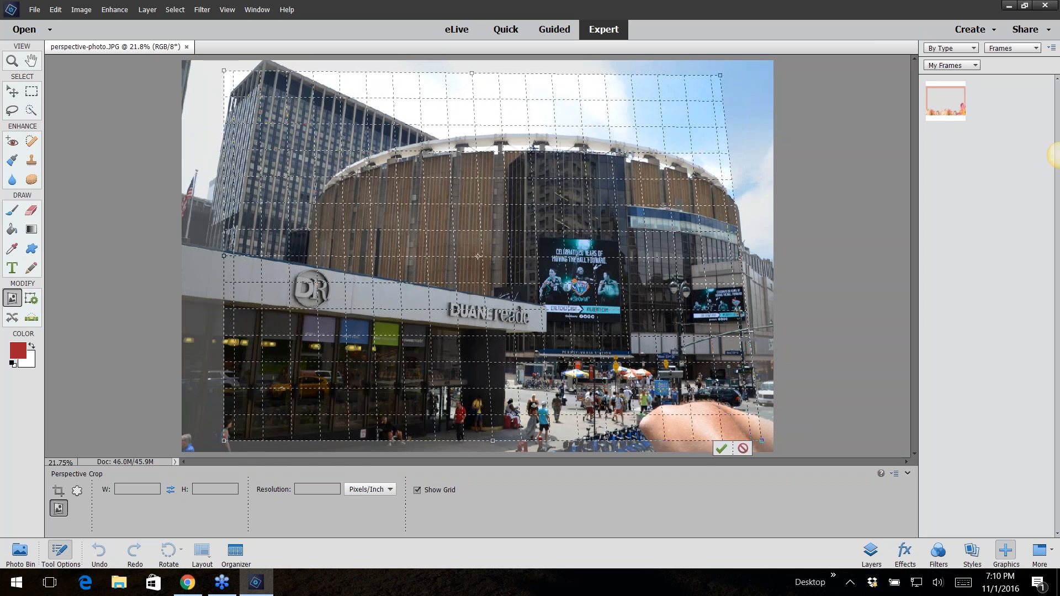
pyautogui.moveTo(720, 75); pyautogui.dragTo(727, 80)
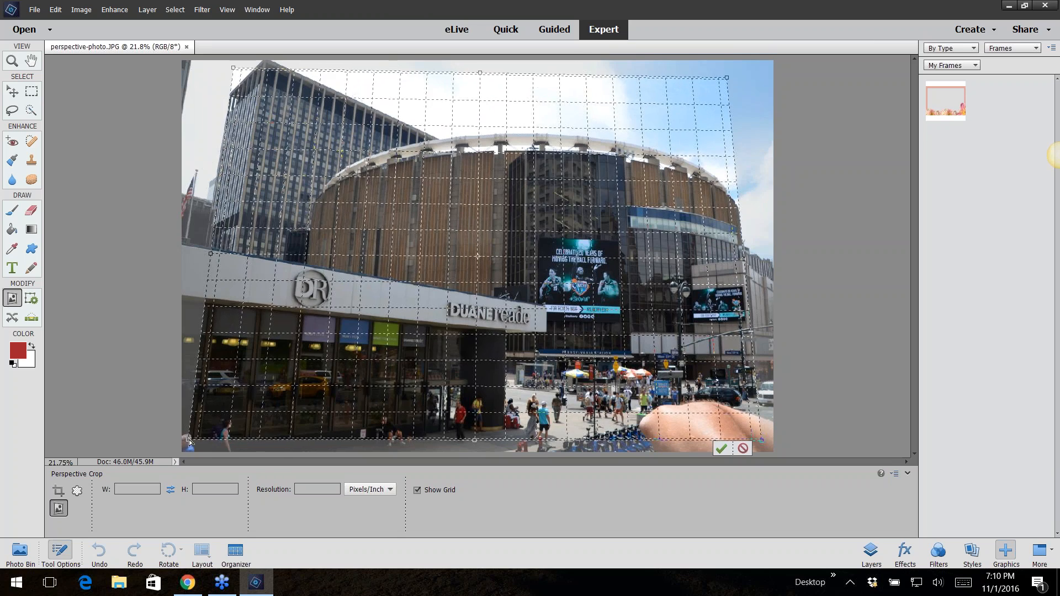
pyautogui.moveTo(187, 441); pyautogui.dragTo(182, 436)
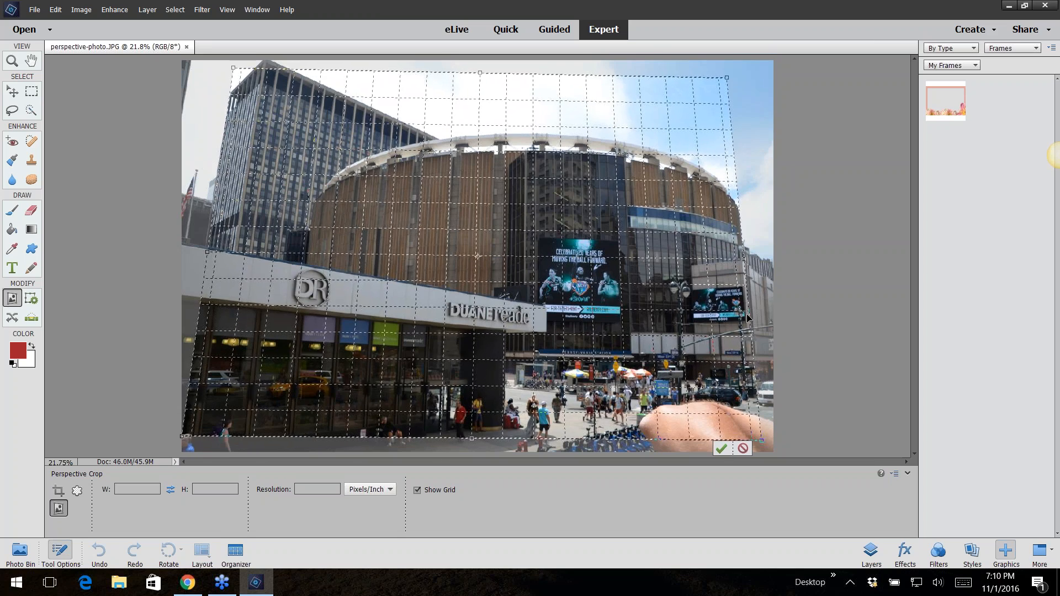
pyautogui.click(721, 449)
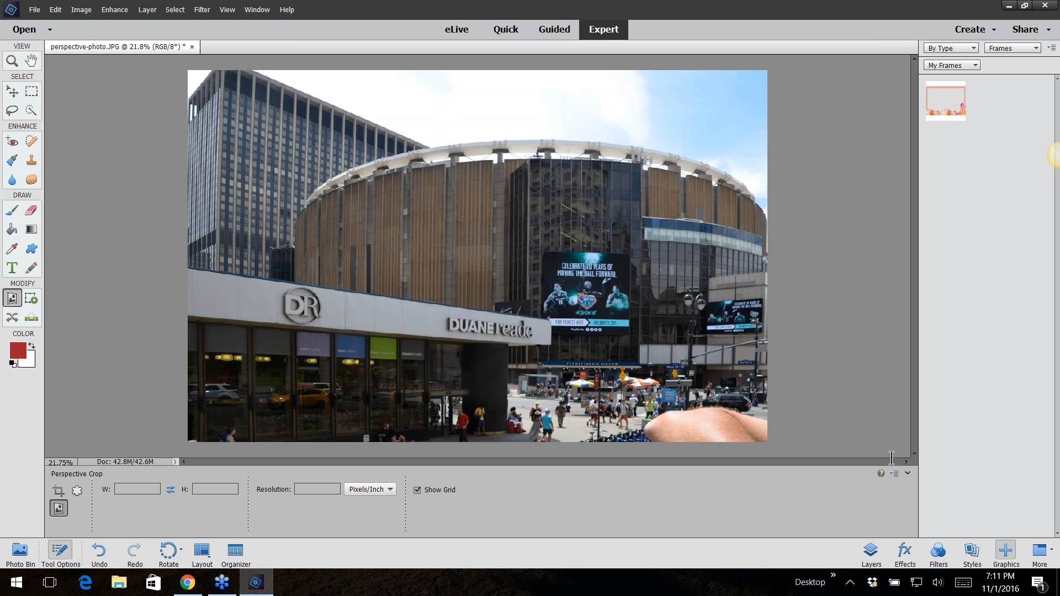
# Close perspective-photo without saving and open grouping-layers from the 08expert-group-layers folder
pyautogui.click(974, 243)
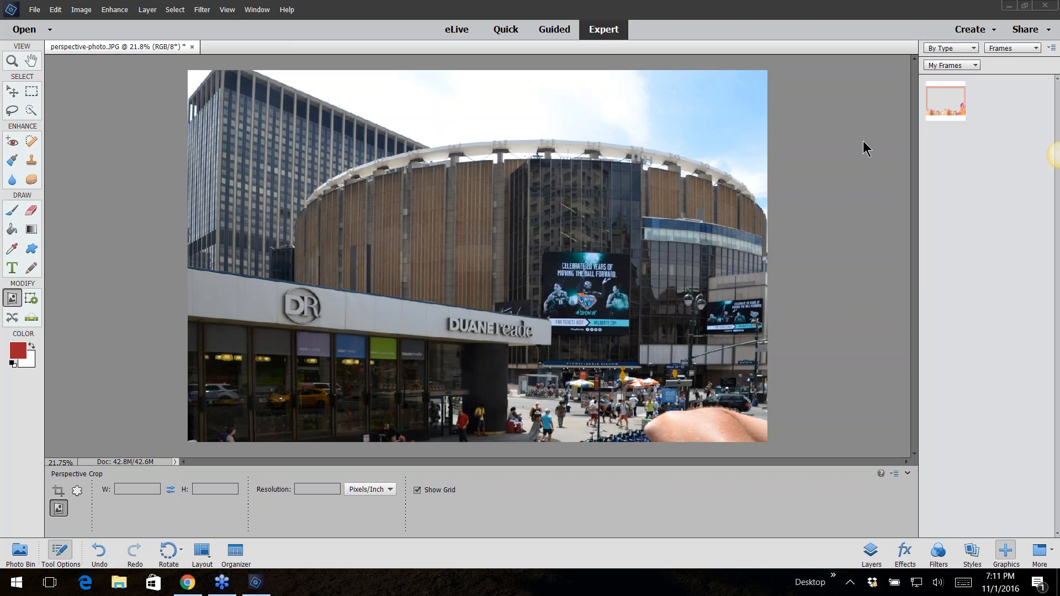
pyautogui.click(194, 46)
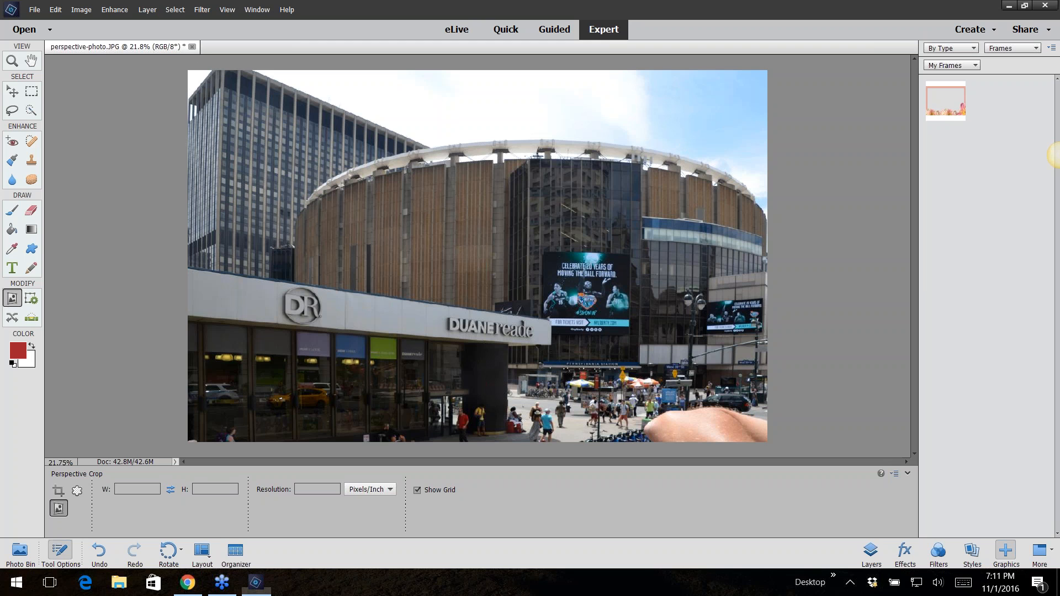
pyautogui.click(509, 219)
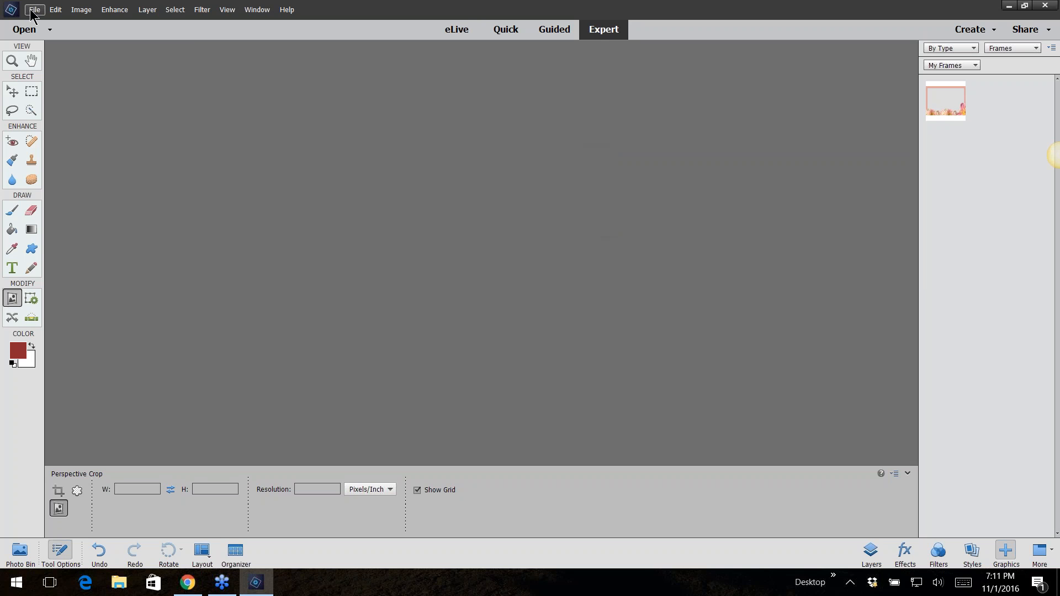
pyautogui.click(34, 9)
pyautogui.click(45, 39)
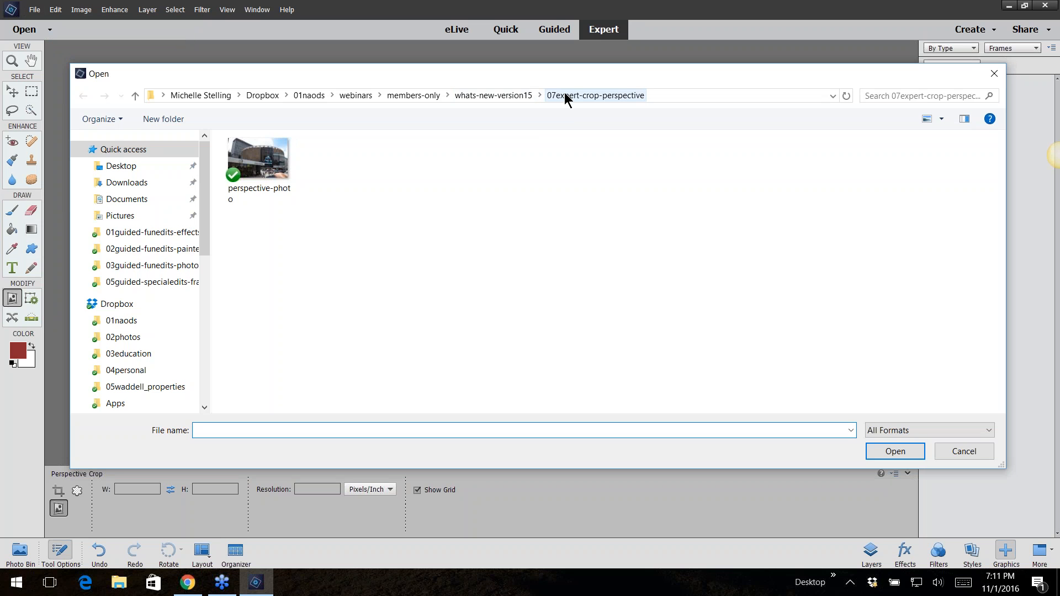
pyautogui.click(505, 97)
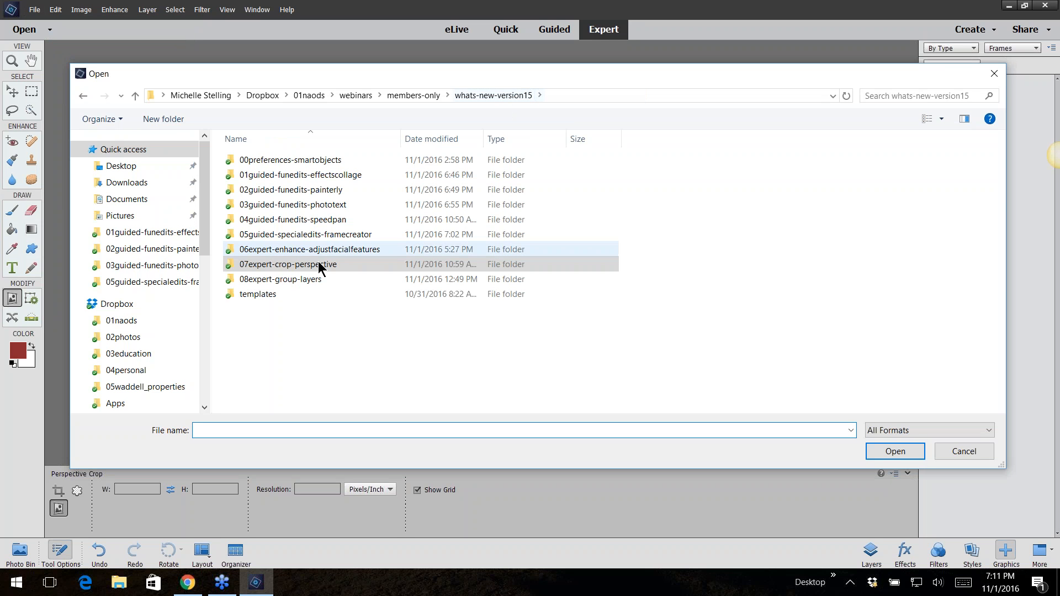
pyautogui.doubleClick(307, 280)
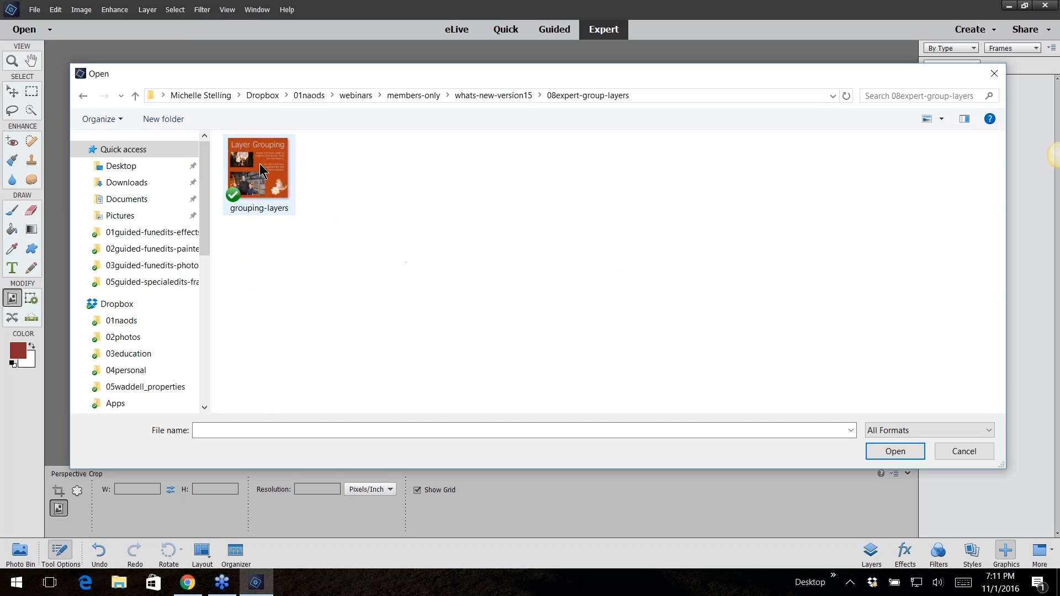
pyautogui.doubleClick(259, 164)
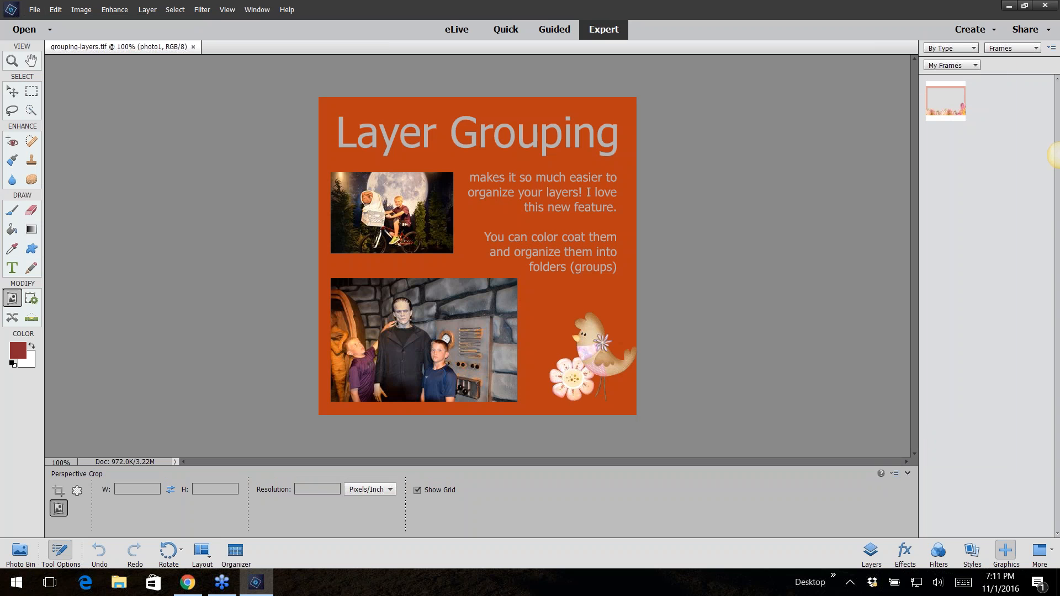
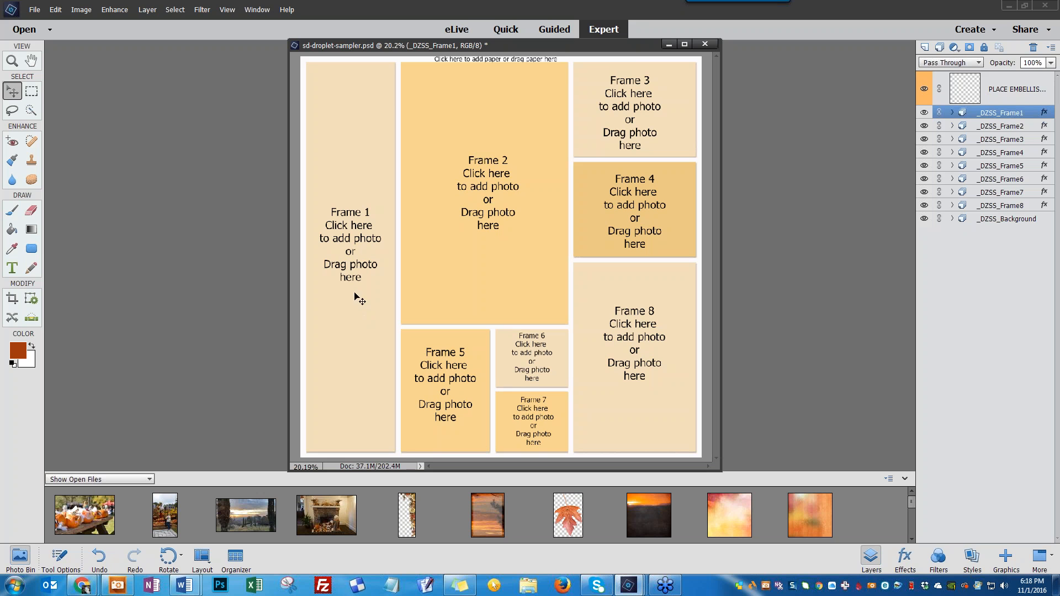
# Fill Frame 1 with the sd-harvest-sunset-p6 paper from the HARVEST-SUNSET > PAPERS > SD-HarvestSunset-PP folder
pyautogui.click(350, 215)
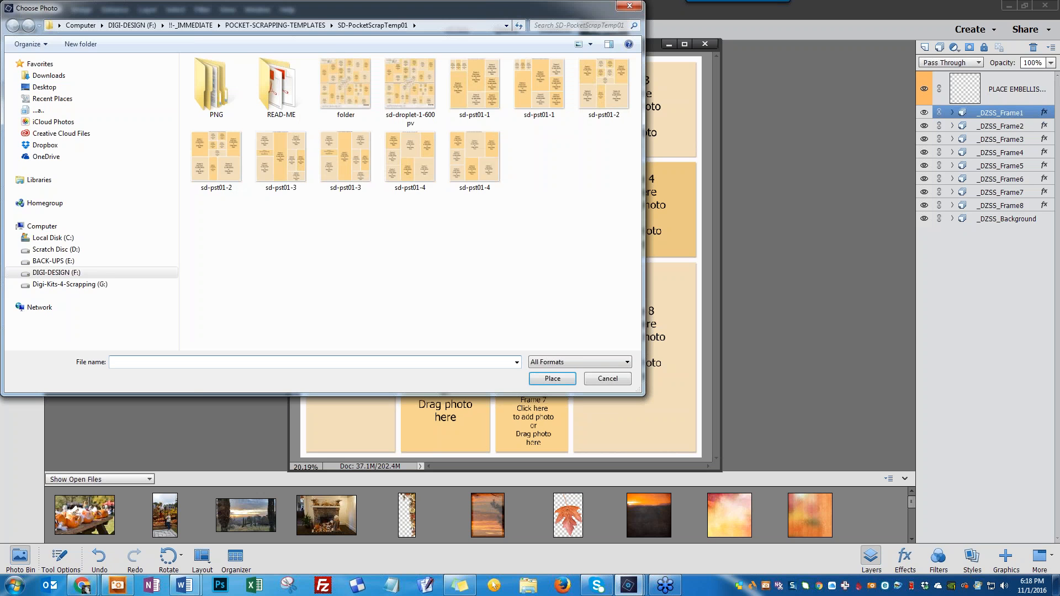
pyautogui.click(194, 28)
pyautogui.doubleClick(340, 83)
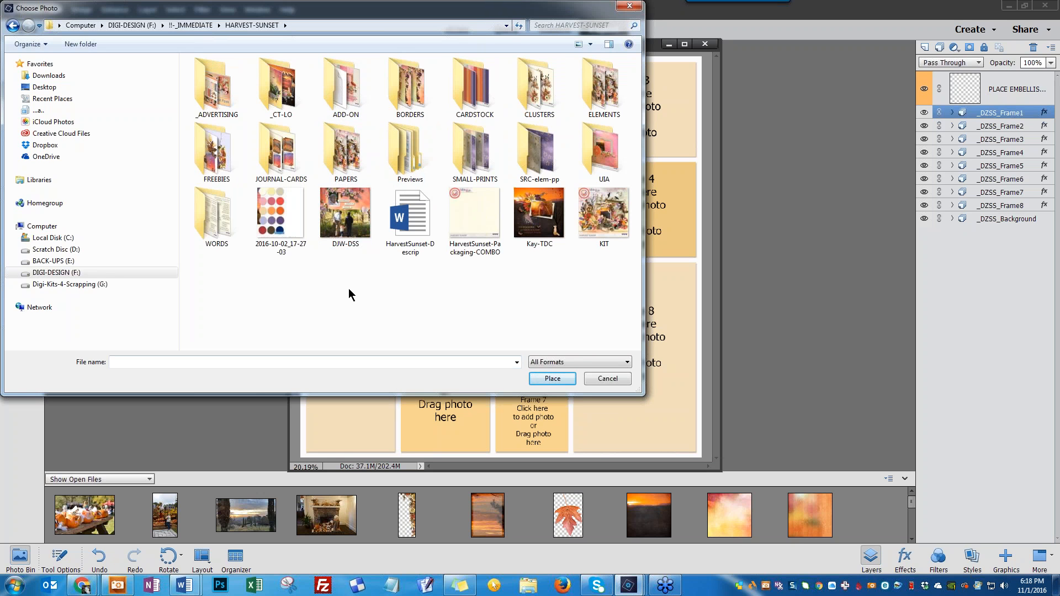
pyautogui.doubleClick(341, 151)
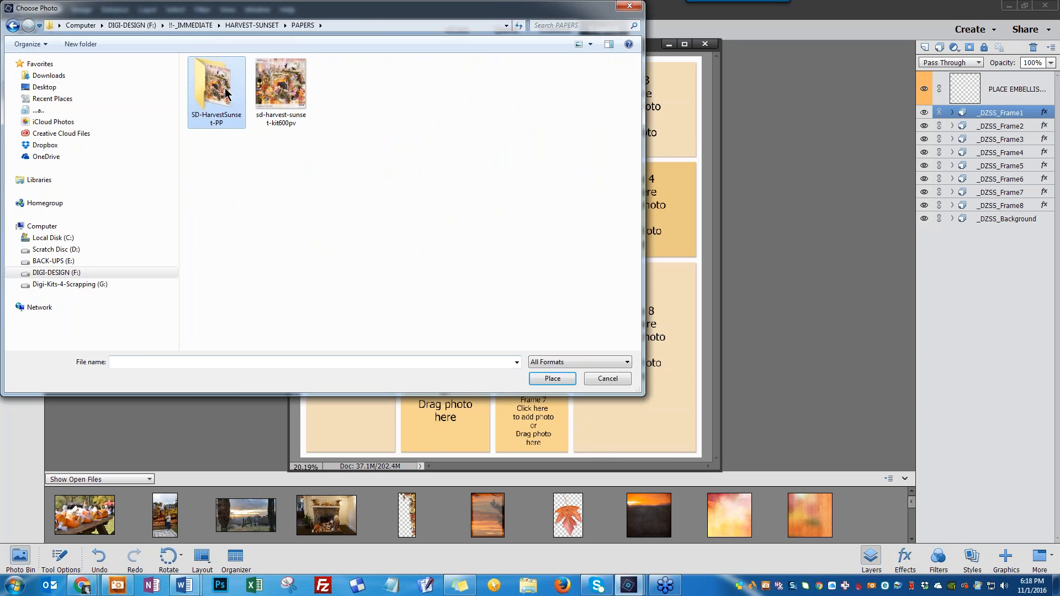
pyautogui.doubleClick(224, 94)
pyautogui.click(280, 165)
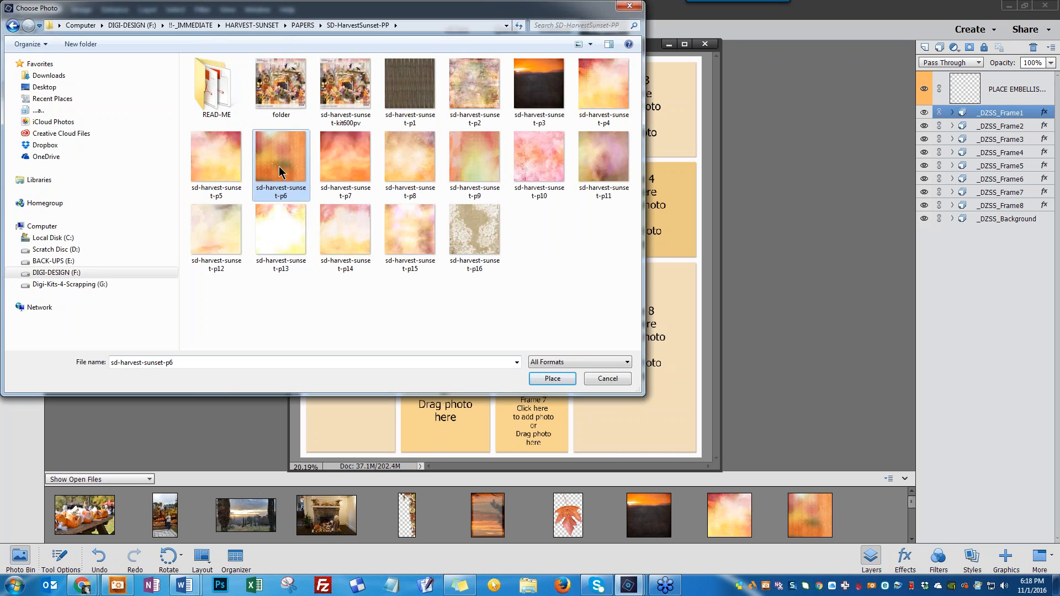
pyautogui.click(553, 380)
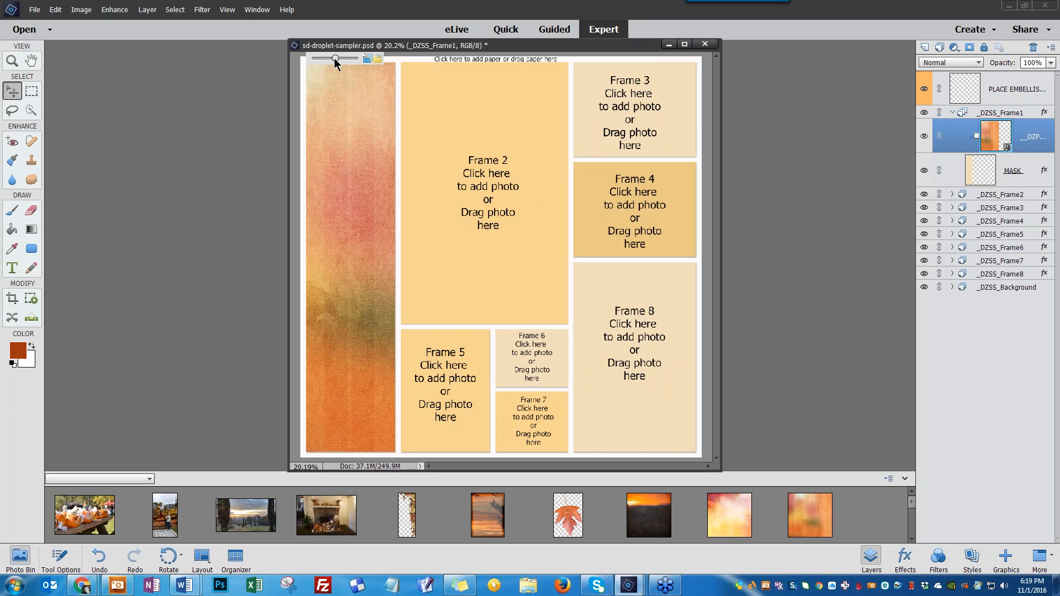
pyautogui.moveTo(334, 62); pyautogui.dragTo(336, 59)
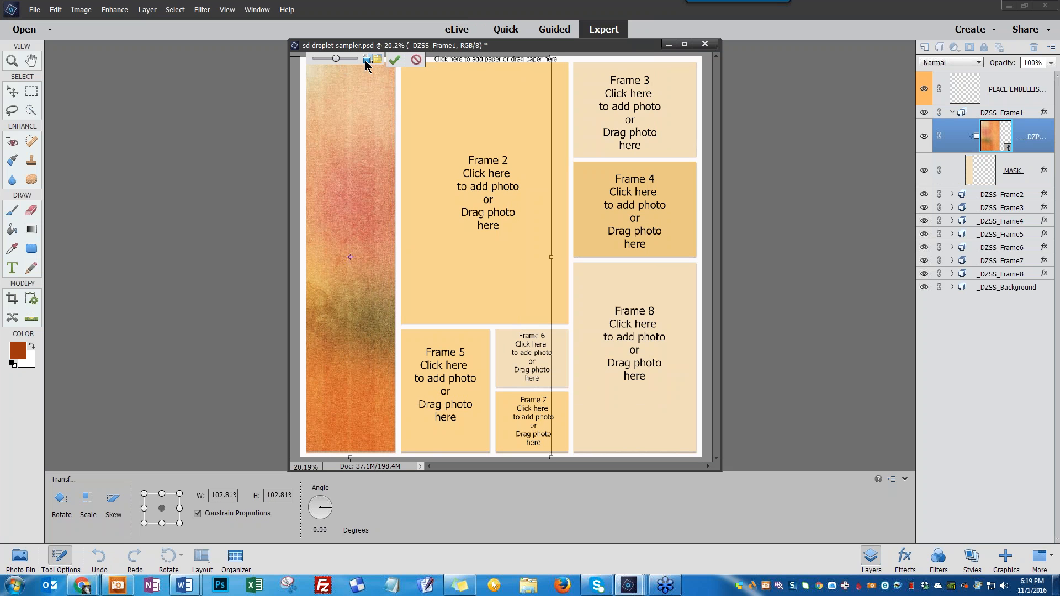
pyautogui.click(394, 60)
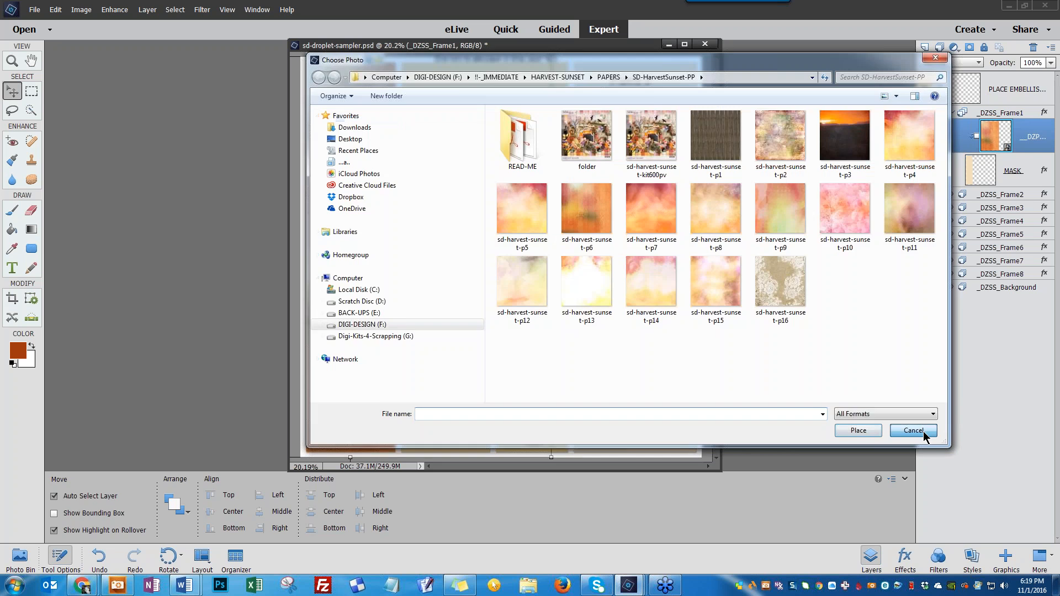
pyautogui.click(924, 433)
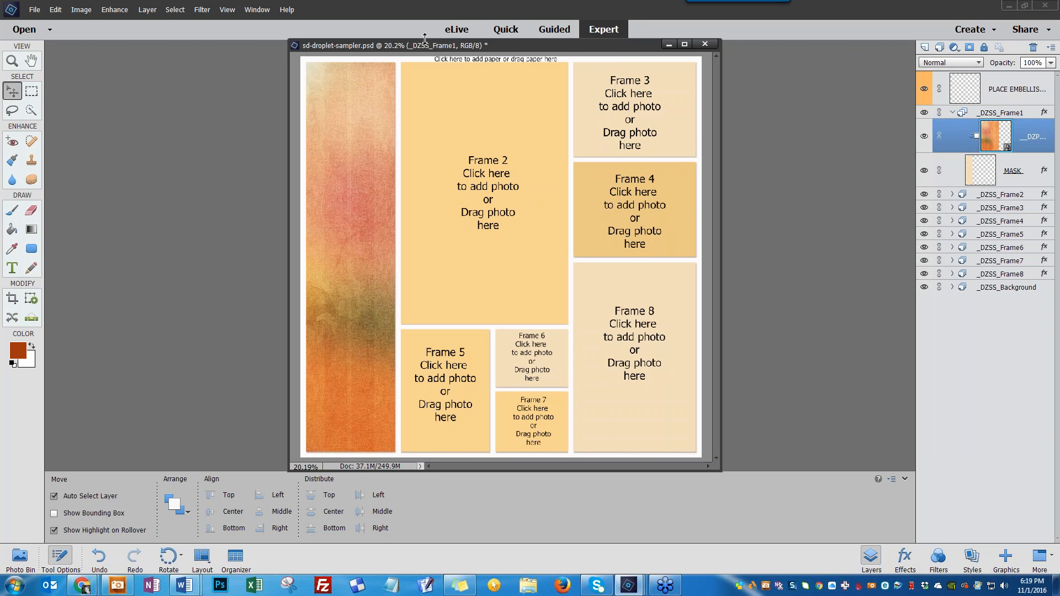
# Show the Photo Bin and drag the fireplace photo into Frame 2
pyautogui.moveTo(424, 39); pyautogui.dragTo(403, 46)
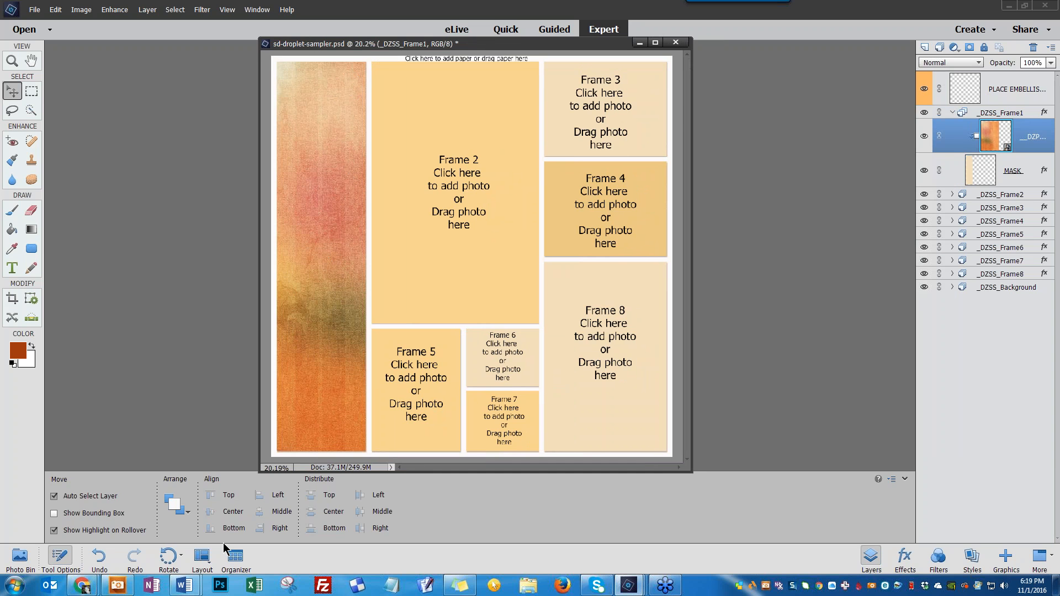
pyautogui.click(16, 561)
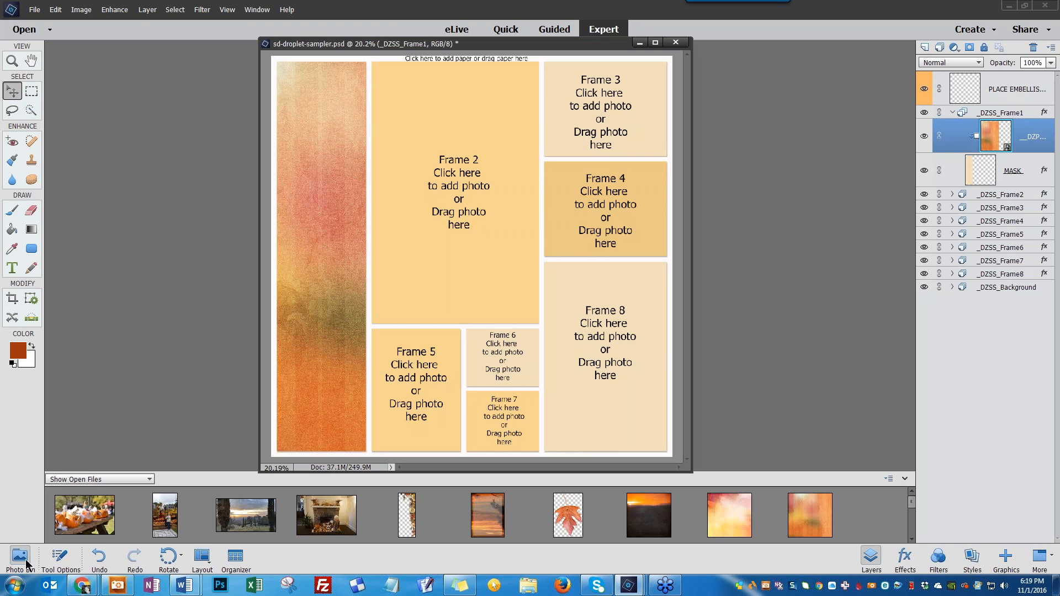
pyautogui.moveTo(911, 500)
pyautogui.mouseDown()
pyautogui.moveTo(913, 519)
pyautogui.moveTo(913, 501)
pyautogui.mouseUp()
pyautogui.moveTo(331, 518); pyautogui.dragTo(454, 189)
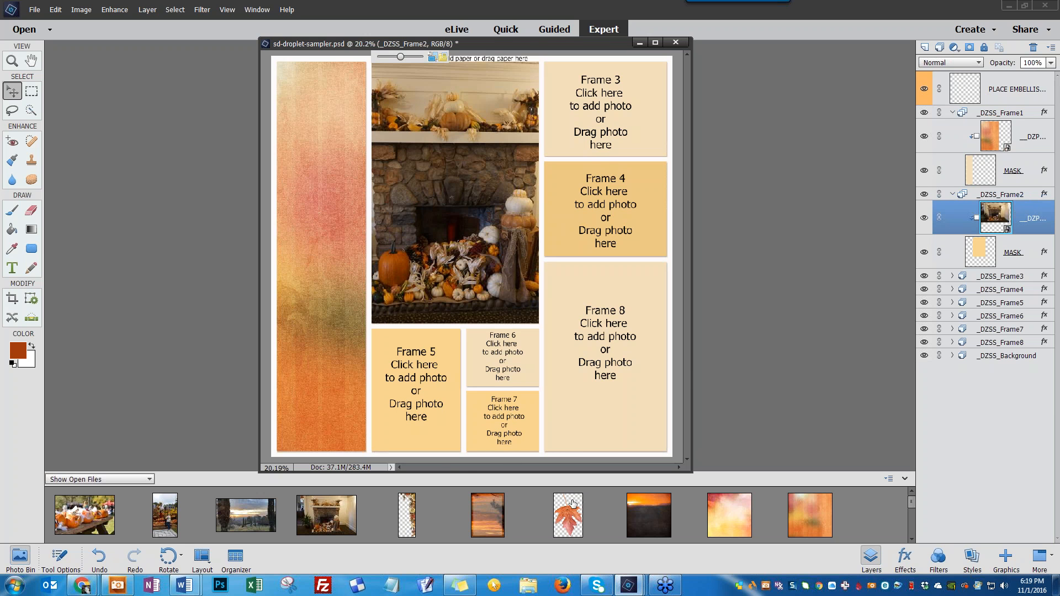
# Fill Frames 5, 6 and 8 with the sunset, pumpkin-table and scarecrow photos from the Photo Bin
pyautogui.moveTo(488, 515); pyautogui.dragTo(416, 402)
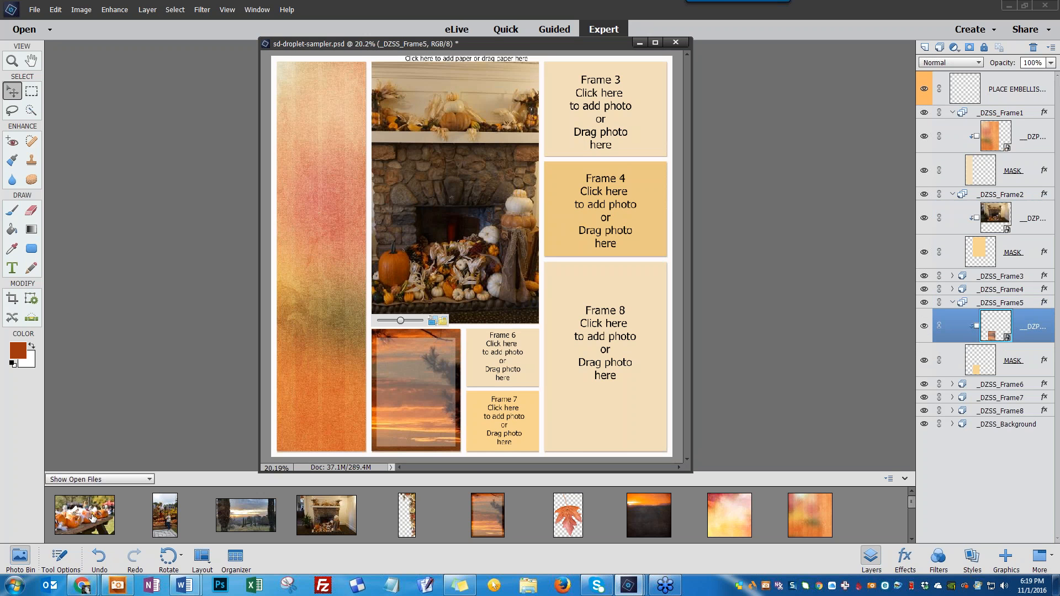
pyautogui.moveTo(92, 518); pyautogui.dragTo(495, 357)
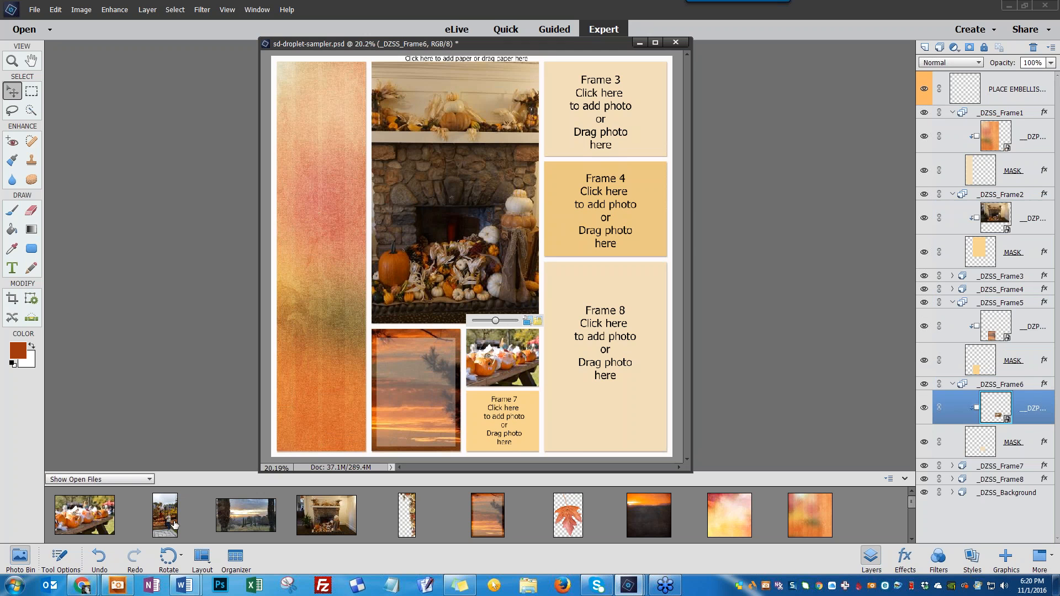
pyautogui.moveTo(174, 524); pyautogui.dragTo(587, 340)
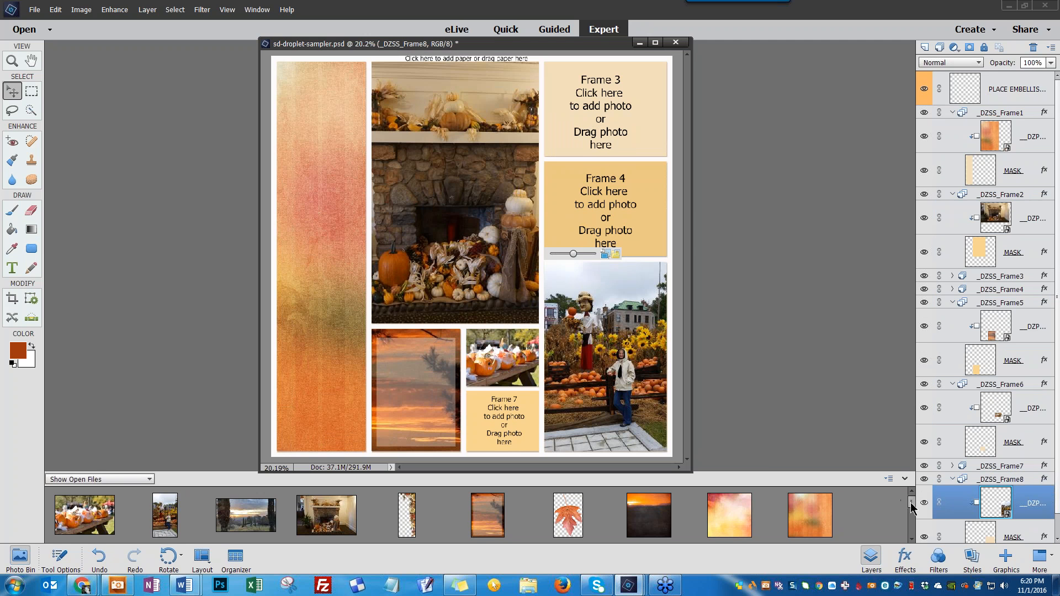
# Fill Frames 3, 4 and 7 with the tree, sunset landscape and pumpkin photos from the bin's next row
pyautogui.moveTo(911, 505); pyautogui.dragTo(915, 521)
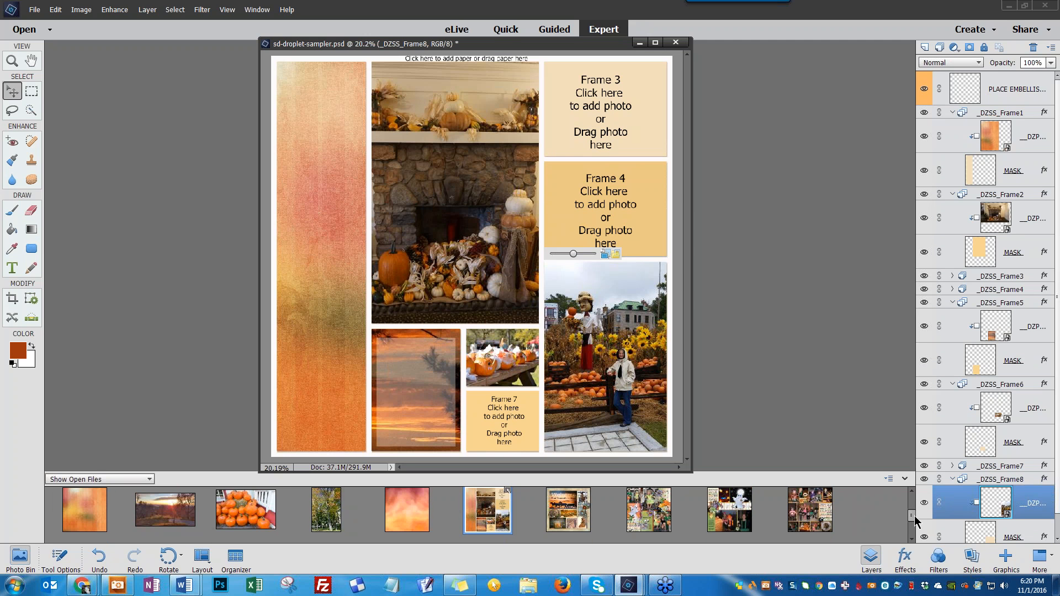
pyautogui.moveTo(330, 524); pyautogui.dragTo(595, 103)
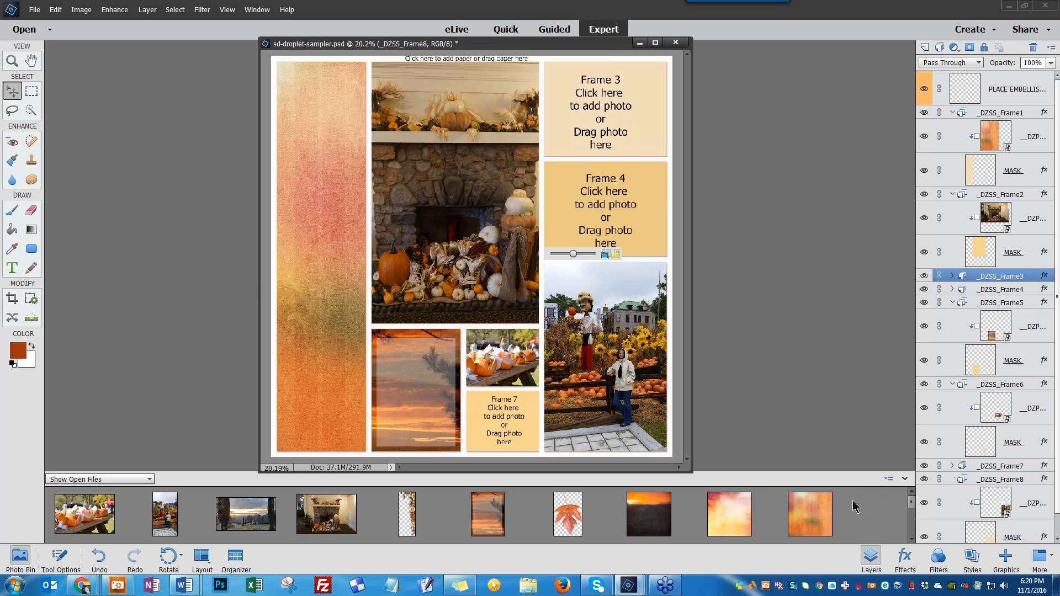
pyautogui.moveTo(911, 501); pyautogui.dragTo(911, 519)
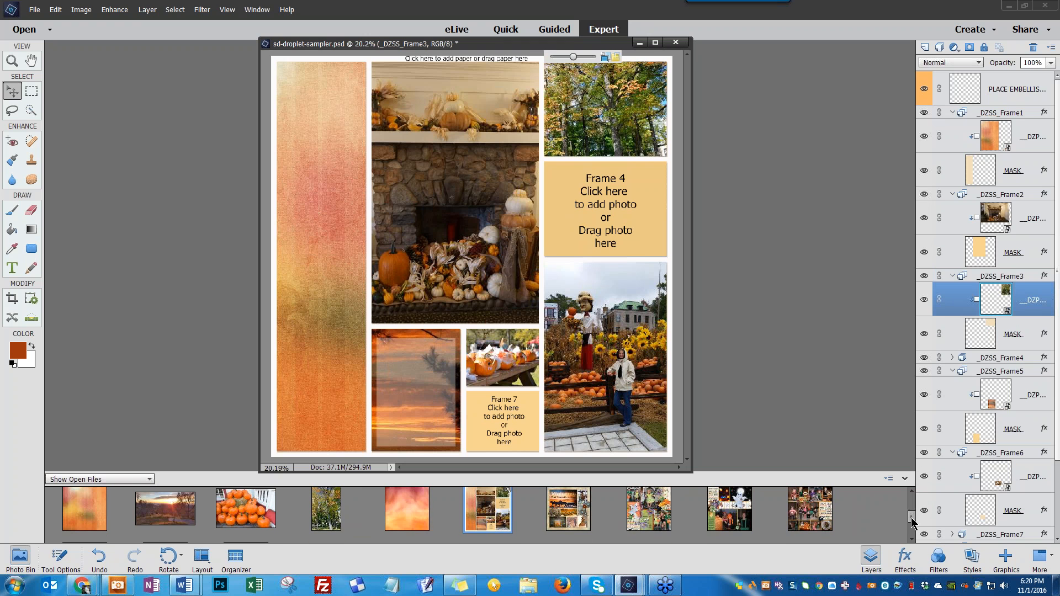
pyautogui.moveTo(169, 511); pyautogui.dragTo(612, 202)
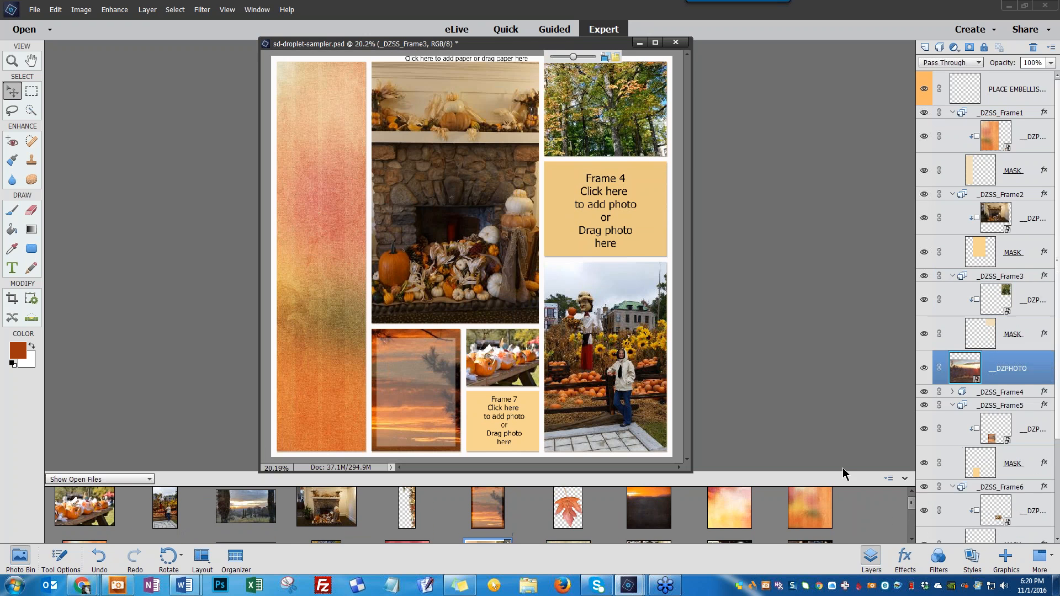
pyautogui.moveTo(911, 505); pyautogui.dragTo(911, 522)
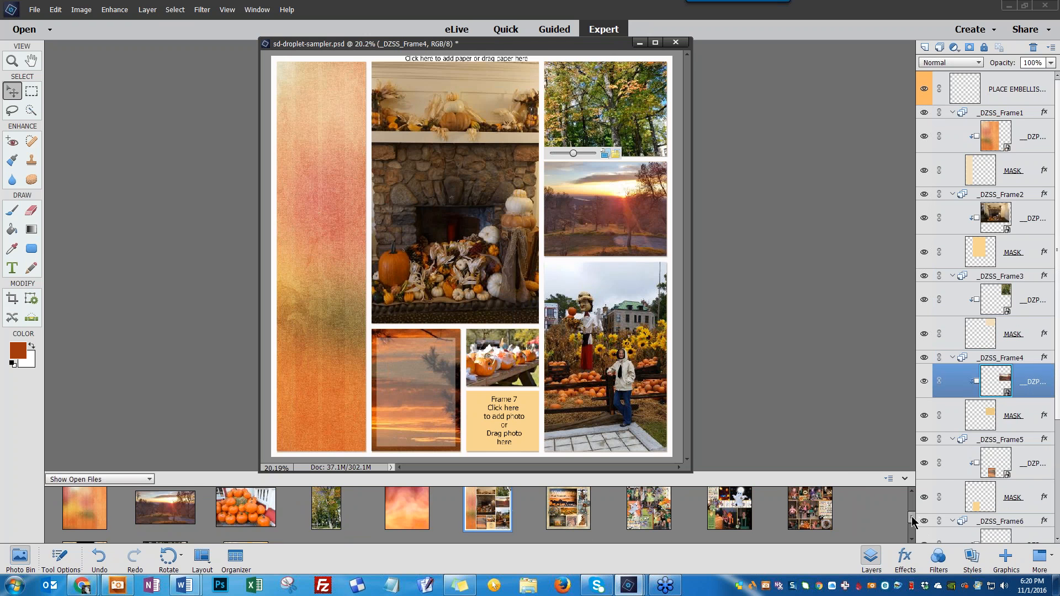
pyautogui.moveTo(253, 510); pyautogui.dragTo(491, 424)
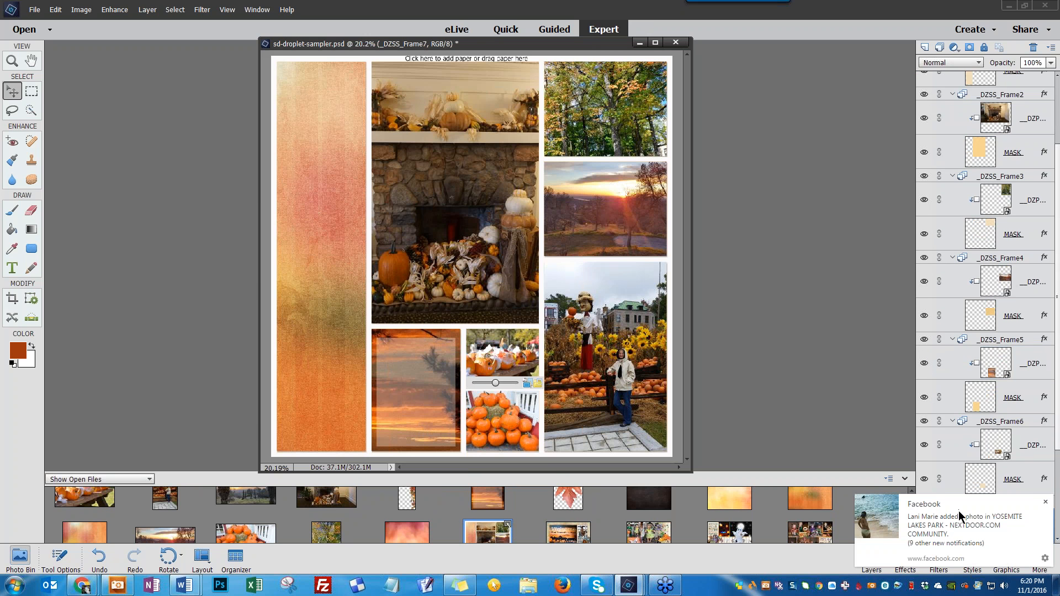
# Enlarge the pumpkin photo inside Frame 7 to about 133% and commit the resize
pyautogui.click(1045, 501)
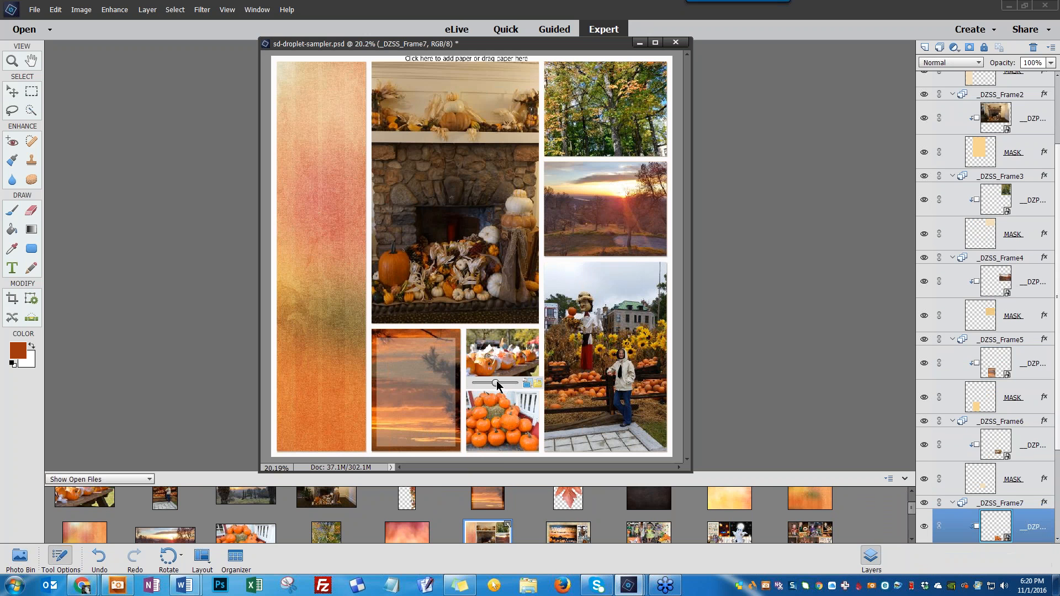
pyautogui.moveTo(495, 381); pyautogui.dragTo(503, 403)
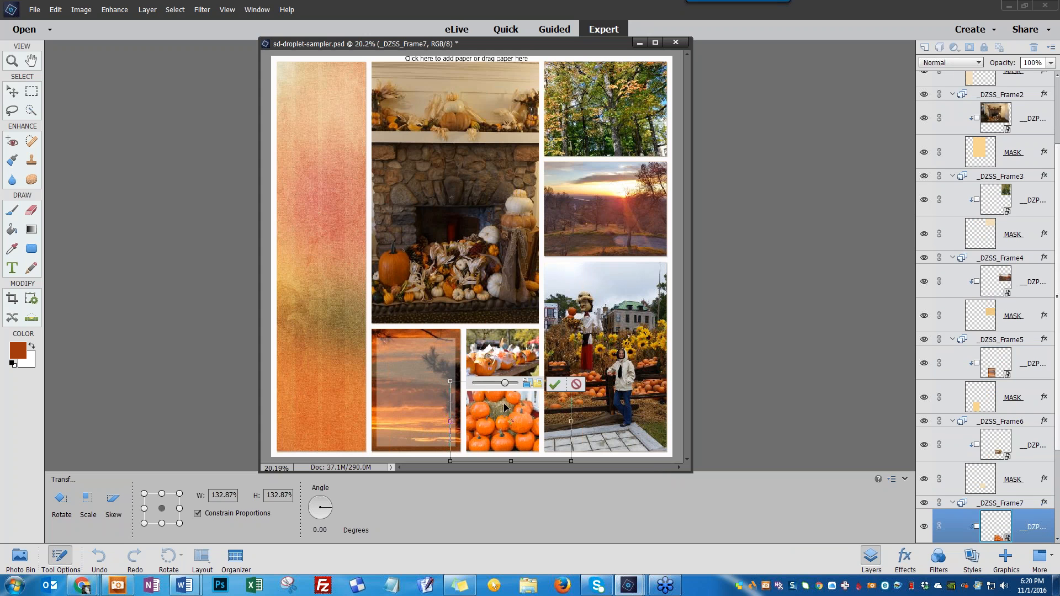
pyautogui.click(554, 385)
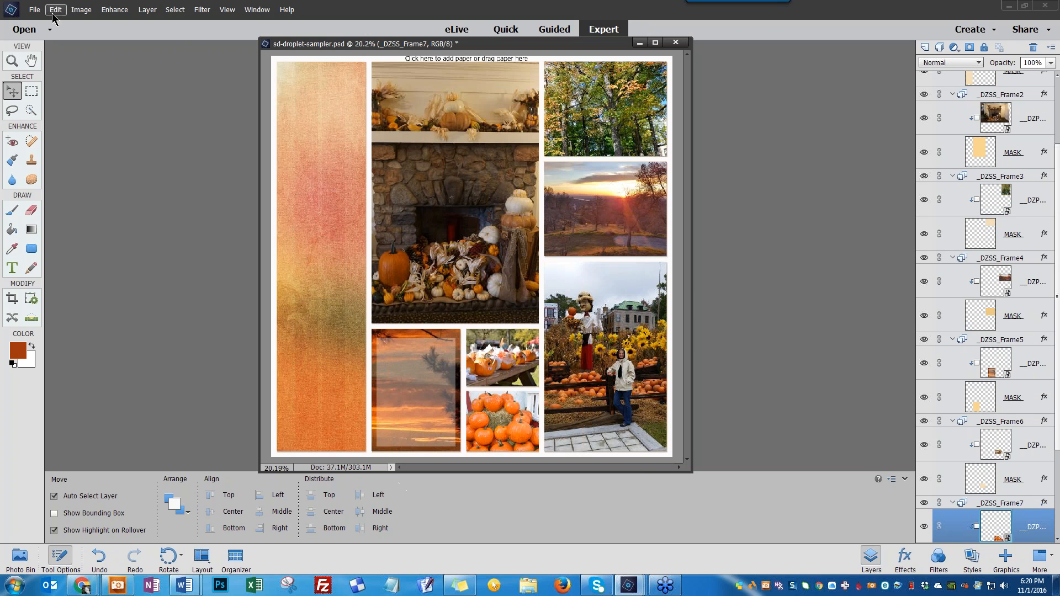
# Fill the page background frame with the sd-harvest-sunset-p3 paper
pyautogui.click(358, 75)
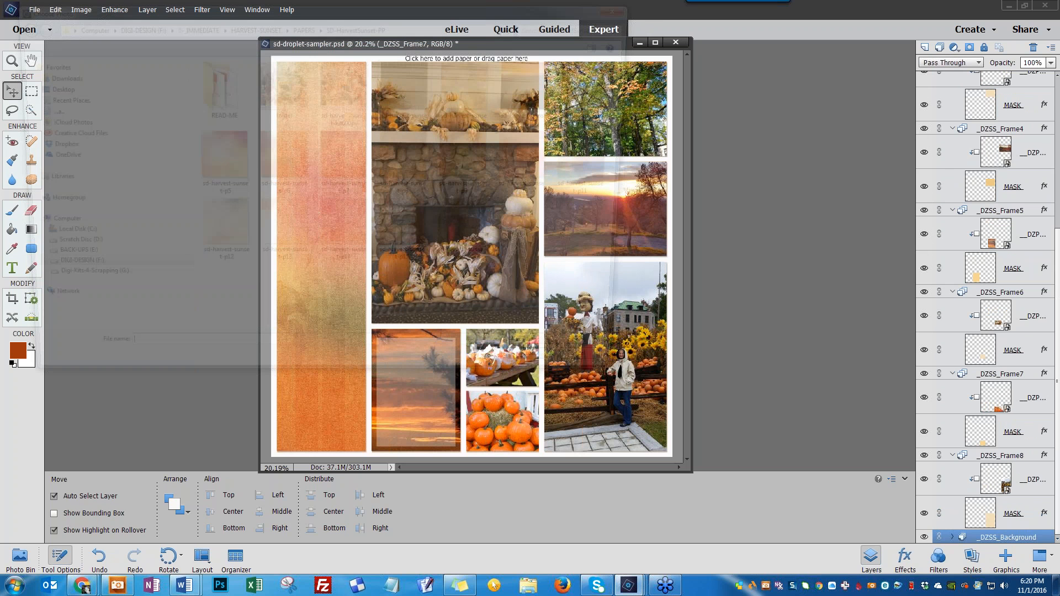
pyautogui.click(540, 91)
pyautogui.click(548, 382)
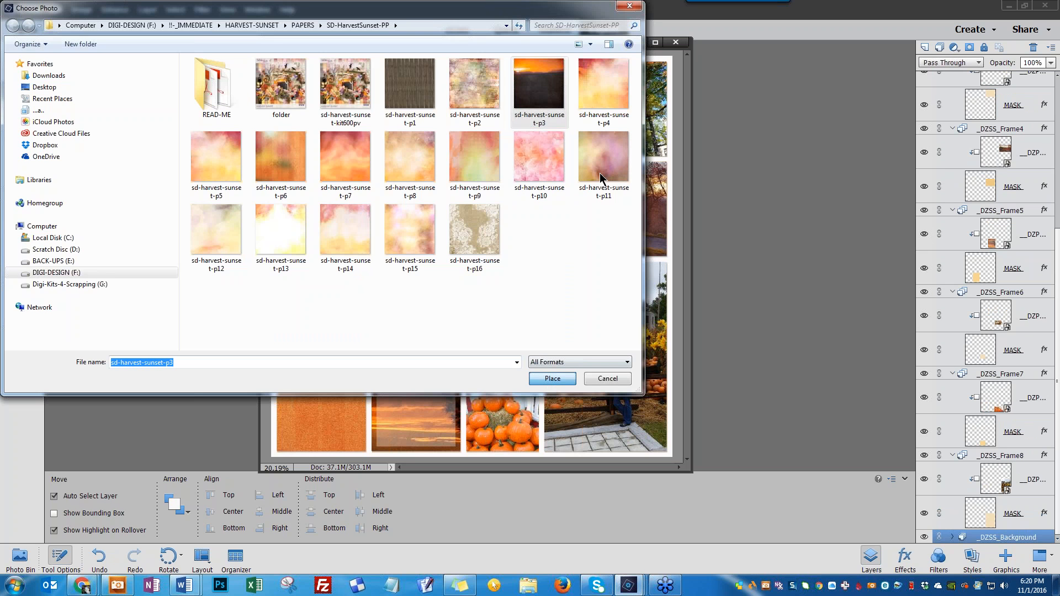
pyautogui.doubleClick(549, 121)
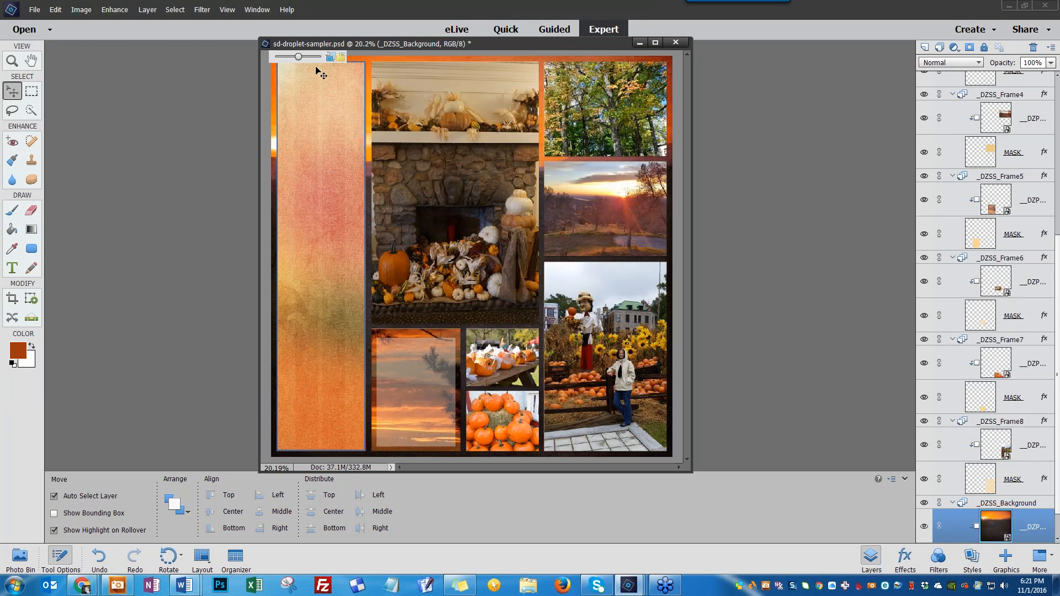
# Collapse every frame group in the Layers panel and select the PLACE EMBELLISHMENTS ABOVE THIS LAYER layer
pyautogui.click(299, 60)
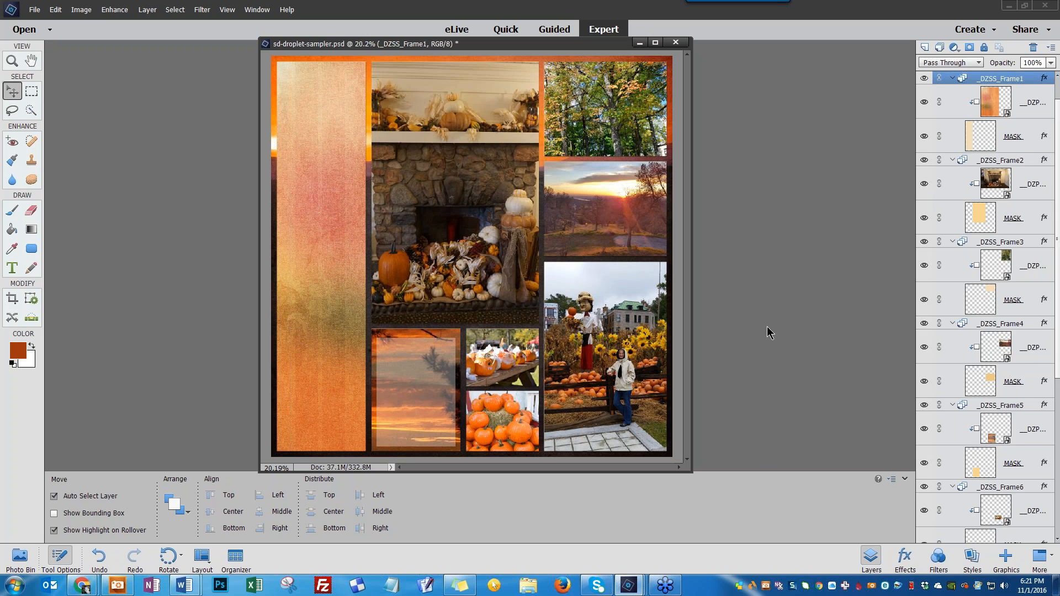
pyautogui.click(950, 79)
pyautogui.click(952, 91)
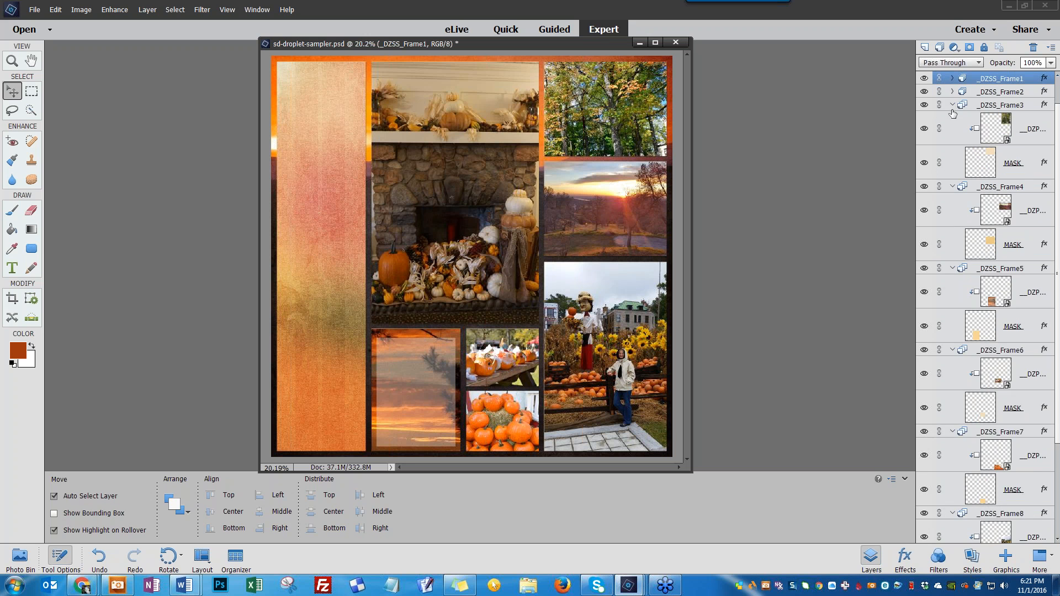
pyautogui.click(952, 105)
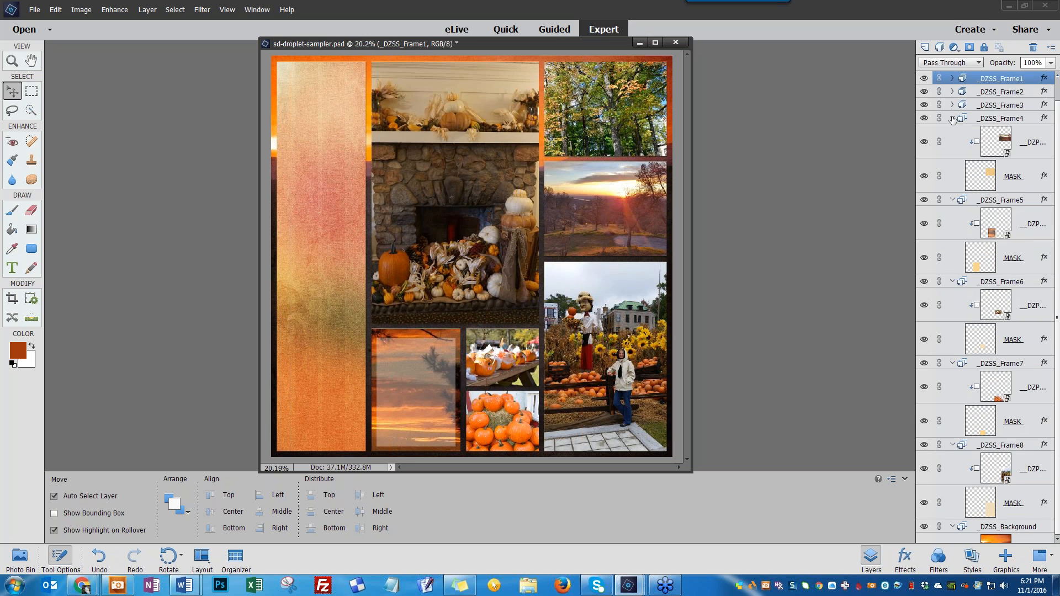
pyautogui.click(952, 118)
pyautogui.click(951, 143)
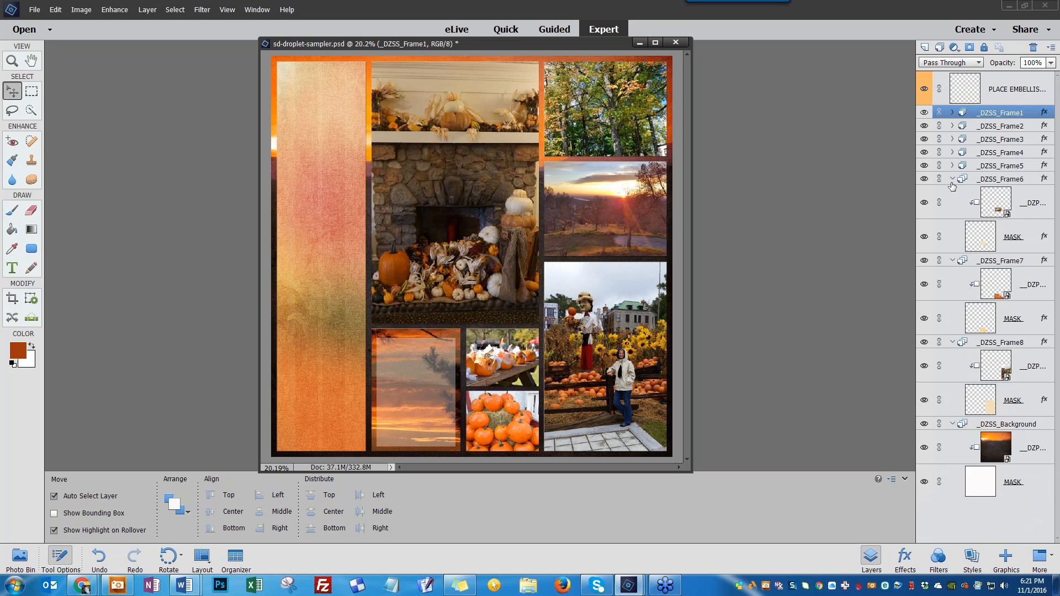
pyautogui.click(951, 180)
pyautogui.click(951, 193)
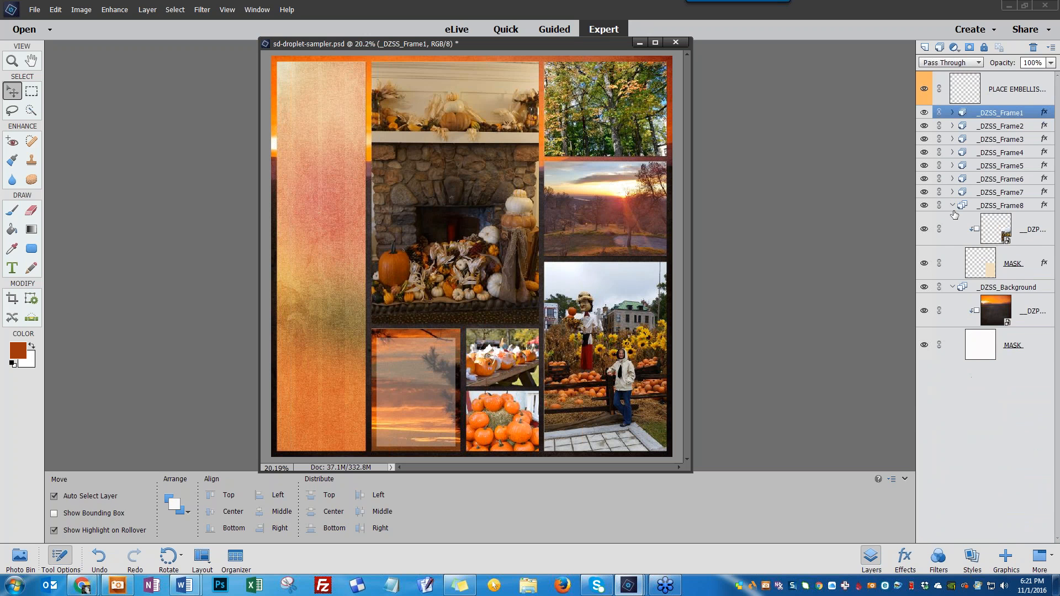
pyautogui.click(952, 206)
pyautogui.click(951, 220)
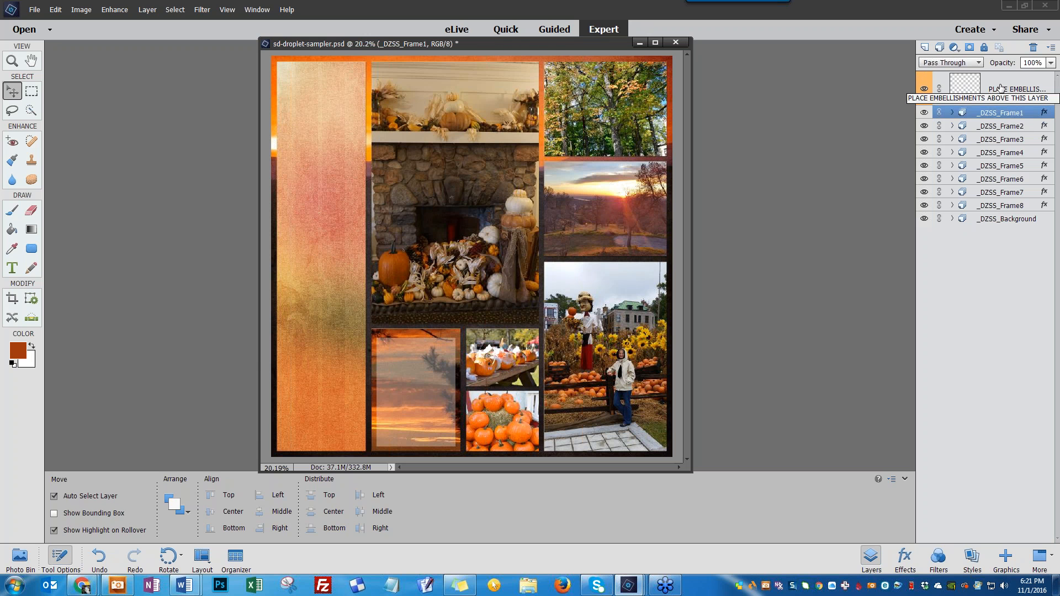
pyautogui.click(1001, 88)
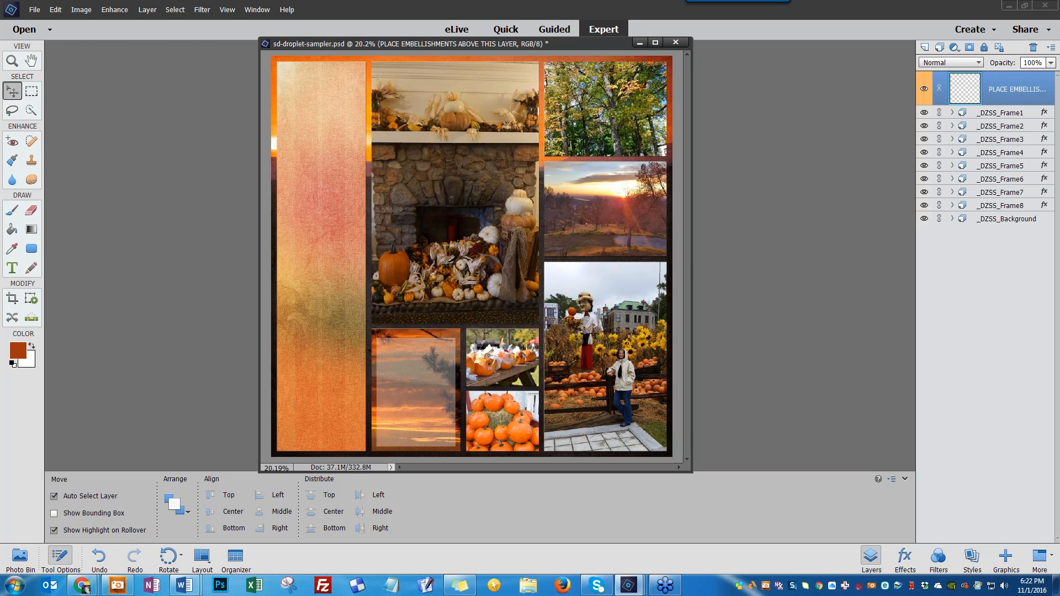
# Bring up the finished 1-tempa-1000.jpg example layout, then minimize its window
pyautogui.moveTo(0, 167); pyautogui.dragTo(346, 82)
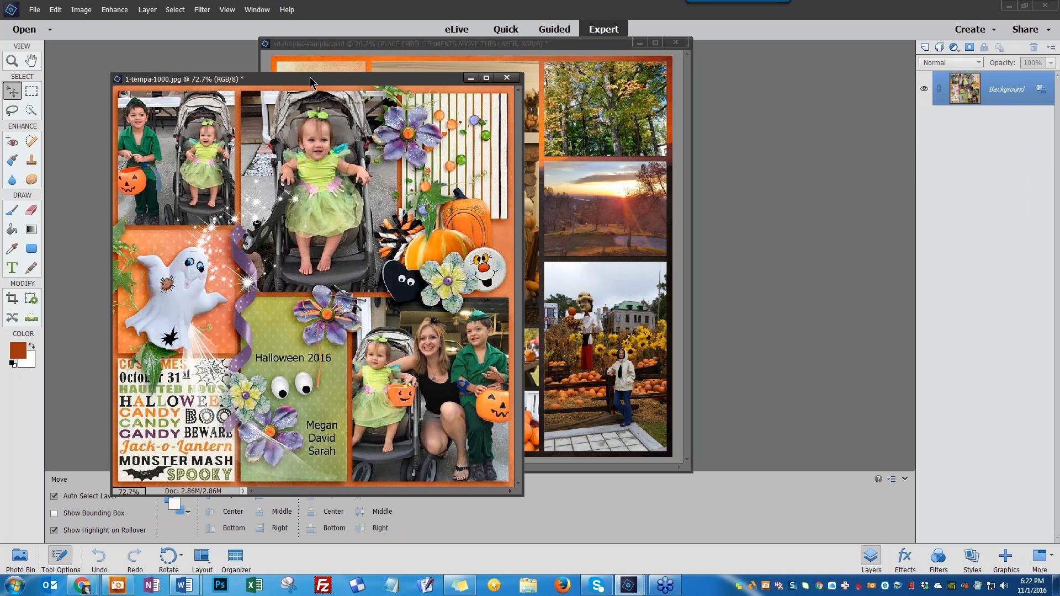
pyautogui.click(471, 78)
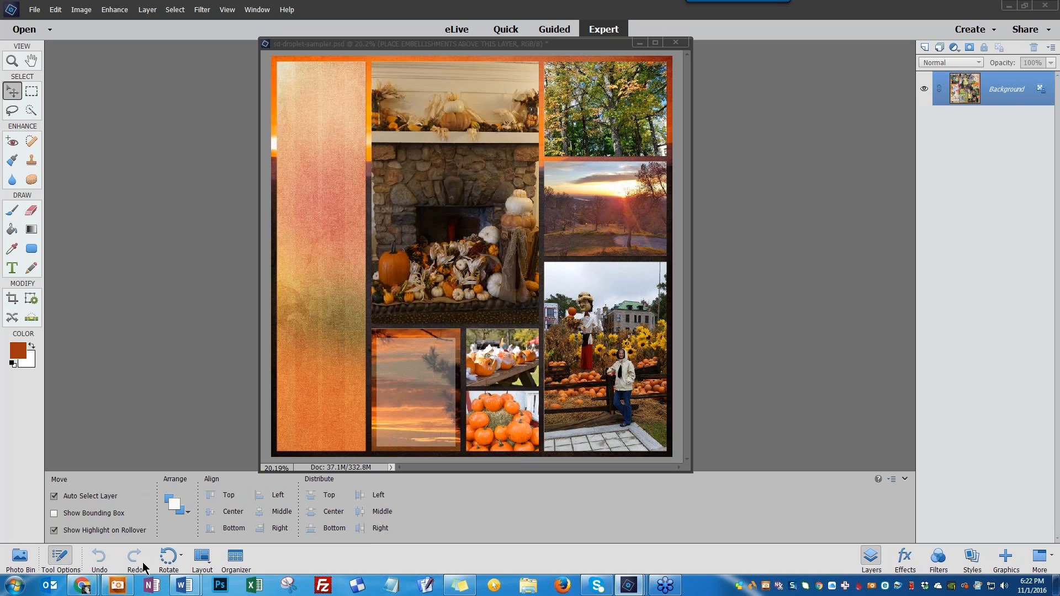
# Replace the pumpkin photo in Frame 7 with the peach paper from the photo bin and commit its placement
pyautogui.click(26, 564)
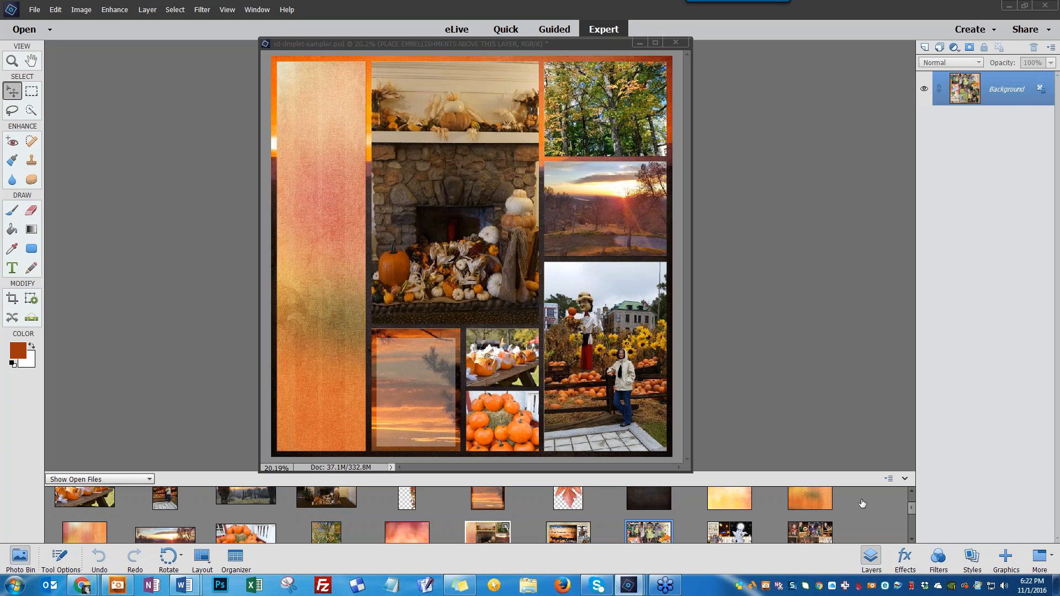
pyautogui.scroll(-3, 913, 510)
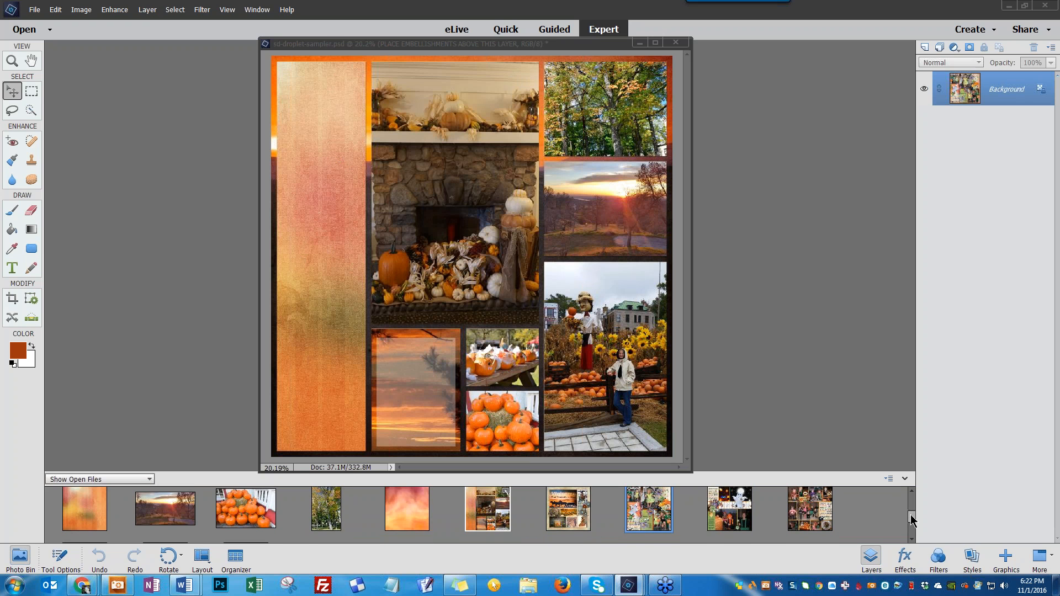
pyautogui.scroll(-2, 911, 521)
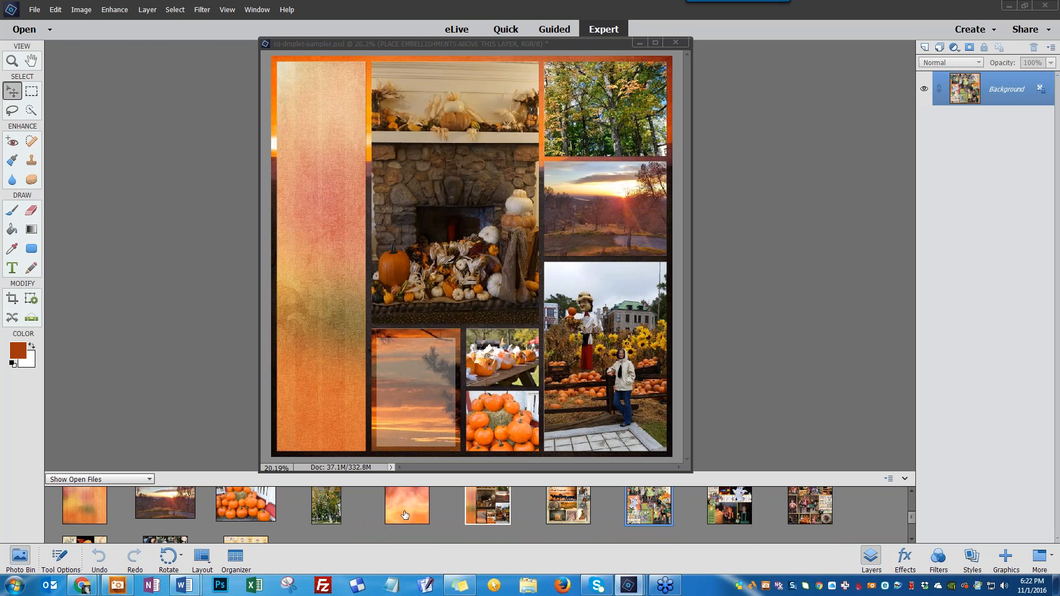
pyautogui.moveTo(408, 514); pyautogui.dragTo(498, 422)
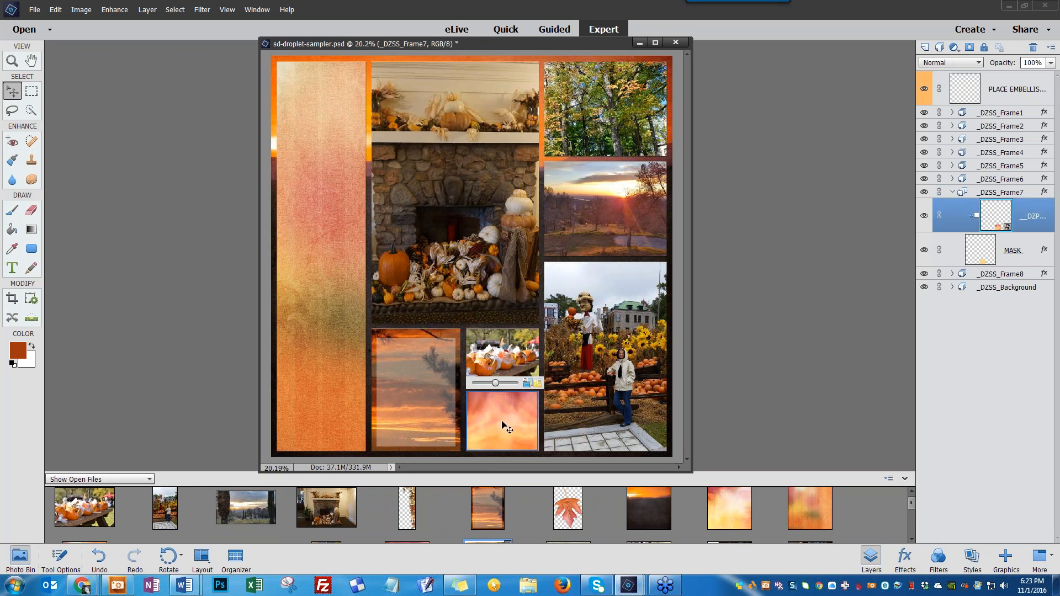
pyautogui.moveTo(503, 420)
pyautogui.mouseDown()
pyautogui.moveTo(503, 406)
pyautogui.moveTo(515, 437)
pyautogui.moveTo(520, 414)
pyautogui.moveTo(497, 422)
pyautogui.moveTo(497, 401)
pyautogui.moveTo(535, 406)
pyautogui.moveTo(506, 413)
pyautogui.moveTo(527, 450)
pyautogui.moveTo(510, 421)
pyautogui.mouseUp()
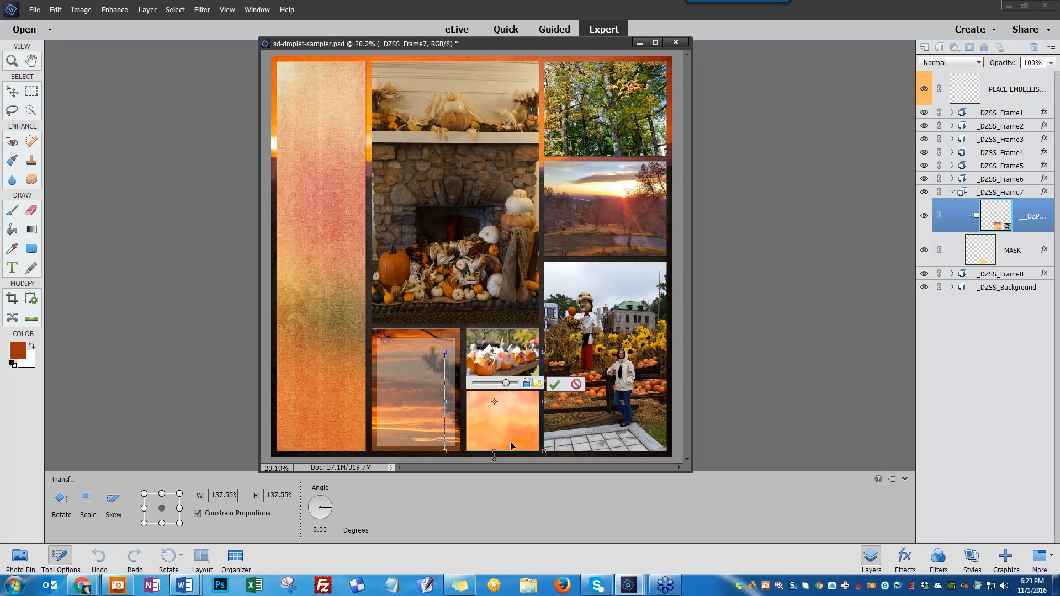
pyautogui.click(555, 387)
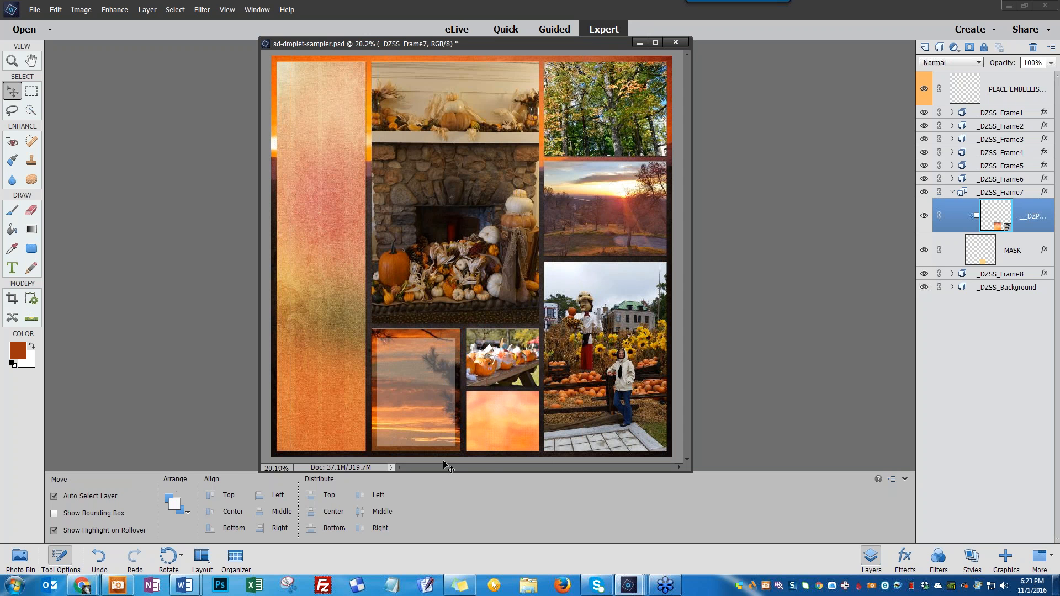
# Open the sd-harvest-sunset-b4-SH border file from the HARVEST-SUNSET BORDERS folder
pyautogui.click(22, 562)
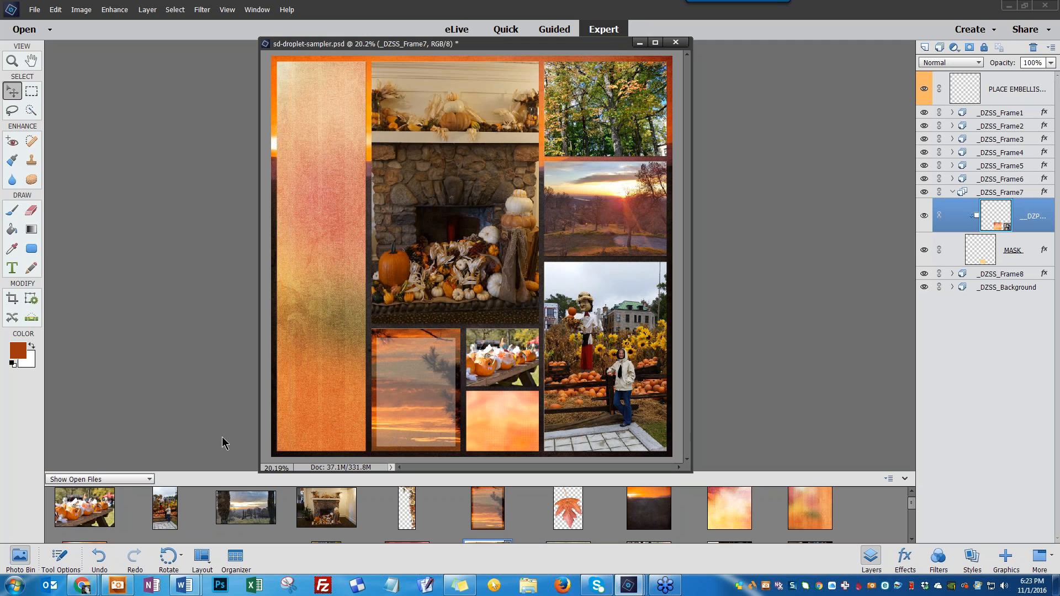
pyautogui.click(34, 10)
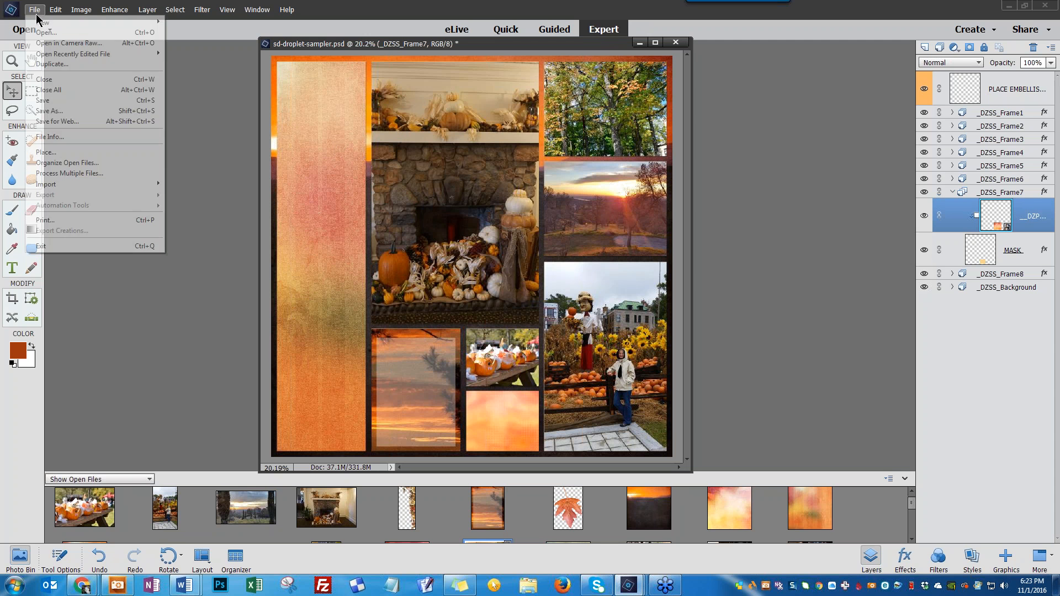
pyautogui.click(46, 33)
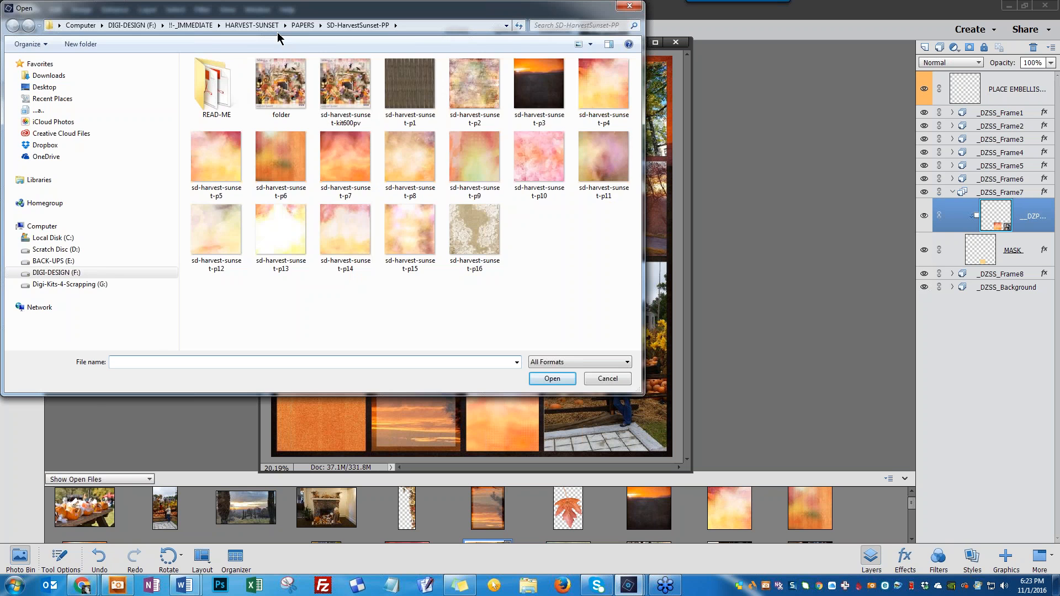
pyautogui.click(275, 29)
pyautogui.click(410, 94)
pyautogui.doubleClick(410, 94)
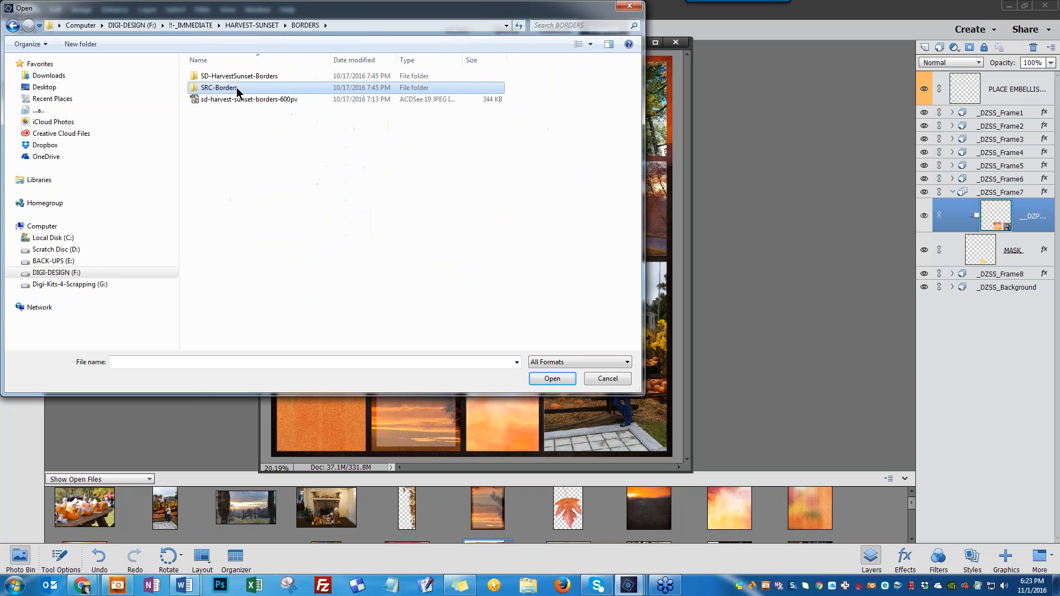
pyautogui.doubleClick(263, 75)
pyautogui.click(319, 187)
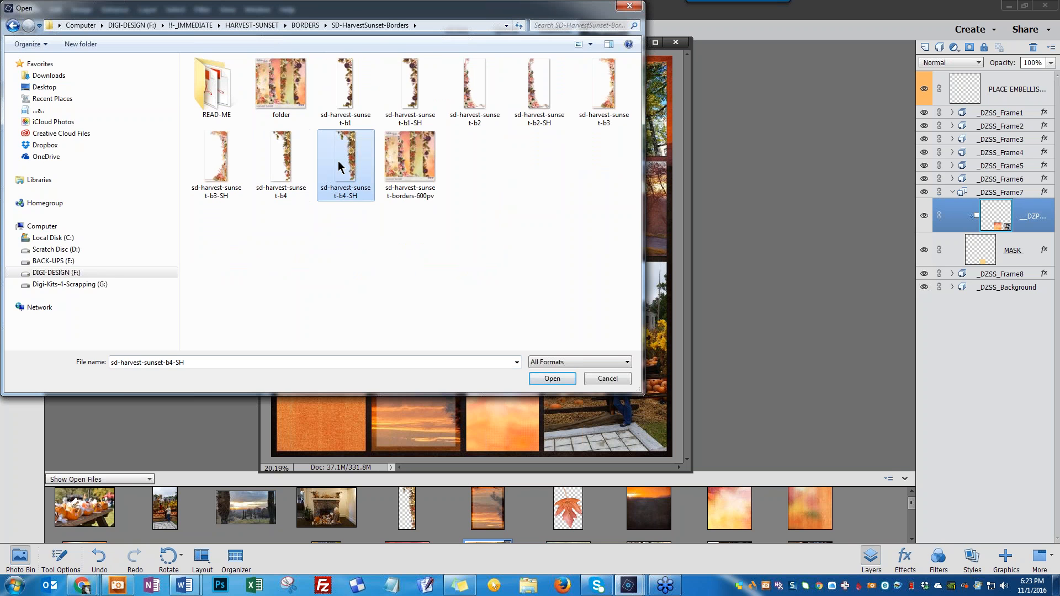
pyautogui.click(548, 379)
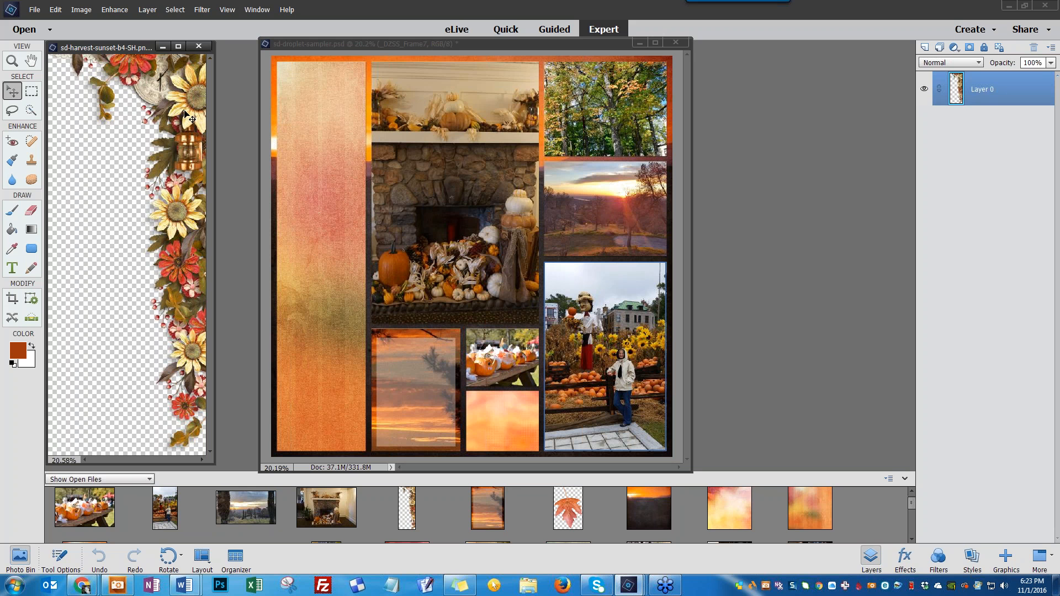
# Place the border into Frame 1, rotate it 180 degrees, and position it along the frame's left side
pyautogui.moveTo(193, 109); pyautogui.dragTo(333, 133)
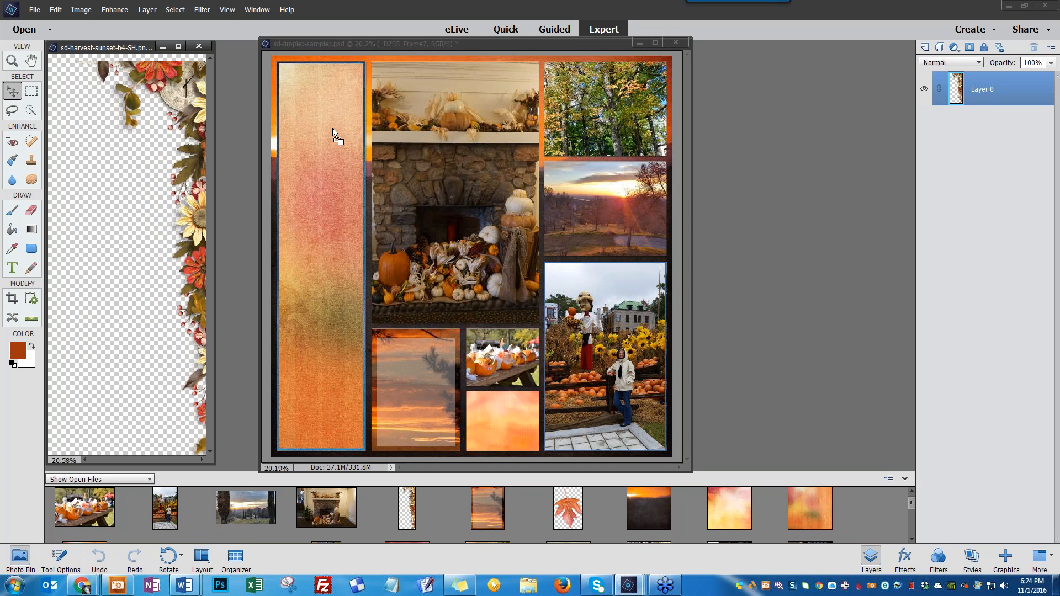
pyautogui.moveTo(333, 133); pyautogui.dragTo(332, 132)
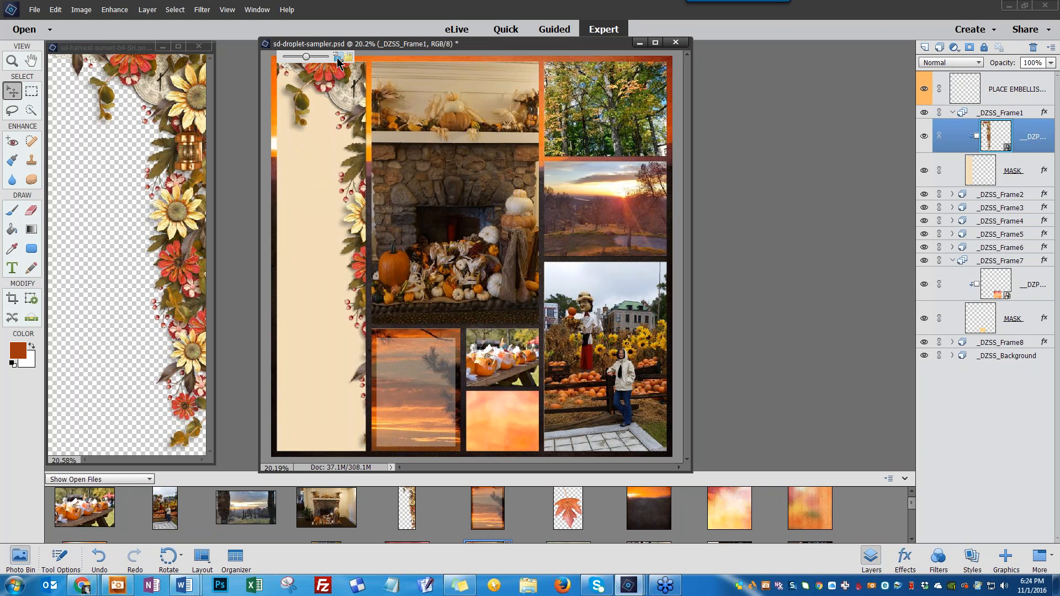
pyautogui.click(338, 59)
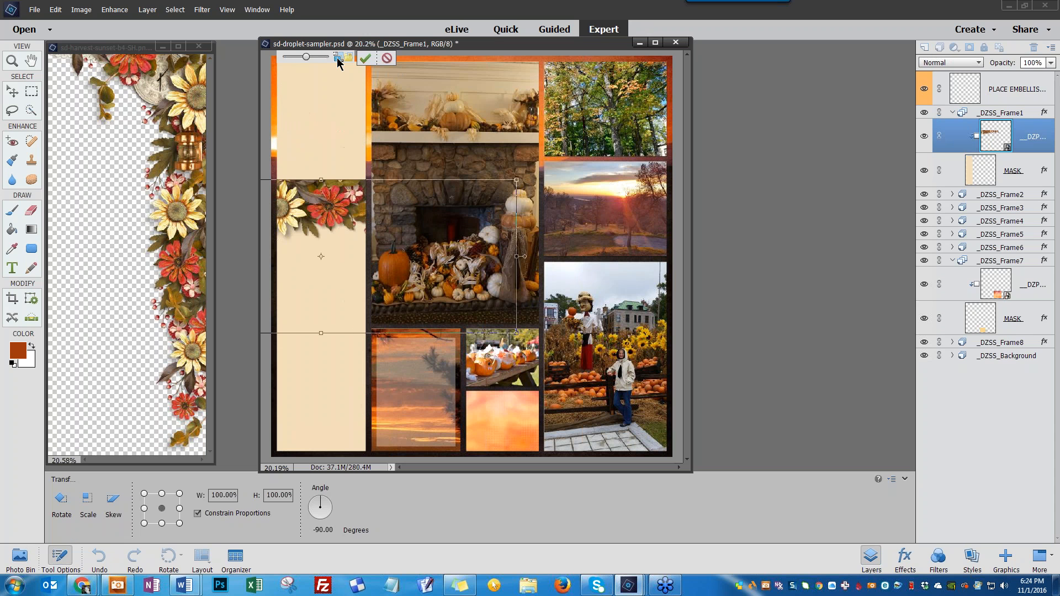
pyautogui.click(338, 58)
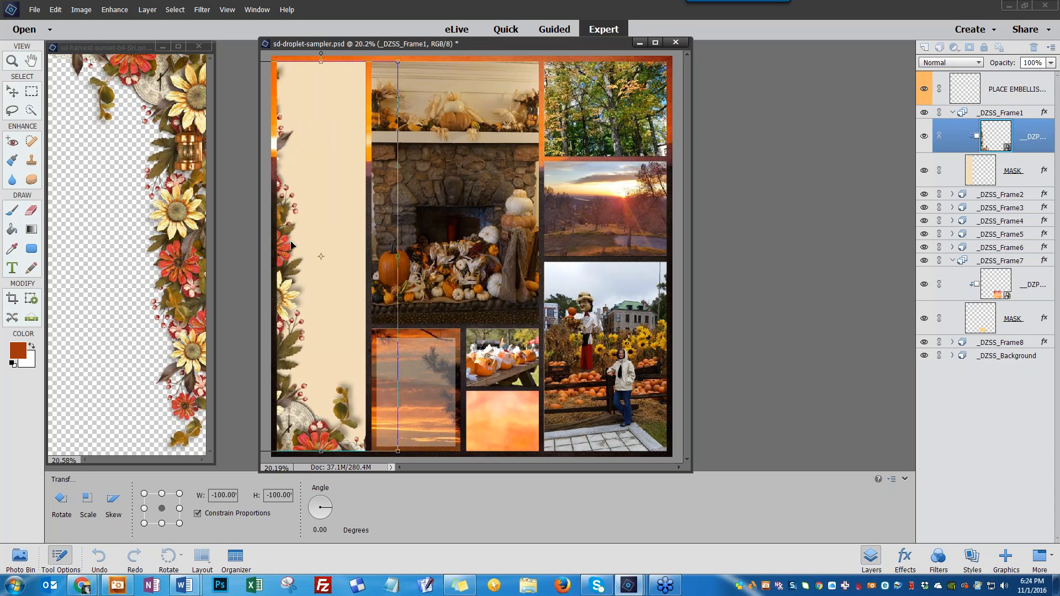
pyautogui.moveTo(291, 245); pyautogui.dragTo(351, 217)
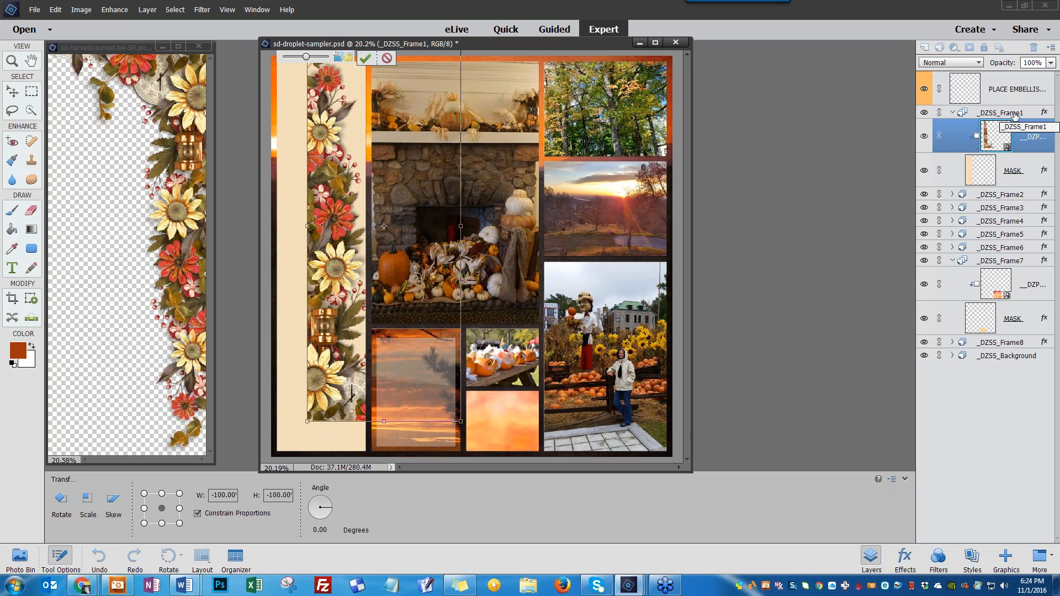
pyautogui.moveTo(336, 271); pyautogui.dragTo(321, 297)
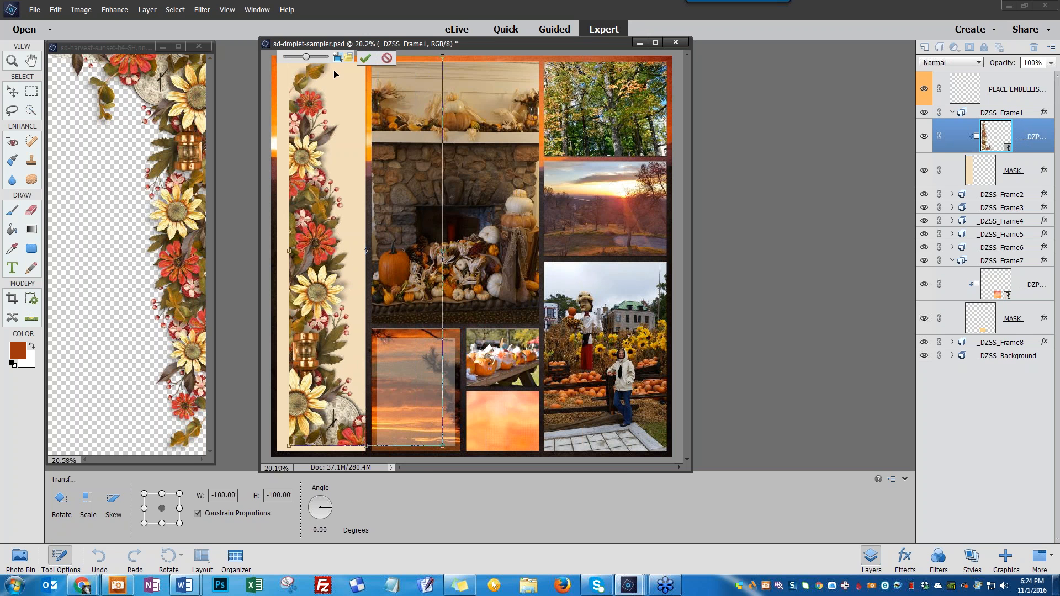
pyautogui.click(365, 59)
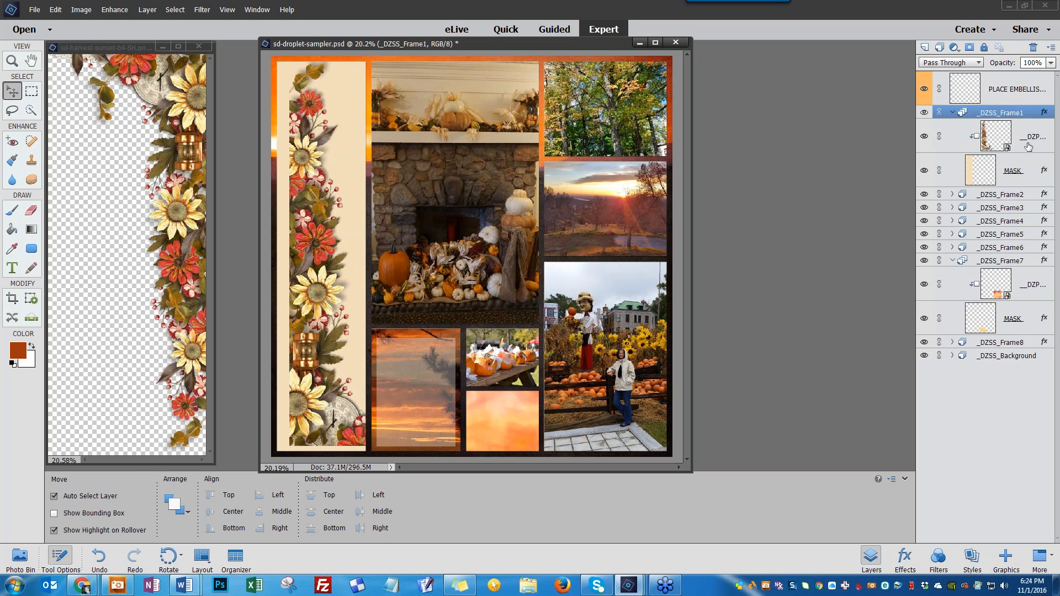
# Move the border layer out of Frame 1 above the embellishments layer and shift it slightly left
pyautogui.moveTo(995, 136); pyautogui.dragTo(1003, 66)
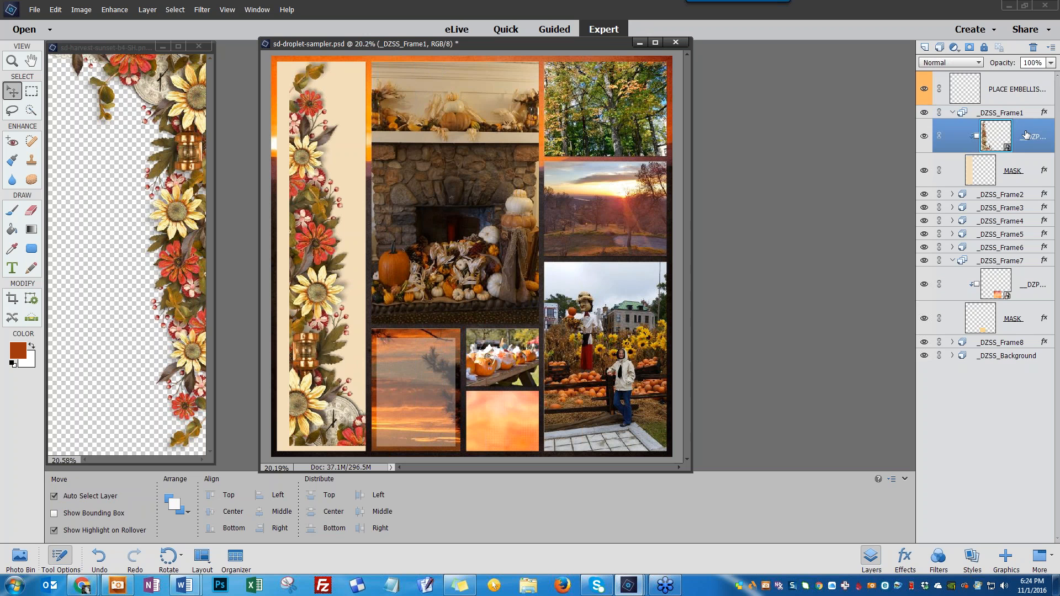
pyautogui.moveTo(996, 136); pyautogui.dragTo(1003, 71)
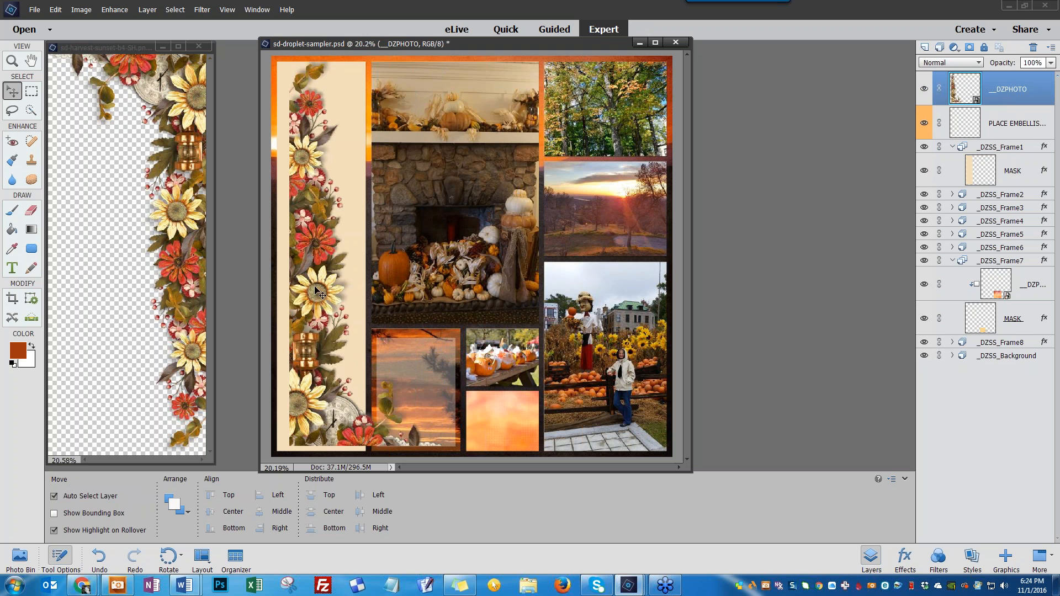
pyautogui.moveTo(316, 289)
pyautogui.mouseDown()
pyautogui.moveTo(420, 298)
pyautogui.moveTo(308, 293)
pyautogui.mouseUp()
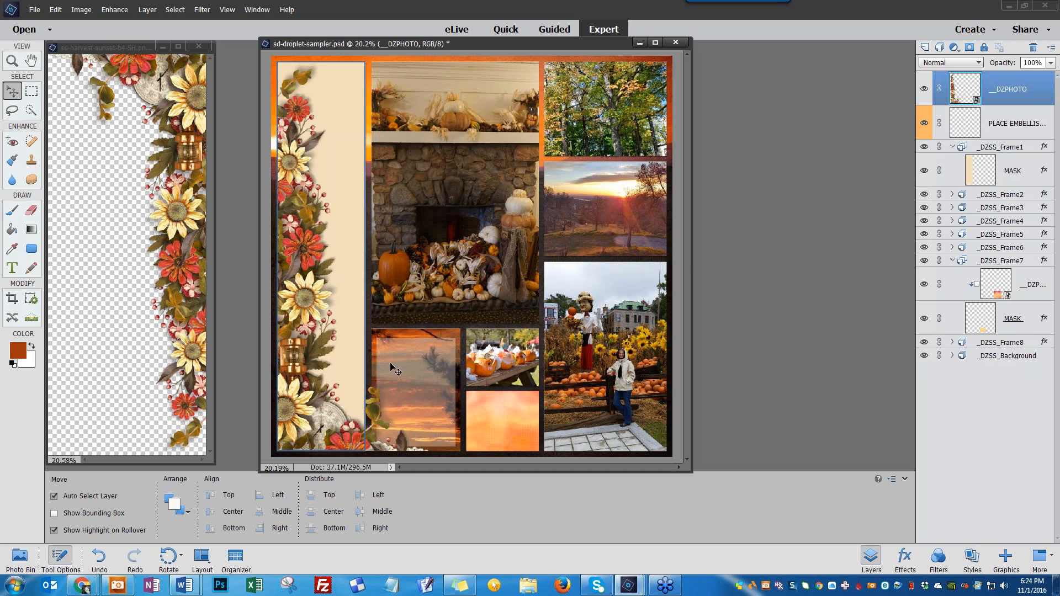
# Fill Frame 1 with the orange paper from the photo bin beneath the border
pyautogui.click(20, 557)
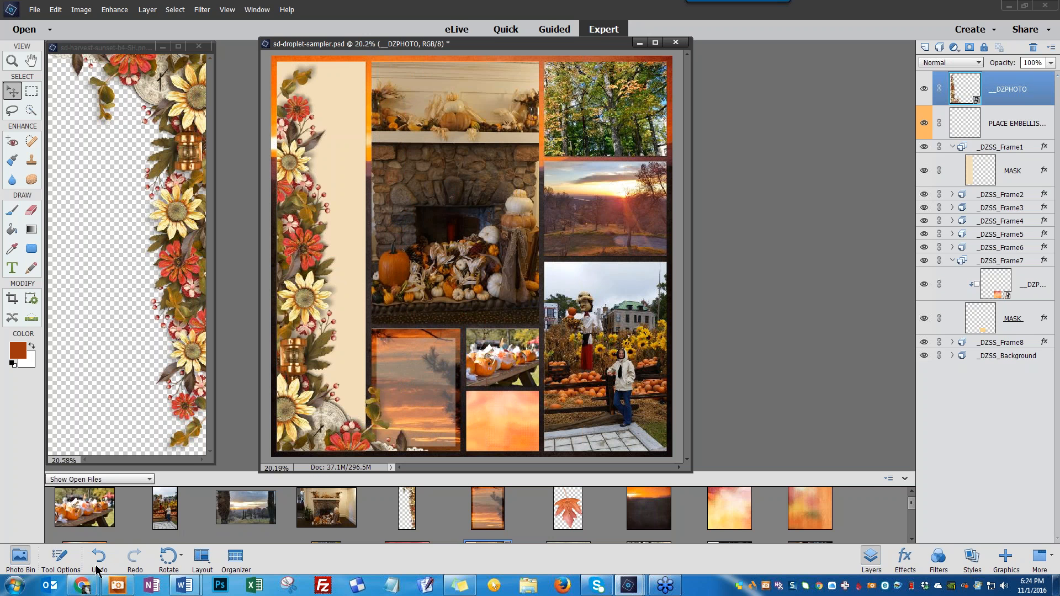
pyautogui.click(985, 175)
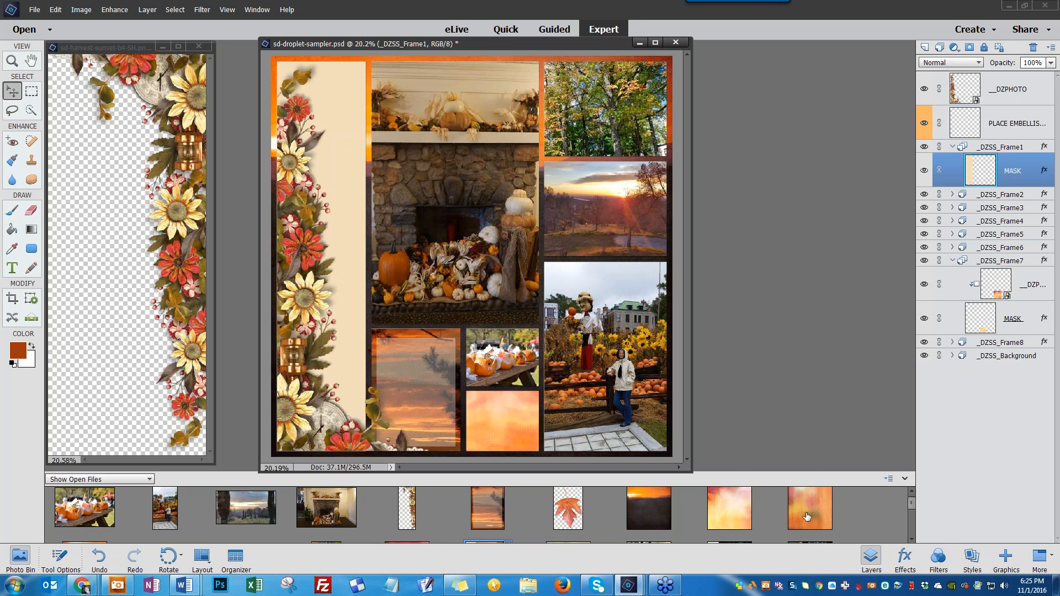
pyautogui.moveTo(809, 516); pyautogui.dragTo(340, 167)
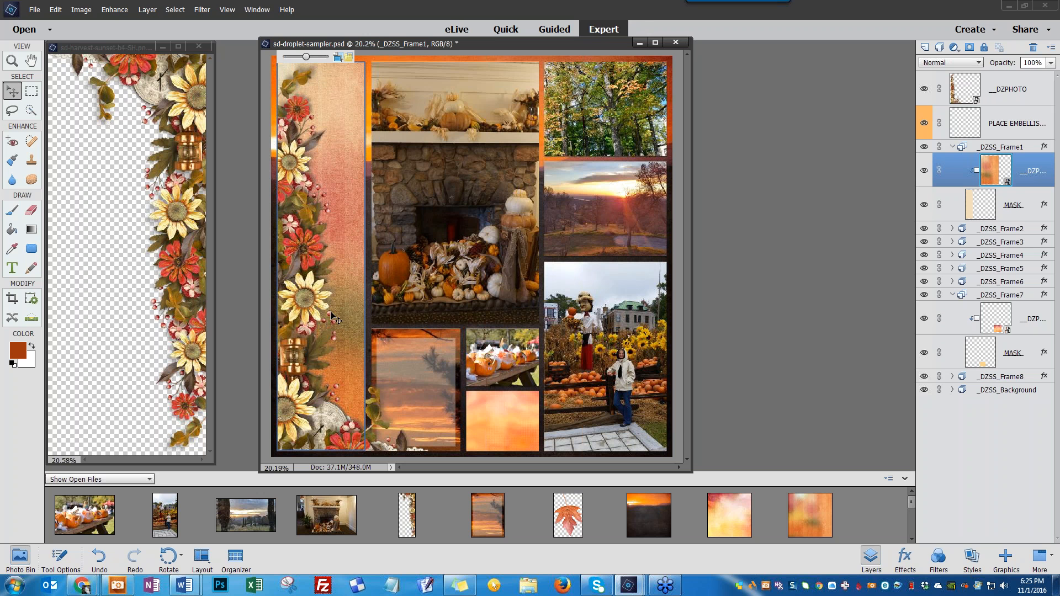
pyautogui.moveTo(321, 291)
pyautogui.mouseDown()
pyautogui.moveTo(412, 280)
pyautogui.moveTo(322, 293)
pyautogui.mouseUp()
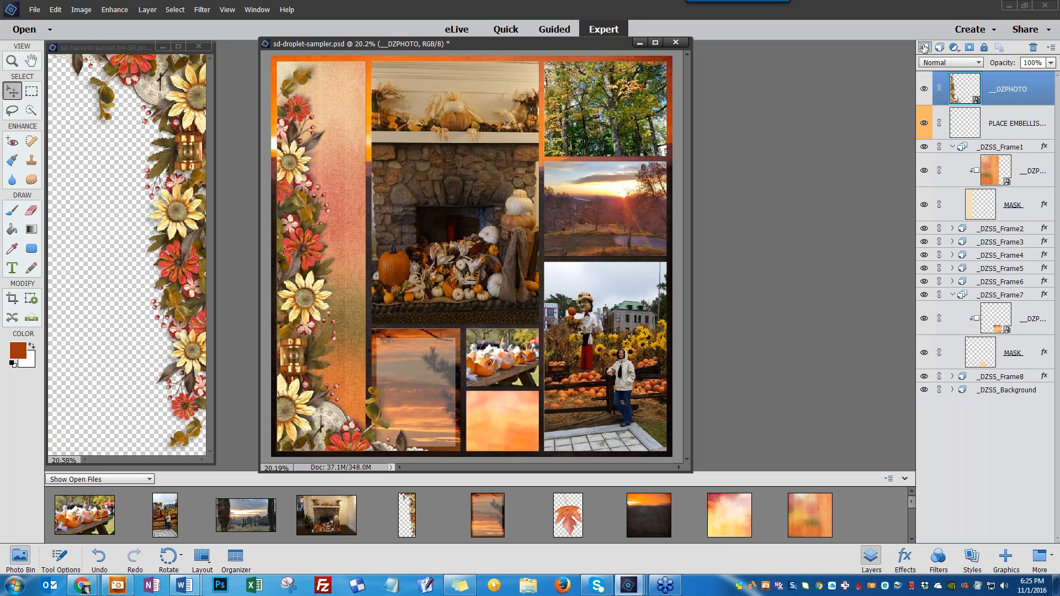
# Add a new layer and type October 2016 in Scriptina Pro Regular 30 pt on Frame 7, then position it
pyautogui.click(925, 49)
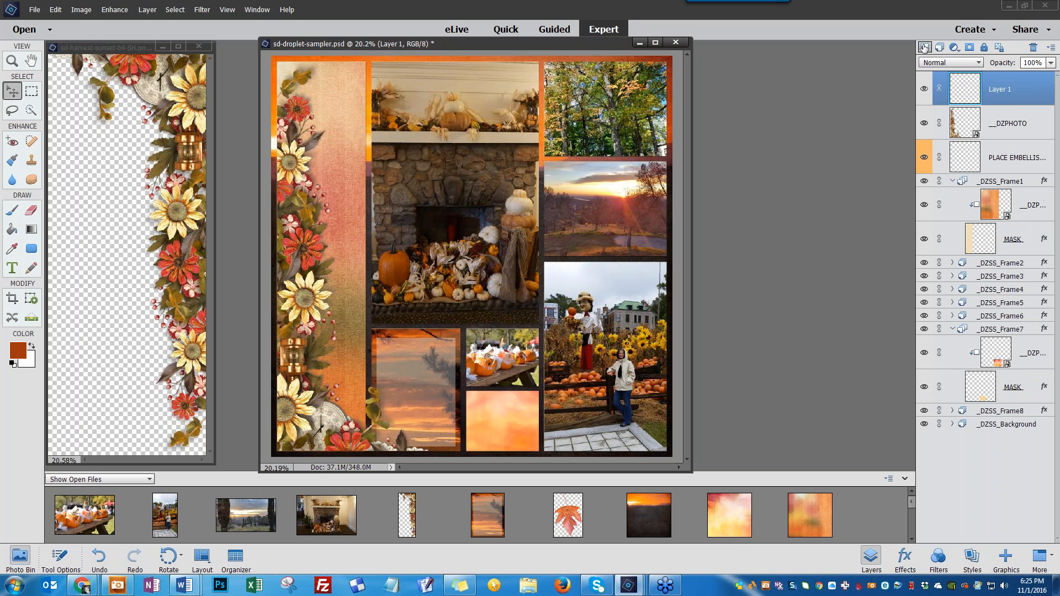
pyautogui.click(14, 269)
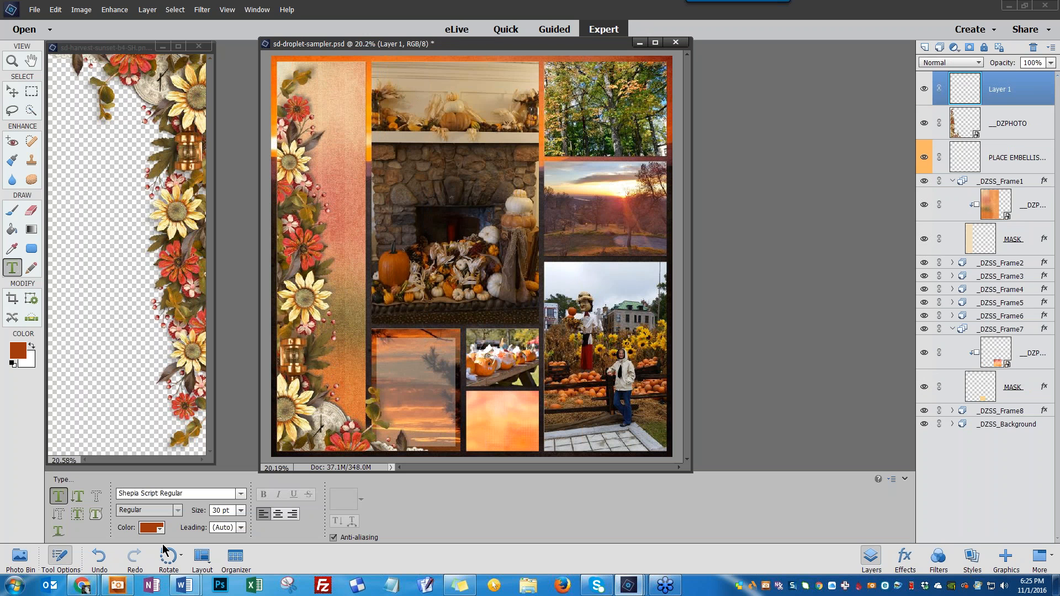
pyautogui.click(240, 493)
pyautogui.scroll(-1, 208, 386)
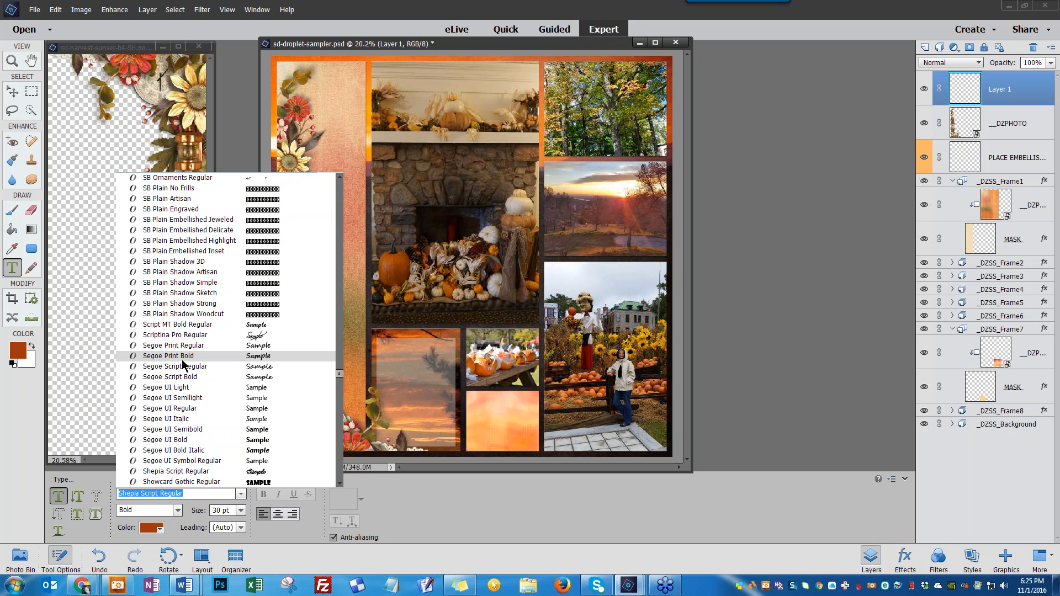
pyautogui.click(181, 335)
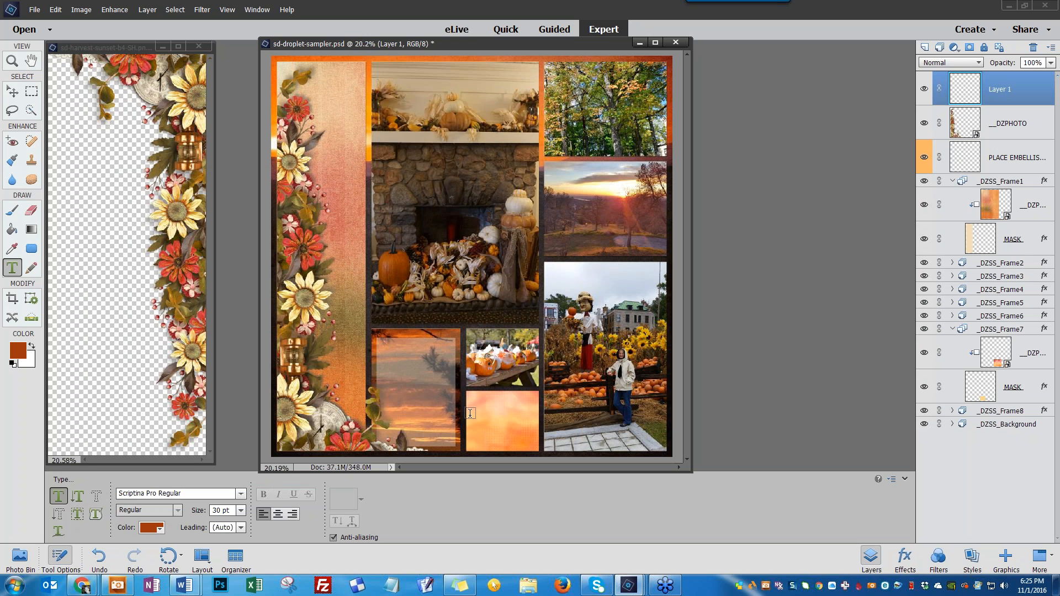
pyautogui.click(479, 428)
pyautogui.write('October')
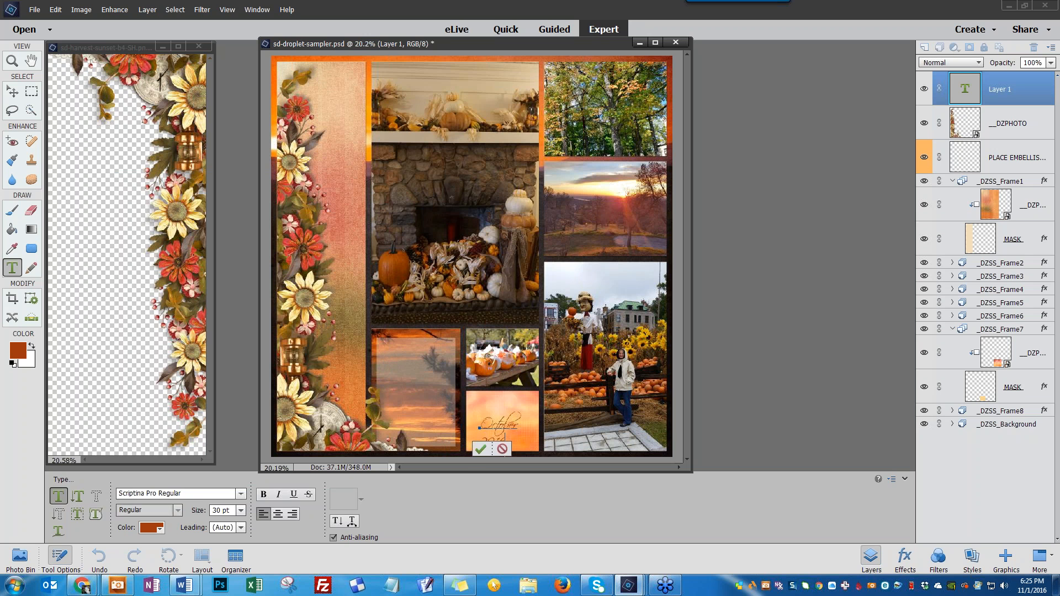
pyautogui.click(480, 452)
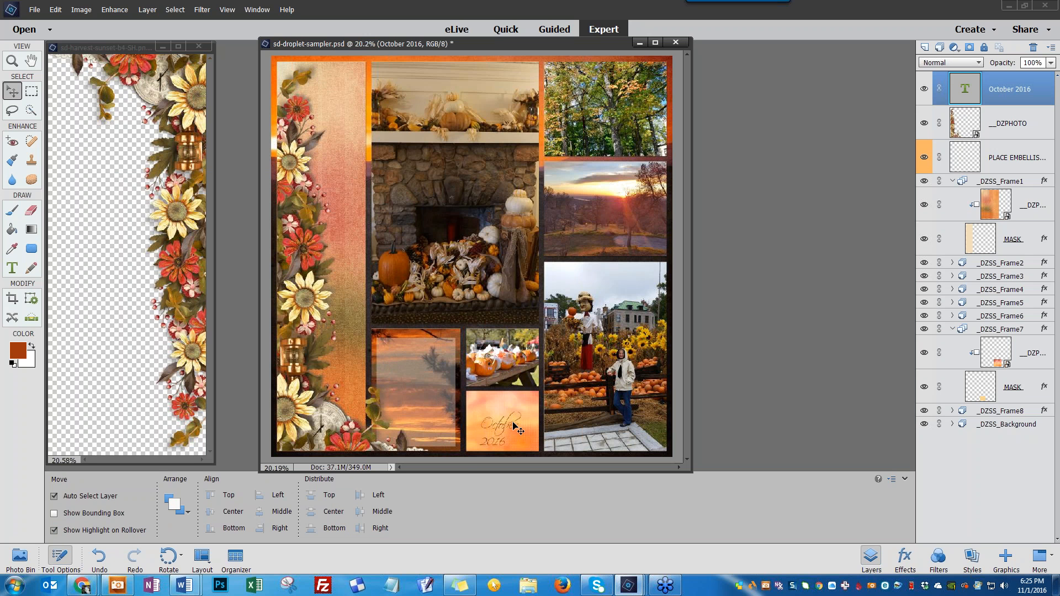
pyautogui.moveTo(513, 422); pyautogui.dragTo(514, 414)
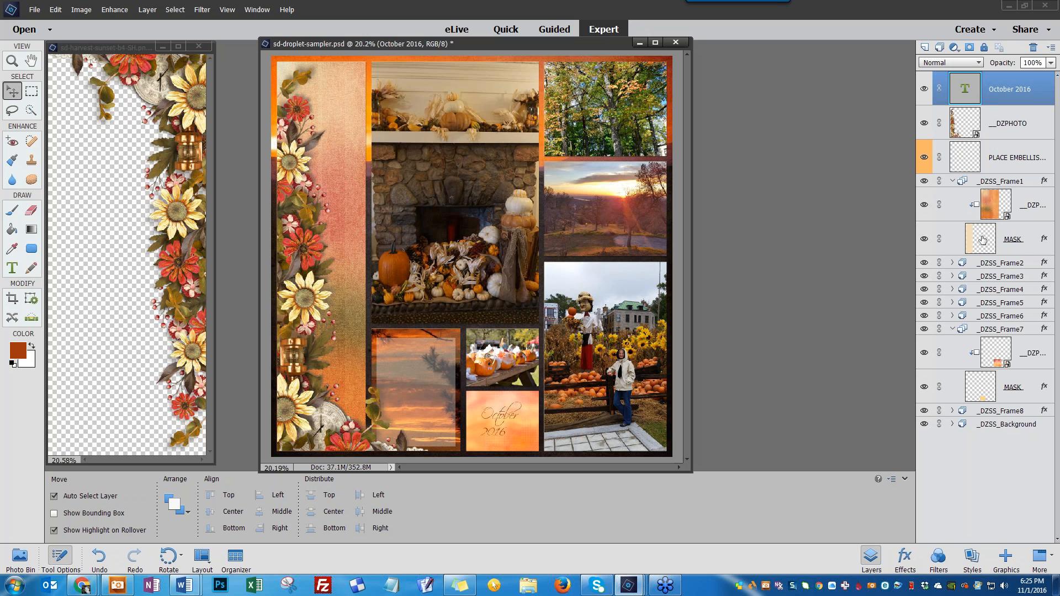
pyautogui.moveTo(512, 418); pyautogui.dragTo(514, 418)
# Minimize the border file's window and hide the photo bin
pyautogui.click(162, 46)
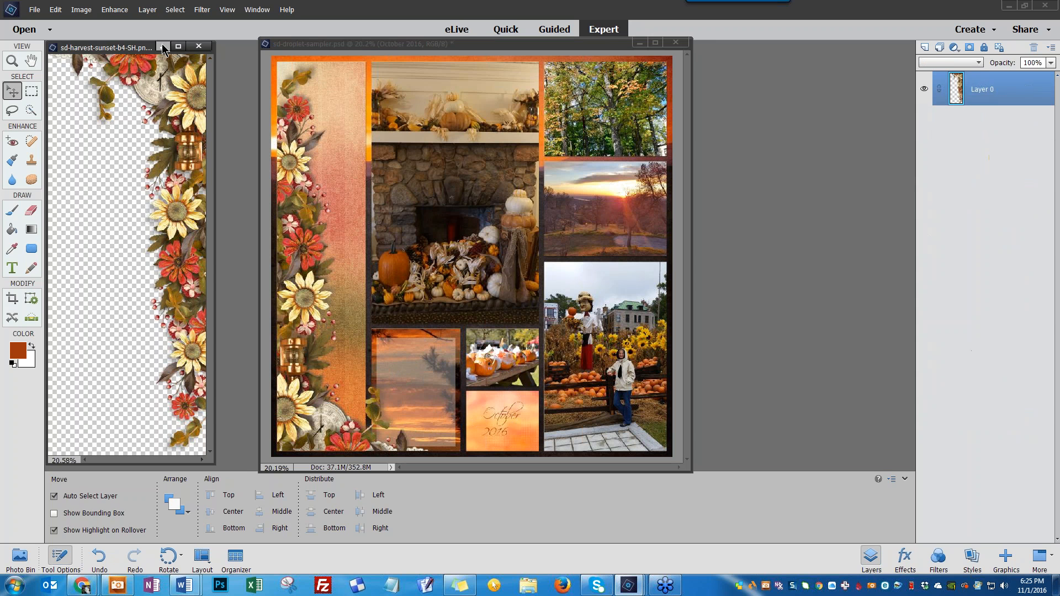
pyautogui.click(162, 46)
pyautogui.click(21, 558)
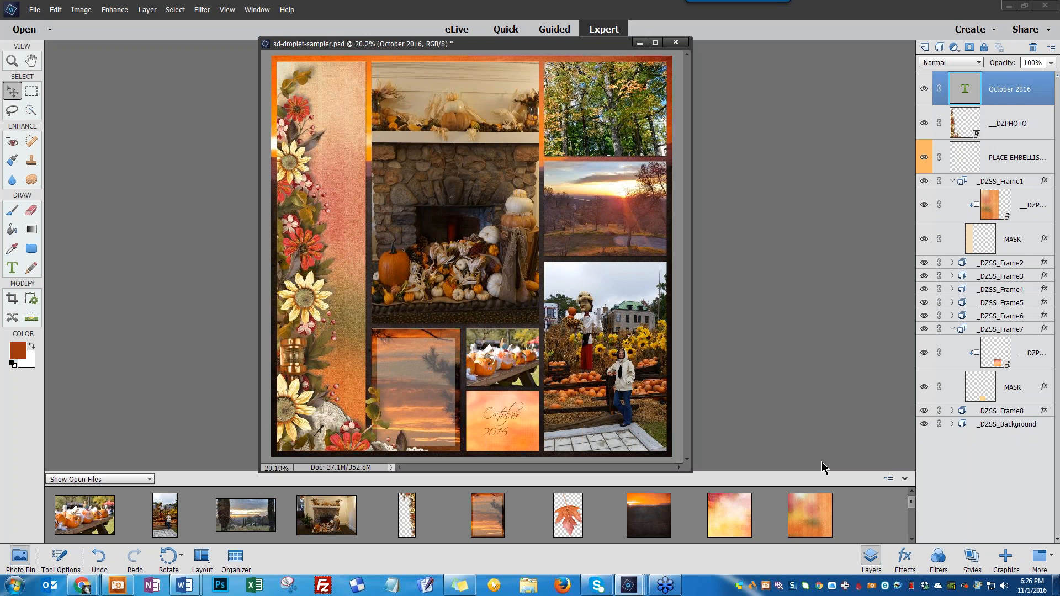
# Open the sd-harvest-sunset-mushroom1 element from the SD-HarvestSunset-EP2 kit folder
pyautogui.moveTo(911, 508); pyautogui.dragTo(911, 522)
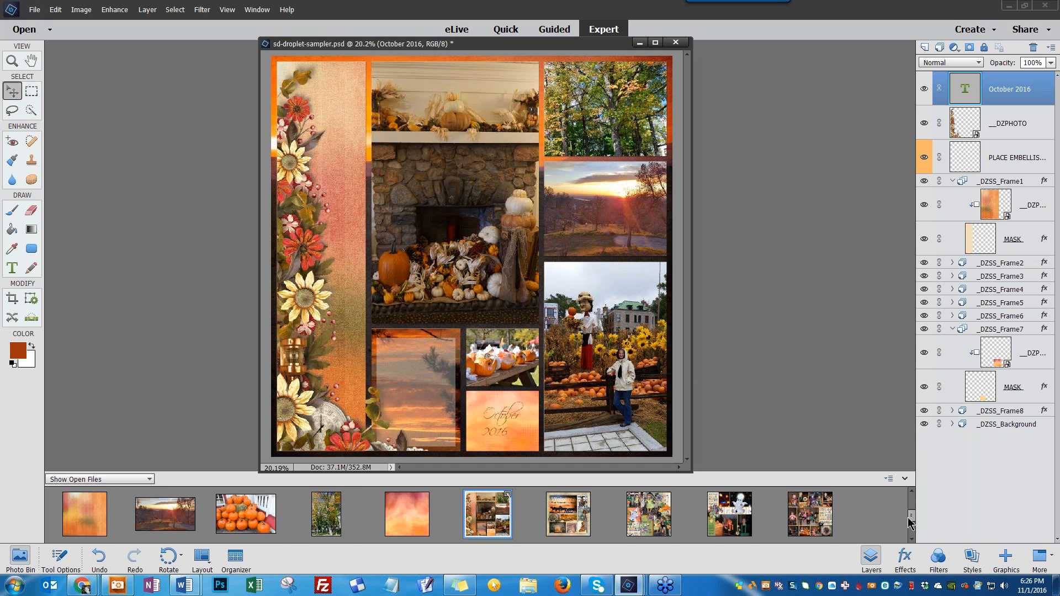
pyautogui.click(34, 11)
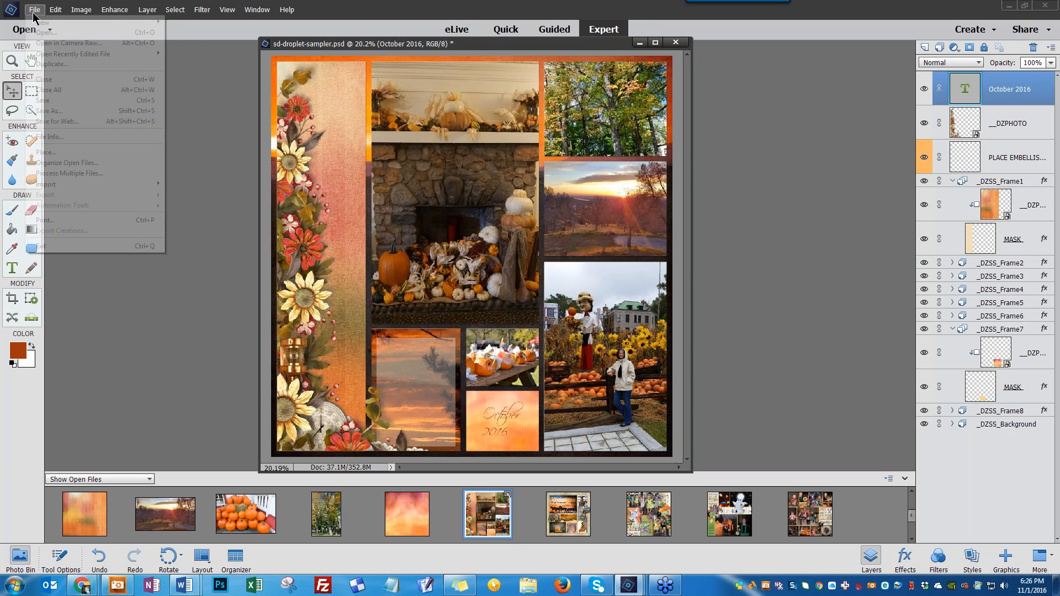
pyautogui.click(47, 33)
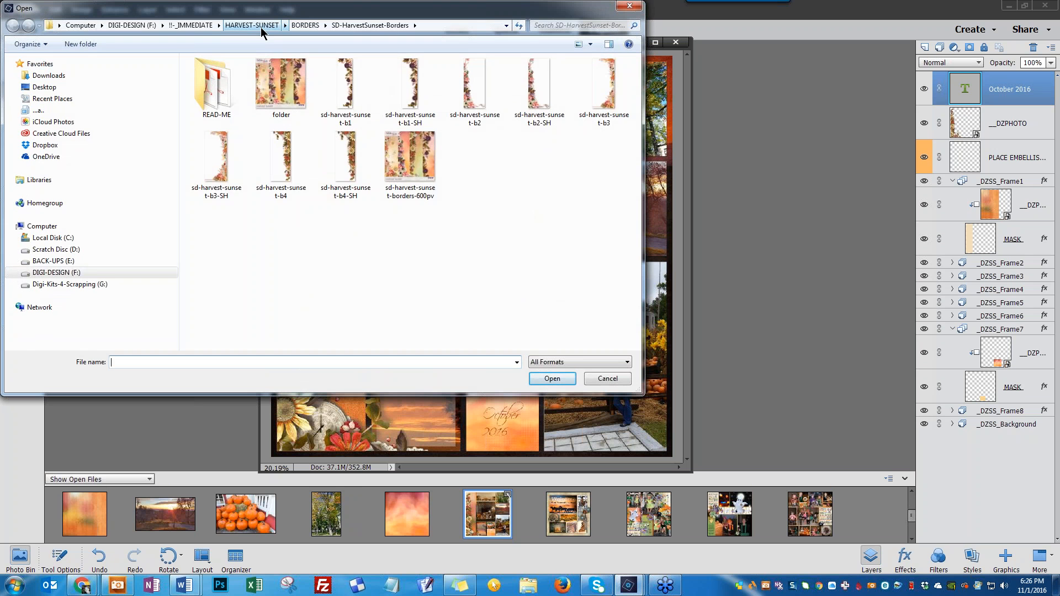
pyautogui.click(261, 27)
pyautogui.doubleClick(415, 98)
pyautogui.click(255, 88)
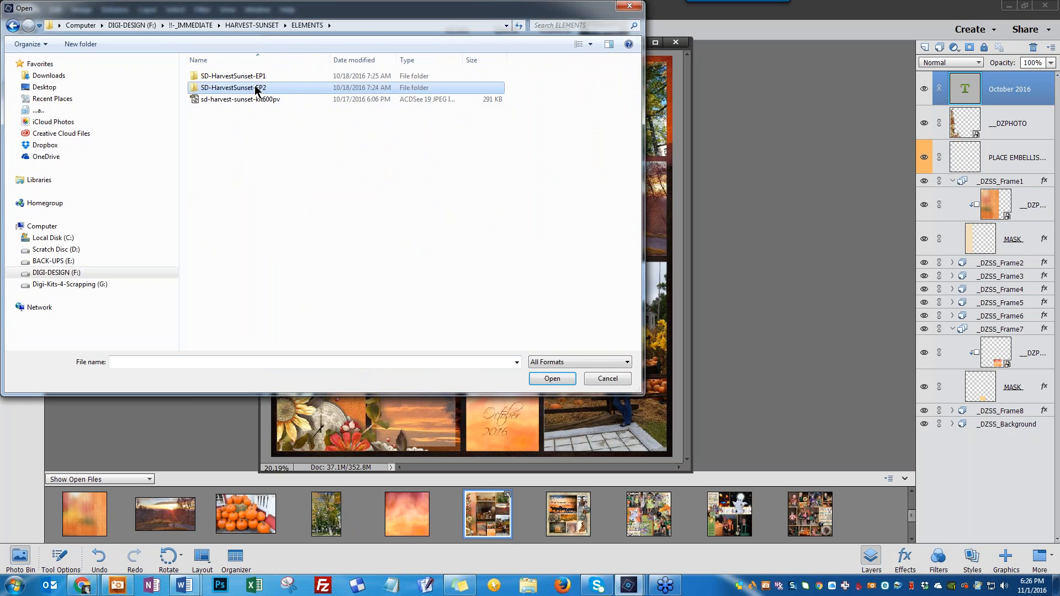
pyautogui.doubleClick(256, 88)
pyautogui.click(472, 231)
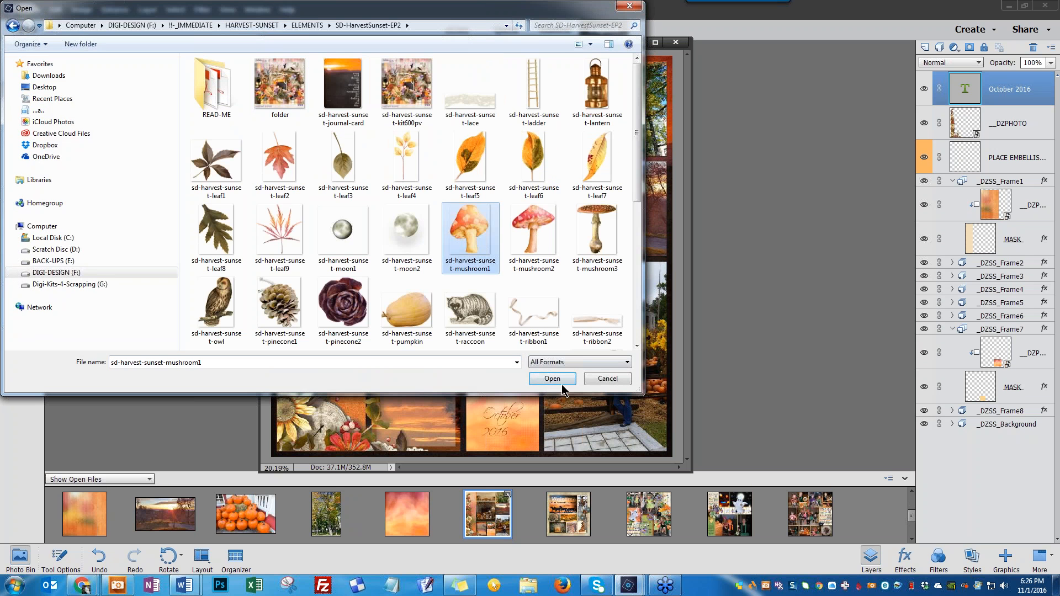
pyautogui.click(561, 382)
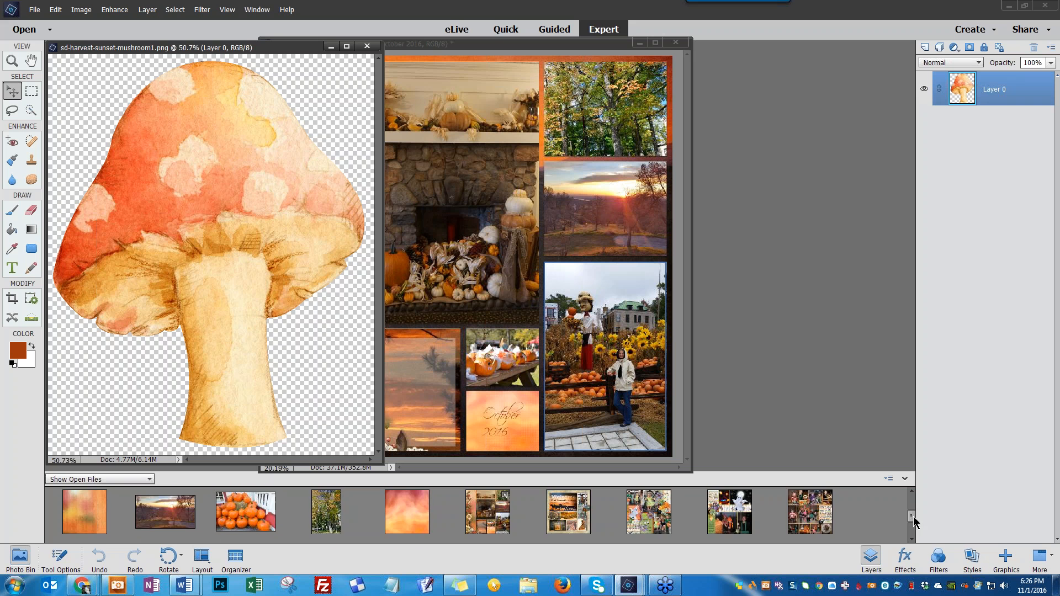
# Drag the mushroom onto the scrapbook page and scale it down into the lower-left sunset frame
pyautogui.moveTo(913, 517); pyautogui.dragTo(914, 534)
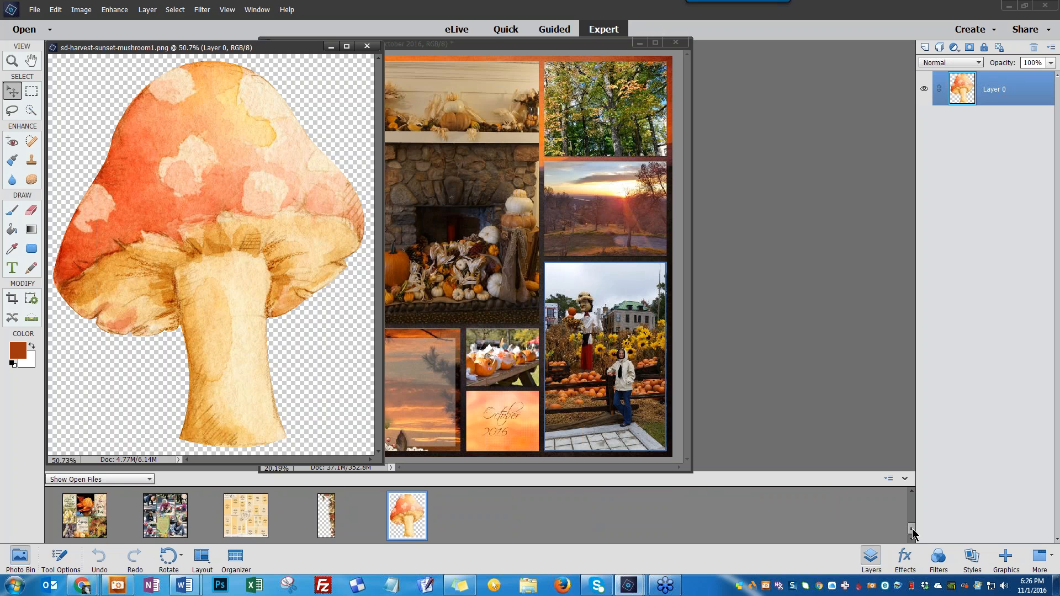
pyautogui.moveTo(912, 531); pyautogui.dragTo(912, 514)
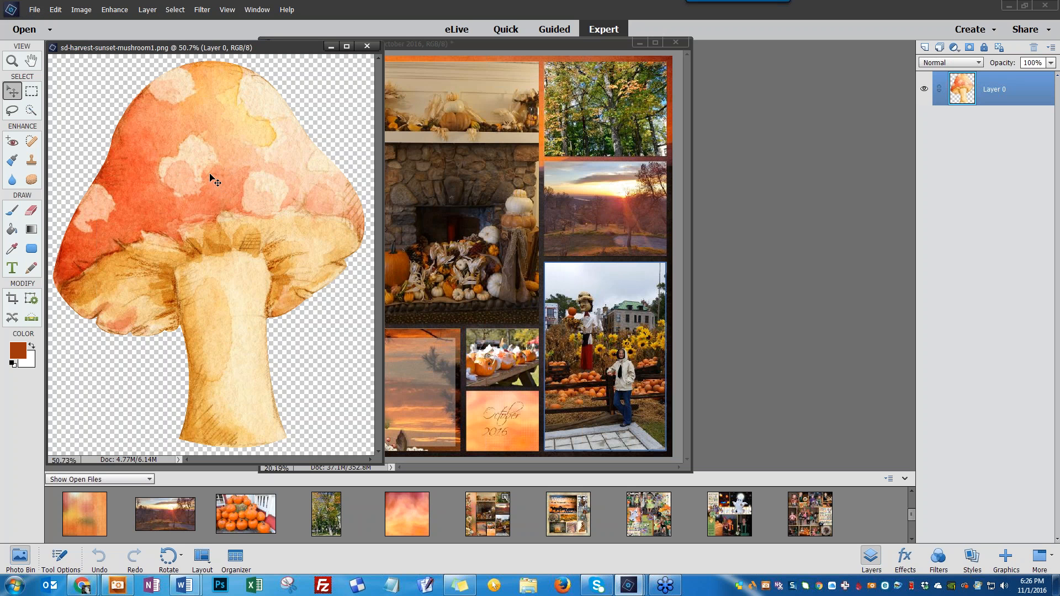
pyautogui.moveTo(210, 176); pyautogui.dragTo(471, 225)
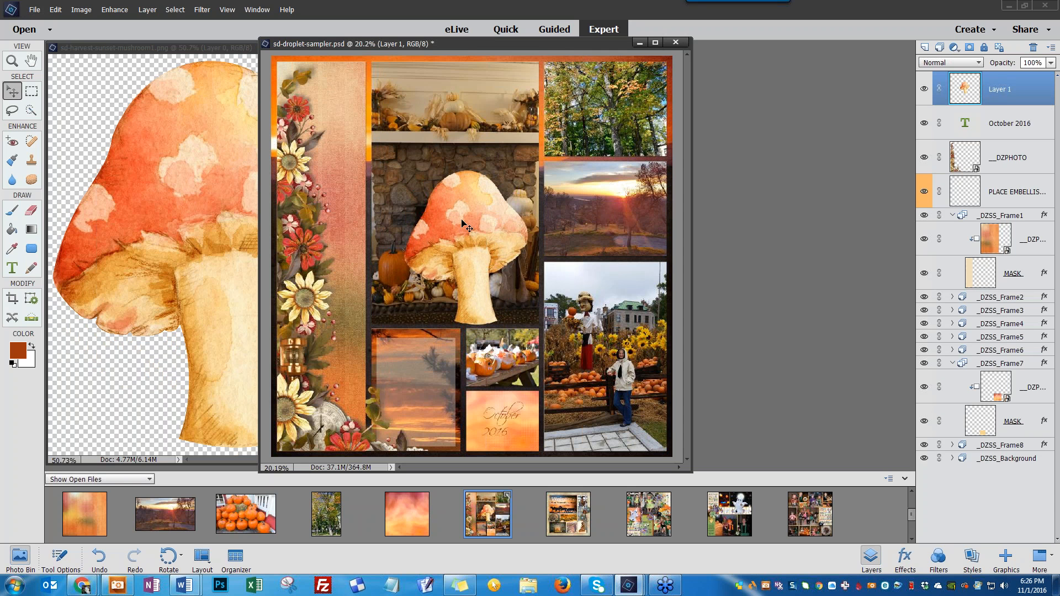
pyautogui.hotkey('ctrl', 't')
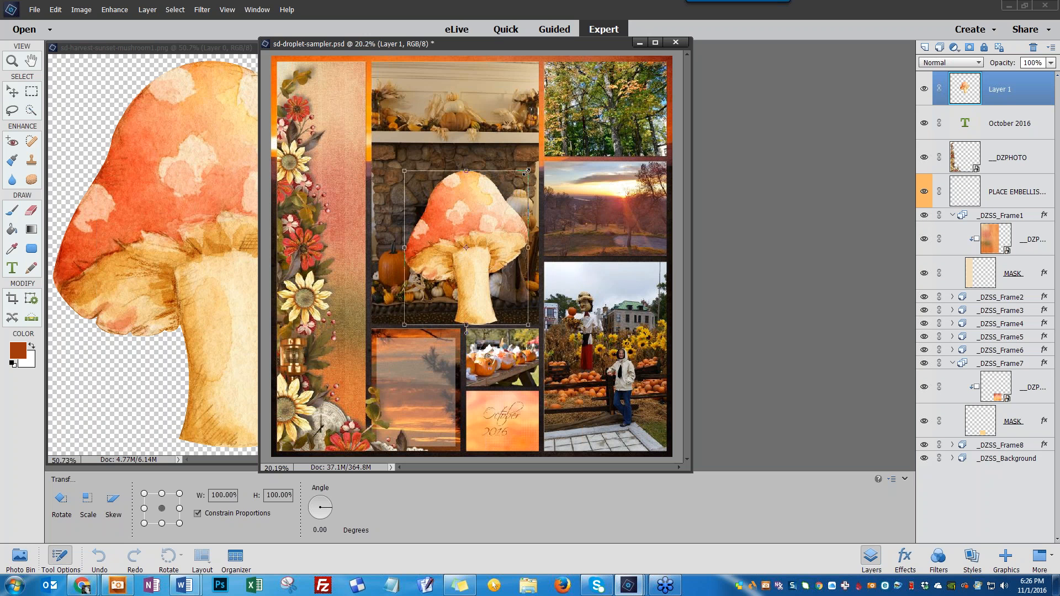
pyautogui.moveTo(526, 172); pyautogui.dragTo(424, 379)
pyautogui.press('Return')
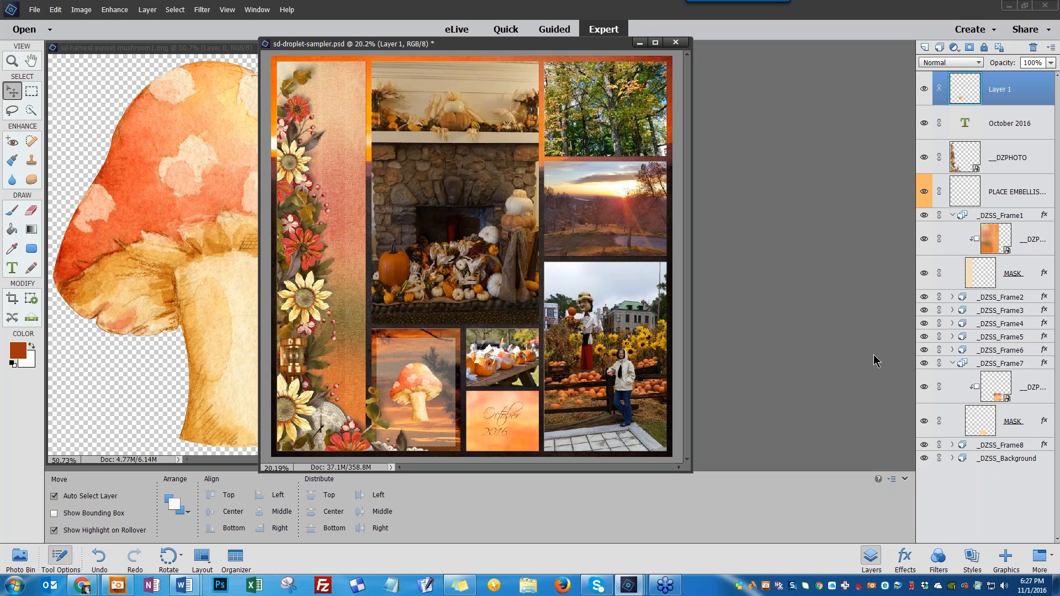
# Minimize the mushroom file's window, reopen the photo bin and expand the Frame 3 group
pyautogui.click(996, 312)
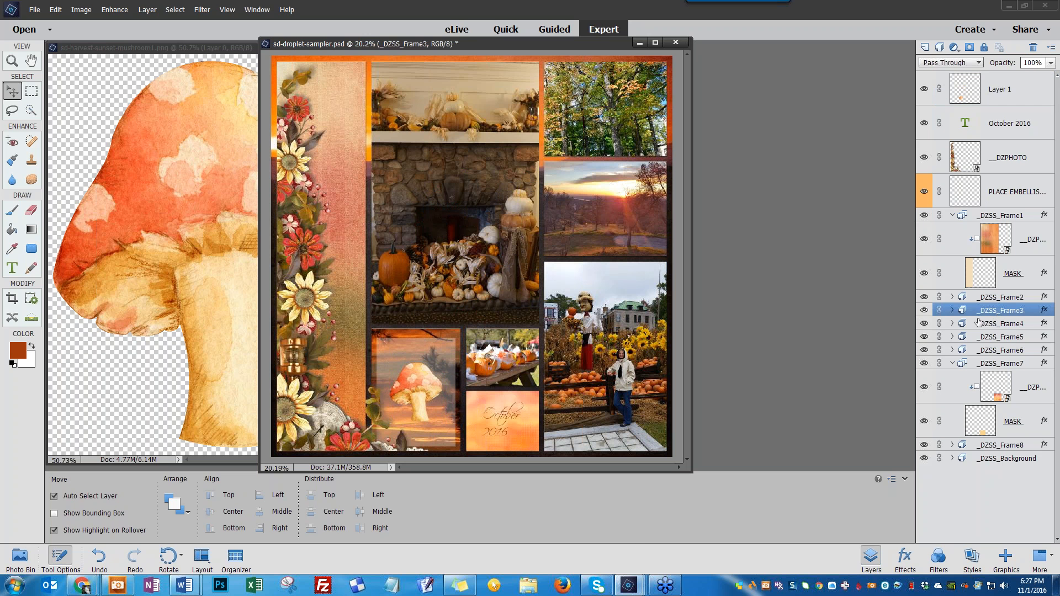
pyautogui.click(194, 134)
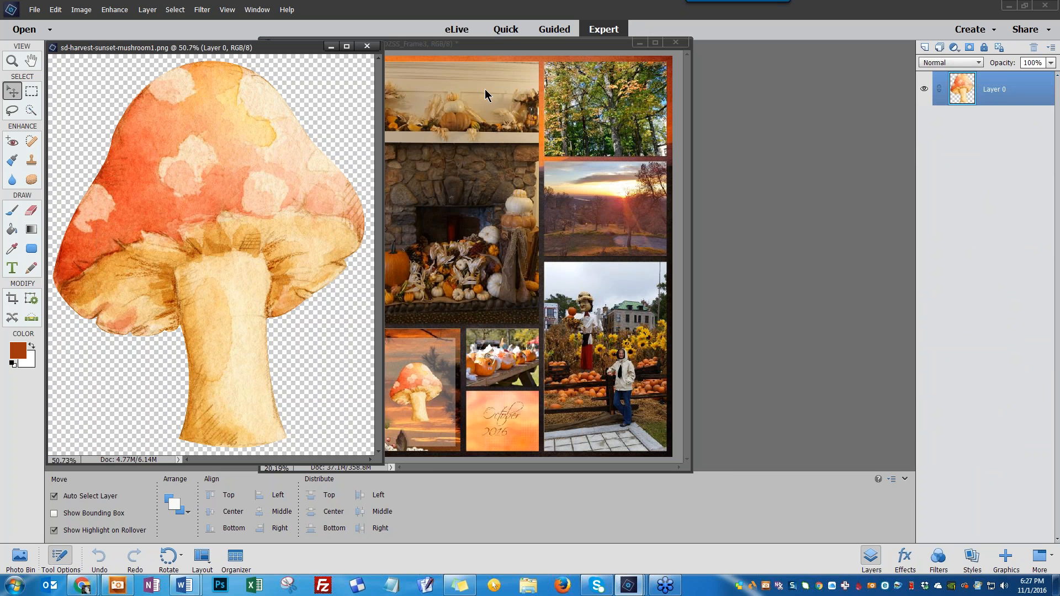
pyautogui.click(329, 47)
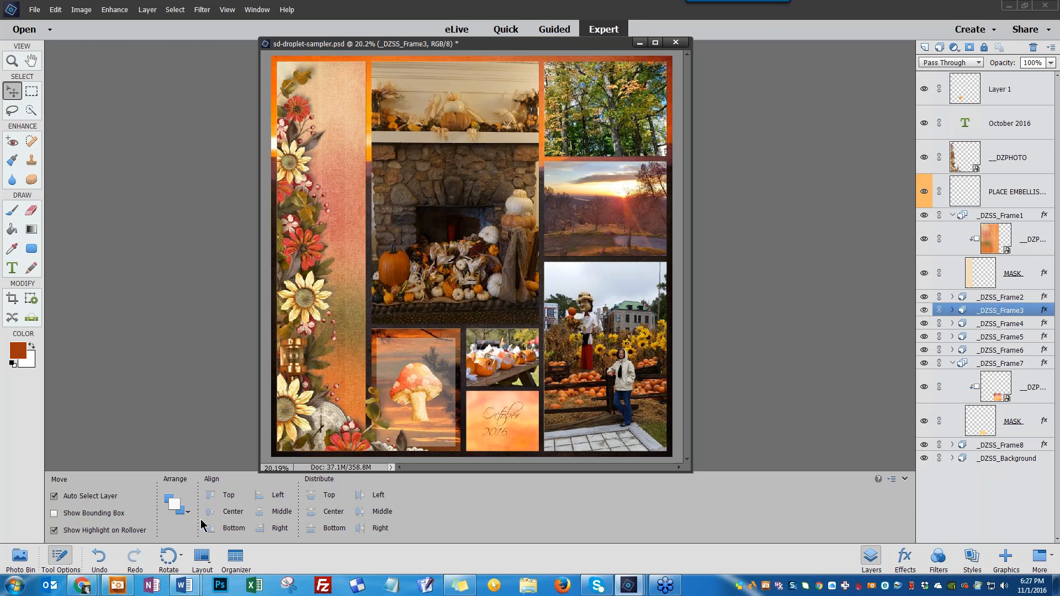
pyautogui.click(22, 562)
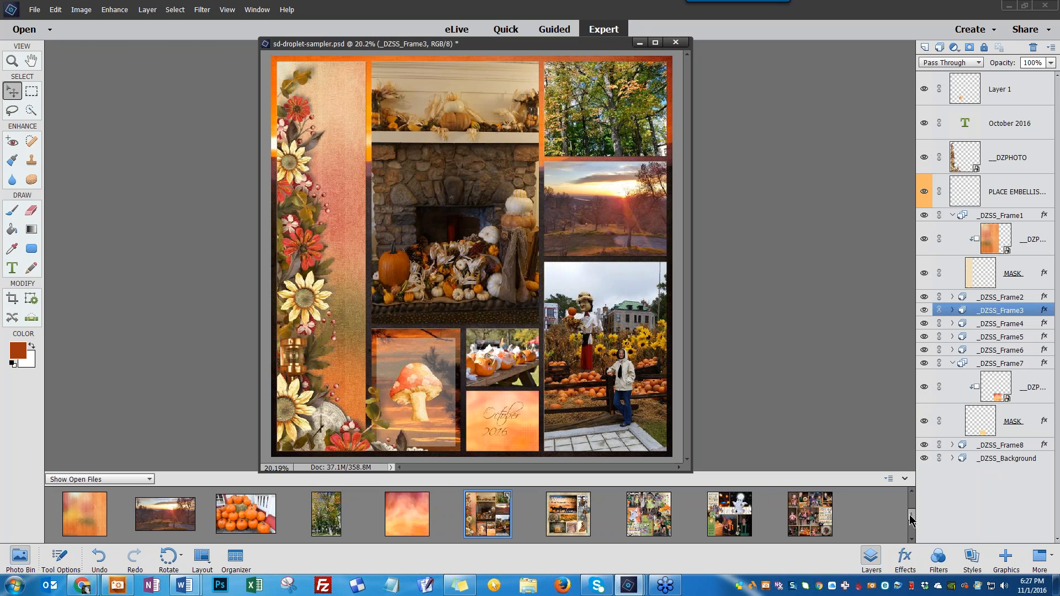
pyautogui.moveTo(910, 515); pyautogui.dragTo(914, 531)
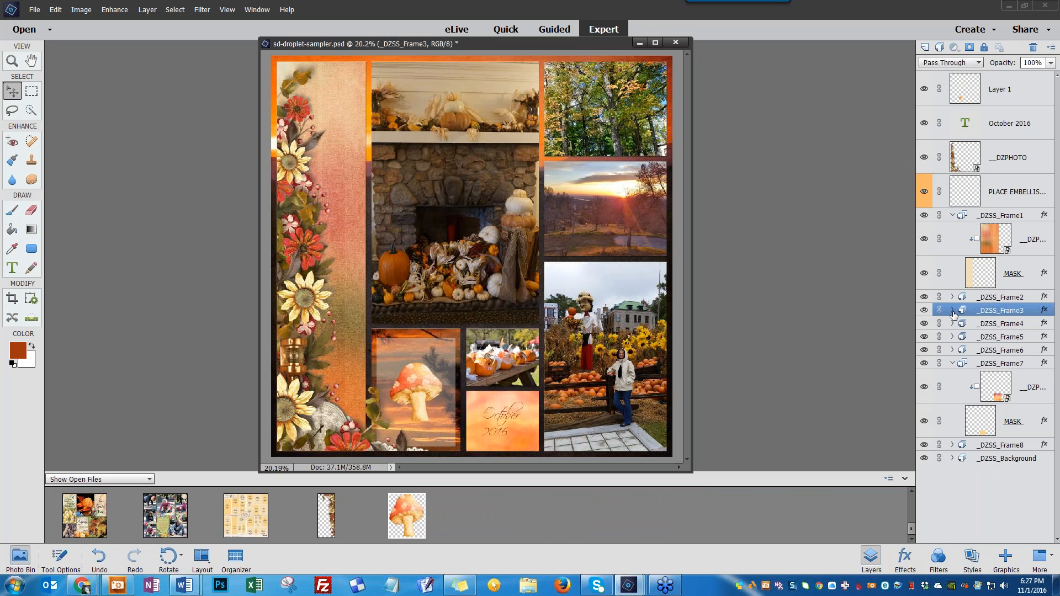
pyautogui.click(952, 312)
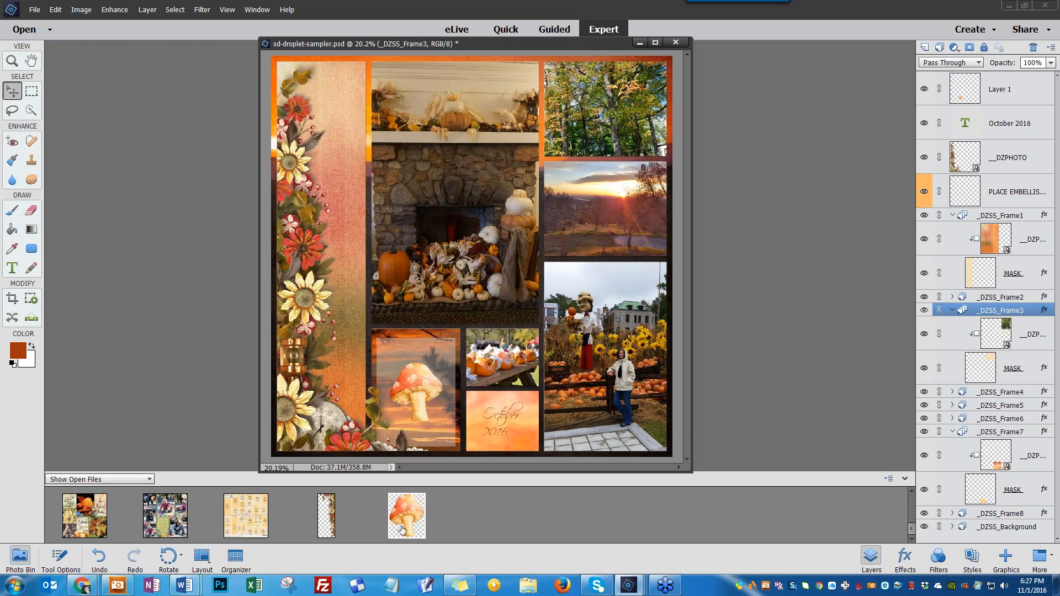
# Drop a second mushroom onto the page as the top layer, then refill Frame 2 with the fireplace photo
pyautogui.moveTo(405, 532); pyautogui.dragTo(542, 154)
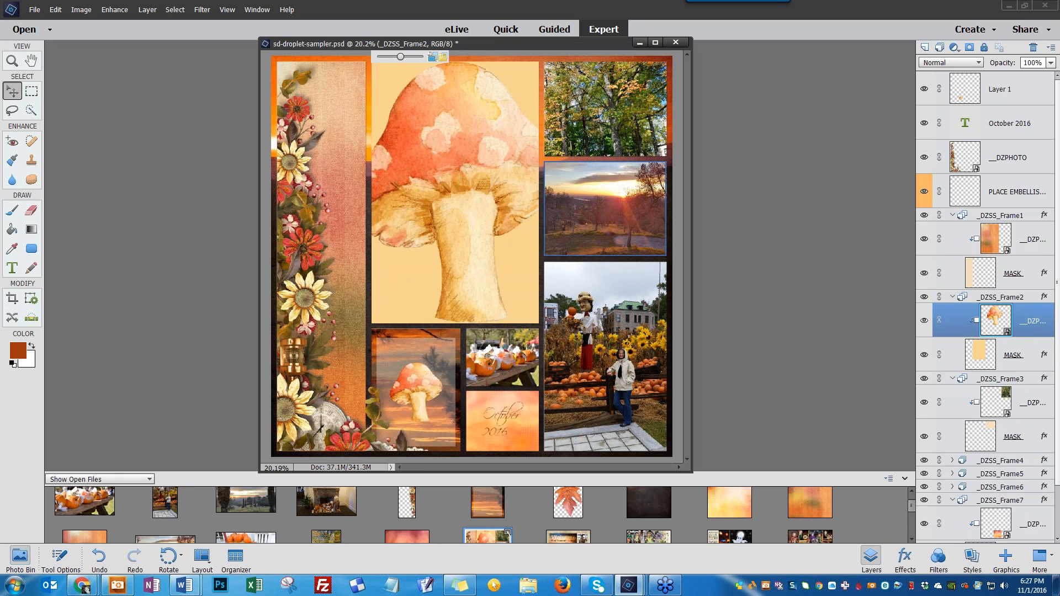
pyautogui.moveTo(469, 171); pyautogui.dragTo(441, 174)
pyautogui.moveTo(1021, 323); pyautogui.dragTo(980, 78)
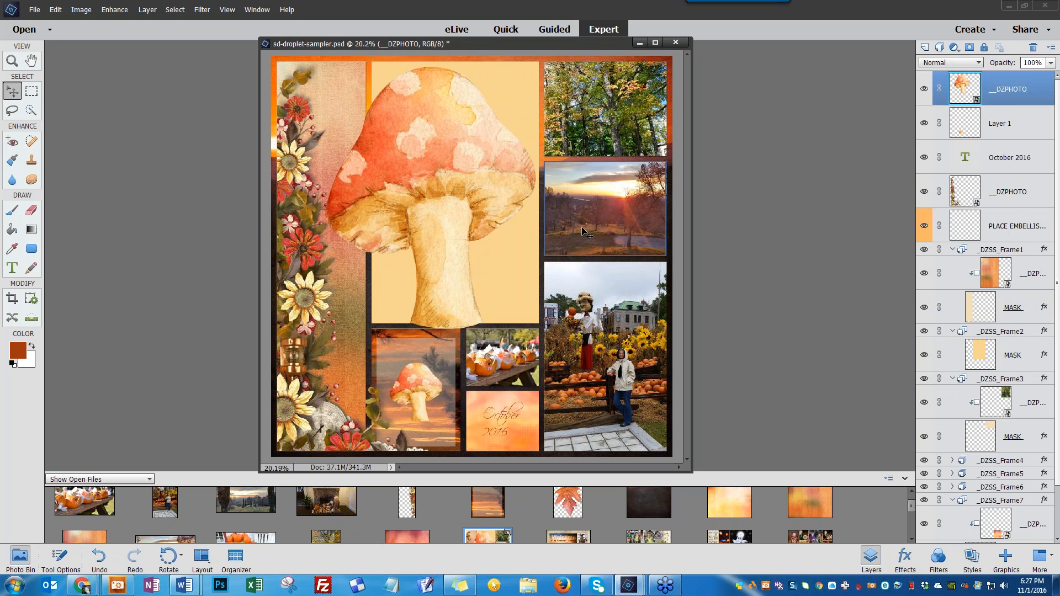
pyautogui.moveTo(456, 162); pyautogui.dragTo(581, 266)
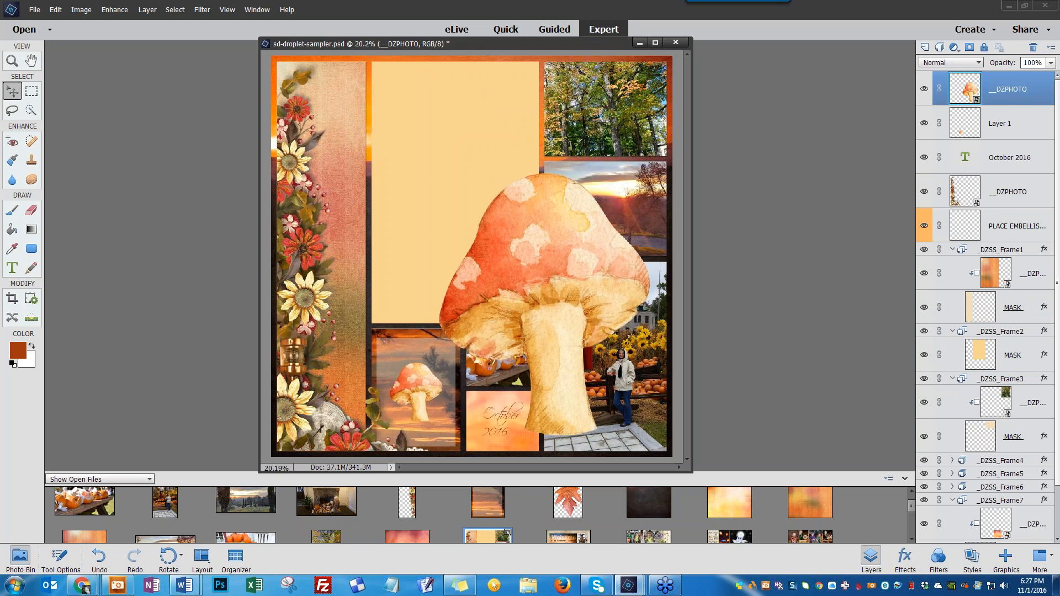
pyautogui.moveTo(332, 505); pyautogui.dragTo(434, 170)
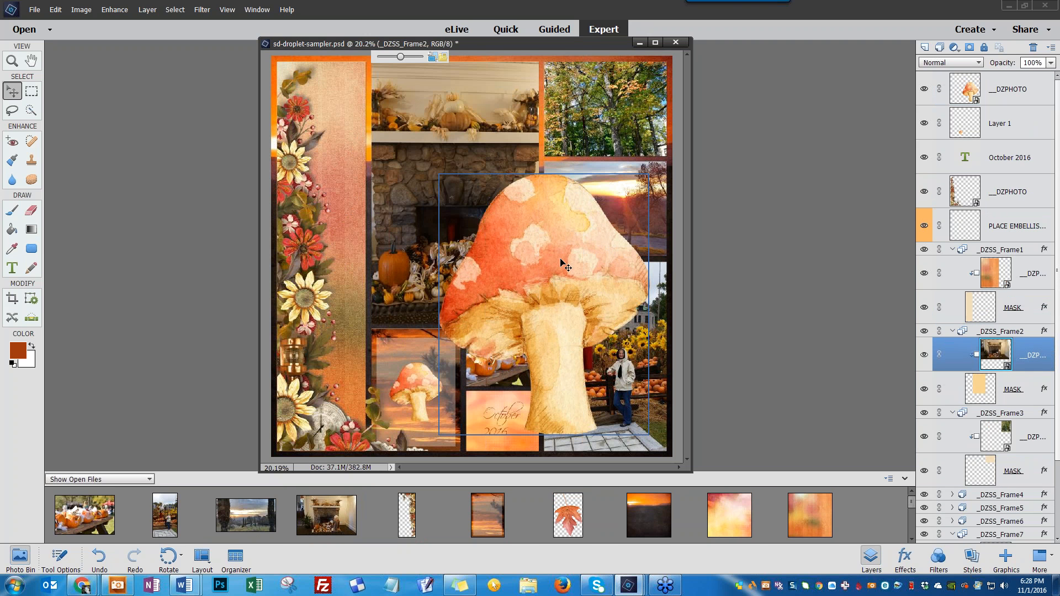
# Scale the second mushroom down and place it in the small frame beneath the pumpkins photo
pyautogui.moveTo(561, 264)
pyautogui.mouseDown()
pyautogui.moveTo(514, 234)
pyautogui.moveTo(541, 264)
pyautogui.mouseUp()
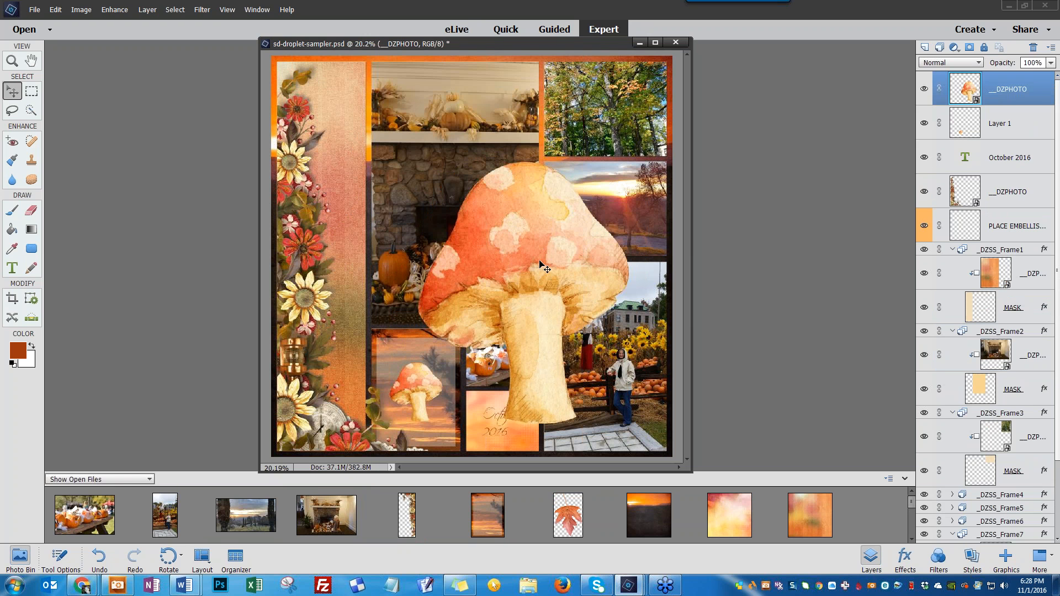
pyautogui.click(540, 264)
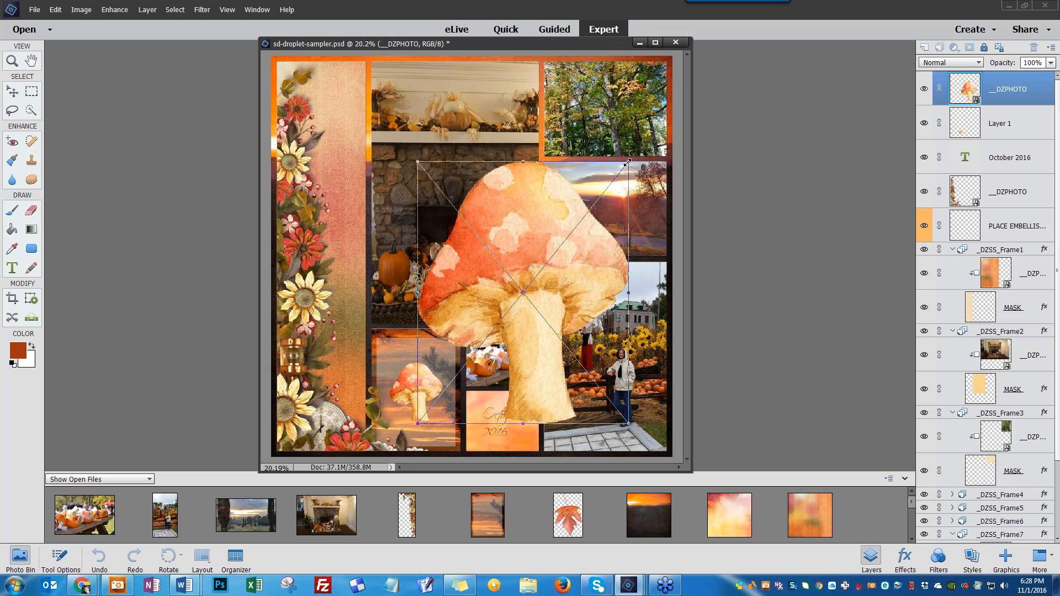
pyautogui.moveTo(628, 162); pyautogui.dragTo(506, 402)
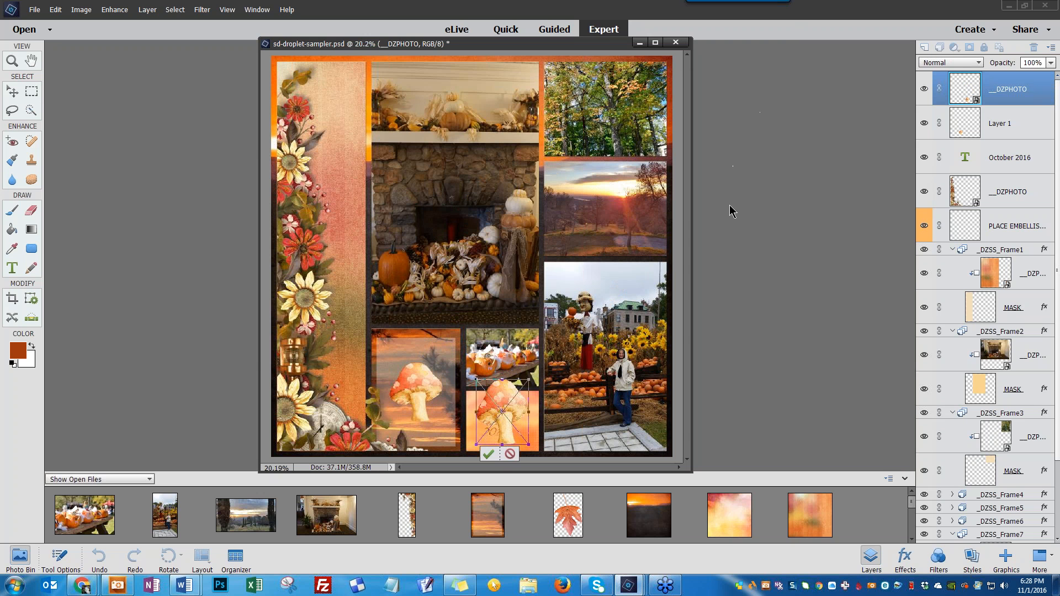
pyautogui.click(489, 453)
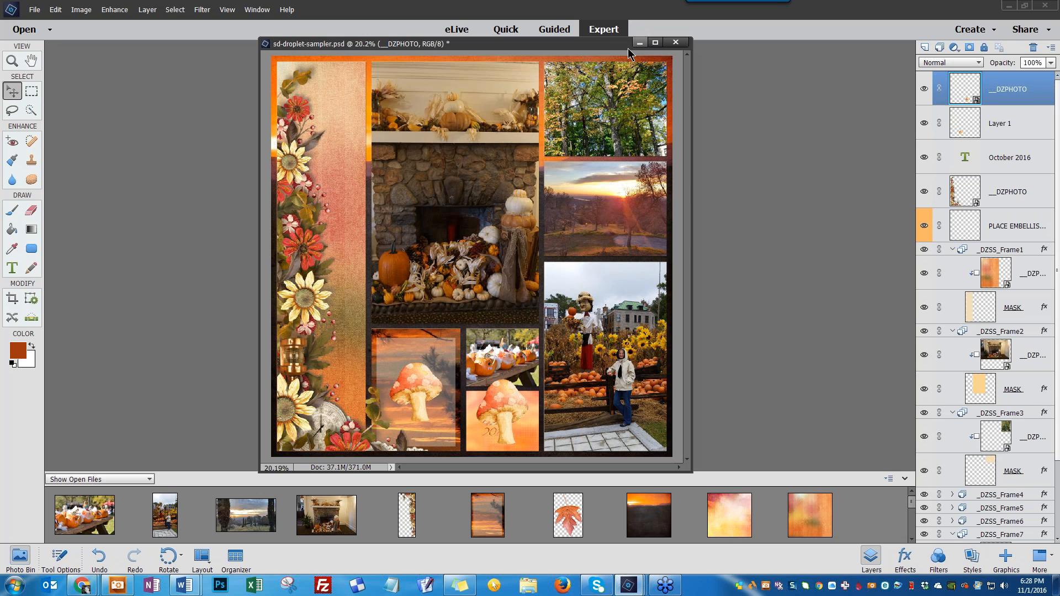
# Resize the fireplace photo inside Frame 2 to about 10.7 x 8.2 in
pyautogui.click(476, 178)
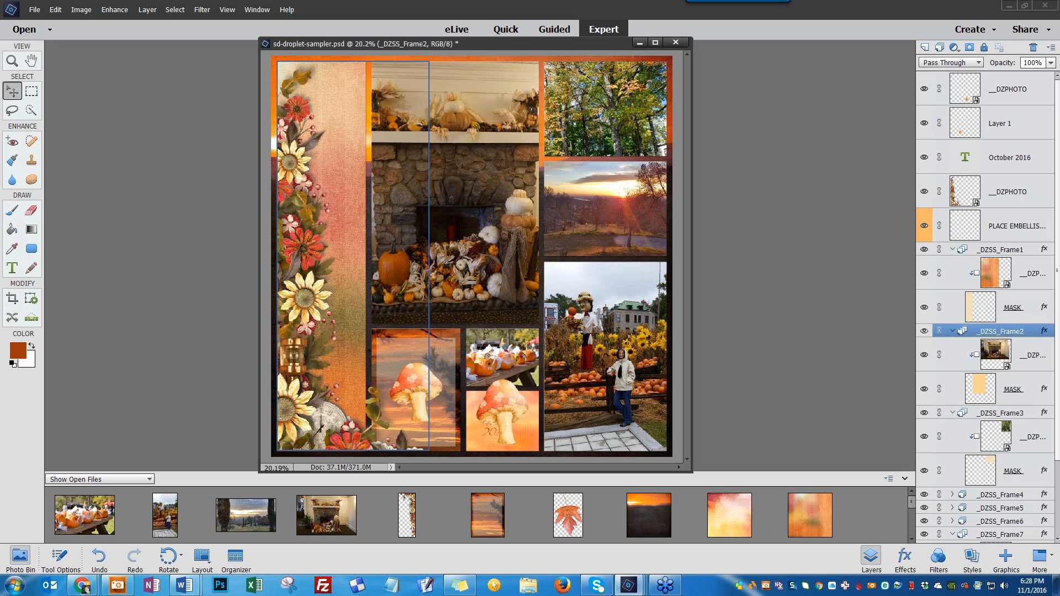
pyautogui.click(1013, 351)
pyautogui.hotkey('ctrl', 't')
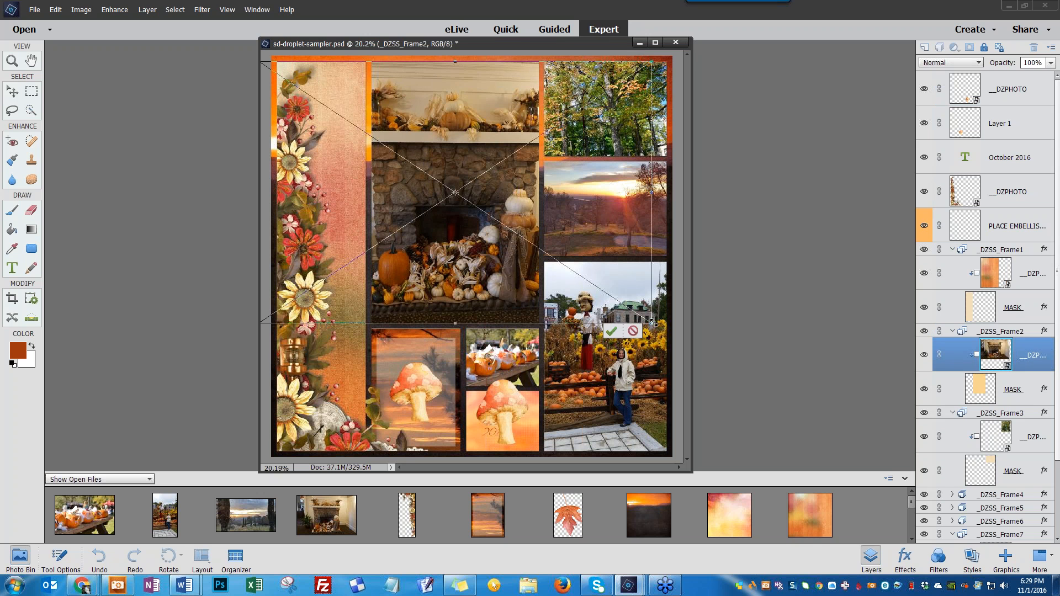
pyautogui.moveTo(650, 325); pyautogui.dragTo(617, 336)
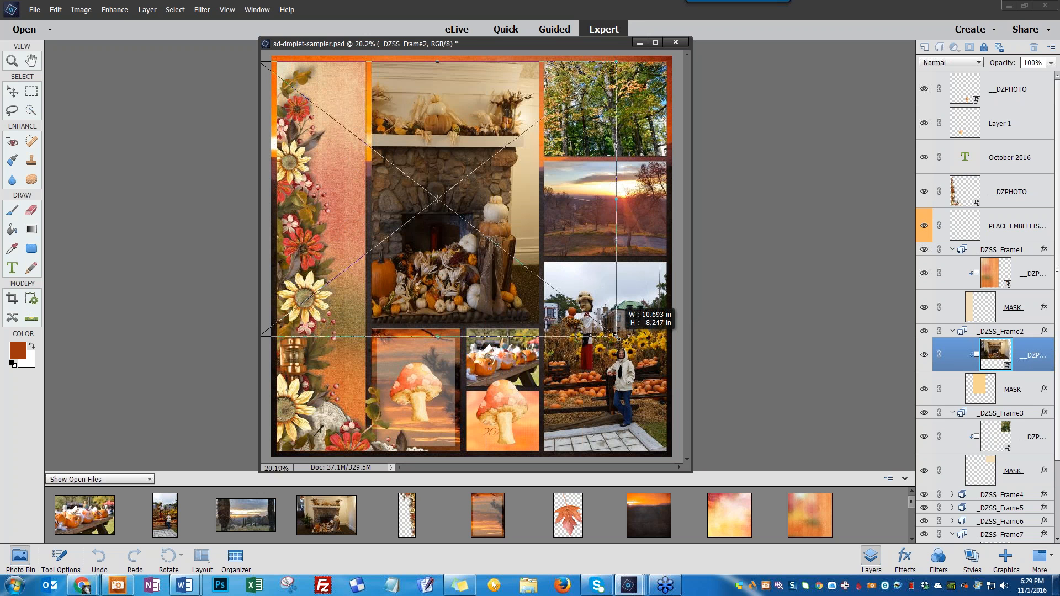
pyautogui.press('Return')
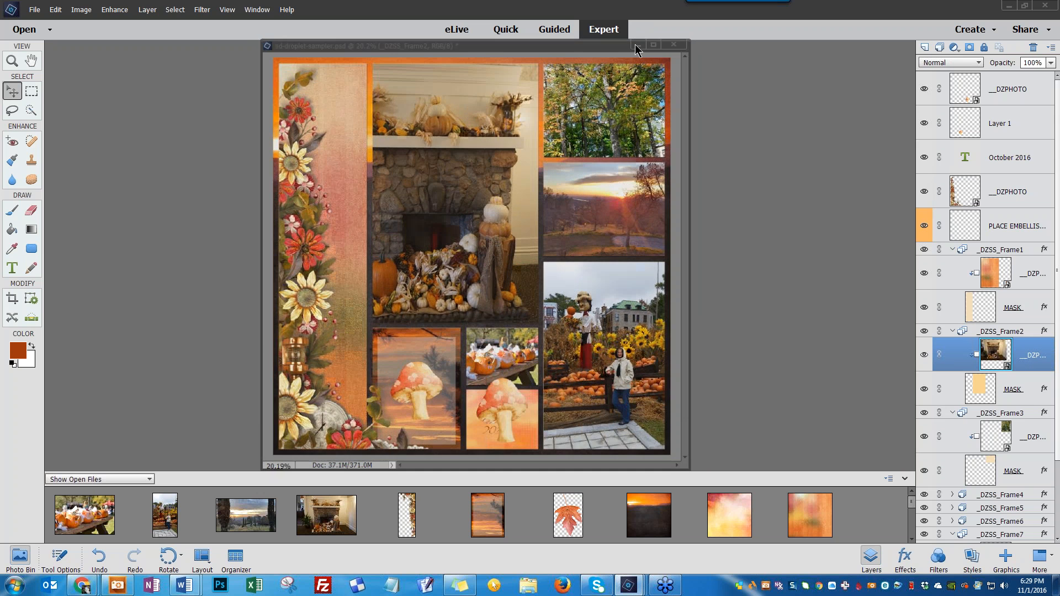
# Minimize the scrapbook page and view the other open example layouts one after another
pyautogui.click(637, 44)
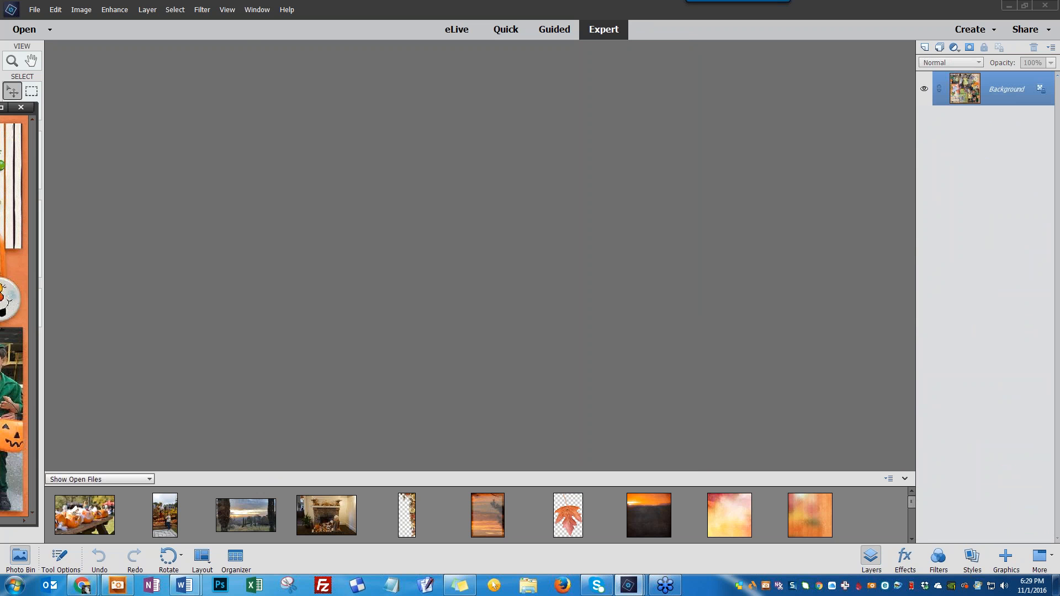
pyautogui.moveTo(6, 107); pyautogui.dragTo(476, 58)
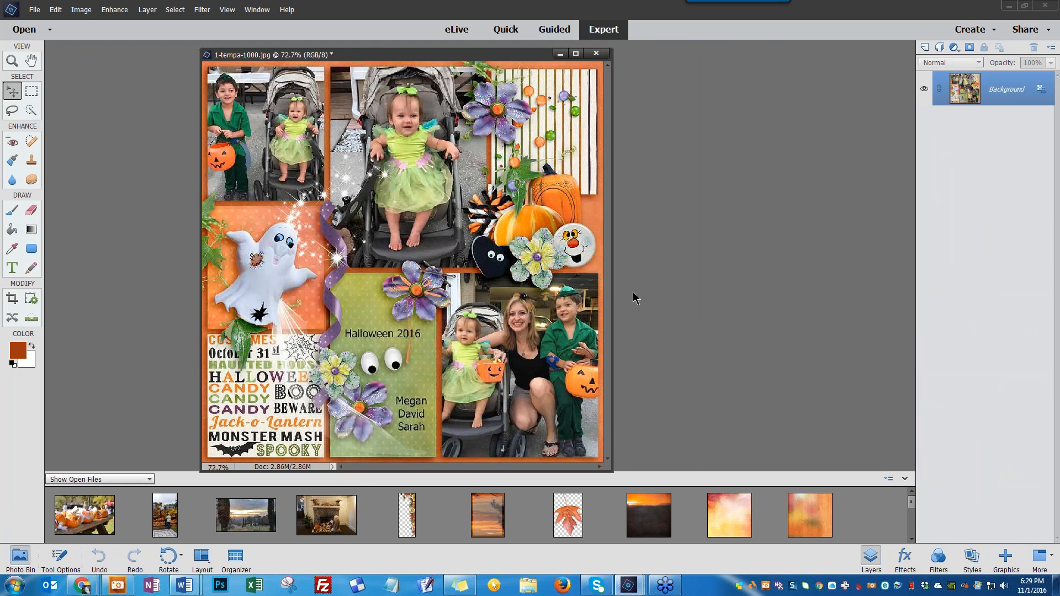
pyautogui.click(560, 53)
pyautogui.moveTo(0, 116); pyautogui.dragTo(606, 78)
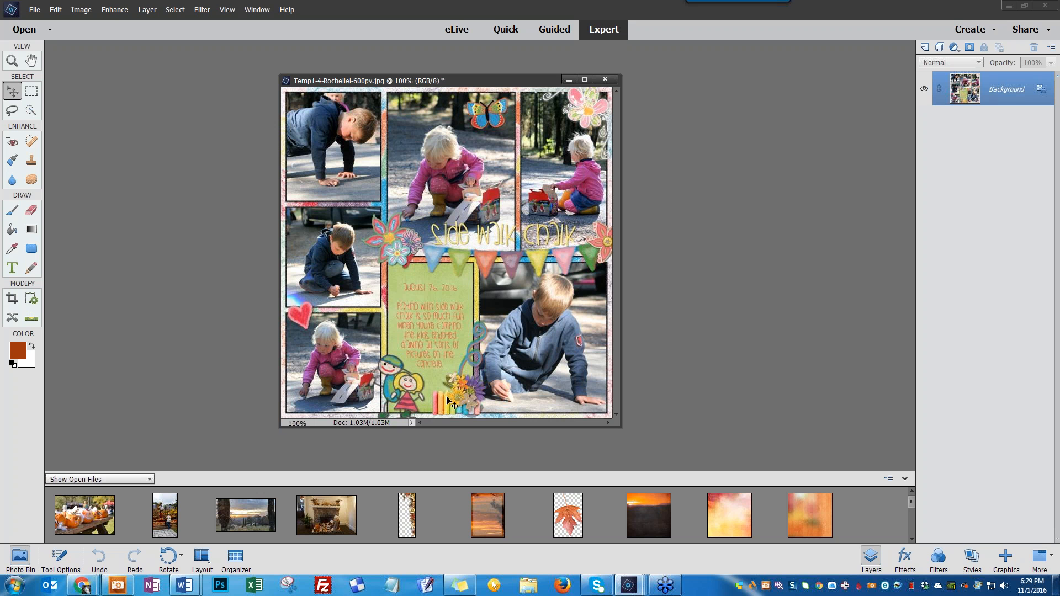
pyautogui.hotkey('ctrl', 'Tab')
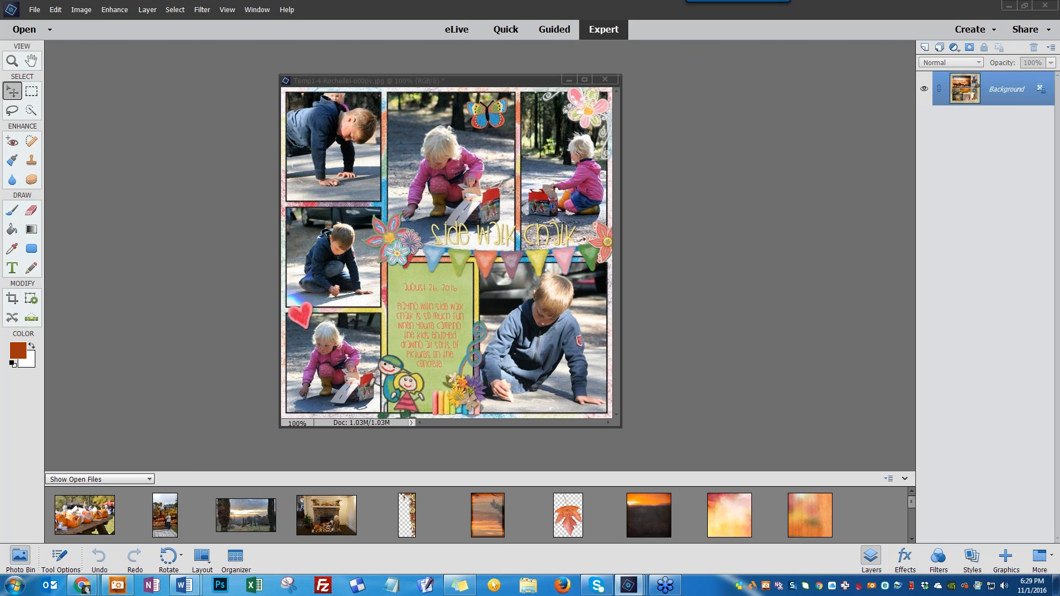
pyautogui.moveTo(0, 94); pyautogui.dragTo(508, 75)
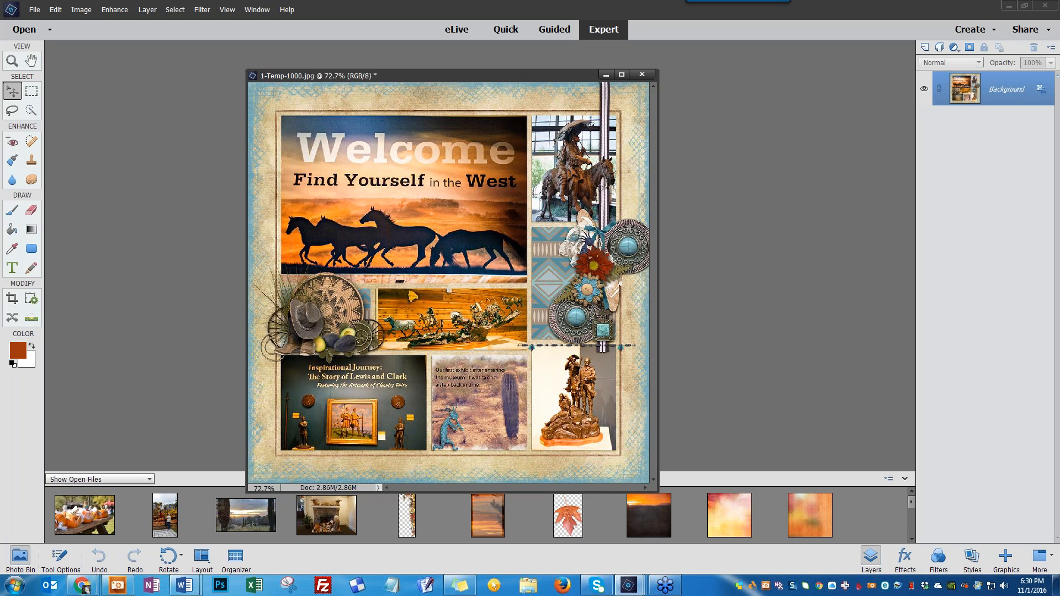
pyautogui.moveTo(0, 89); pyautogui.dragTo(529, 85)
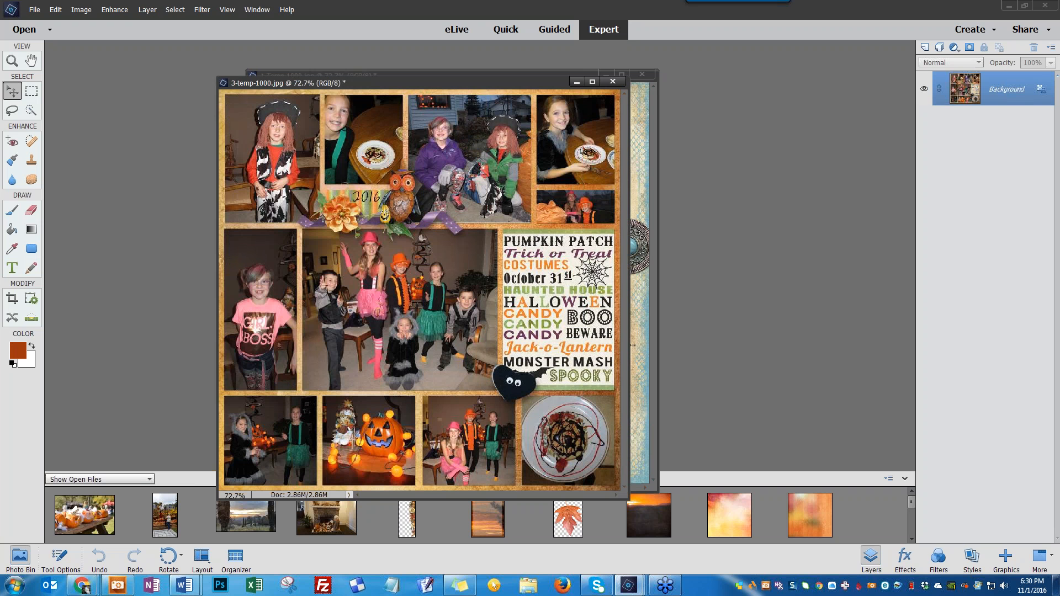
# View another example layout, then bring the sd-droplet-sampler page back to the front from the photo bin
pyautogui.moveTo(0, 112); pyautogui.dragTo(520, 78)
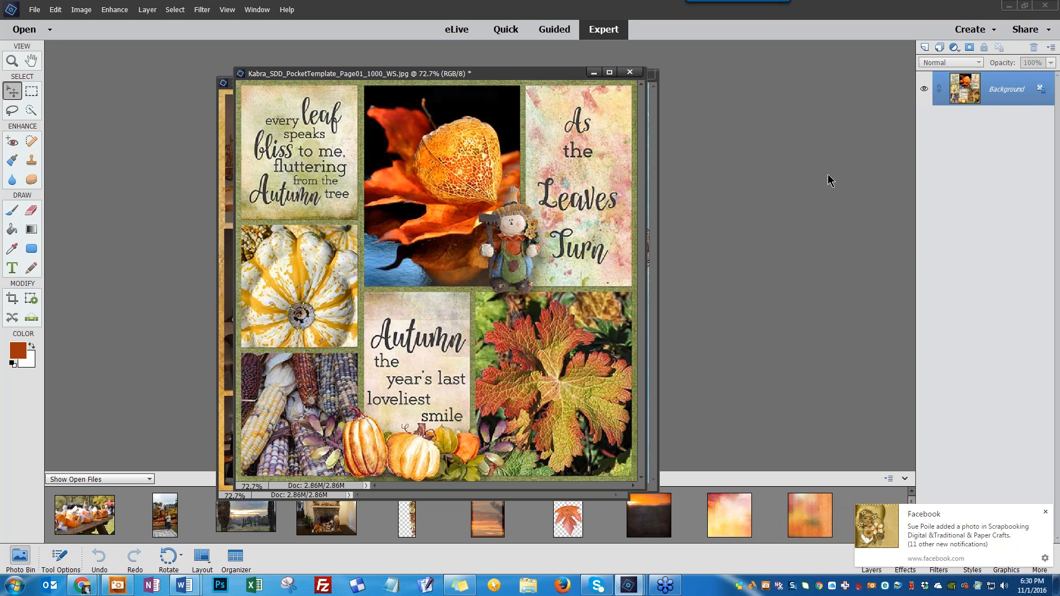
pyautogui.click(1044, 512)
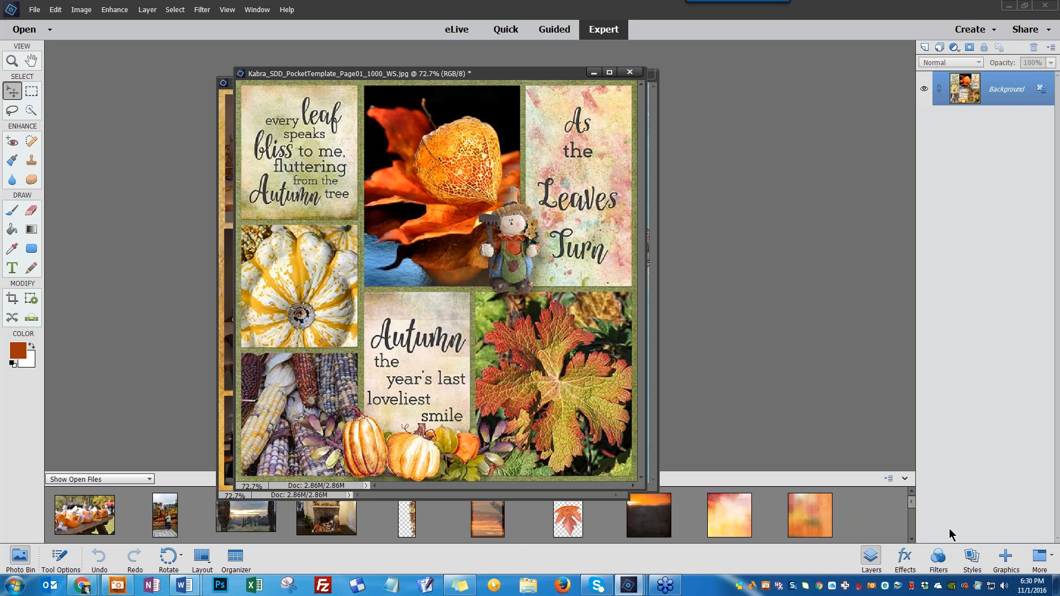
pyautogui.moveTo(910, 513); pyautogui.dragTo(915, 537)
pyautogui.moveTo(97, 525); pyautogui.dragTo(910, 513)
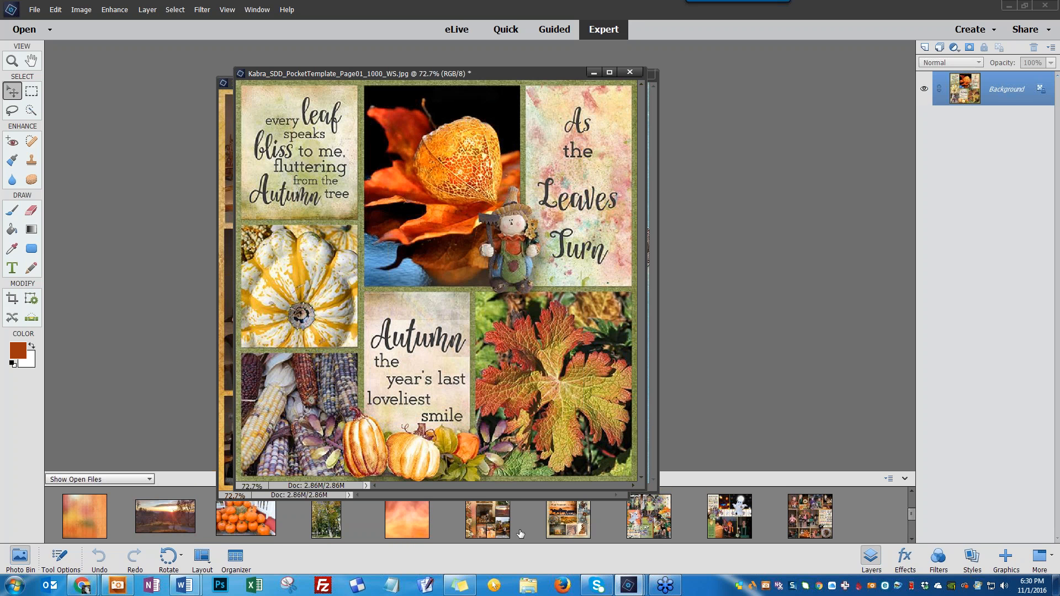
pyautogui.click(493, 523)
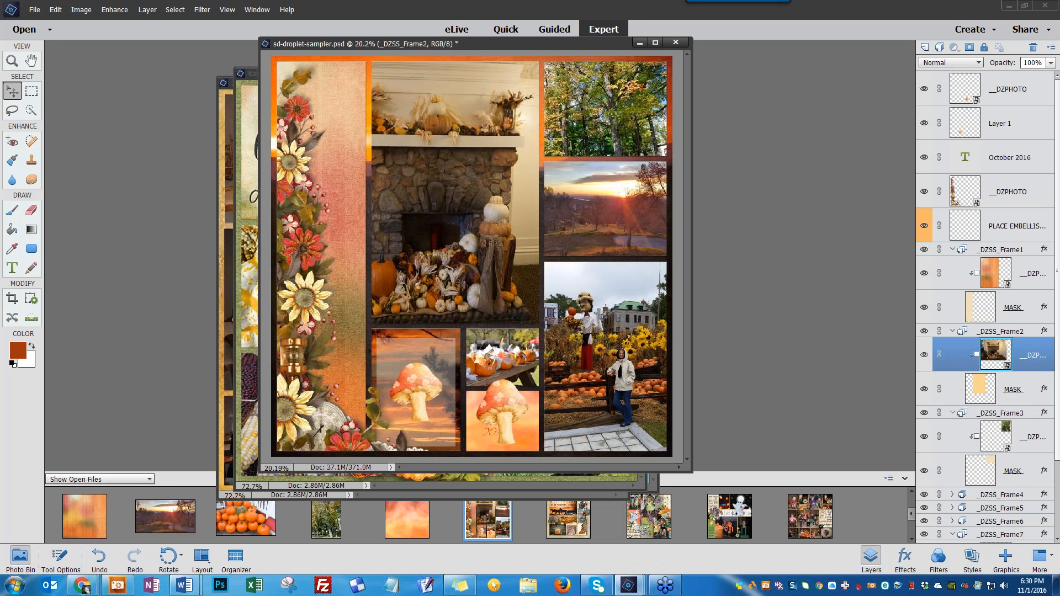
# Move the fireplace photo out of Frame 2 to the top of the layer stack and hide it
pyautogui.moveTo(1027, 355); pyautogui.dragTo(1008, 75)
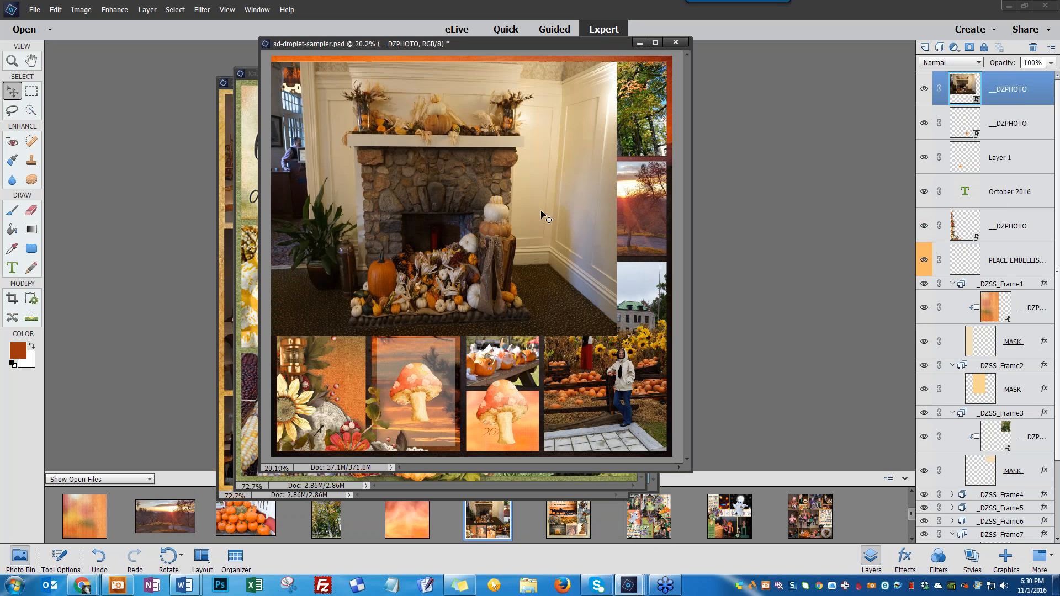
pyautogui.moveTo(544, 217); pyautogui.dragTo(570, 281)
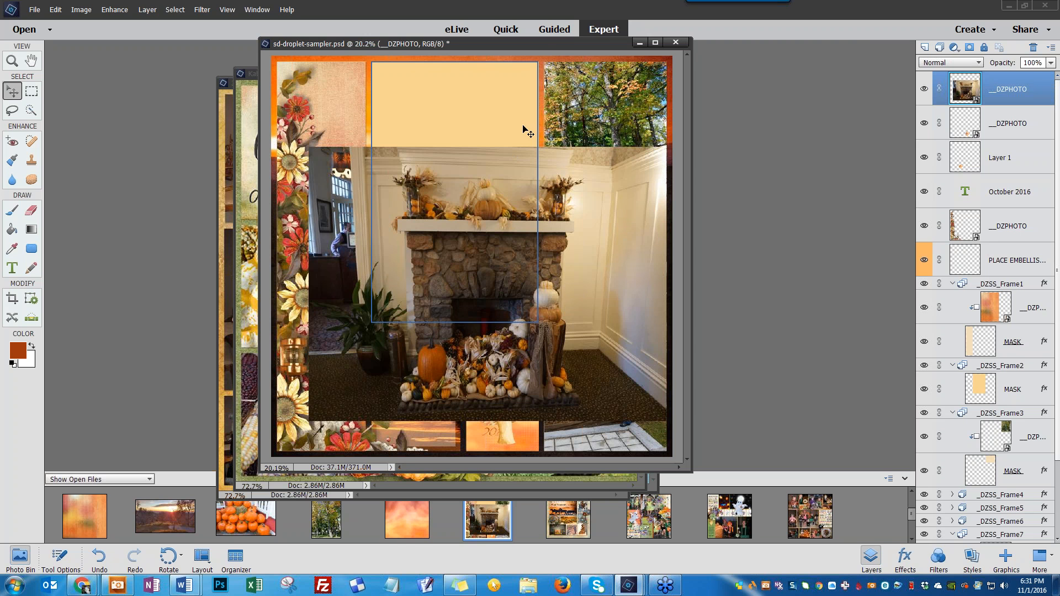
pyautogui.click(924, 91)
pyautogui.click(487, 199)
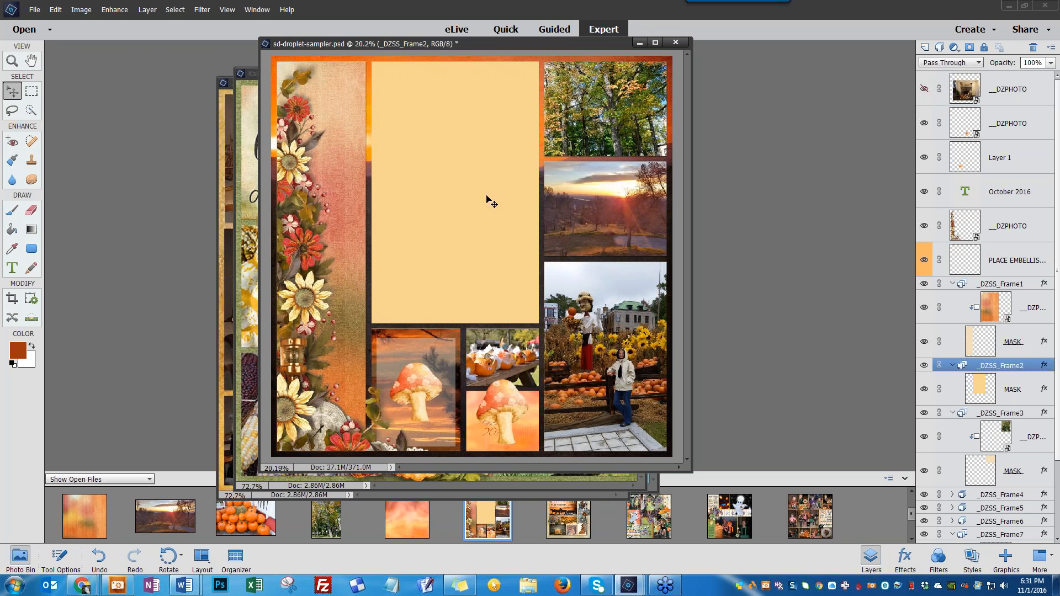
# Try scaling all the page's layers down together to about 9.4 x 9.4 in, then undo it
pyautogui.scroll(-1, 486, 199)
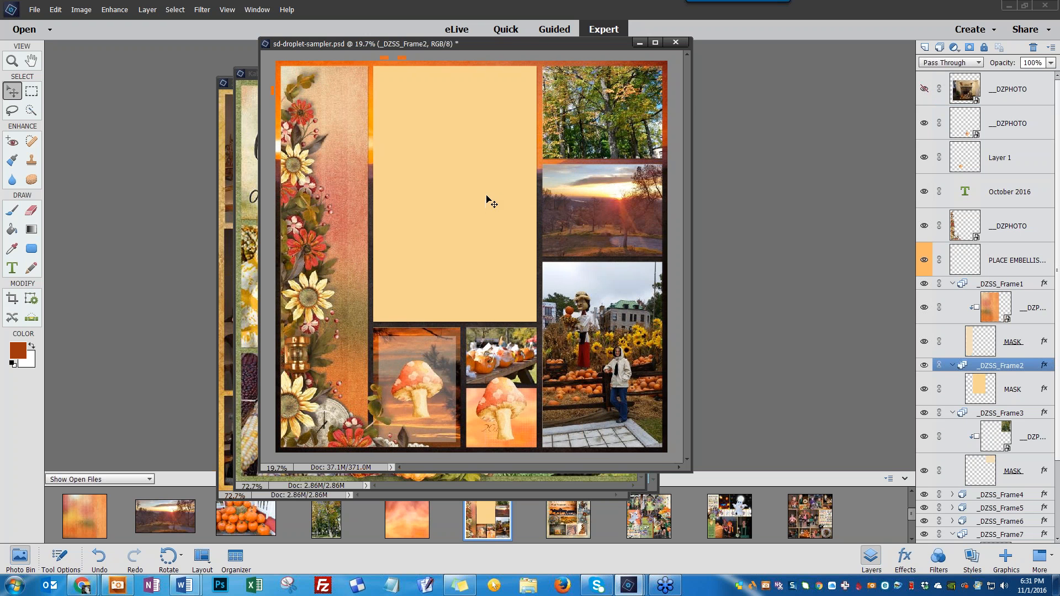
pyautogui.scroll(-2, 487, 199)
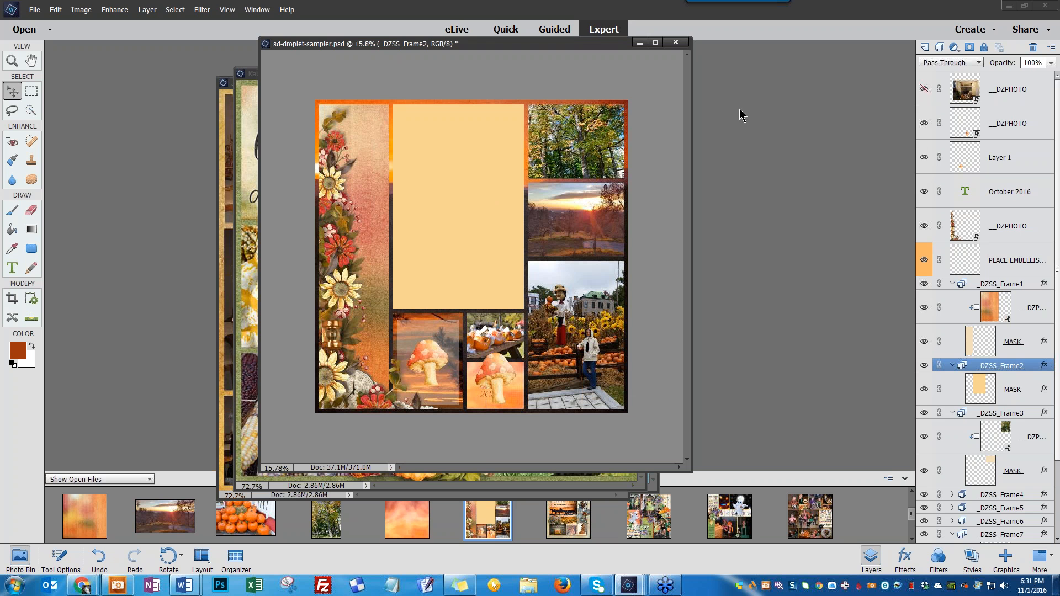
pyautogui.click(1012, 102)
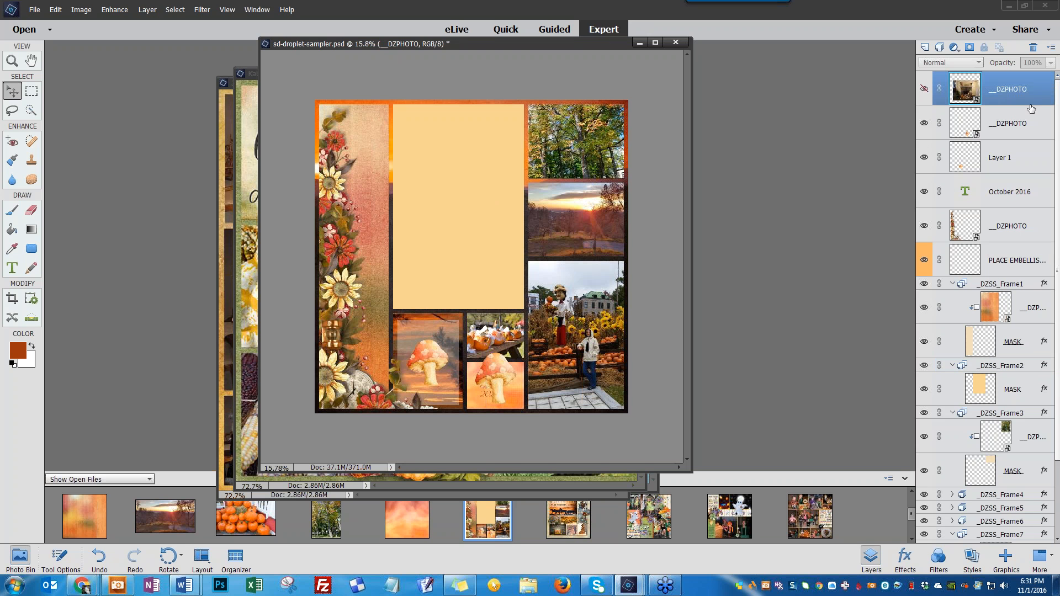
pyautogui.scroll(-3, 988, 276)
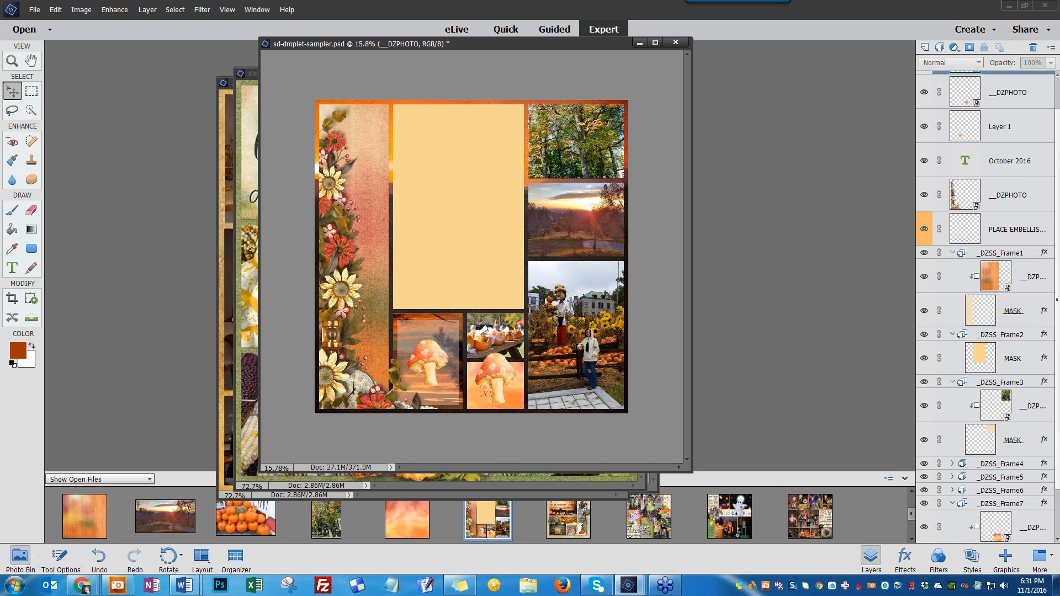
pyautogui.keyDown('shift'); pyautogui.click(983, 524); pyautogui.keyUp('shift')
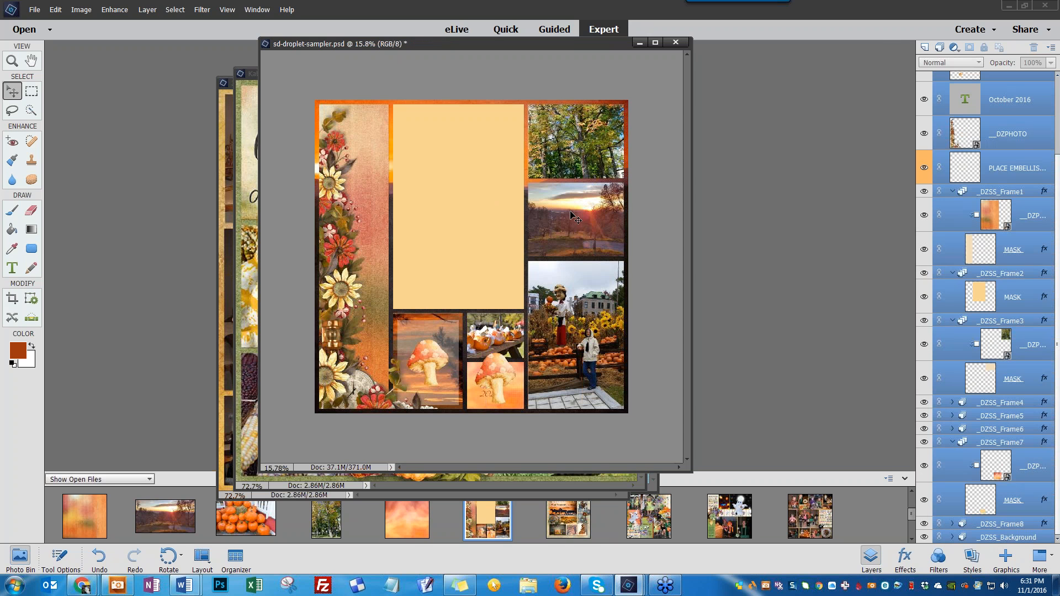
pyautogui.click(574, 218)
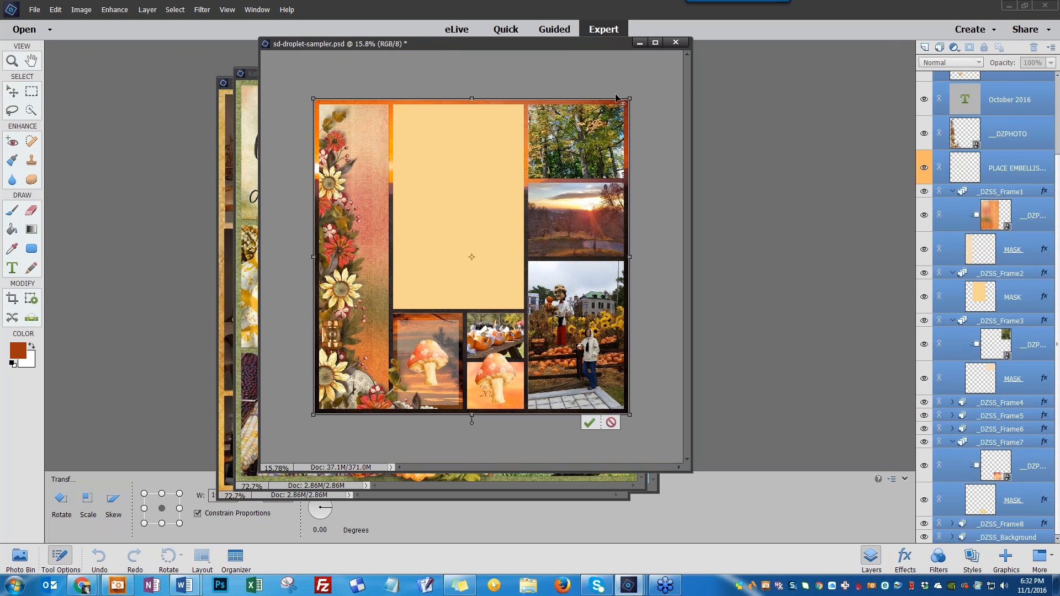
pyautogui.moveTo(629, 100); pyautogui.dragTo(565, 177)
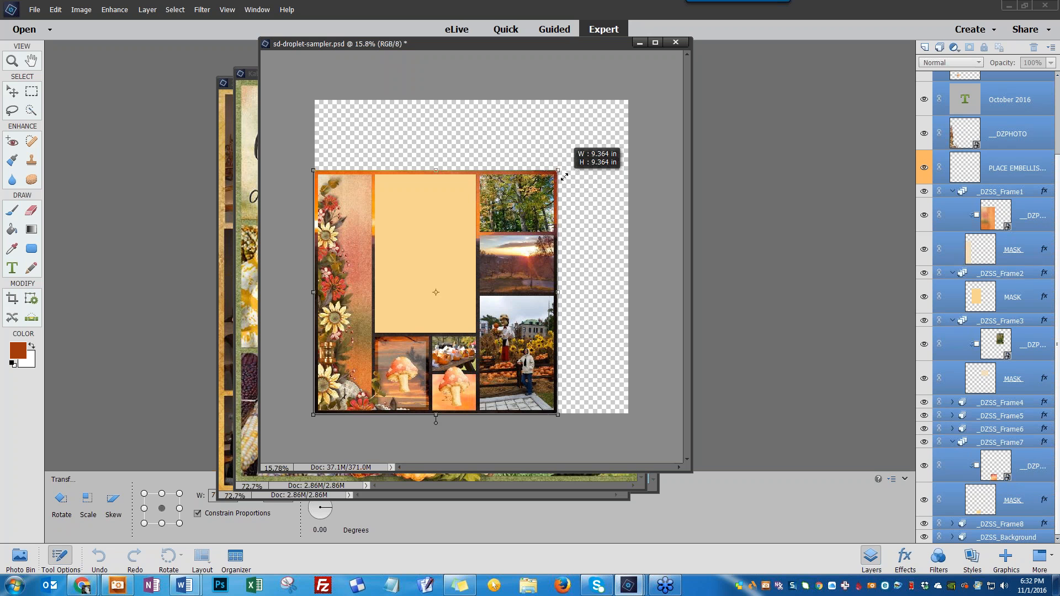
pyautogui.click(518, 424)
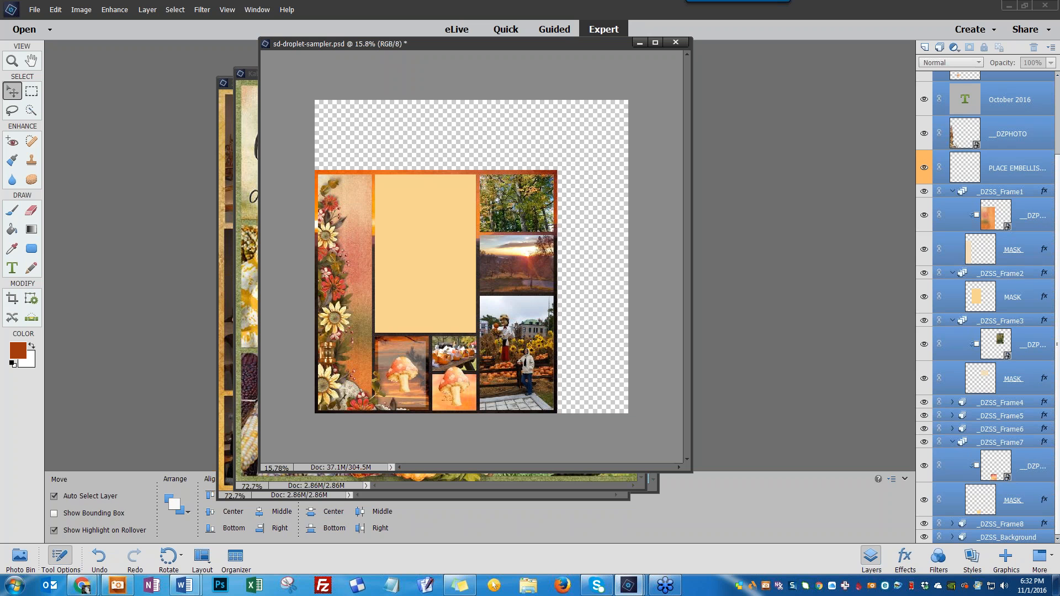
pyautogui.press('ctrl')
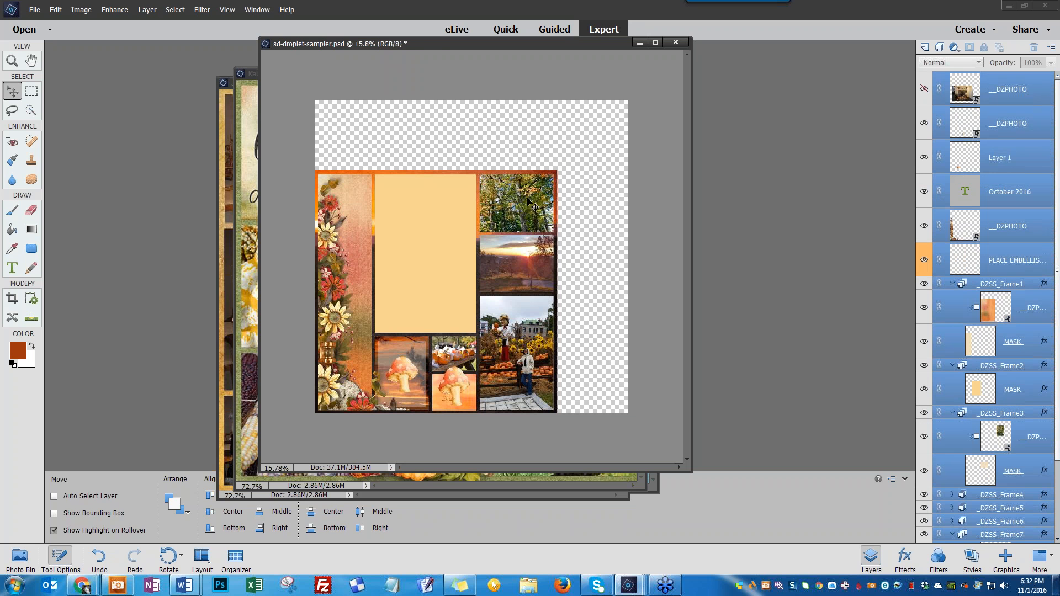
pyautogui.hotkey('ctrl', 'z')
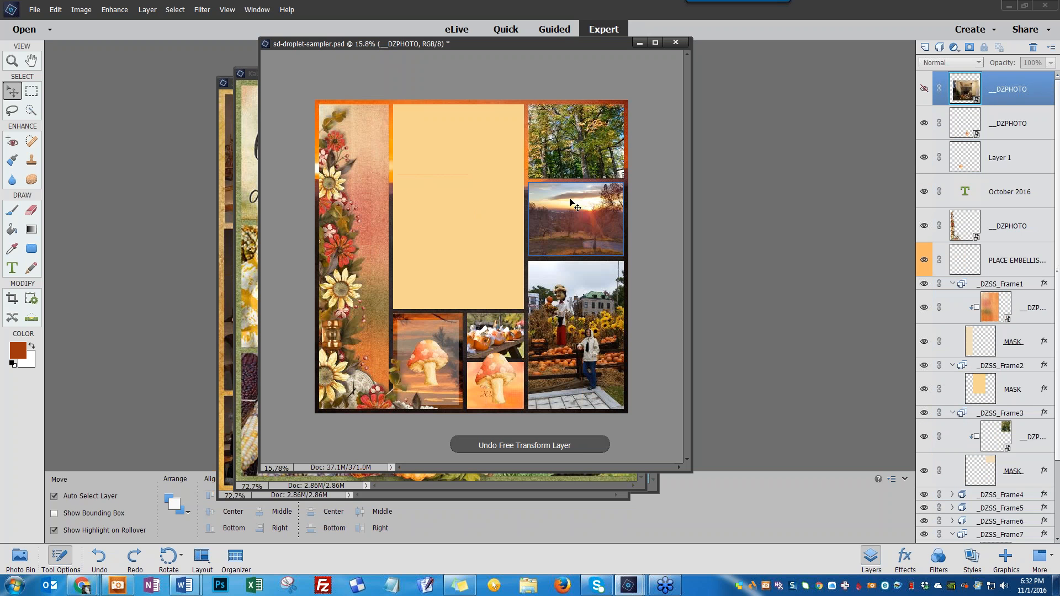
# Resize the page to 8.5 x 11 inches with Resample Image on and Constrain Proportions off
pyautogui.click(79, 10)
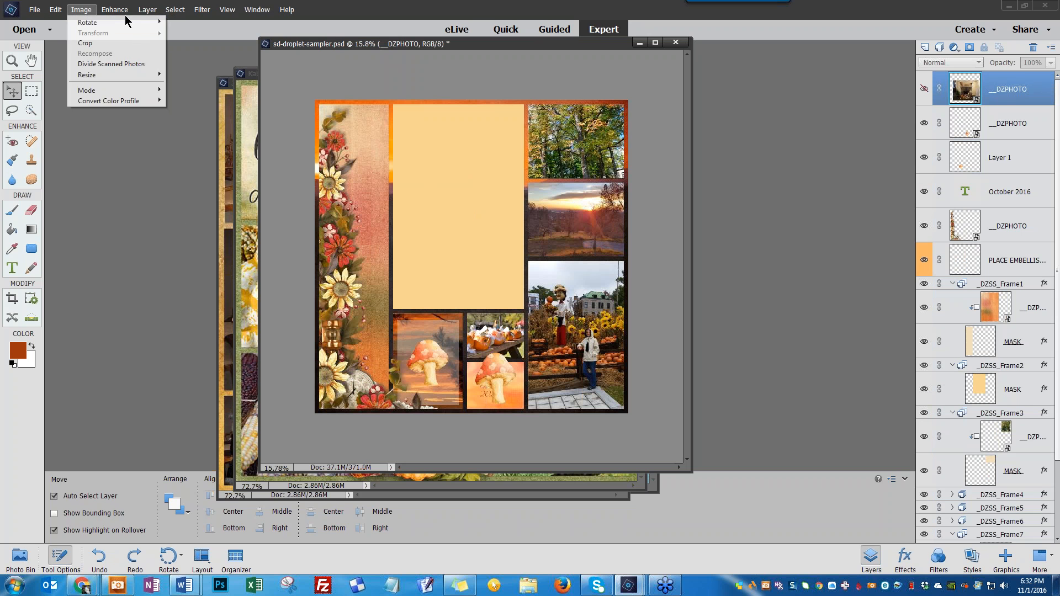
pyautogui.moveTo(126, 11)
pyautogui.moveTo(81, 10)
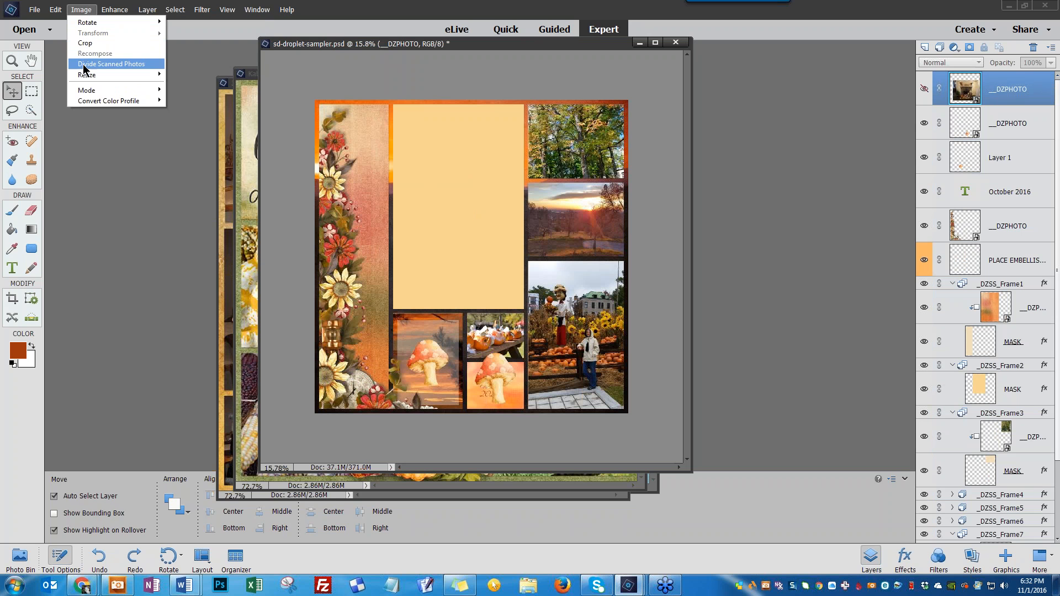
pyautogui.moveTo(90, 76)
pyautogui.click(196, 75)
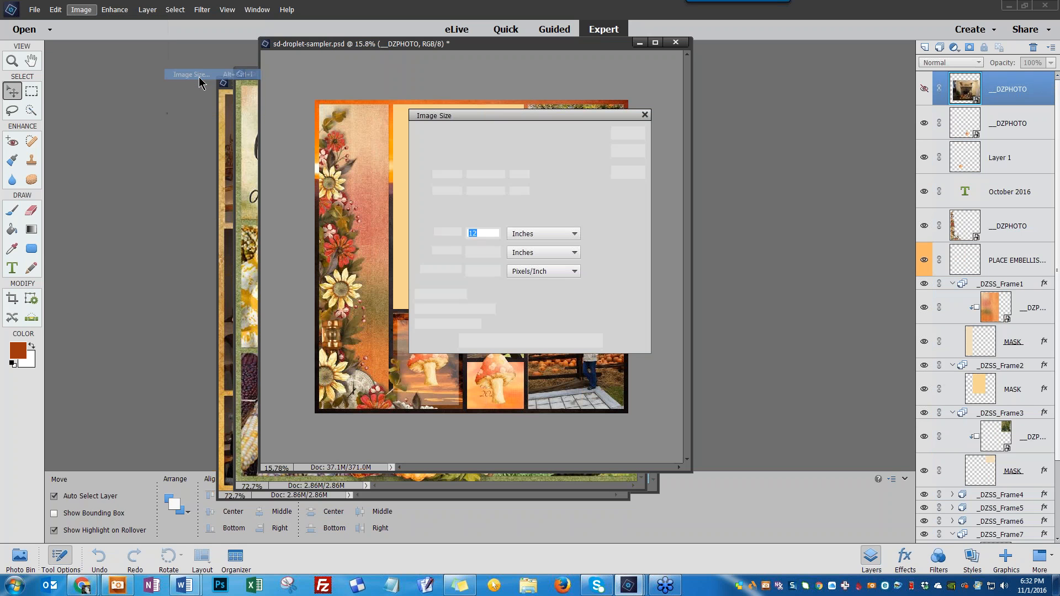
pyautogui.write('8.5')
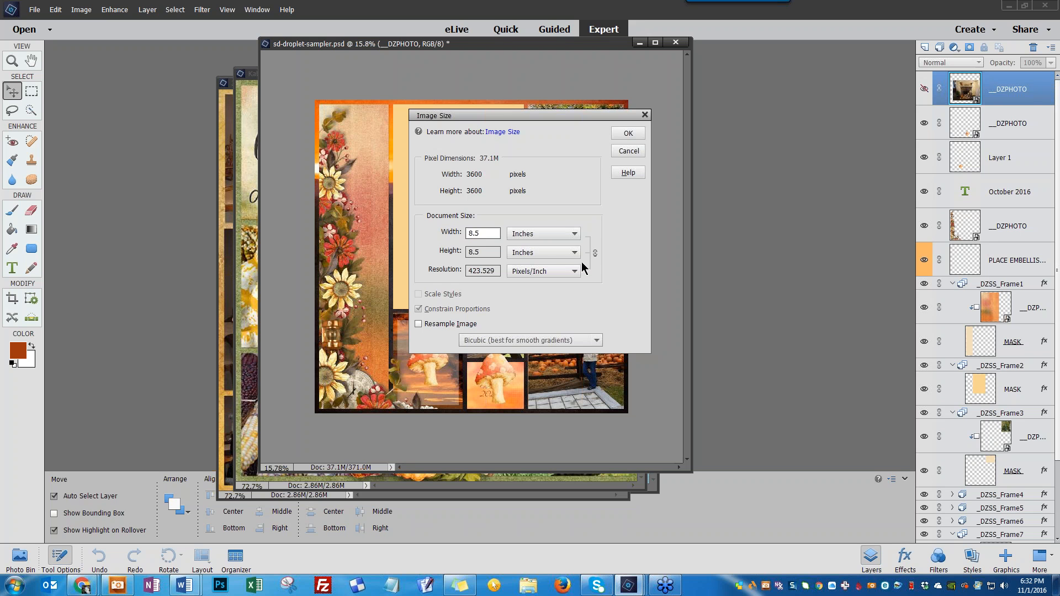
pyautogui.moveTo(487, 252); pyautogui.dragTo(422, 253)
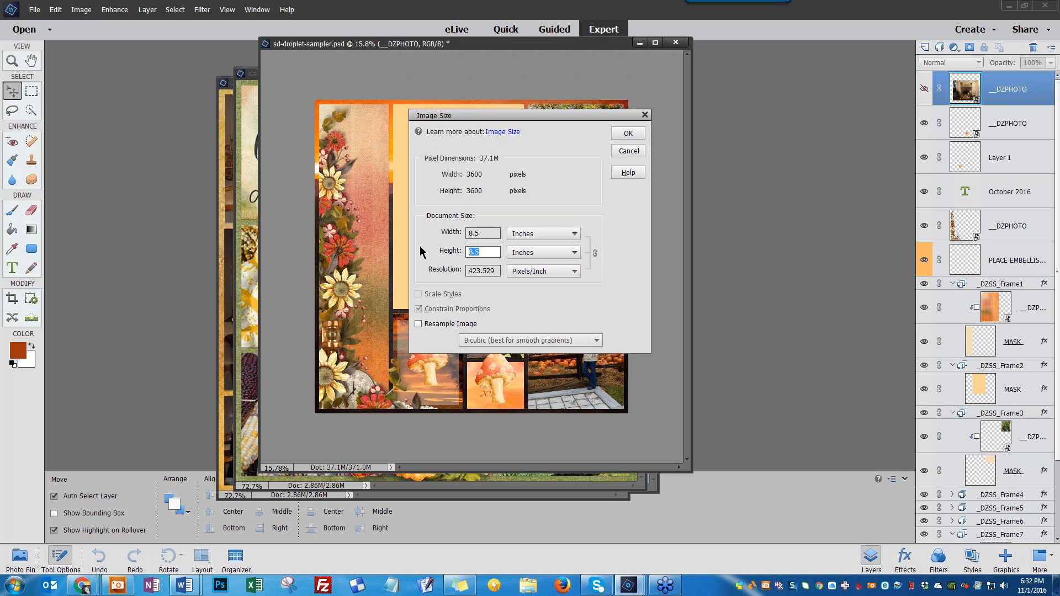
pyautogui.write('11')
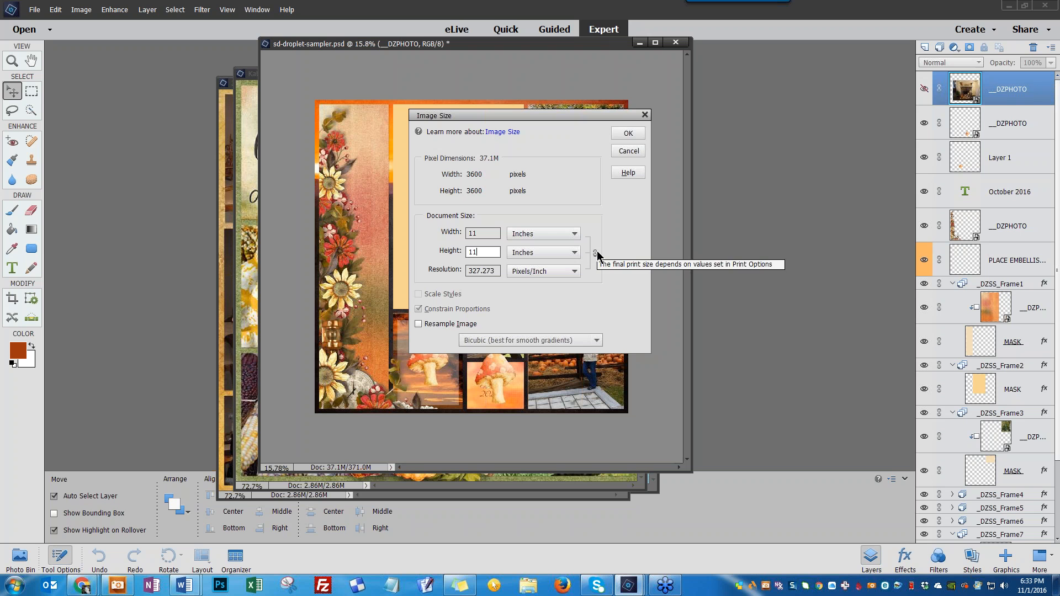
pyautogui.click(420, 324)
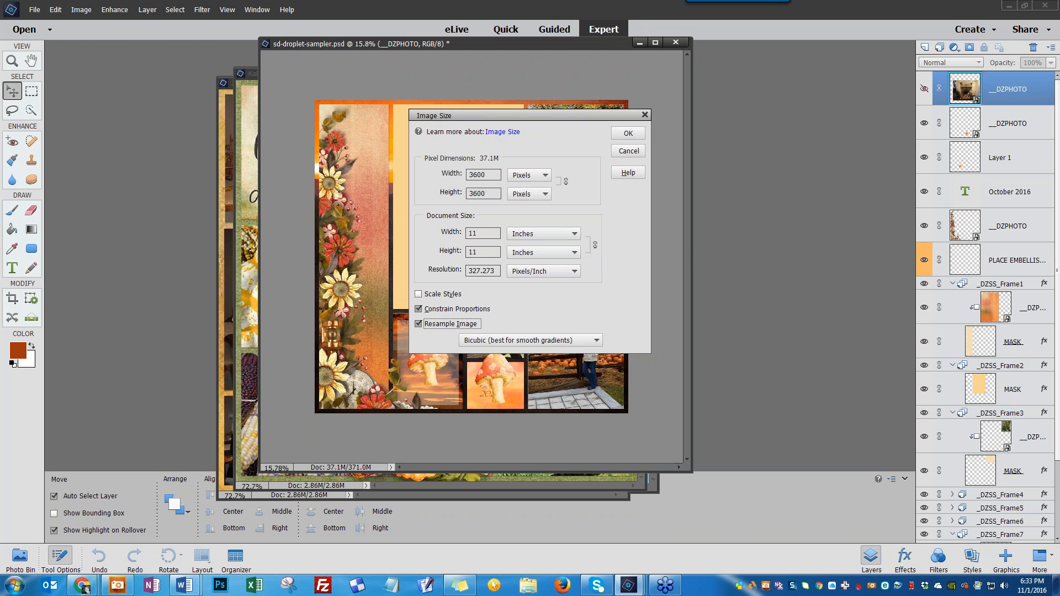
pyautogui.click(419, 310)
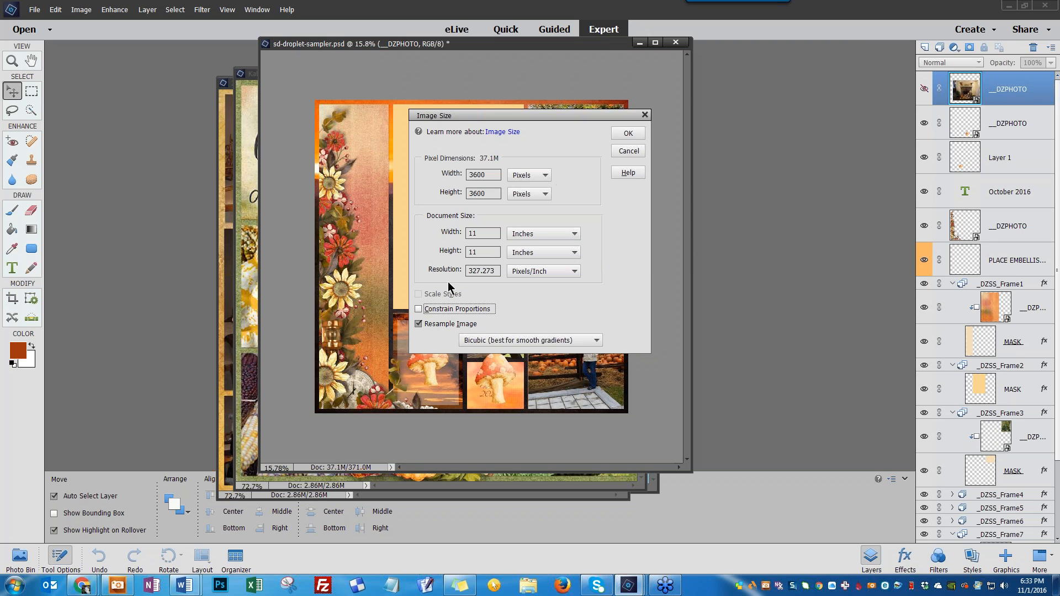
pyautogui.doubleClick(473, 233)
pyautogui.write('8.5')
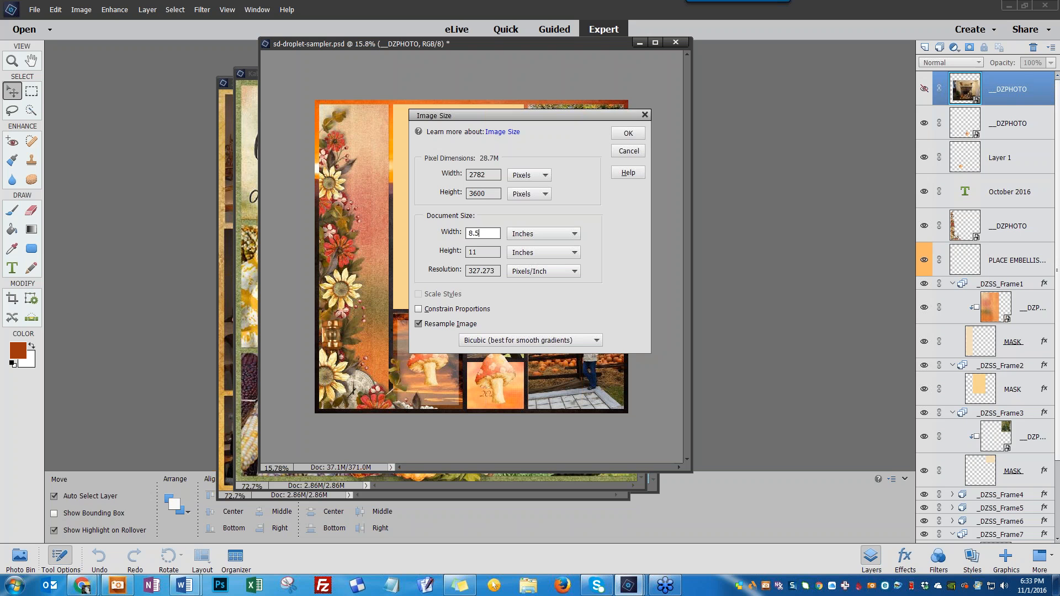
pyautogui.click(628, 134)
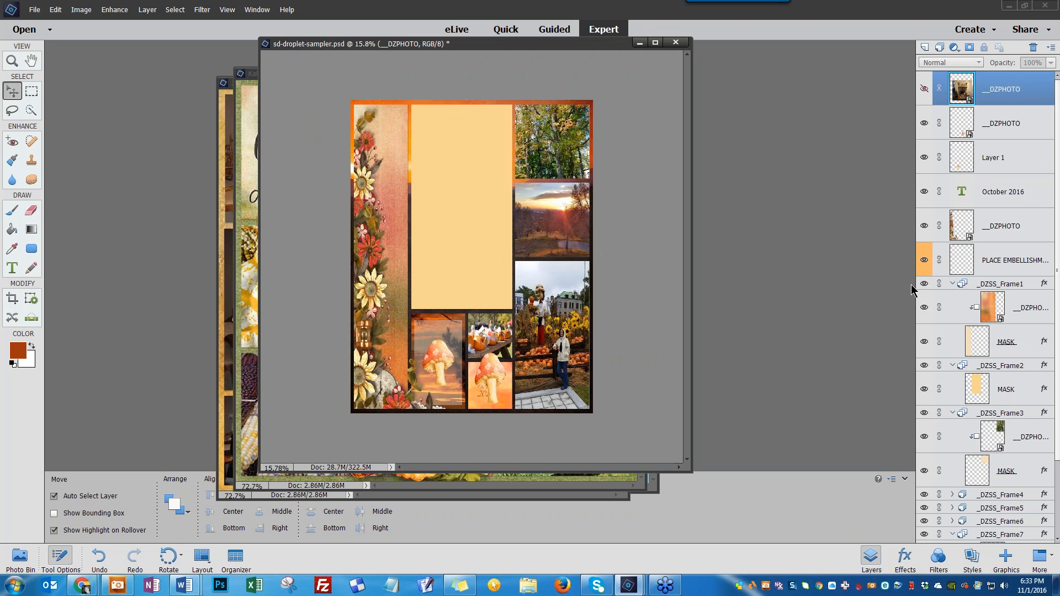
# Close the sd-droplet-sampler page without saving changes
pyautogui.click(929, 333)
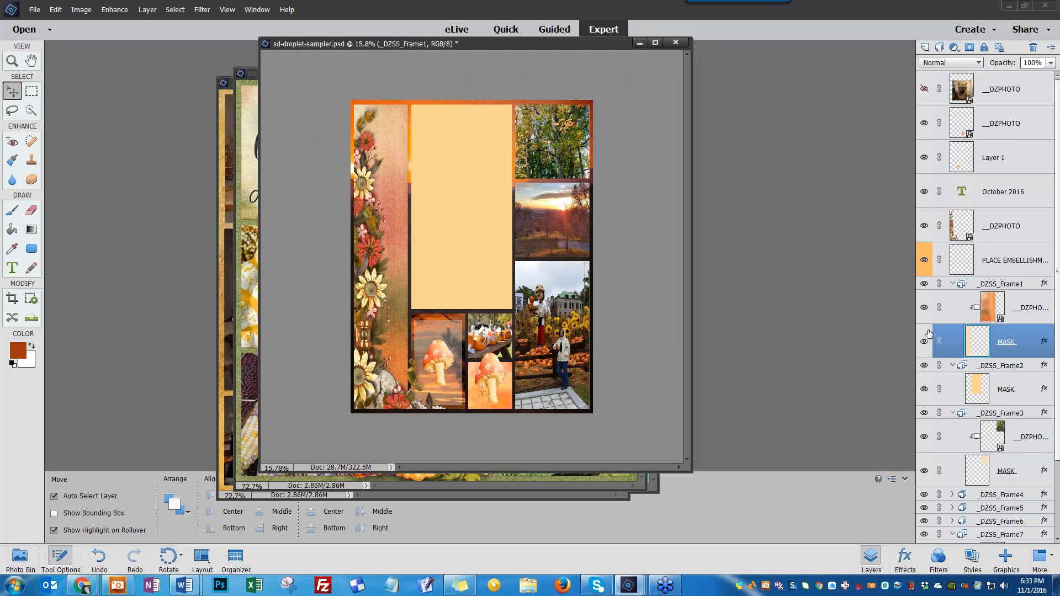
pyautogui.click(552, 301)
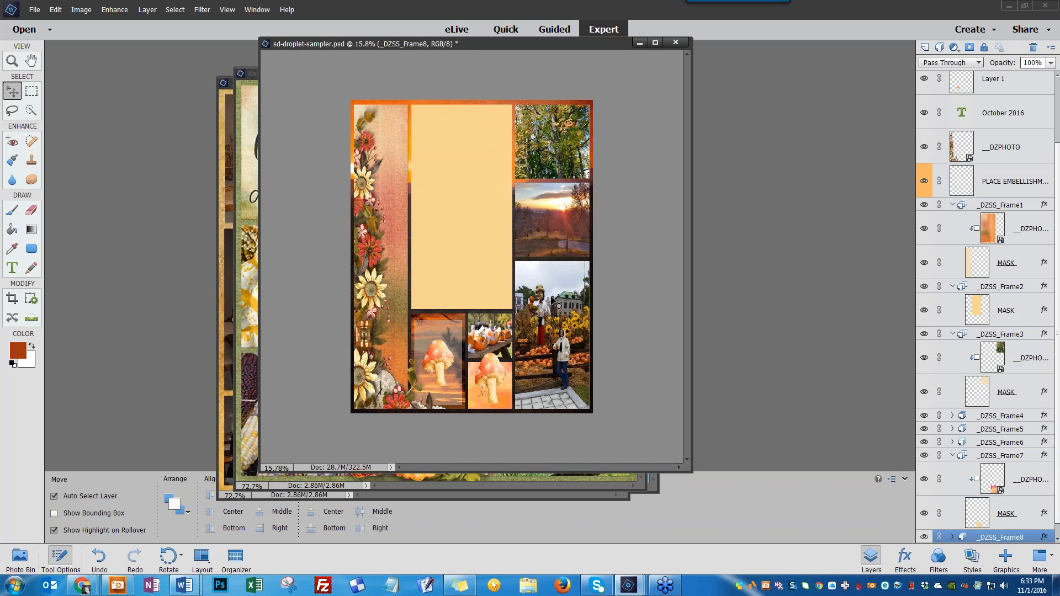
pyautogui.click(676, 42)
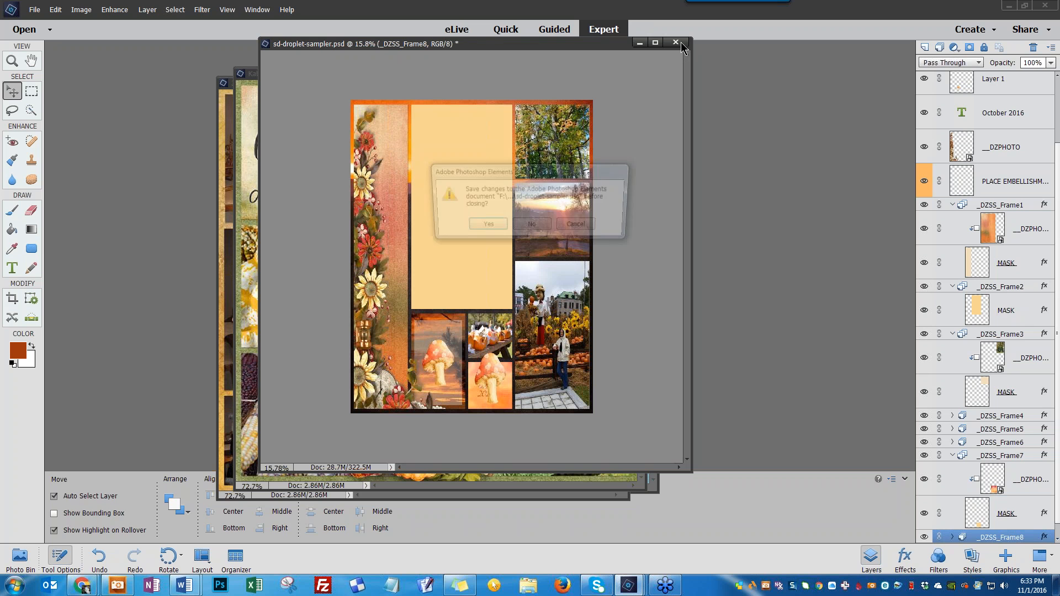
pyautogui.click(535, 226)
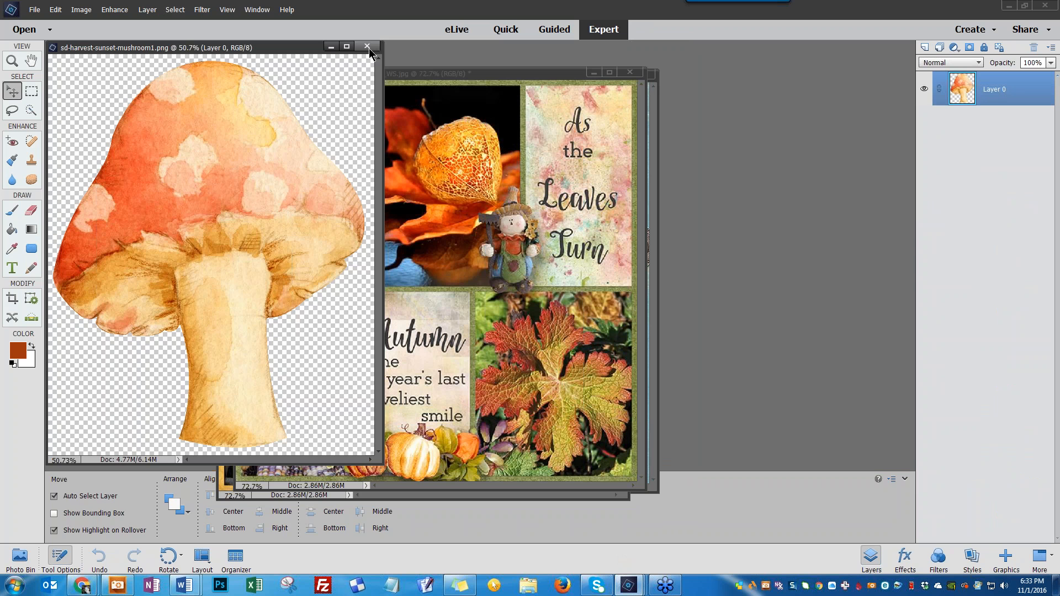
# Close the mushroom image and the next open document, then reposition the remaining example layout window
pyautogui.click(367, 46)
pyautogui.click(165, 48)
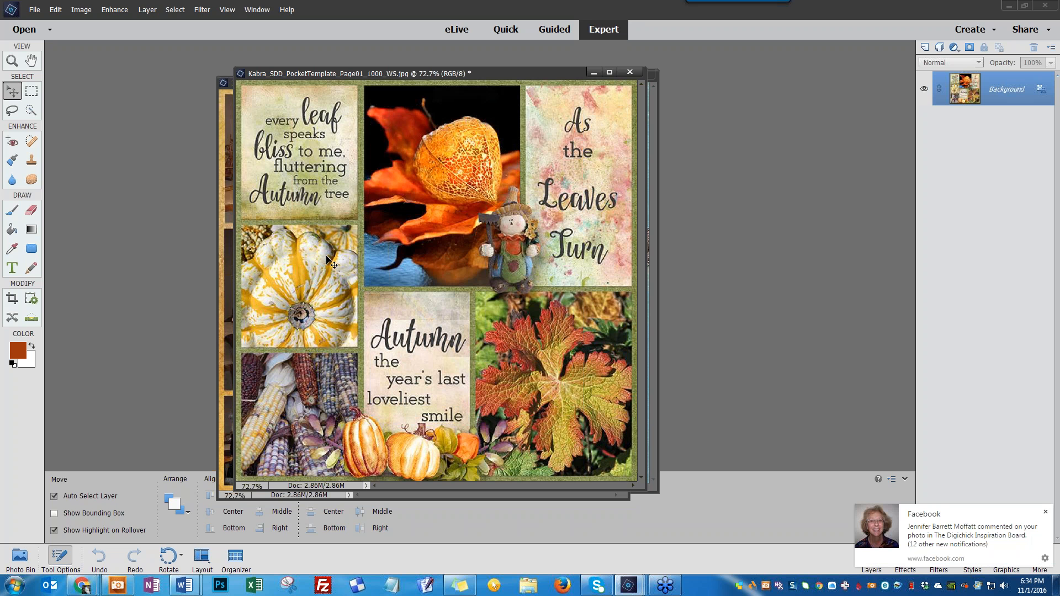
pyautogui.scroll(-1, 329, 259)
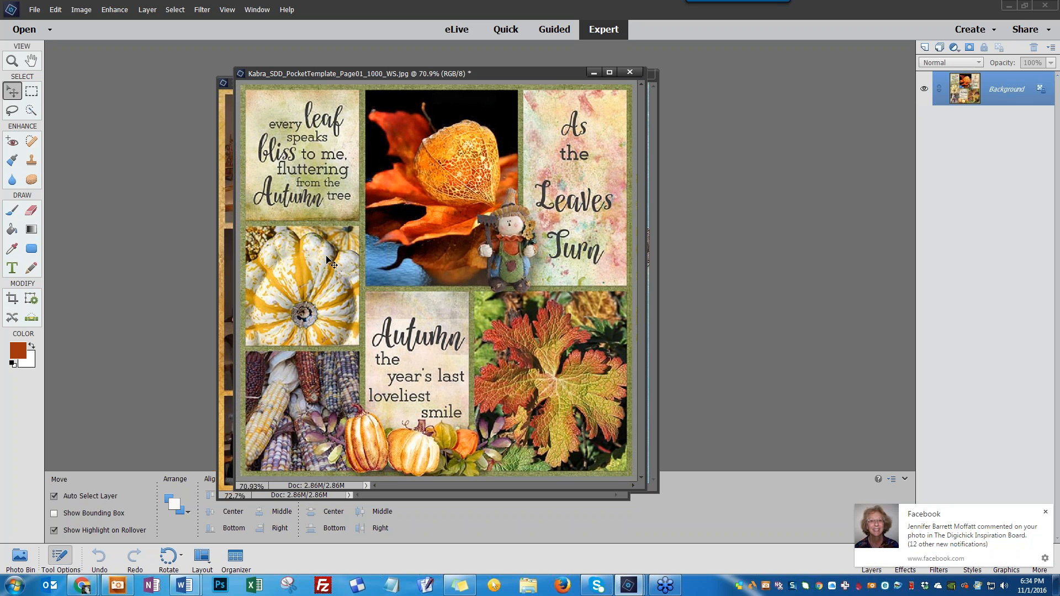
pyautogui.scroll(1, 330, 259)
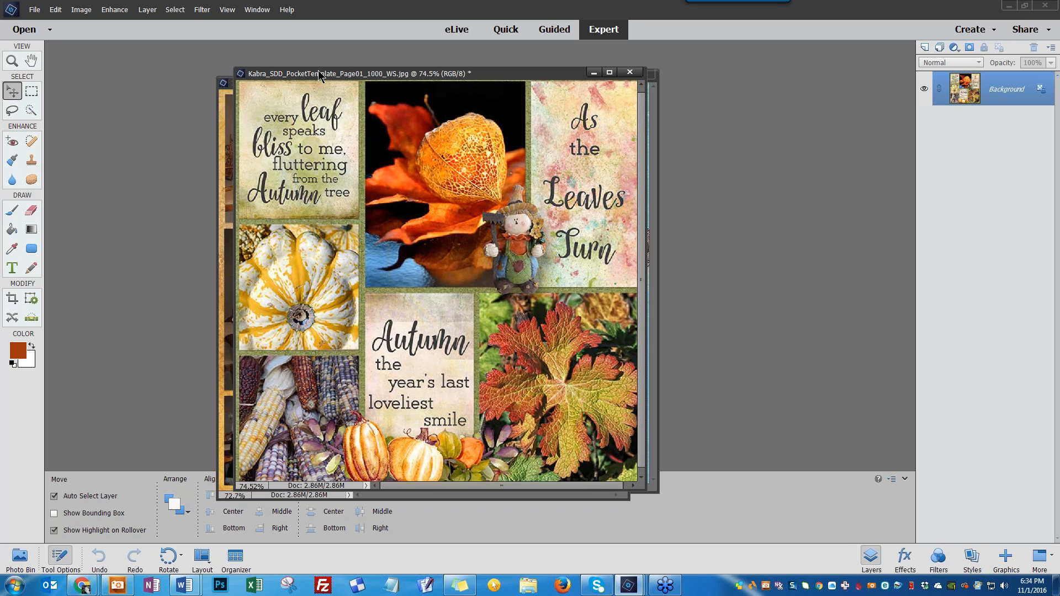
pyautogui.moveTo(318, 71); pyautogui.dragTo(324, 71)
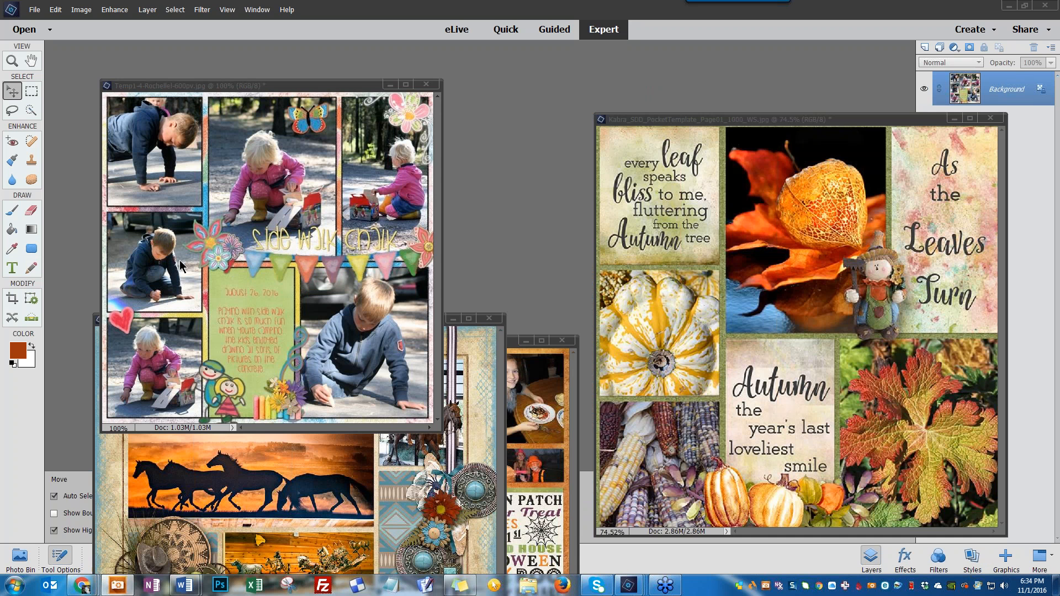
# Bring the Halloween example layout forward, update its text layers, and select its frame layer
pyautogui.click(488, 277)
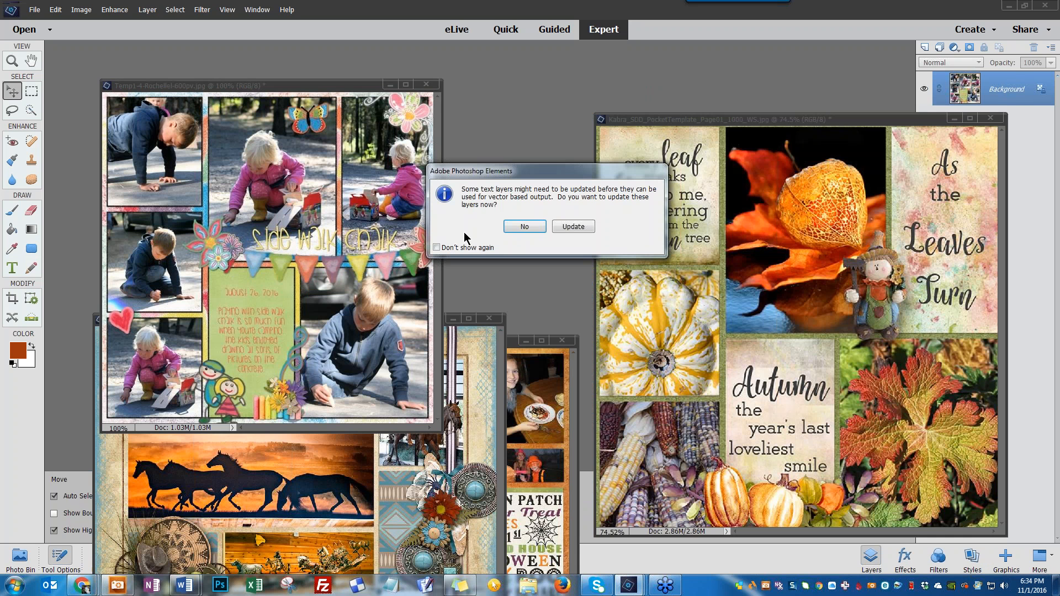
pyautogui.click(564, 225)
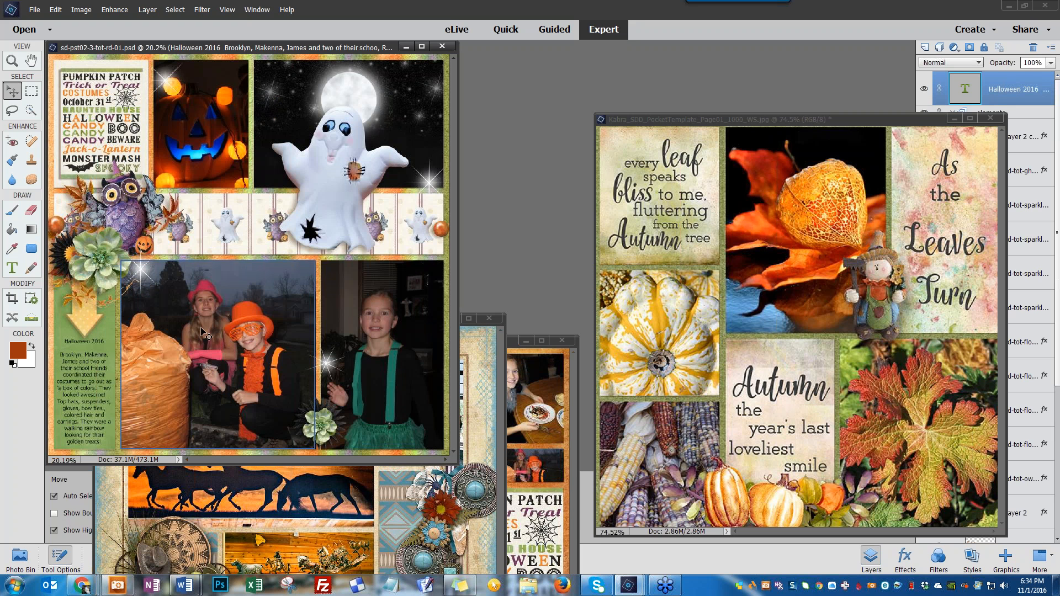
pyautogui.click(192, 116)
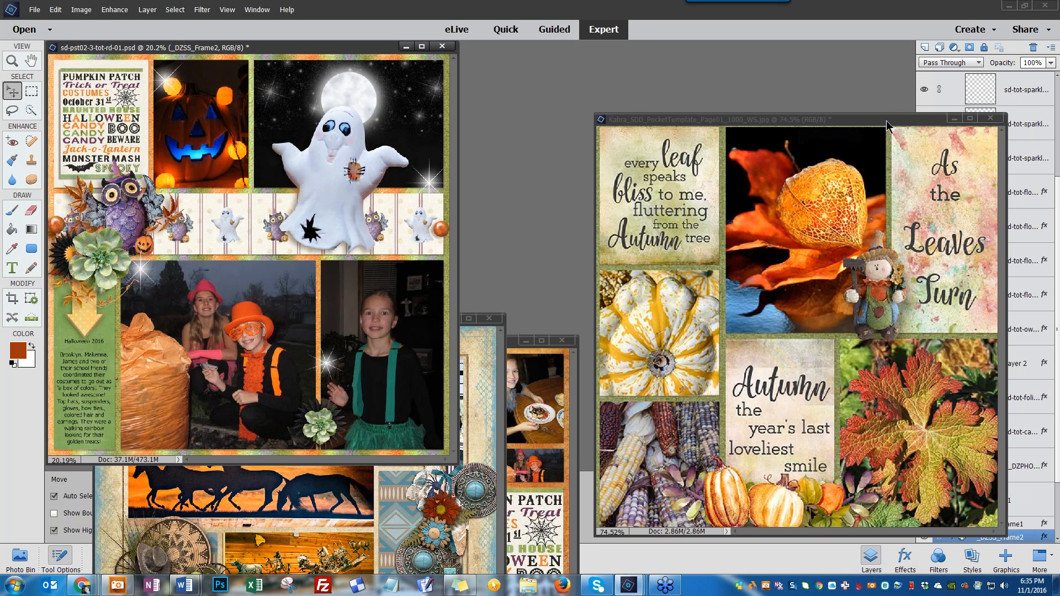
pyautogui.moveTo(887, 121); pyautogui.dragTo(810, 111)
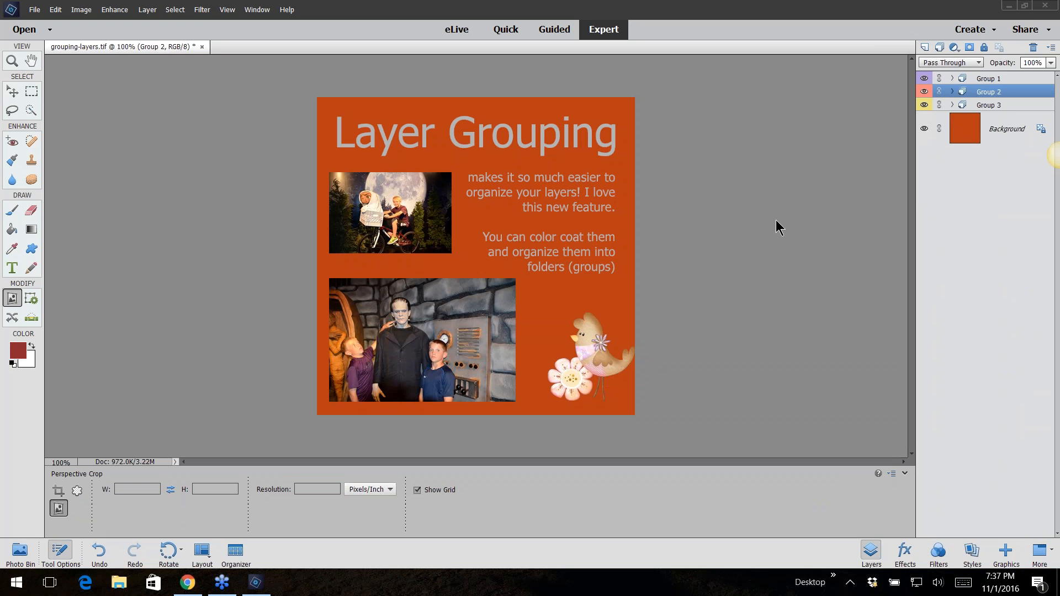
pyautogui.click(188, 582)
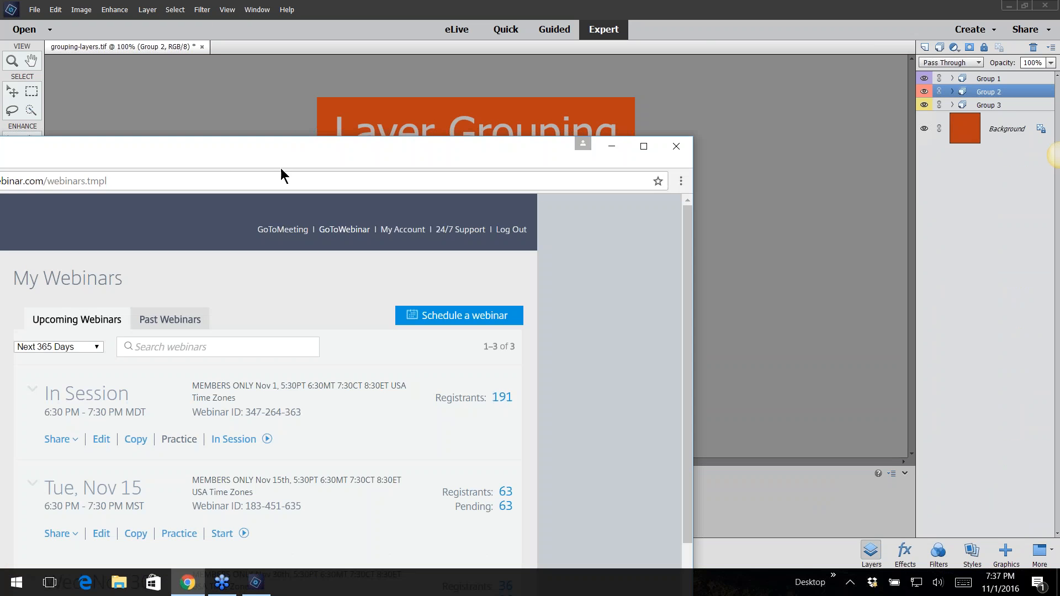
pyautogui.moveTo(215, 160); pyautogui.dragTo(511, 23)
pyautogui.click(389, 45)
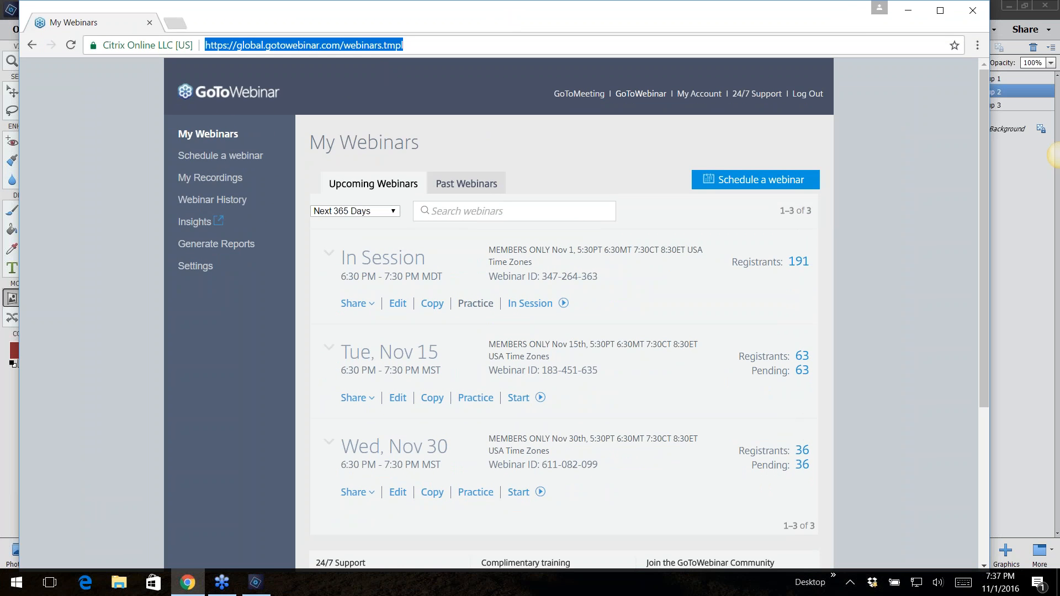
pyautogui.click(174, 21)
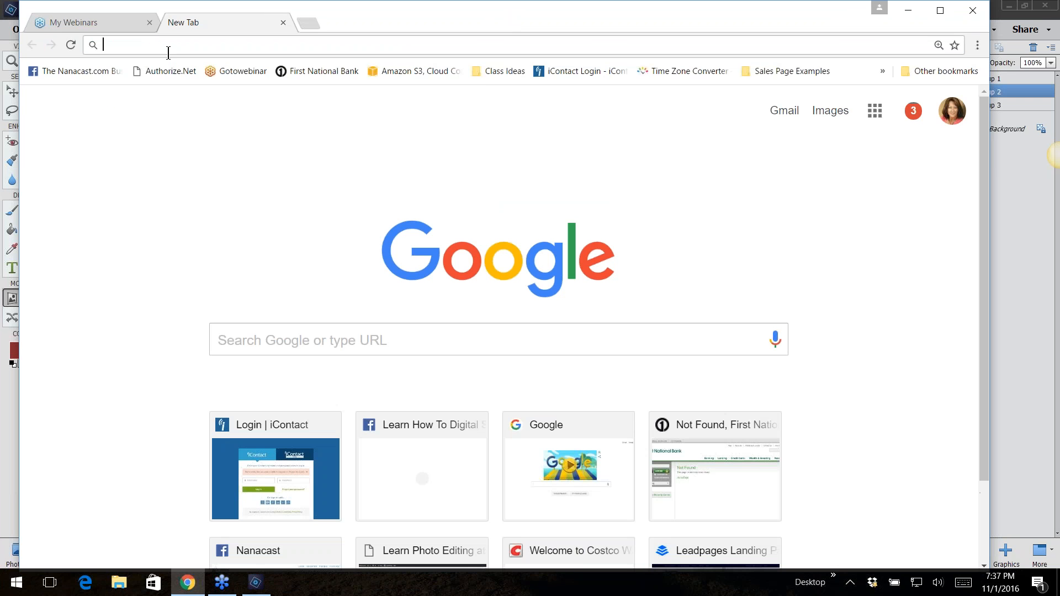
pyautogui.write('www.na')
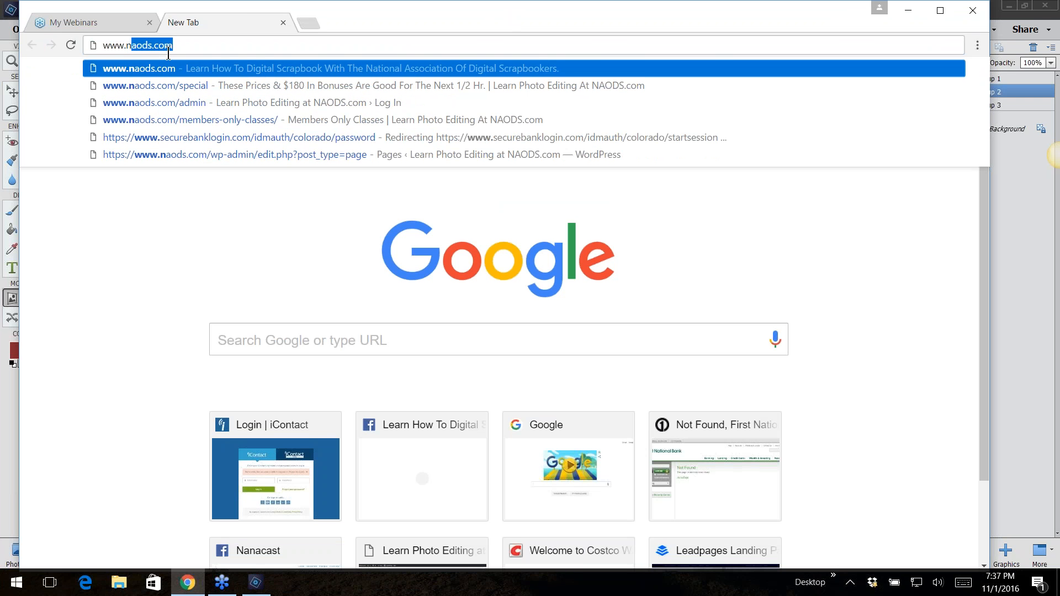
pyautogui.write('o')
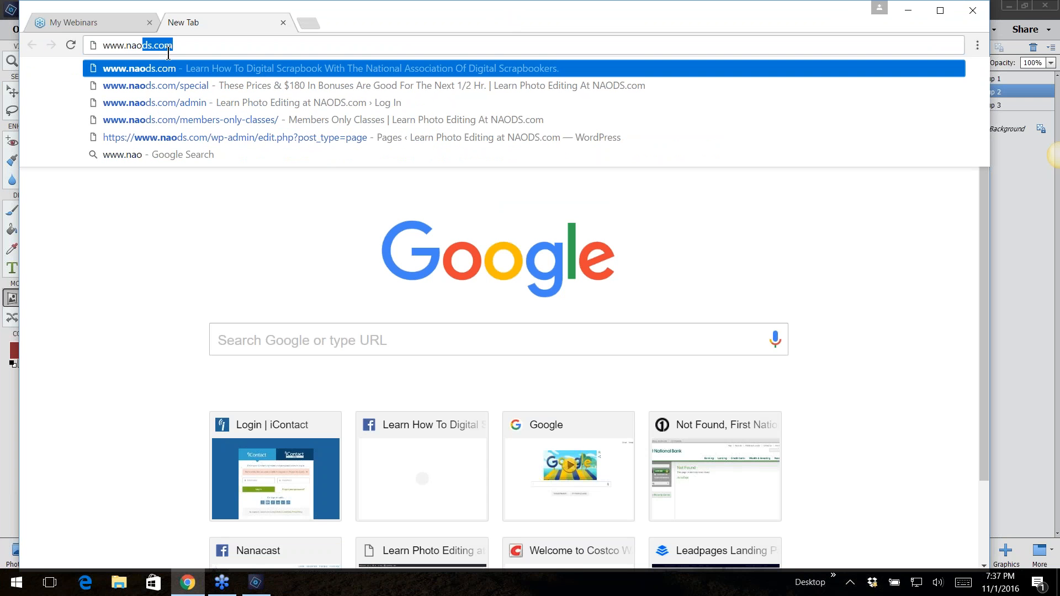
pyautogui.click(166, 86)
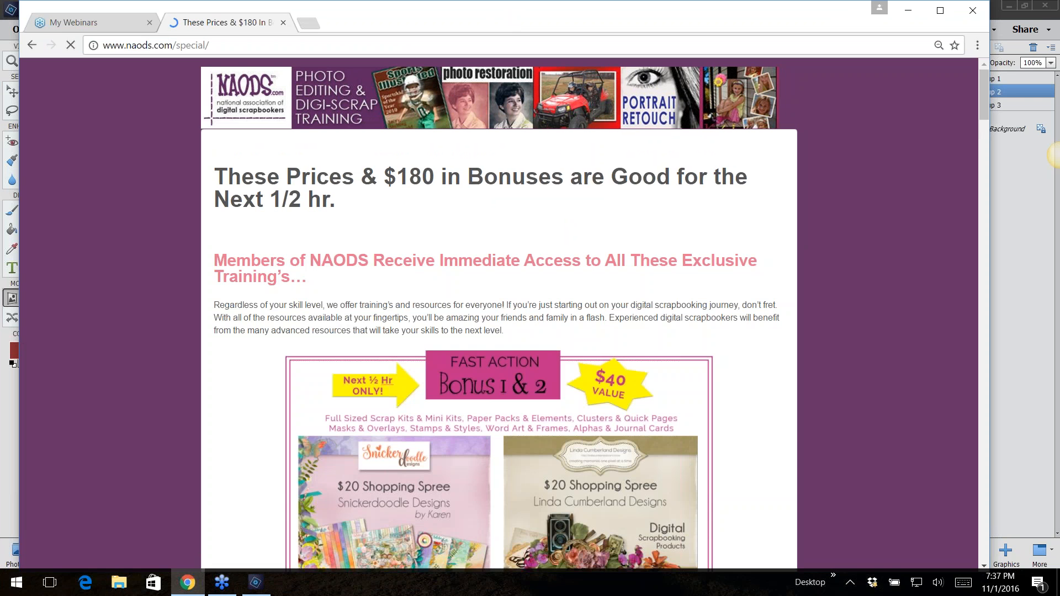
# Scroll through the NAODS special offer page's bonuses and membership pricing table
pyautogui.scroll(-2, 232, 371)
pyautogui.scroll(2, 233, 372)
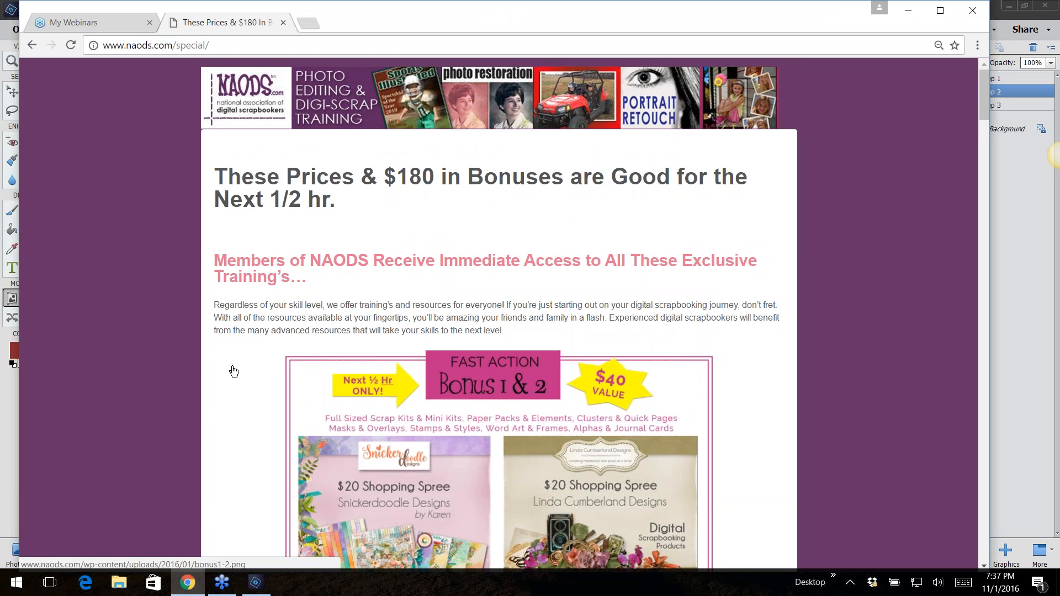
pyautogui.scroll(-3, 244, 376)
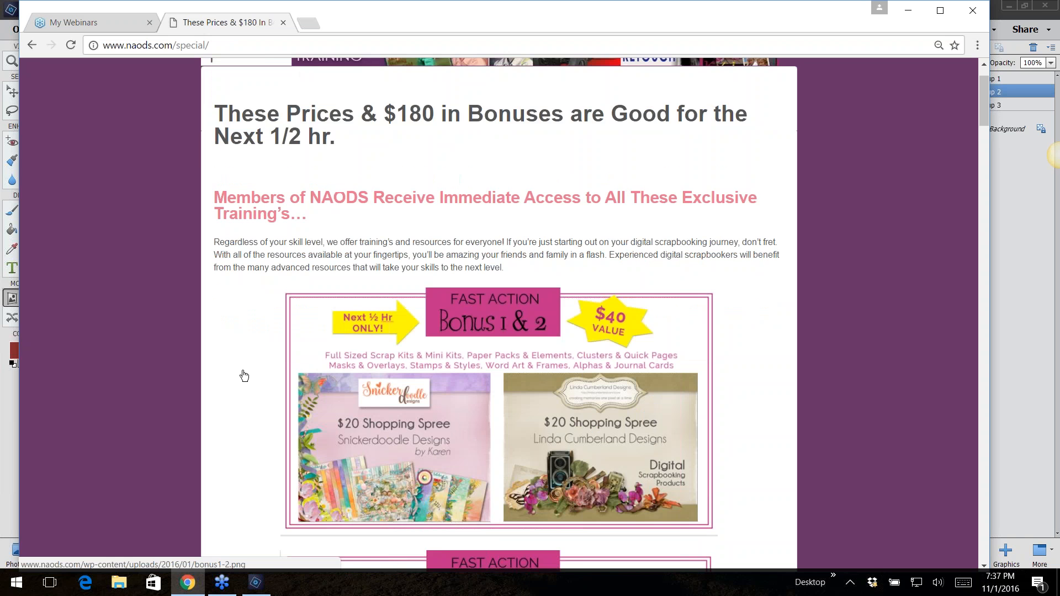
pyautogui.scroll(-3, 244, 376)
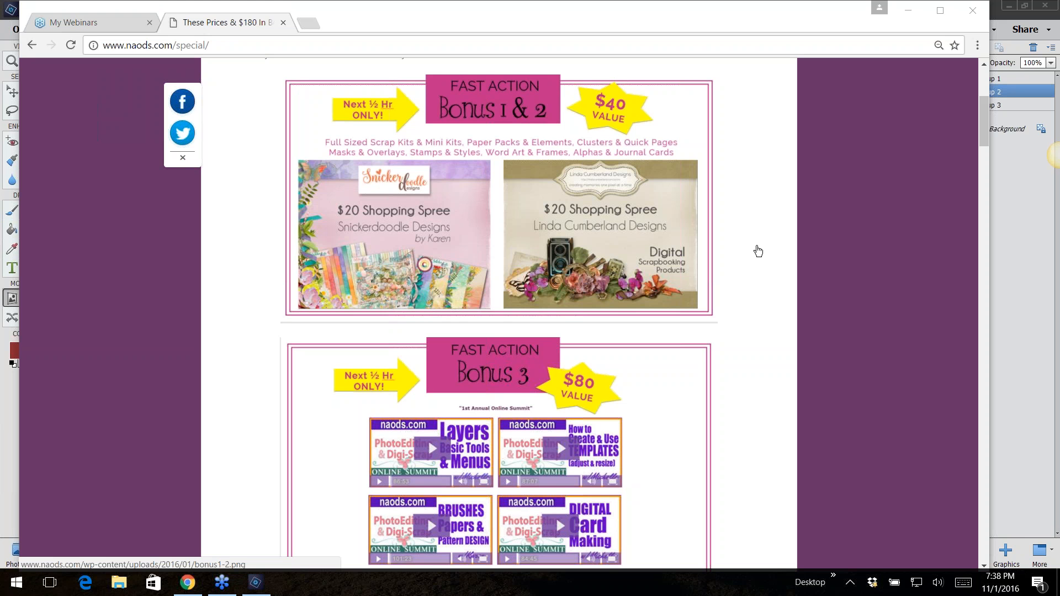
pyautogui.scroll(-4, 758, 251)
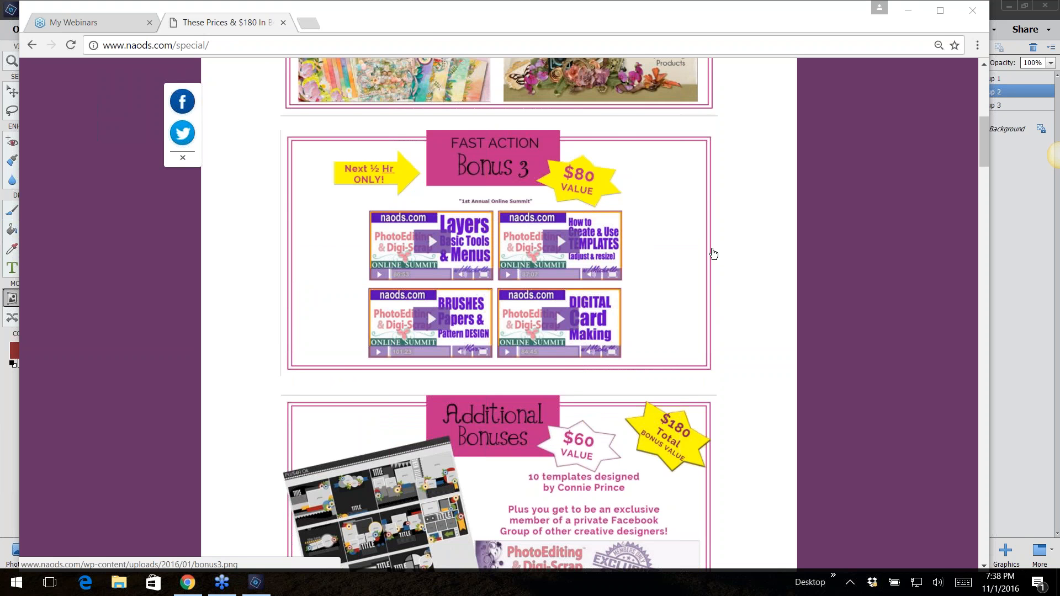
pyautogui.scroll(-3, 711, 253)
pyautogui.scroll(-1, 744, 244)
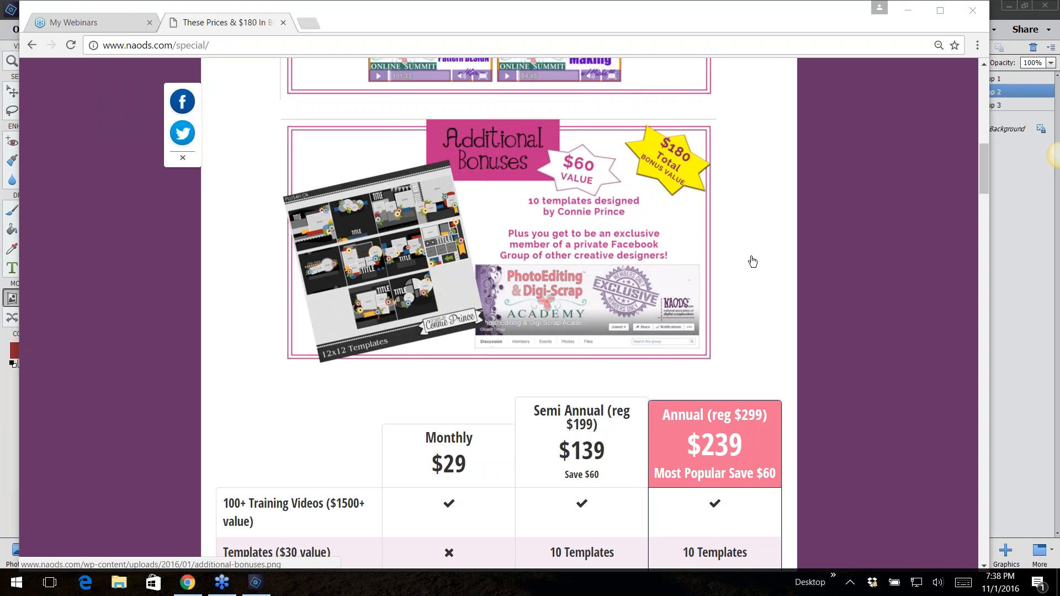
pyautogui.scroll(-3, 753, 261)
pyautogui.scroll(-1, 752, 261)
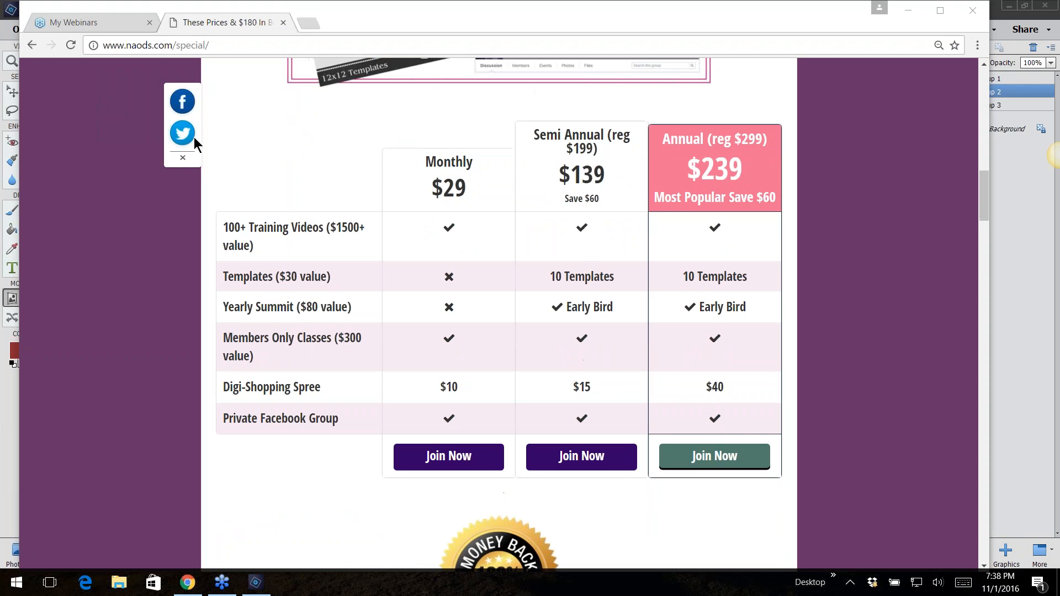
pyautogui.click(221, 45)
pyautogui.scroll(15, 126, 345)
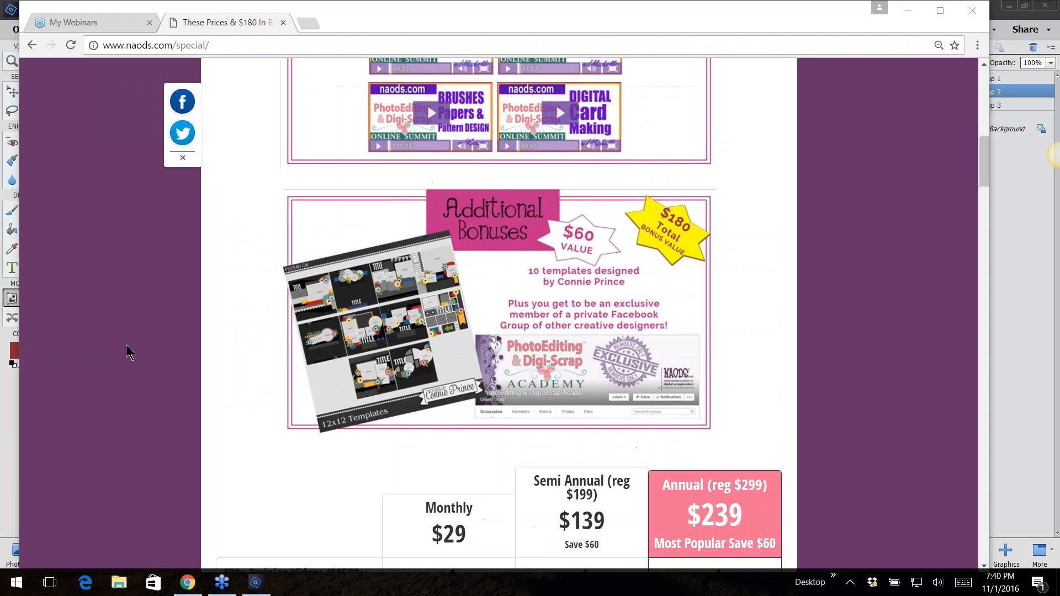